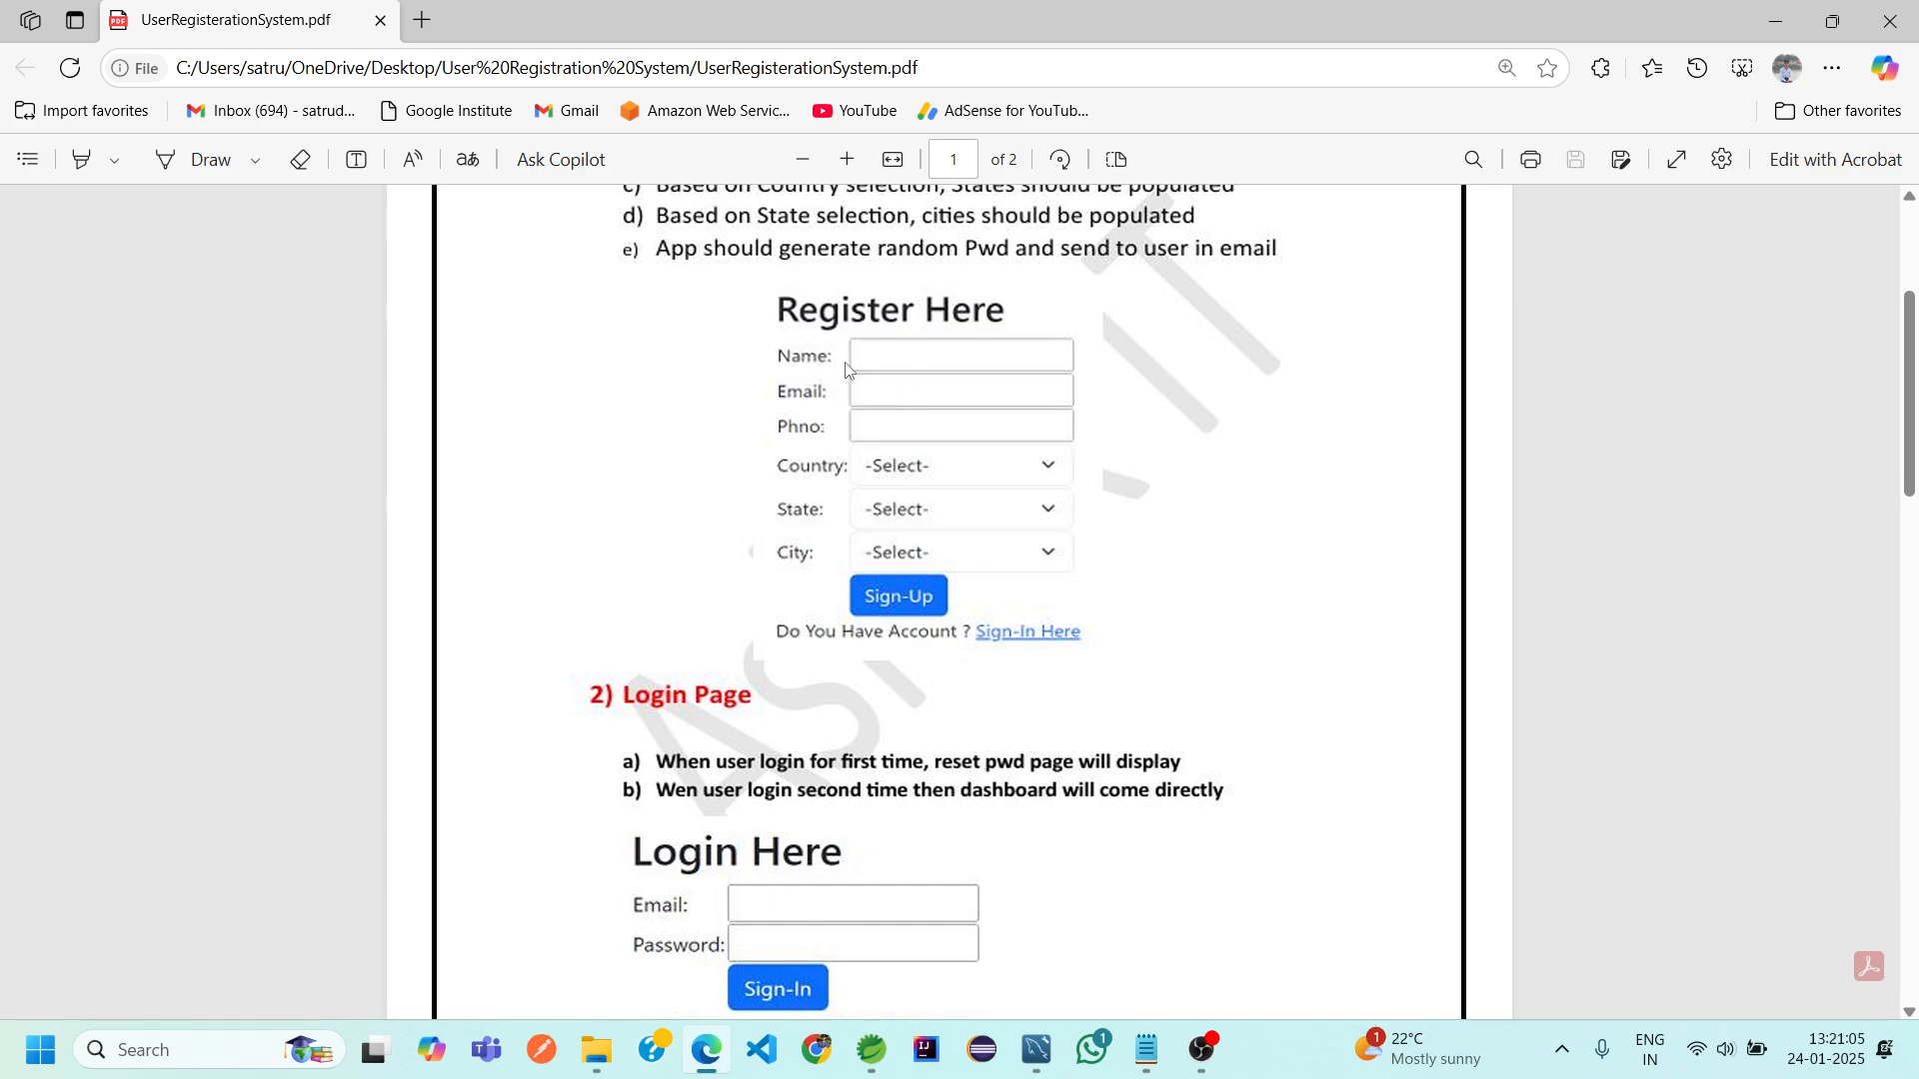
Switch to Notepad, shrink its window to sit over the PDF, and write the heading USER_TABLE with a dashed line beneath
{"action": "left_click", "coordinate": [1157, 1072]}
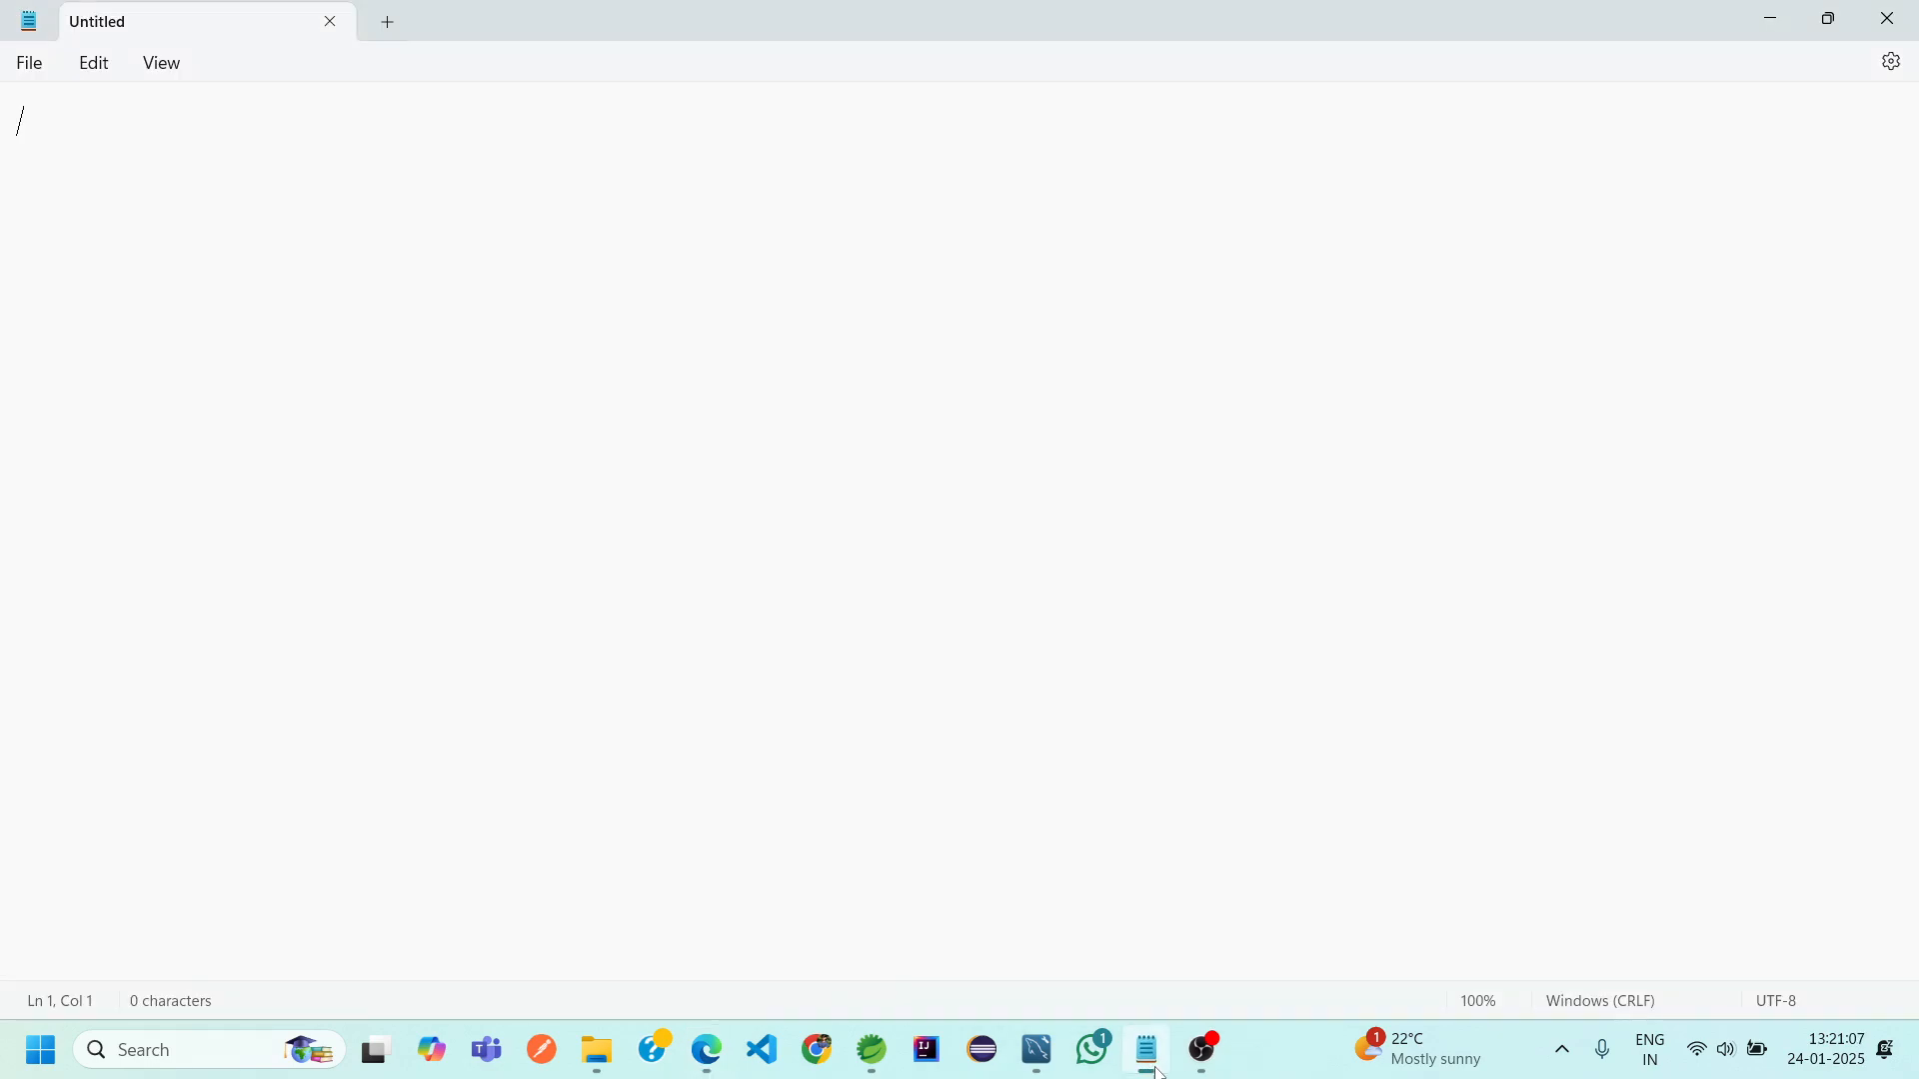
{"action": "left_click", "coordinate": [1851, 20]}
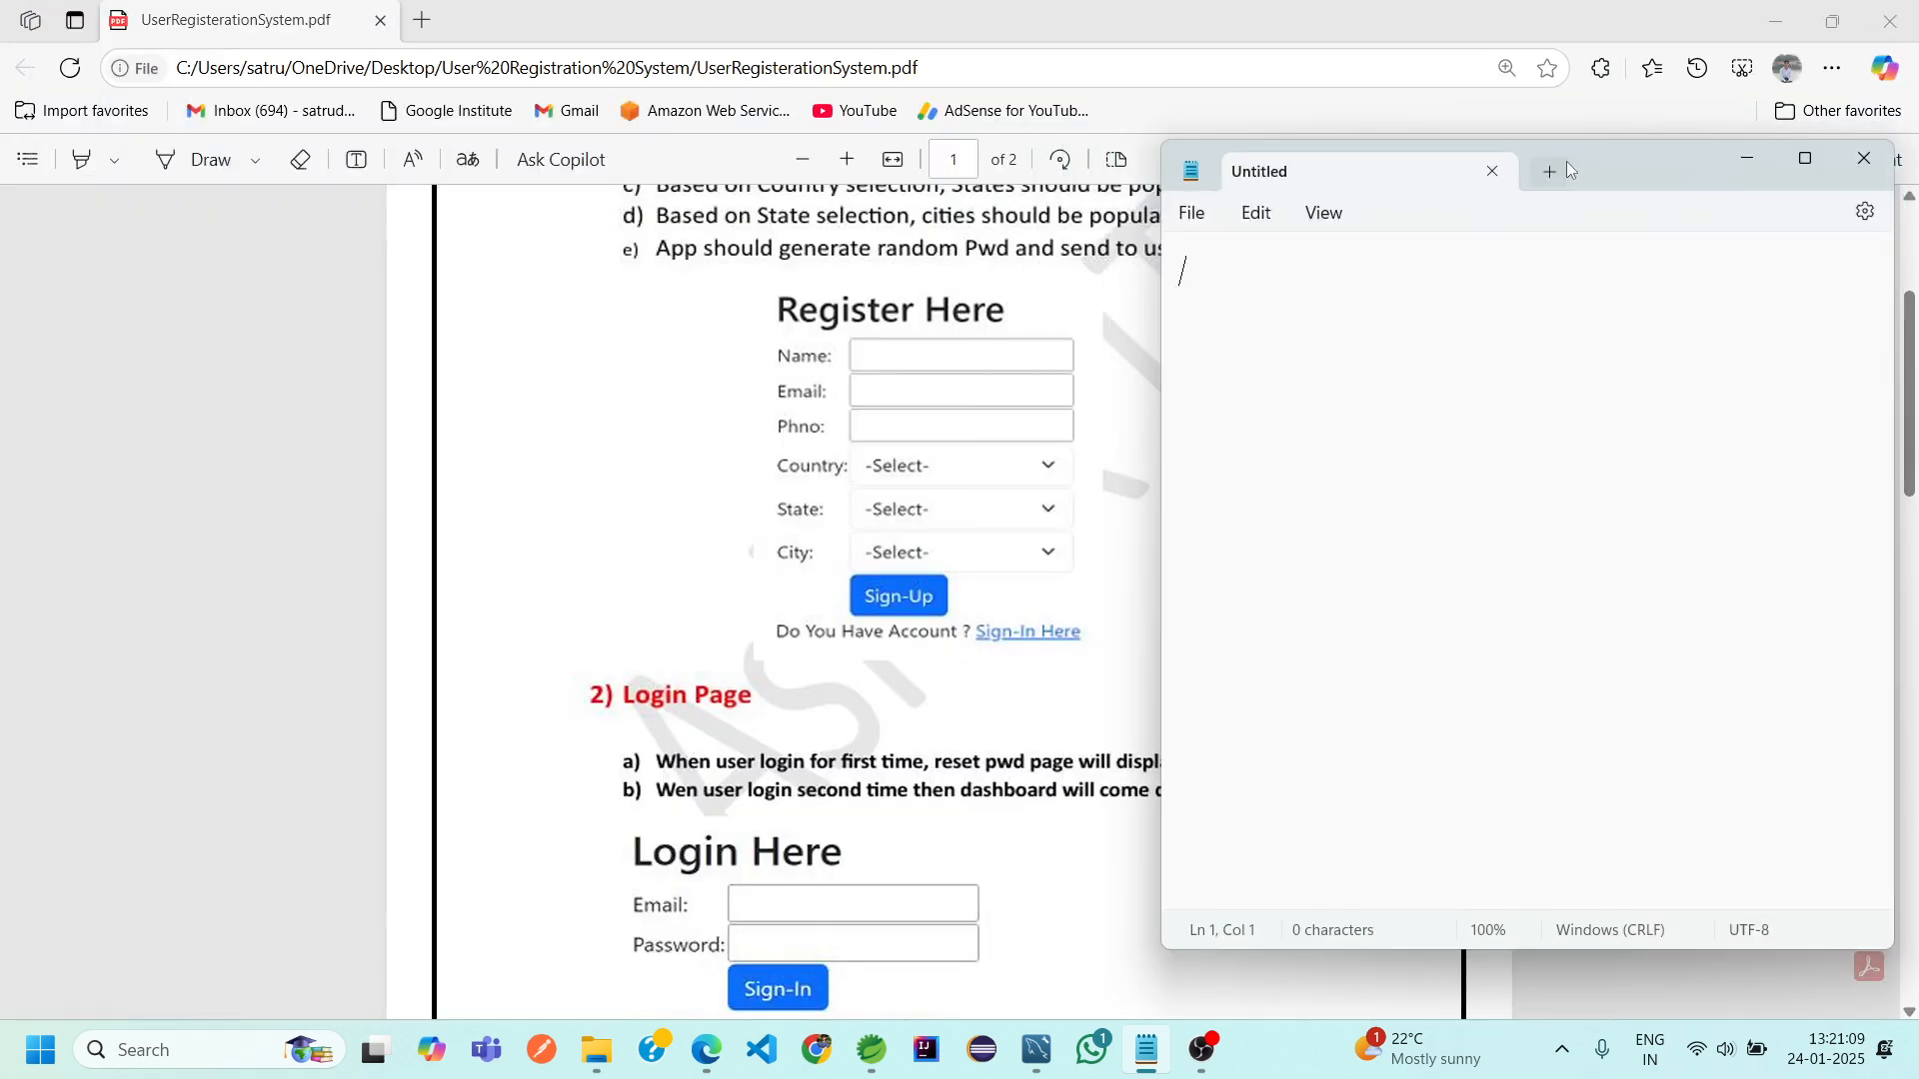
{"action": "type", "text": "USER_TABLE"}
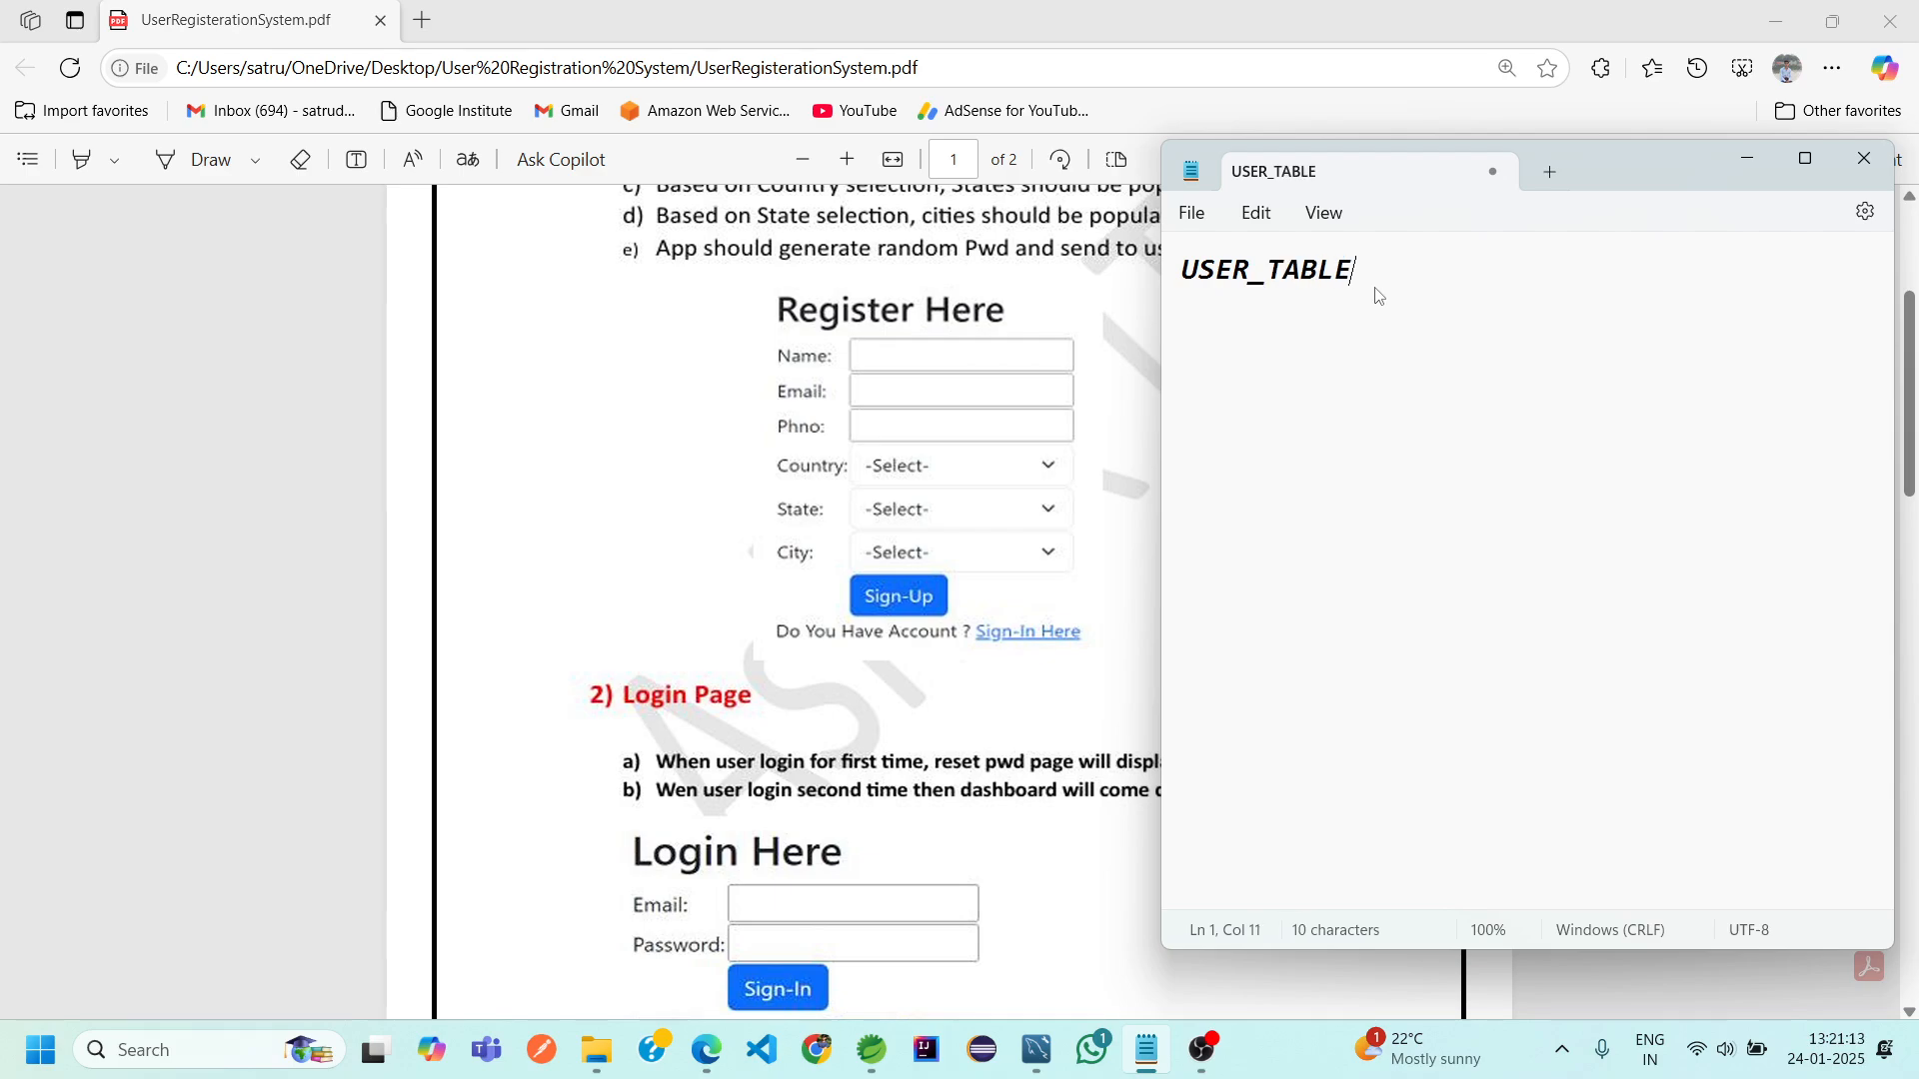
{"action": "key", "text": "Return"}
{"action": "type", "text": "---------"}
{"action": "key", "text": "Return"}
List the fields userId and username under the USER_TABLE heading, without trailing semicolons
{"action": "type", "text": "userId;"}
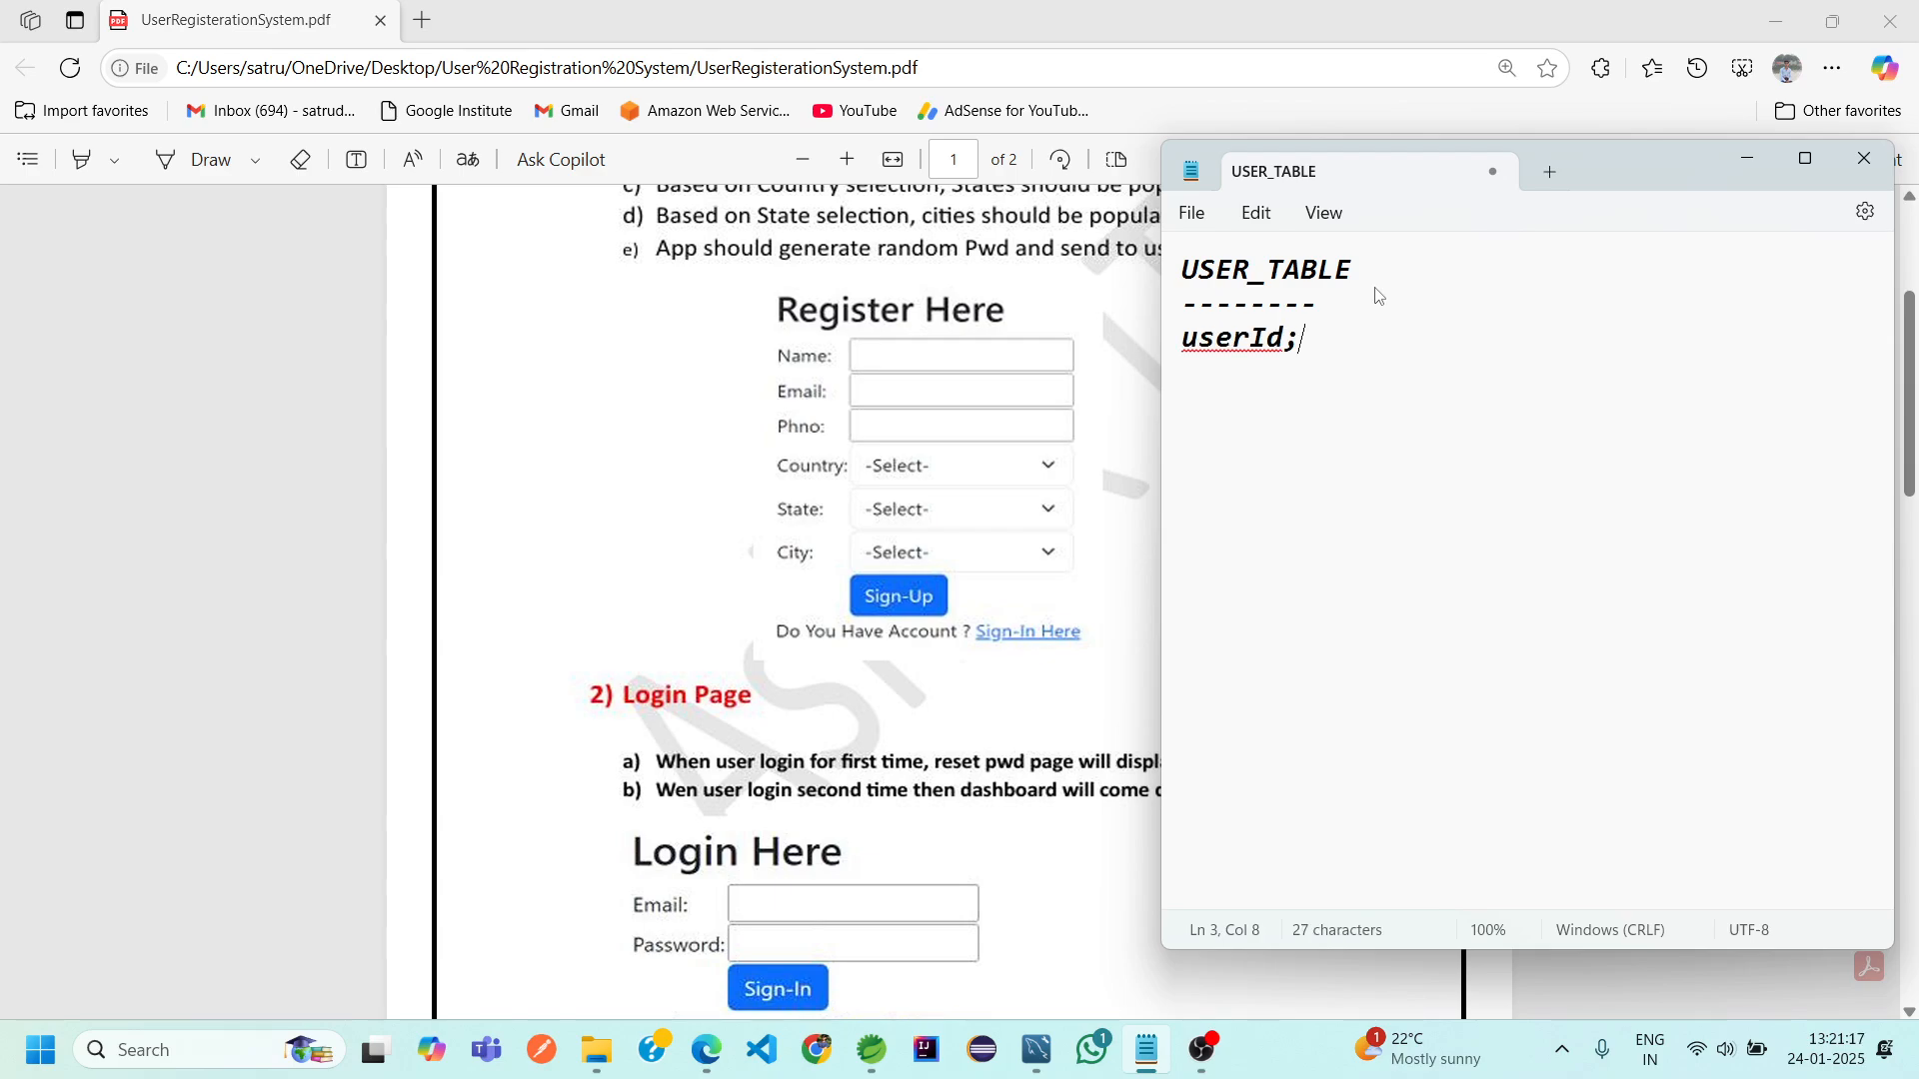
{"action": "key", "text": "Return"}
{"action": "type", "text": "usrnm"}
{"action": "key", "text": "BackSpace"}
{"action": "key", "text": "BackSpace"}
{"action": "key", "text": "BackSpace"}
{"action": "type", "text": "ername;"}
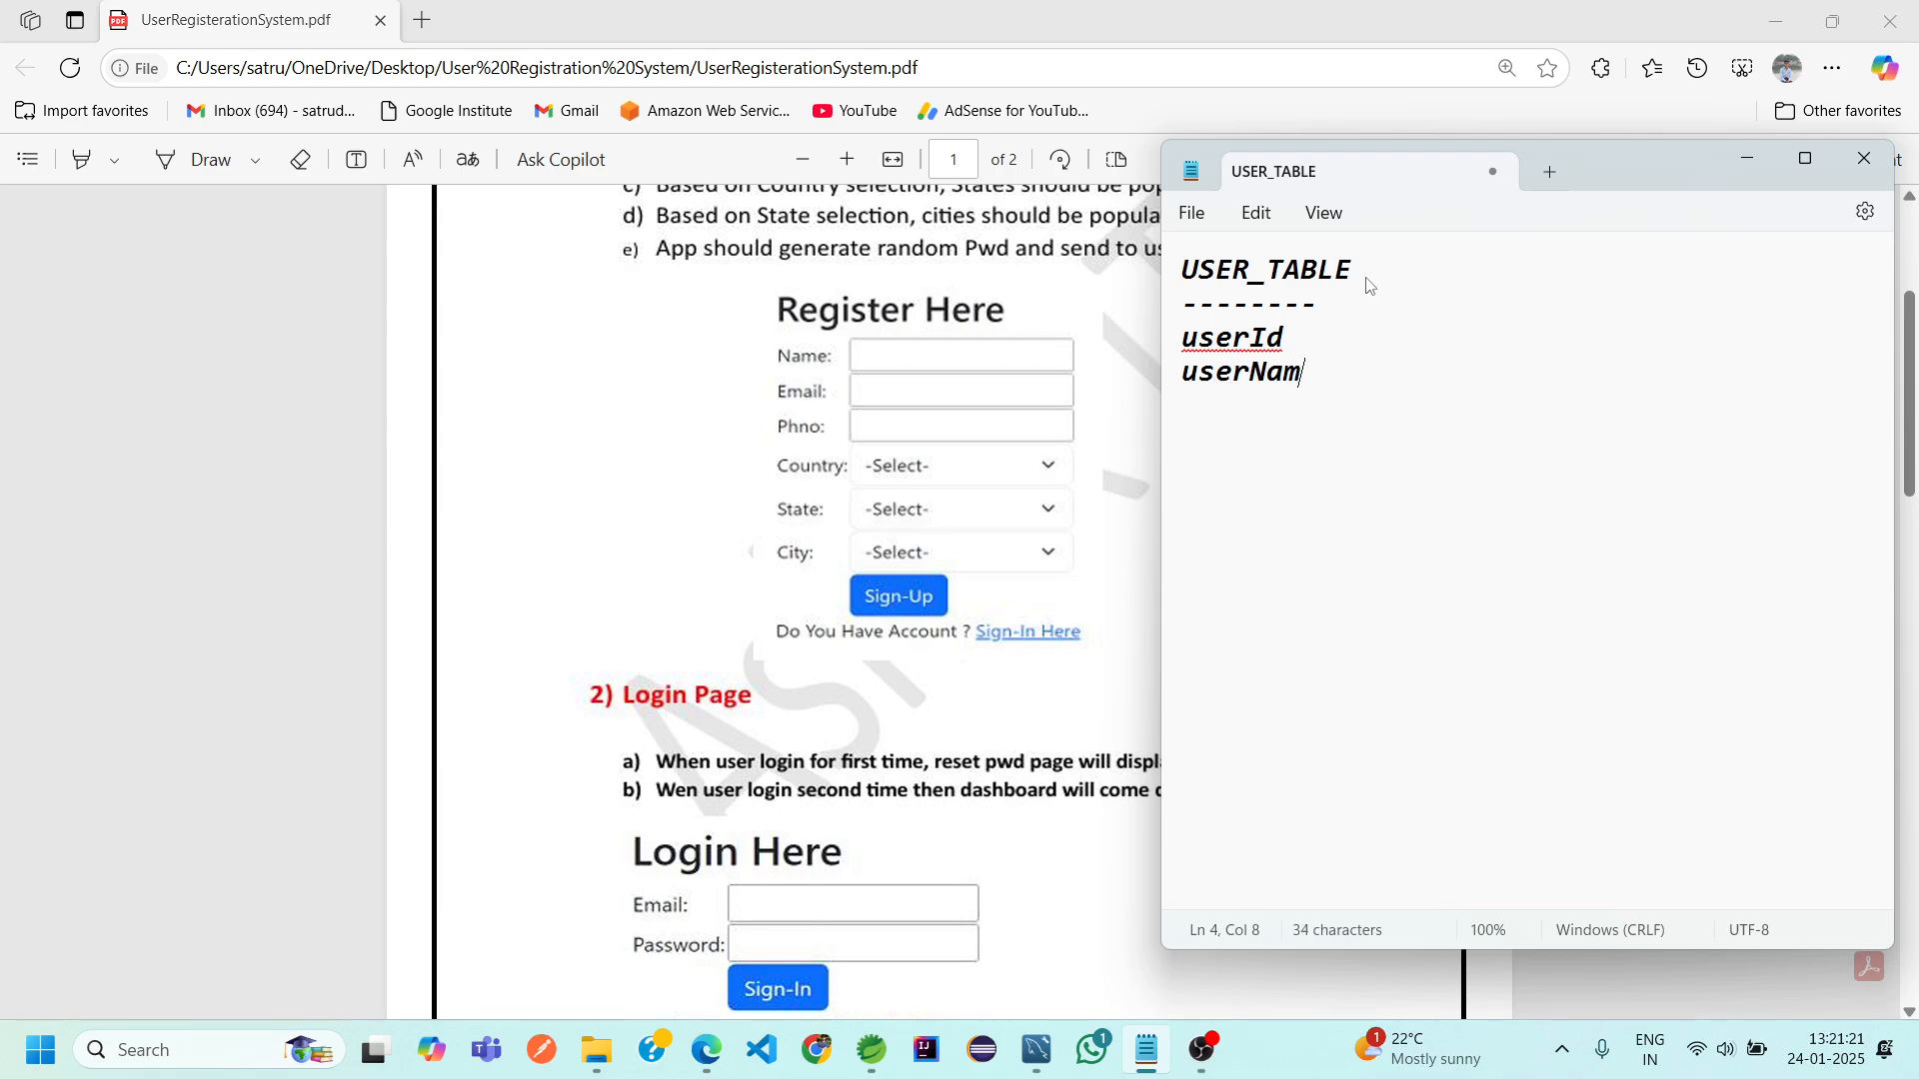
{"action": "key", "text": "Return"}
{"action": "key", "text": "BackSpace"}
{"action": "key", "text": "BackSpace"}
Add the fields userEmail and userPhno on separate lines below username
{"action": "key", "text": "Return"}
{"action": "type", "text": "userEmail"}
{"action": "key", "text": "Return"}
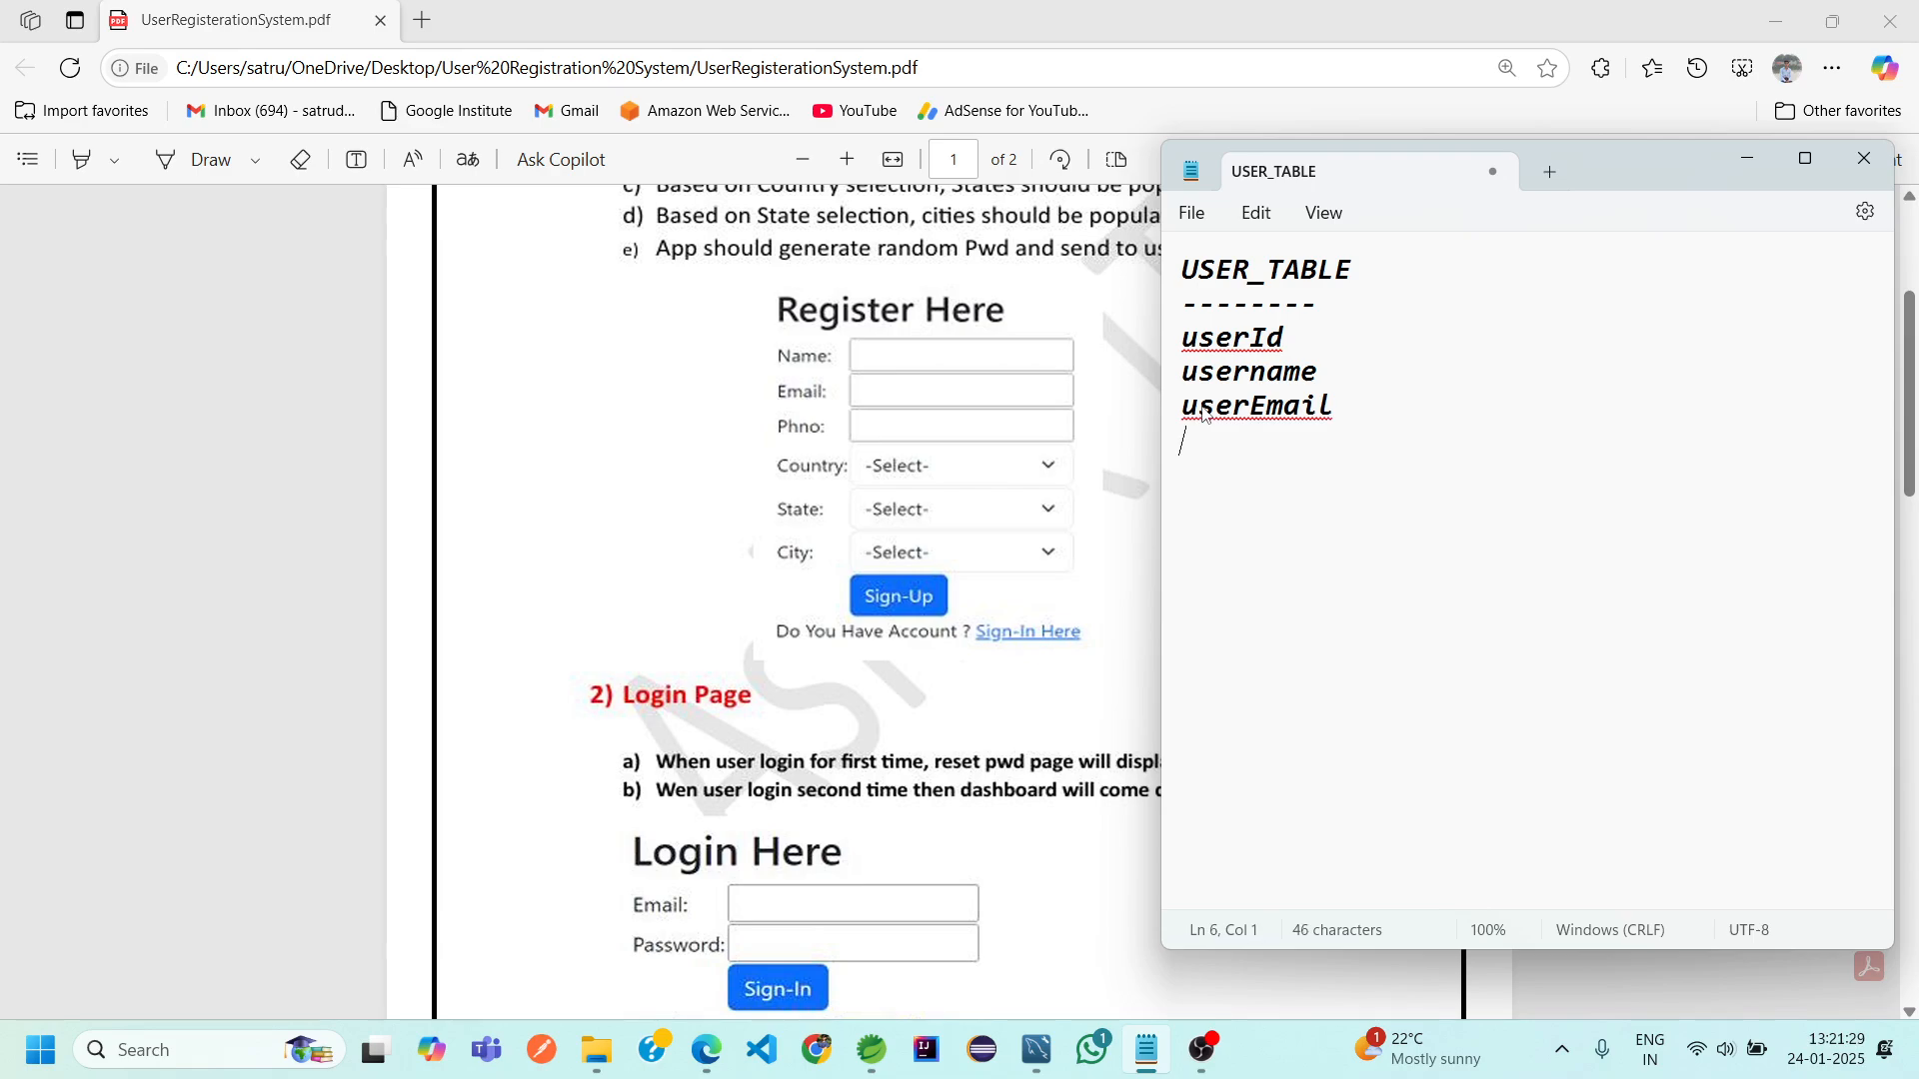
{"action": "type", "text": "userPh"}
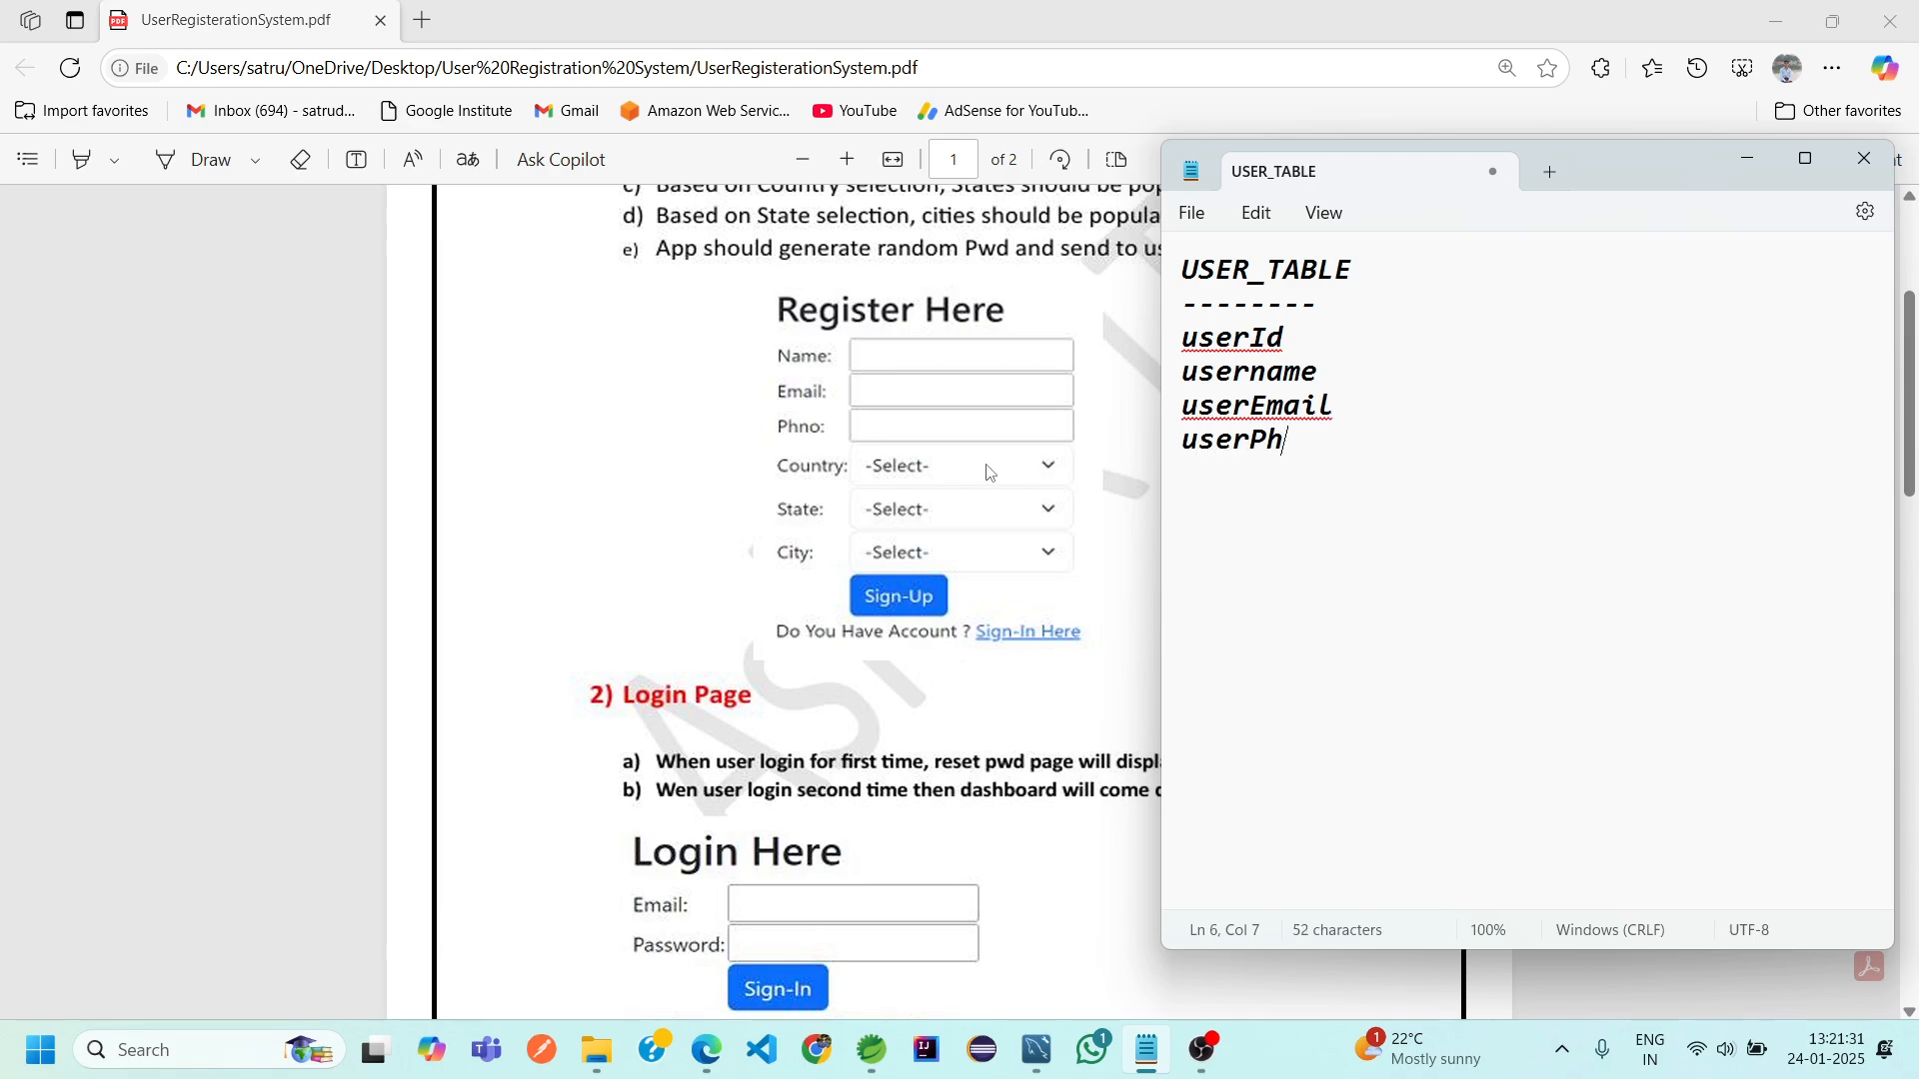
{"action": "type", "text": "no"}
{"action": "key", "text": "Return"}
Add the field userPwd below userPhno and correct its spelling
{"action": "type", "text": "uesrPa"}
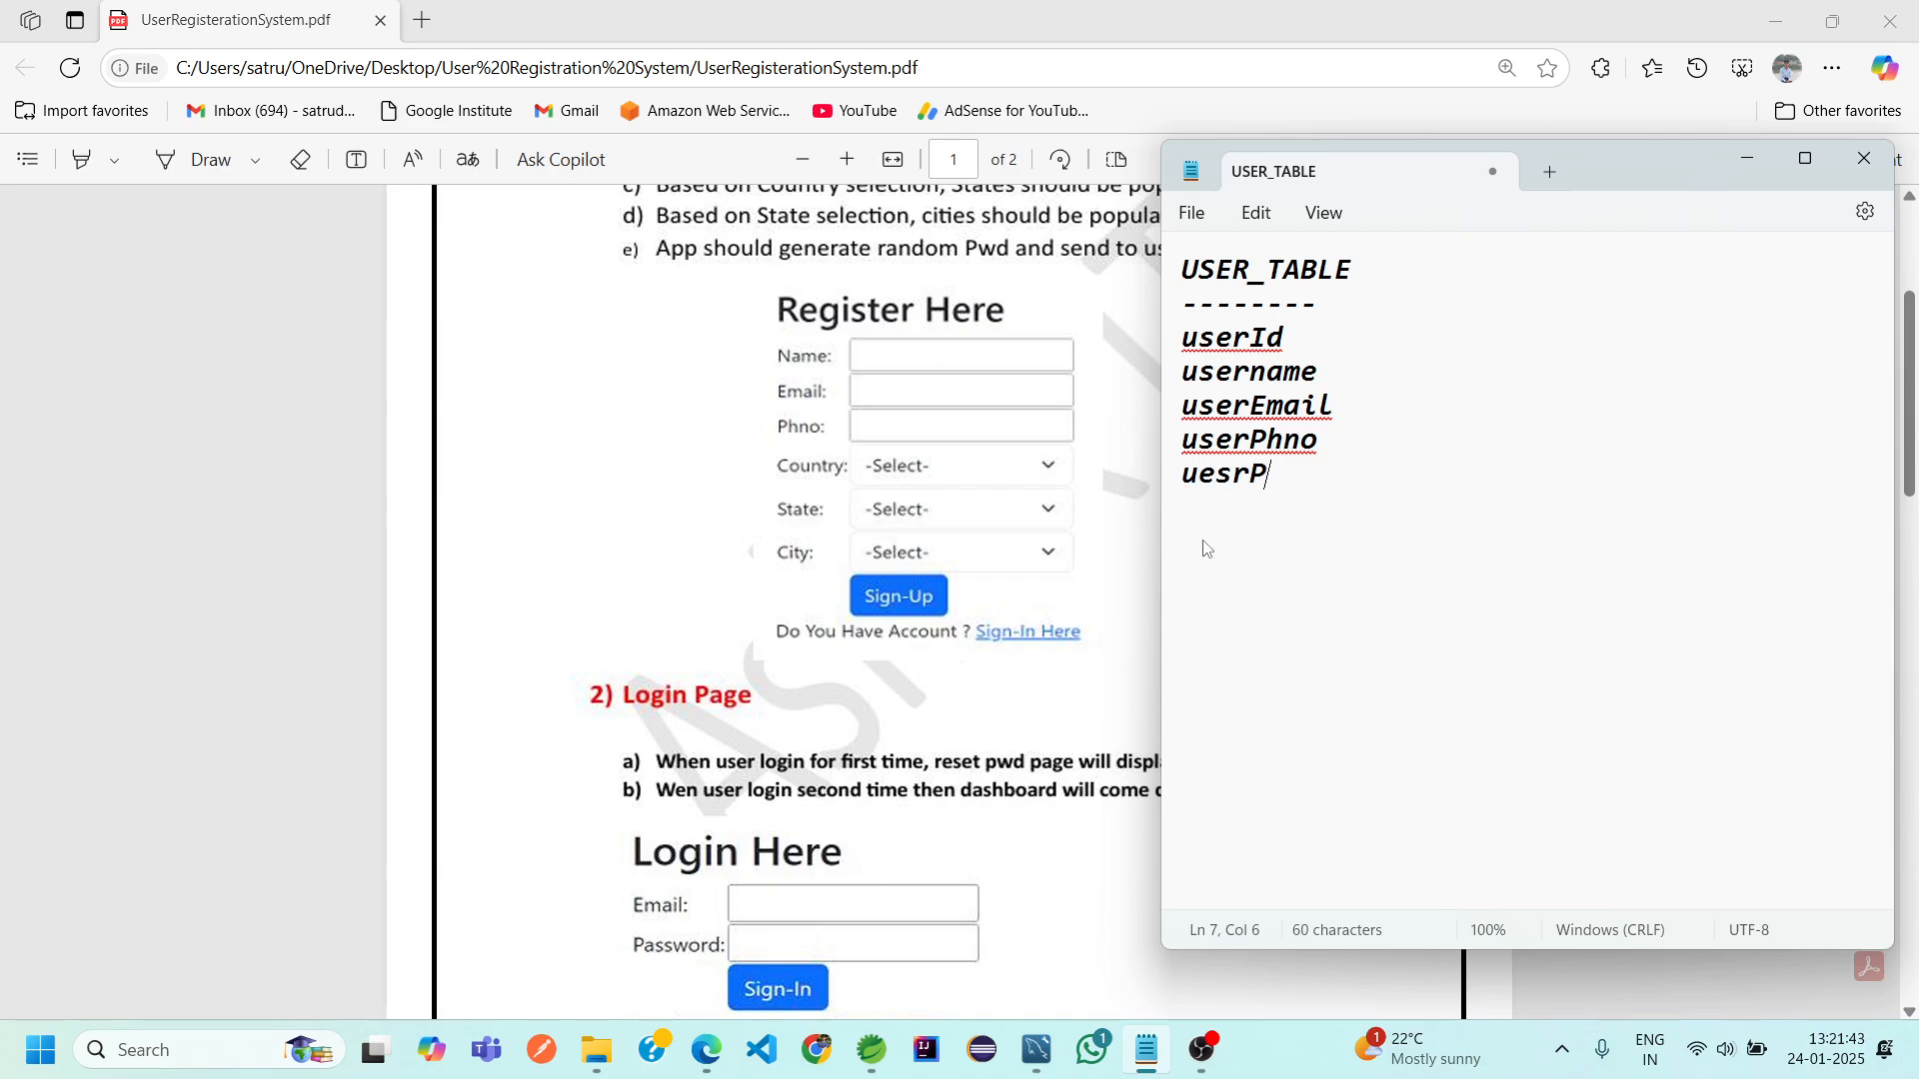
{"action": "key", "text": "BackSpace"}
{"action": "type", "text": "Wd"}
{"action": "key", "text": "BackSpace"}
{"action": "key", "text": "BackSpace"}
{"action": "type", "text": "wd"}
{"action": "key", "text": "Return"}
{"action": "left_click", "coordinate": [1225, 477]}
{"action": "key", "text": "BackSpace"}
{"action": "key", "text": "BackSpace"}
{"action": "type", "text": "serrPwd"}
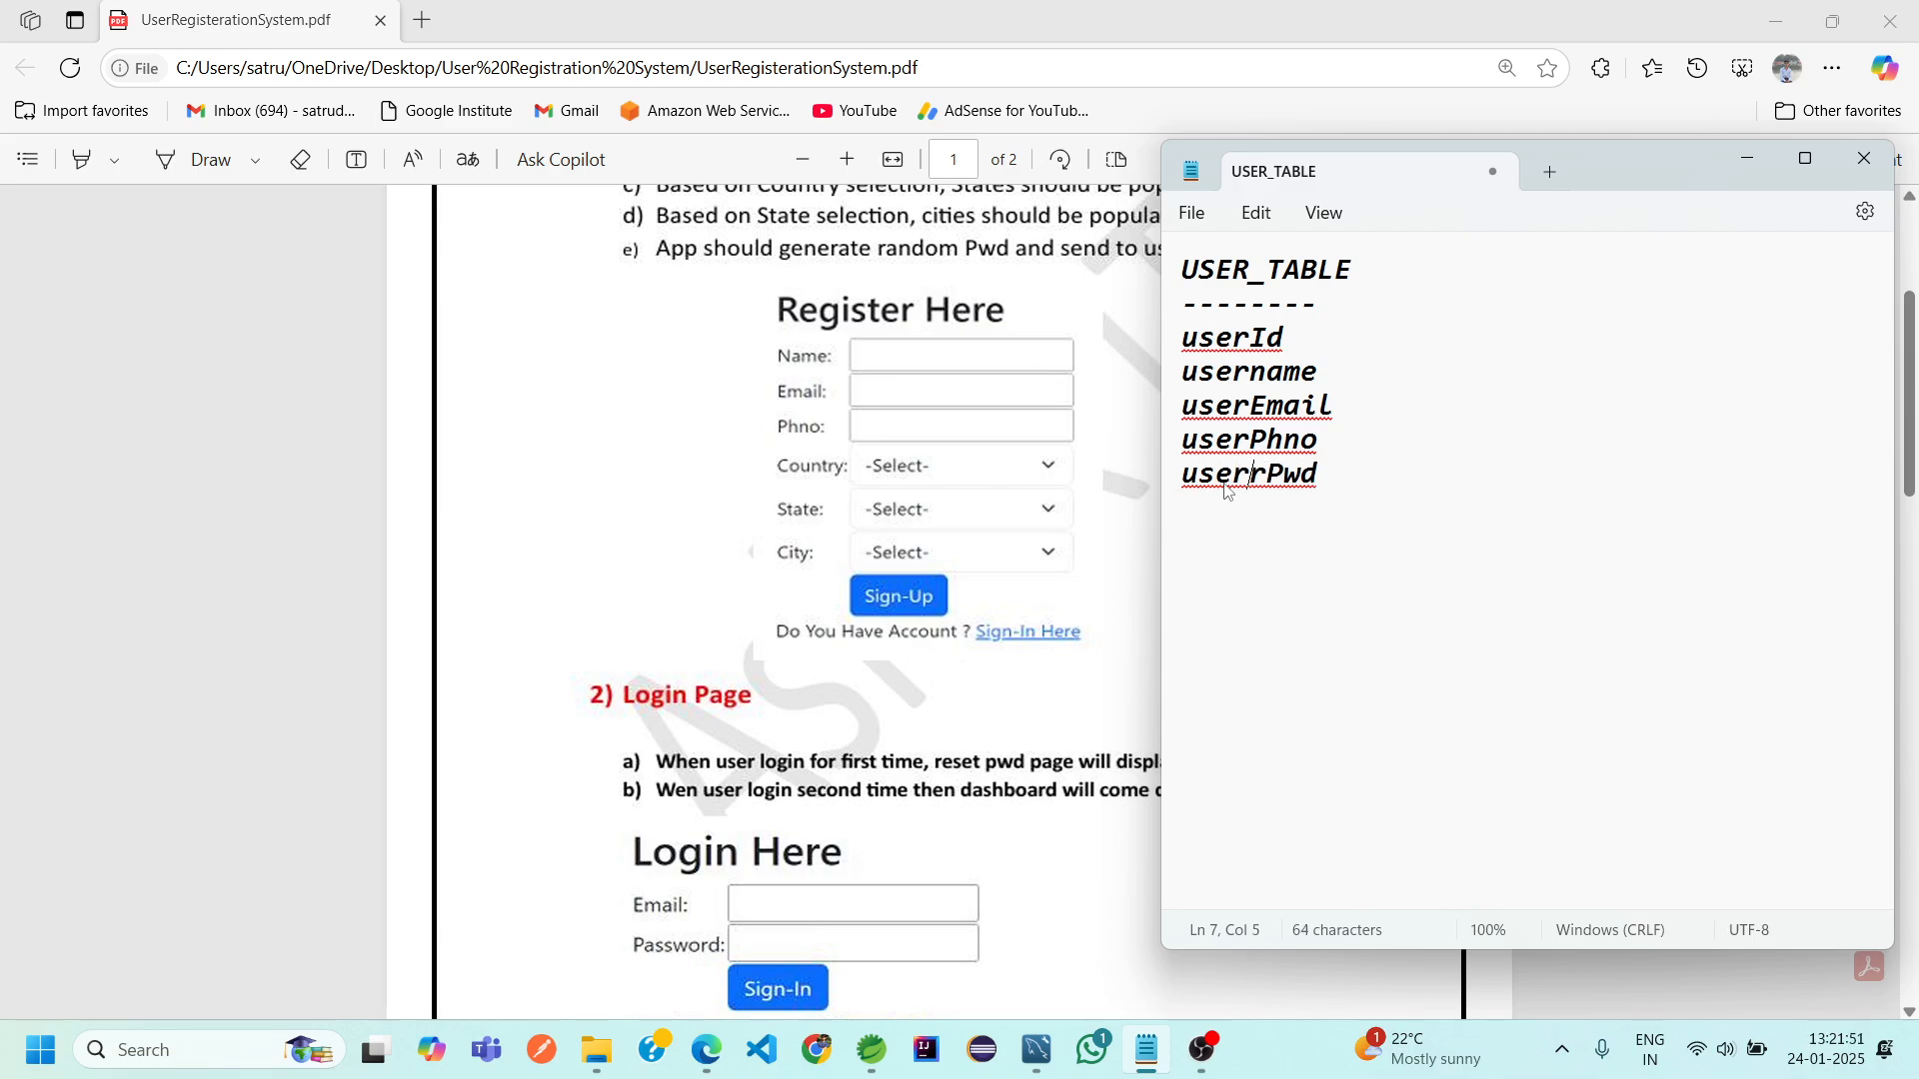
{"action": "key", "text": "Delete"}
Add the fields isReset and countryId on separate lines below userPwd
{"action": "left_click", "coordinate": [1333, 489]}
{"action": "key", "text": "Down"}
{"action": "type", "text": "isReset"}
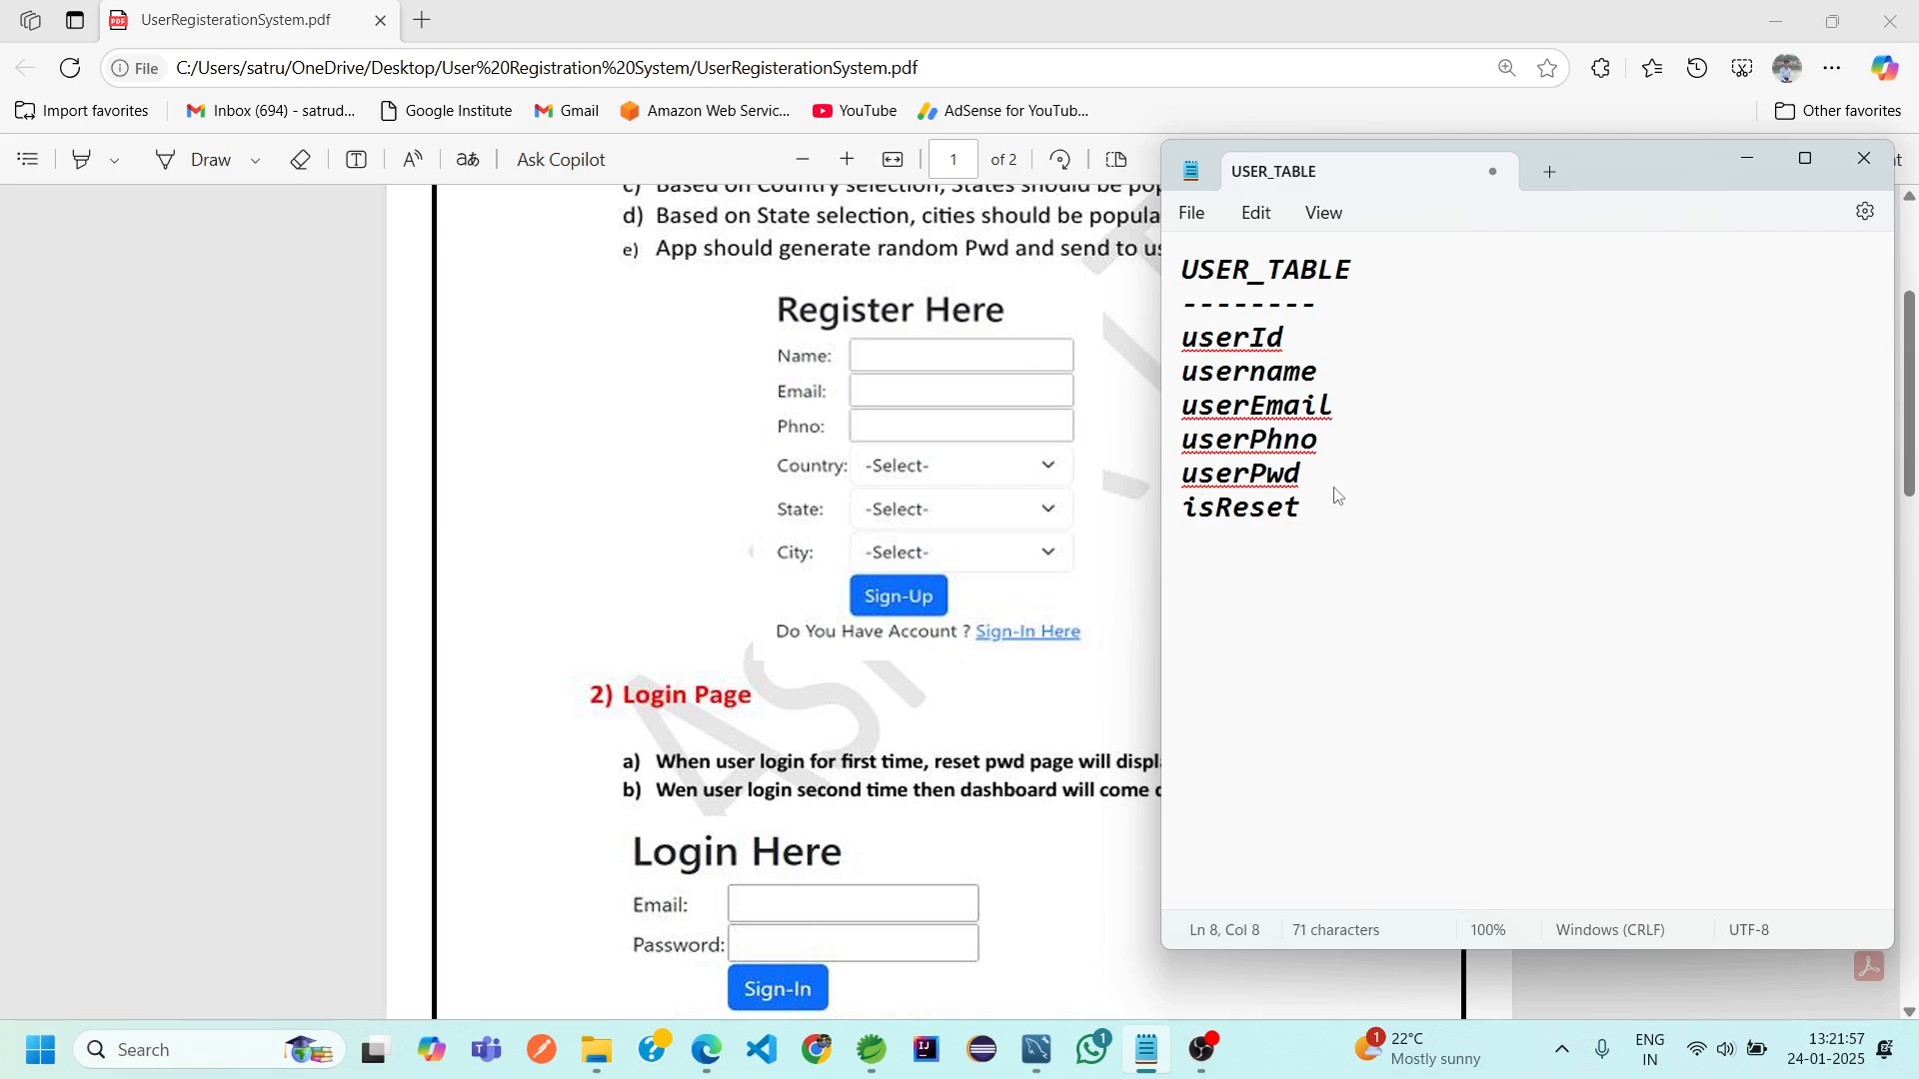
{"action": "key", "text": "Return"}
{"action": "type", "text": "countryId"}
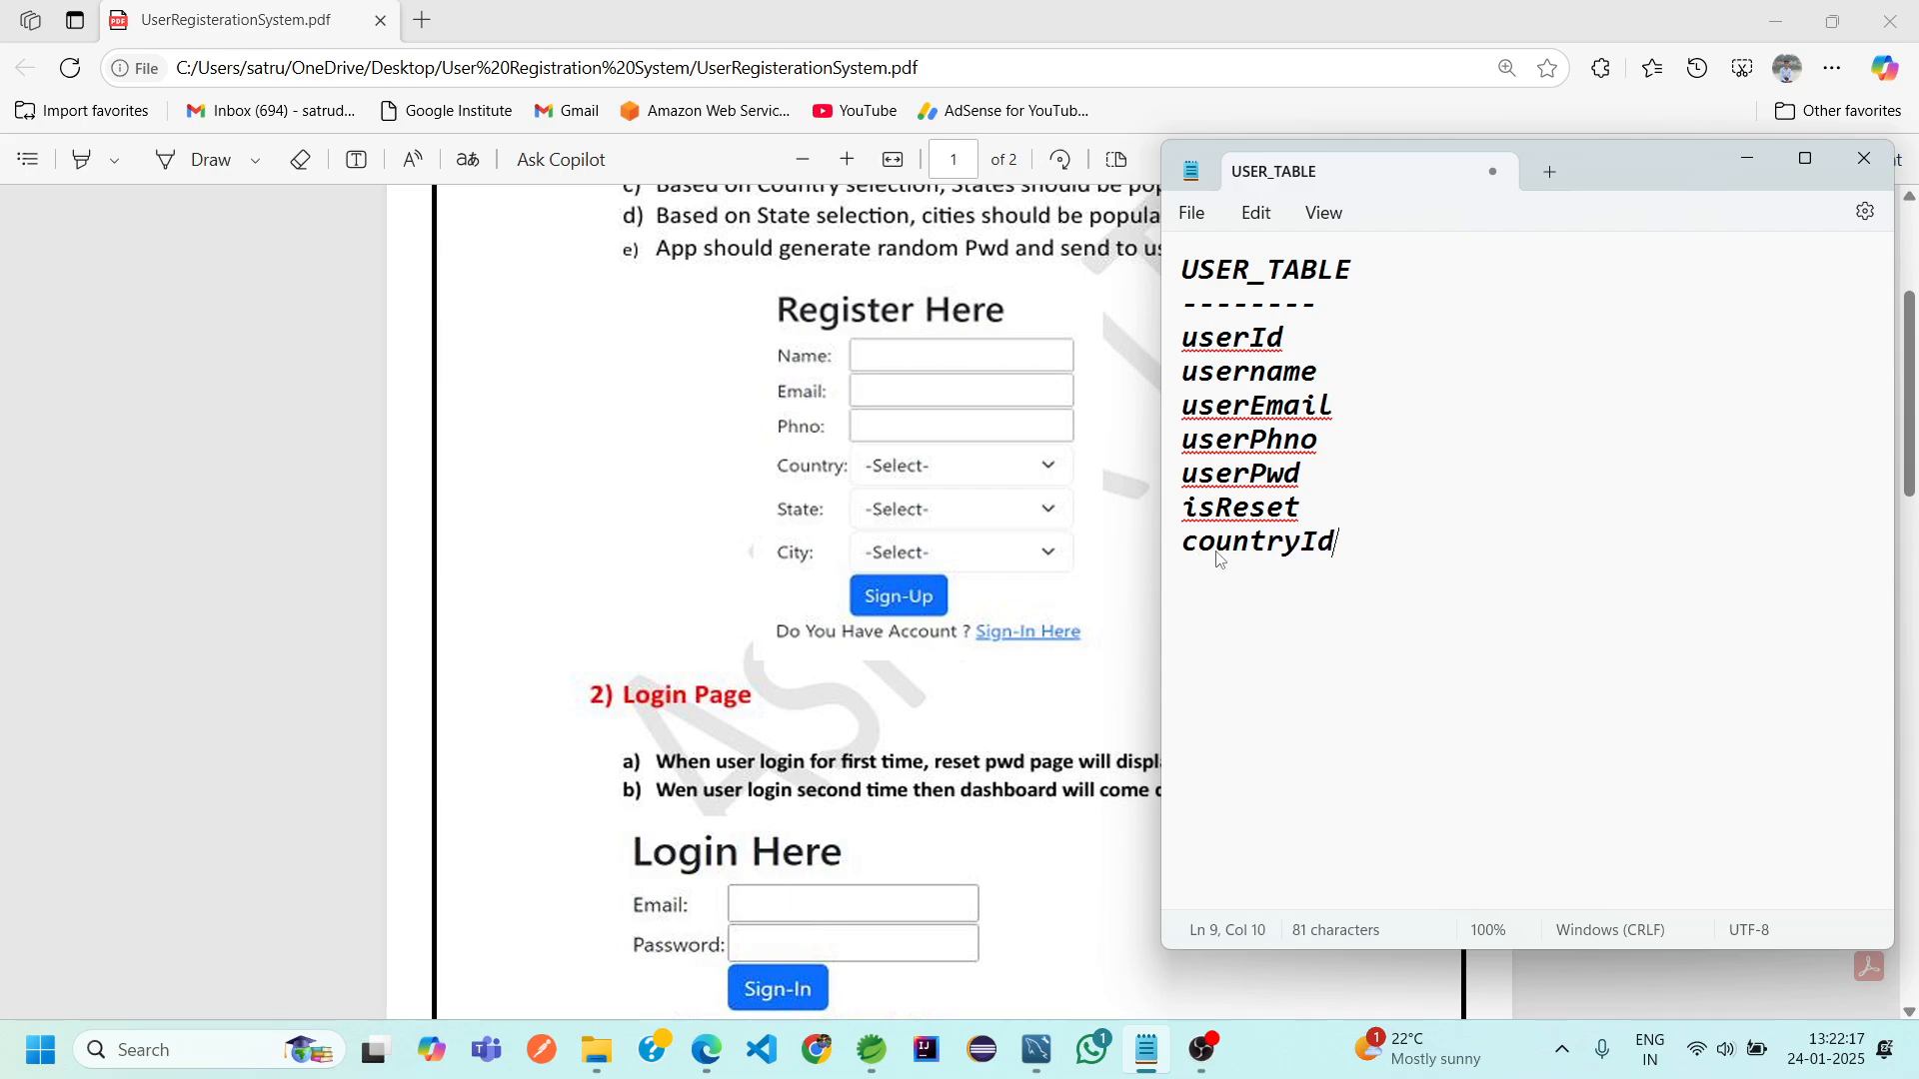
Complete the USER_TABLE field list with stateId and cityId on separate lines
{"action": "key", "text": "Return"}
{"action": "type", "text": "stateId;"}
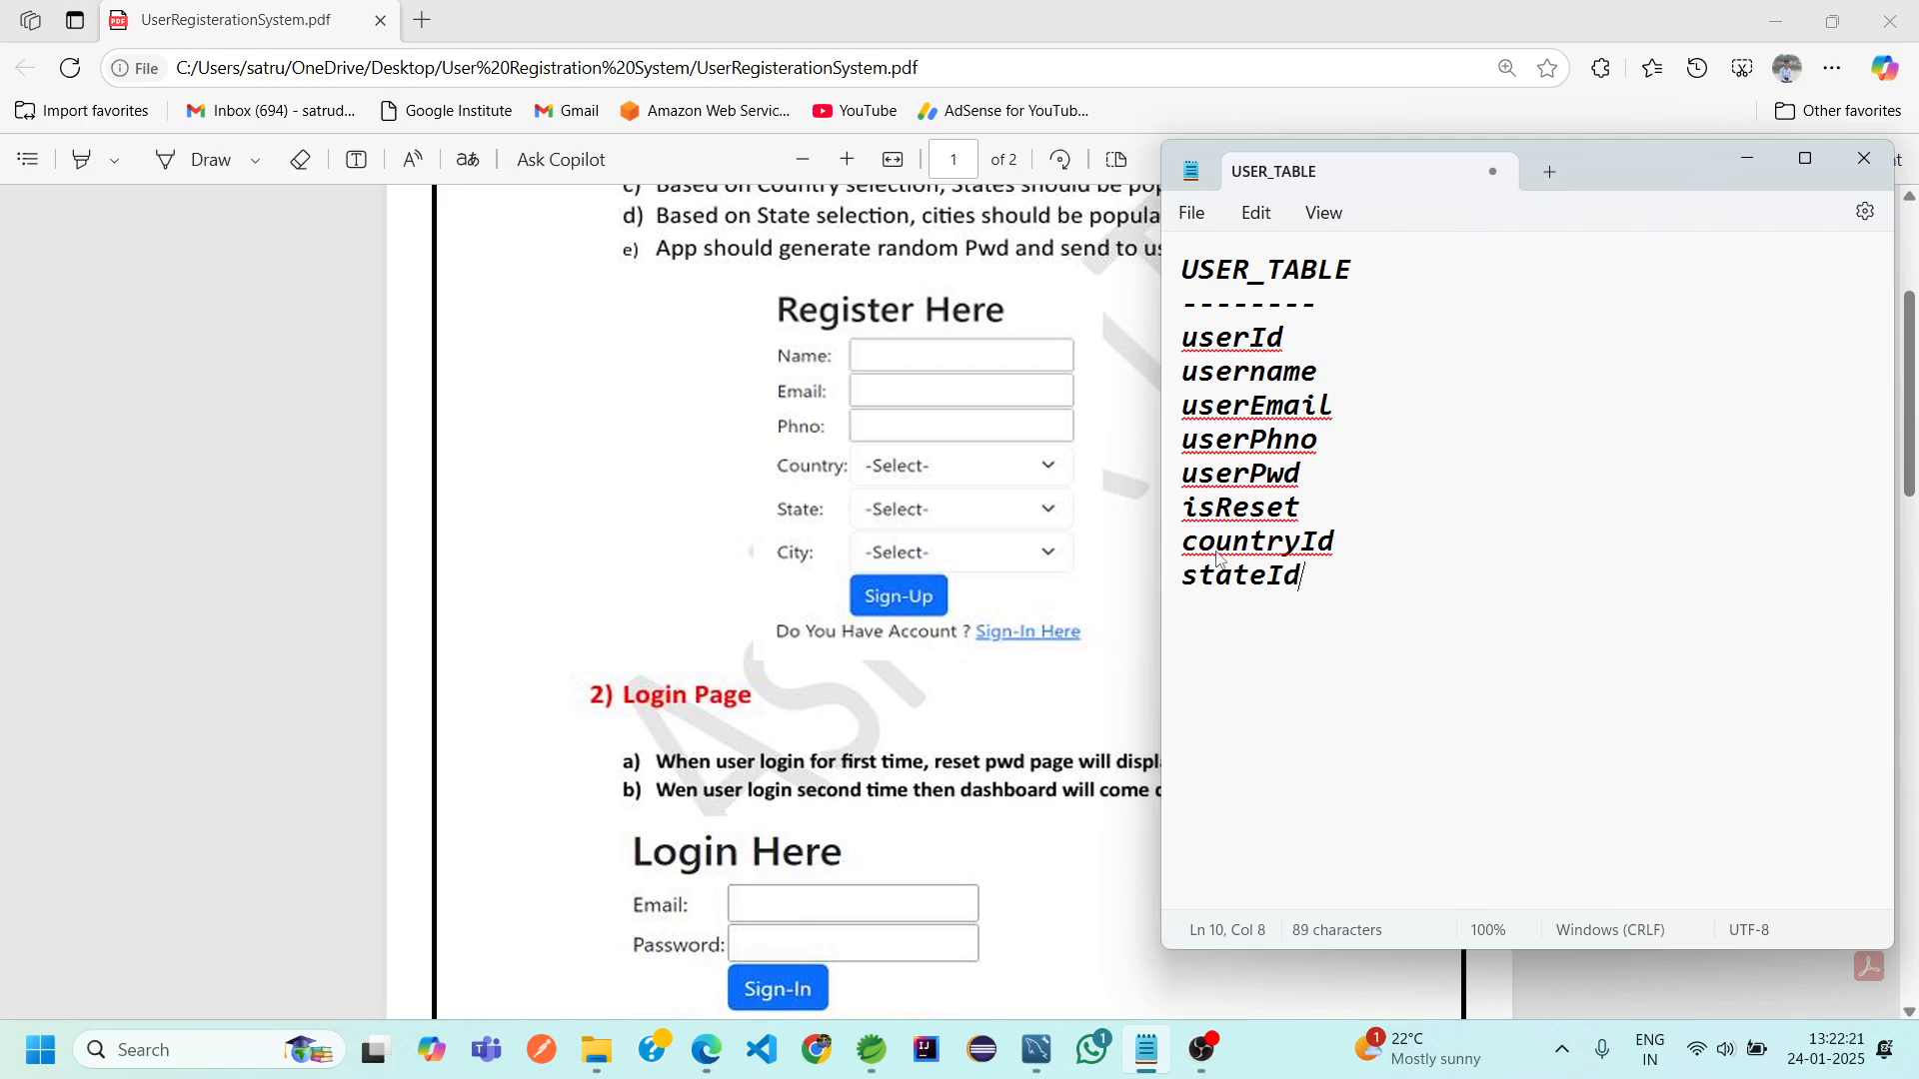
{"action": "key", "text": "BackSpace"}
{"action": "key", "text": "Return"}
{"action": "type", "text": "cityId"}
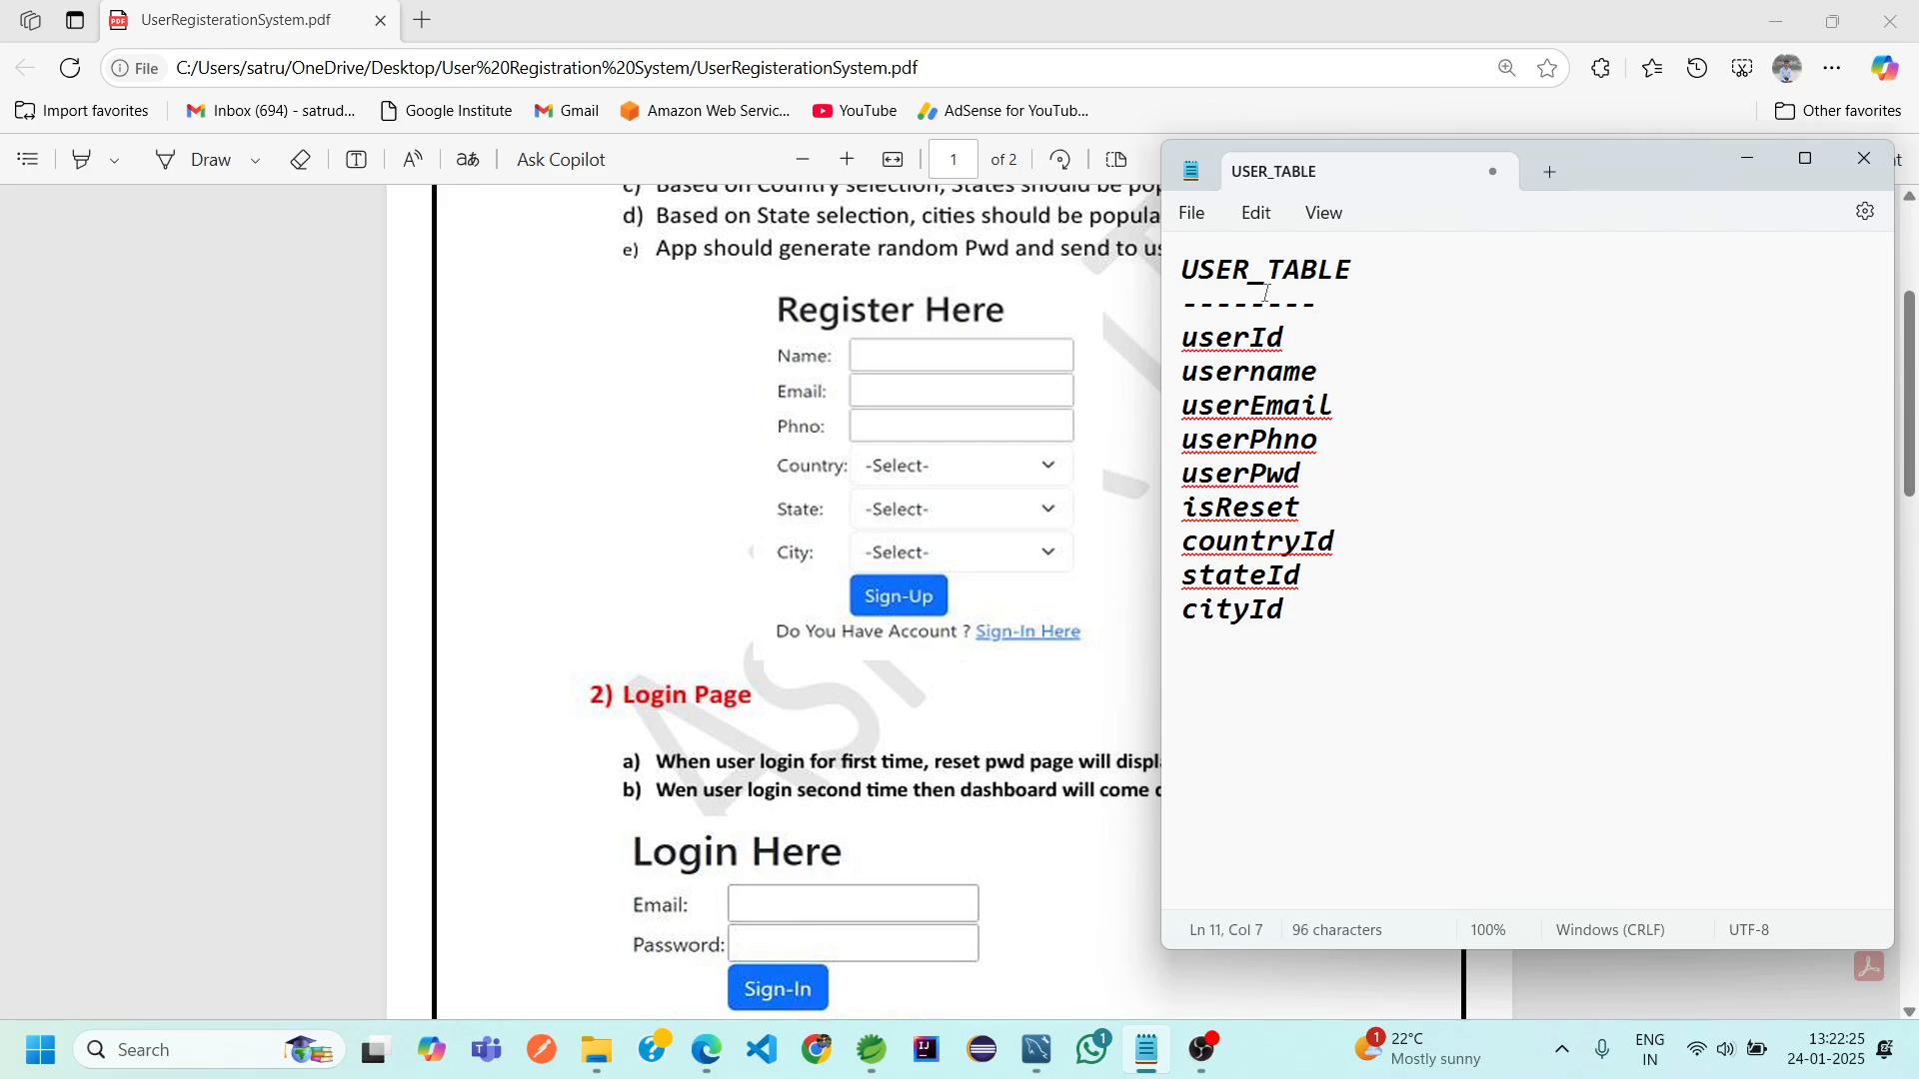
Leave a blank line after cityId and add a separator line of seven equals signs
{"action": "left_click_drag", "start_coordinate": [1173, 272], "coordinate": [1244, 619]}
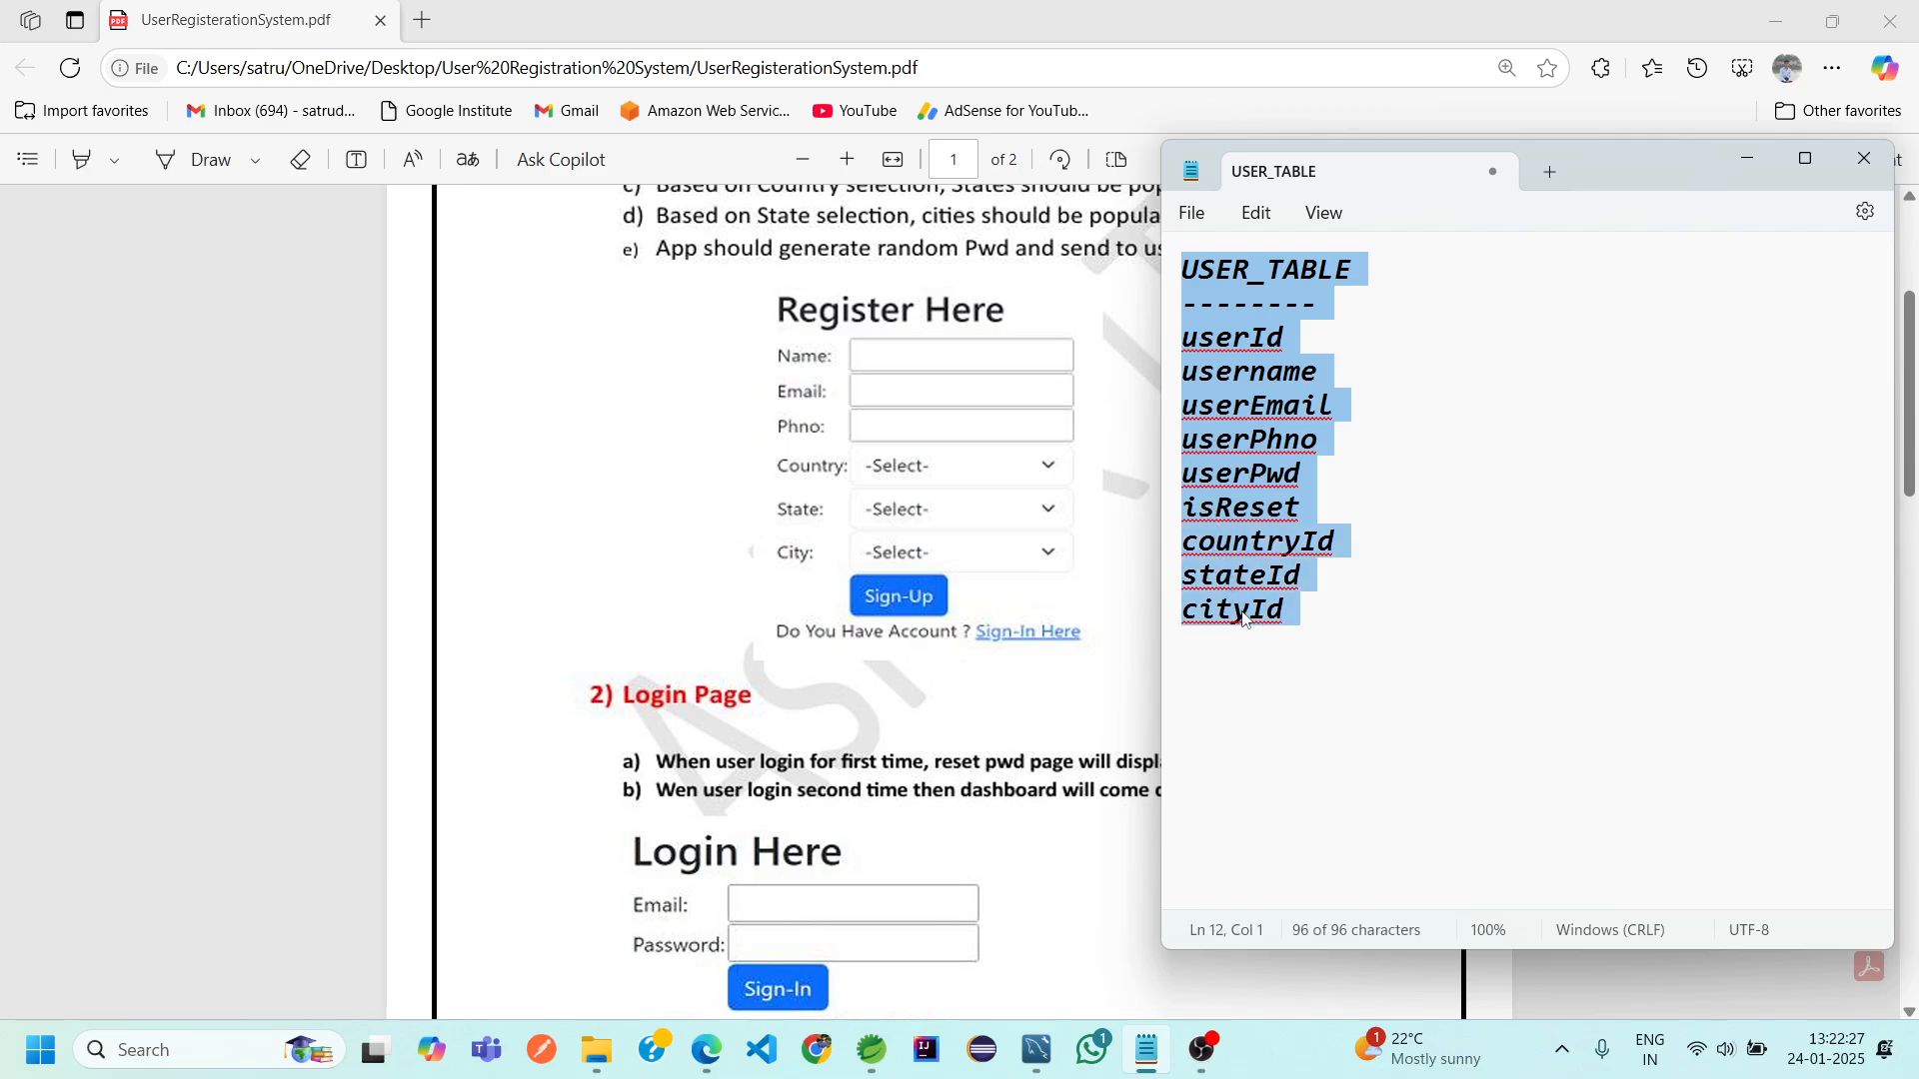
{"action": "left_click", "coordinate": [1307, 606]}
{"action": "key", "text": "Return"}
{"action": "key", "text": "Return"}
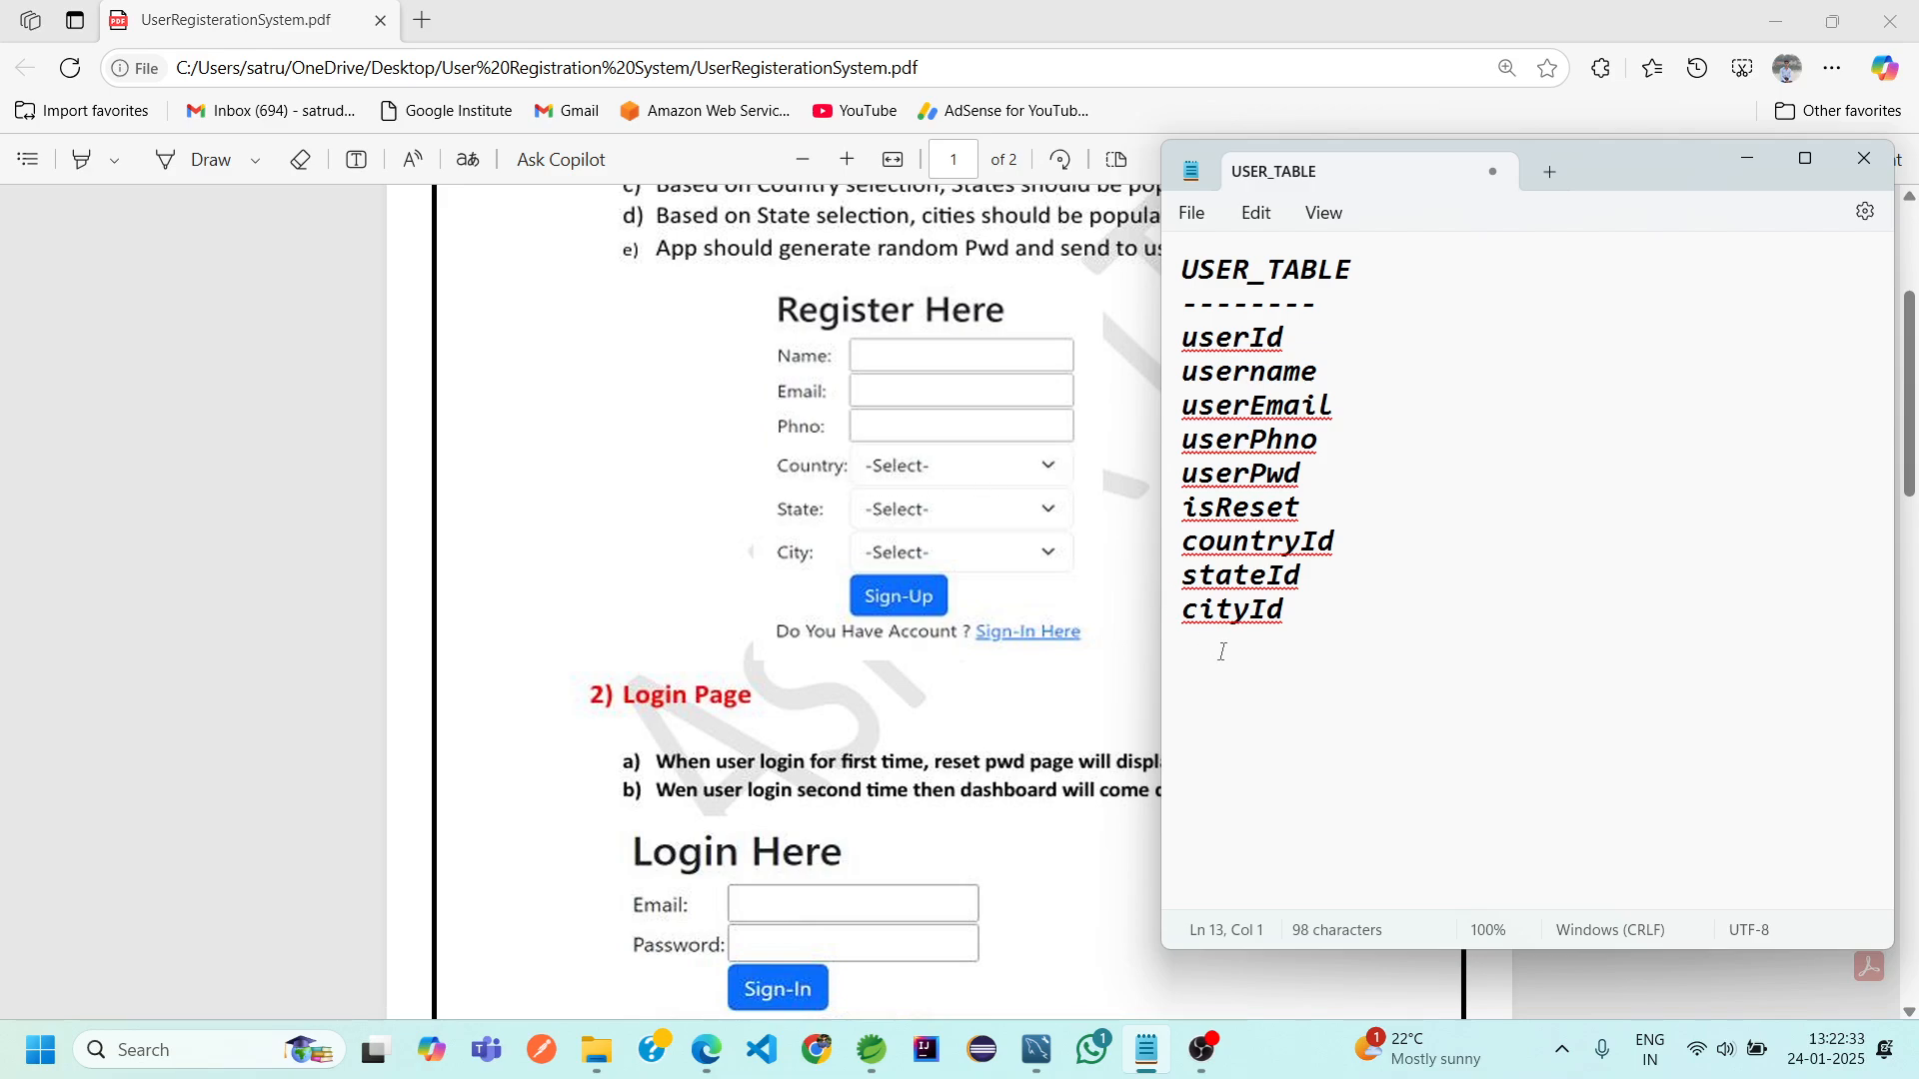
{"action": "type", "text": "======="}
{"action": "key", "text": "Return"}
Write the heading COUNTRY_TABLE below the separator with a line of ten dashes beneath it
{"action": "type", "text": "COUNTY"}
{"action": "key", "text": "BackSpace"}
{"action": "key", "text": "BackSpace"}
{"action": "type", "text": "R"}
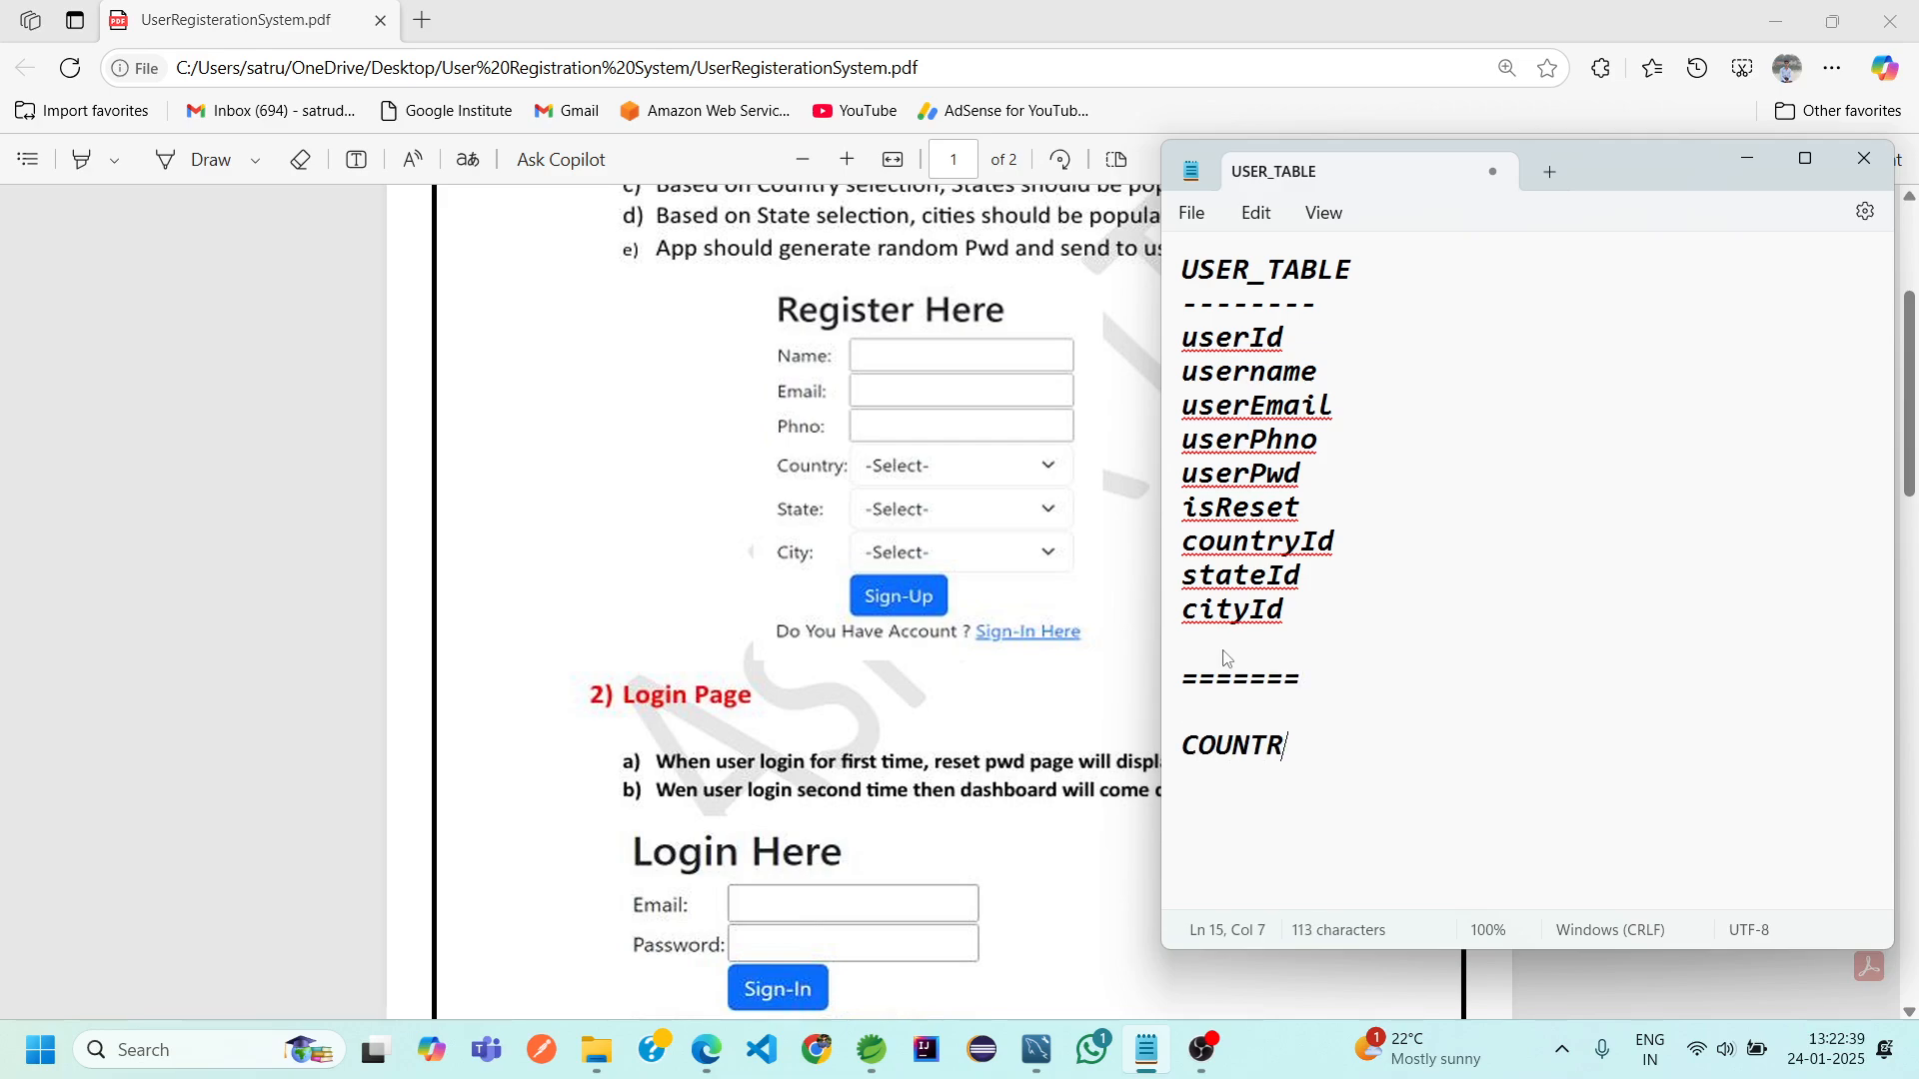
{"action": "type", "text": "Y_TABLE"}
{"action": "key", "text": "Return"}
{"action": "type", "text": "----------"}
List the fields countryId; and countryName; on separate lines under COUNTRY_TABLE
{"action": "key", "text": "Return"}
{"action": "type", "text": "c"}
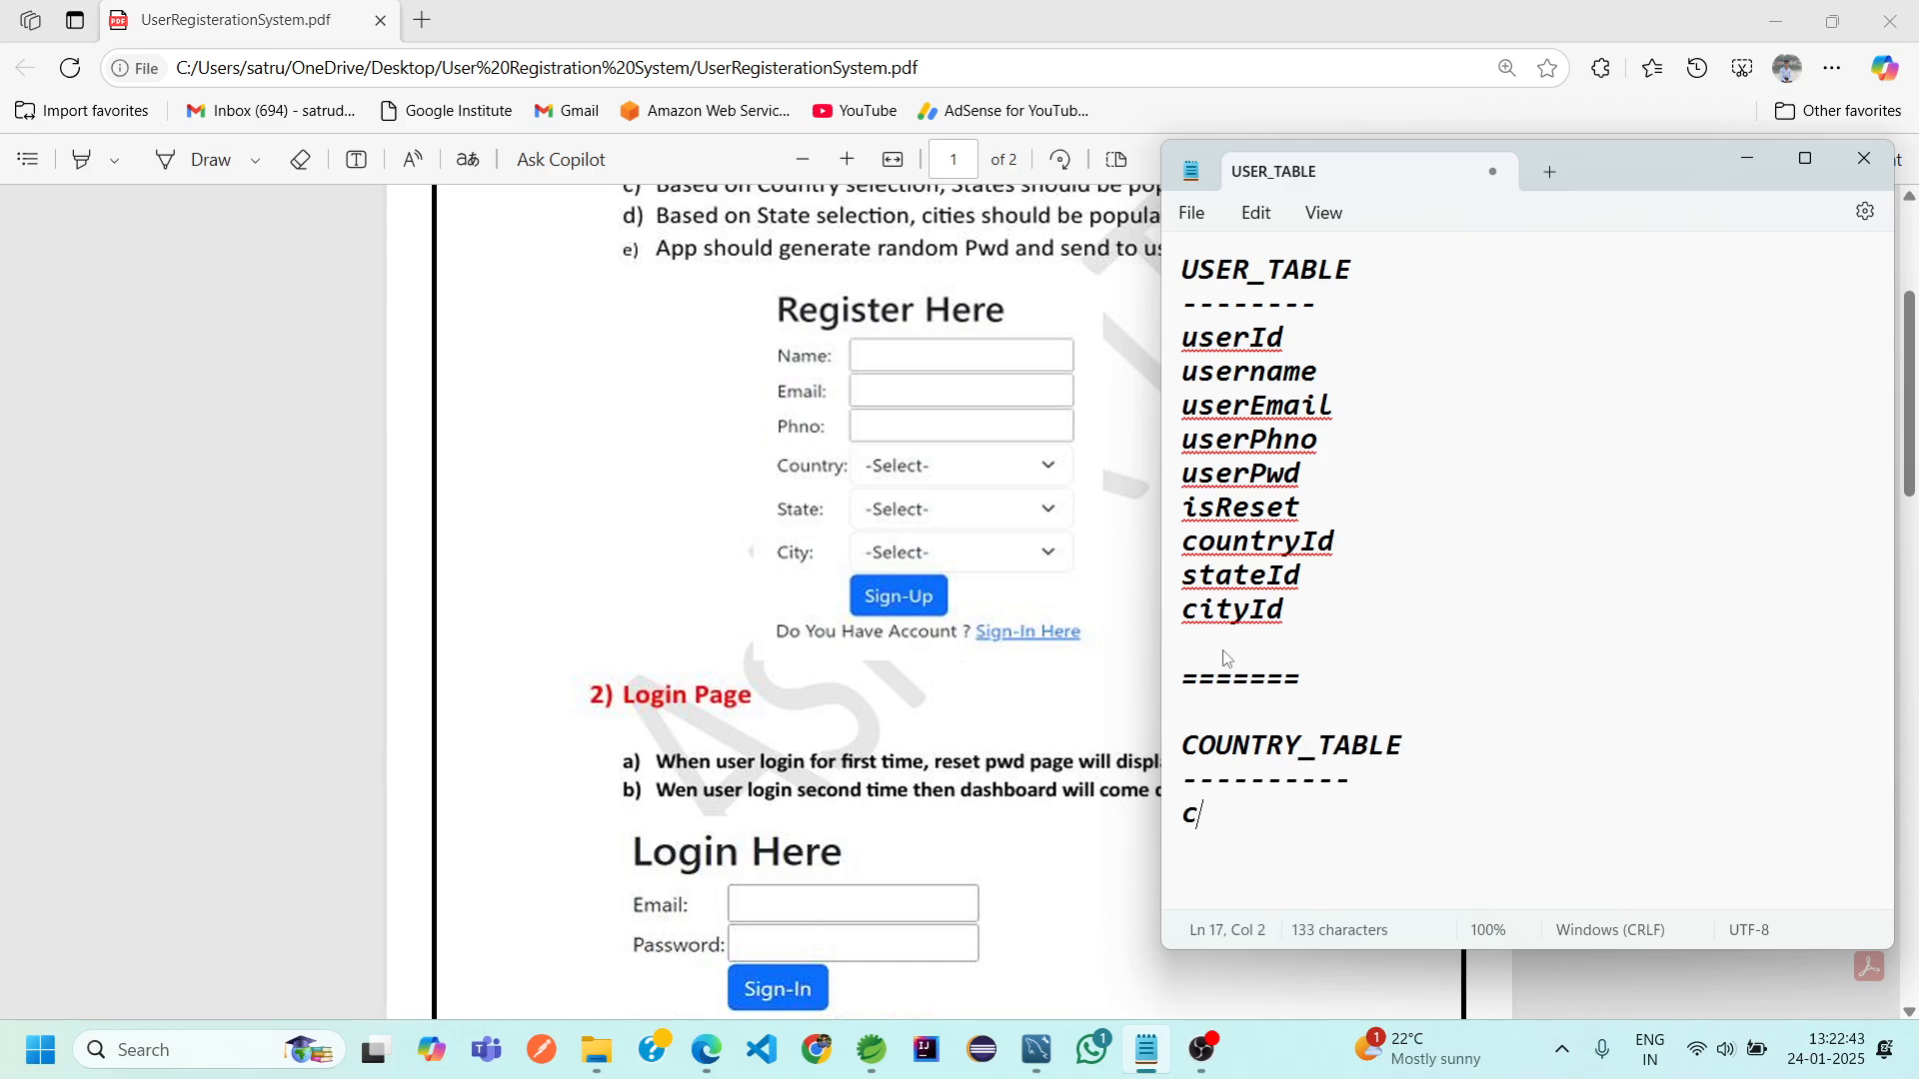
{"action": "type", "text": "ountryId;"}
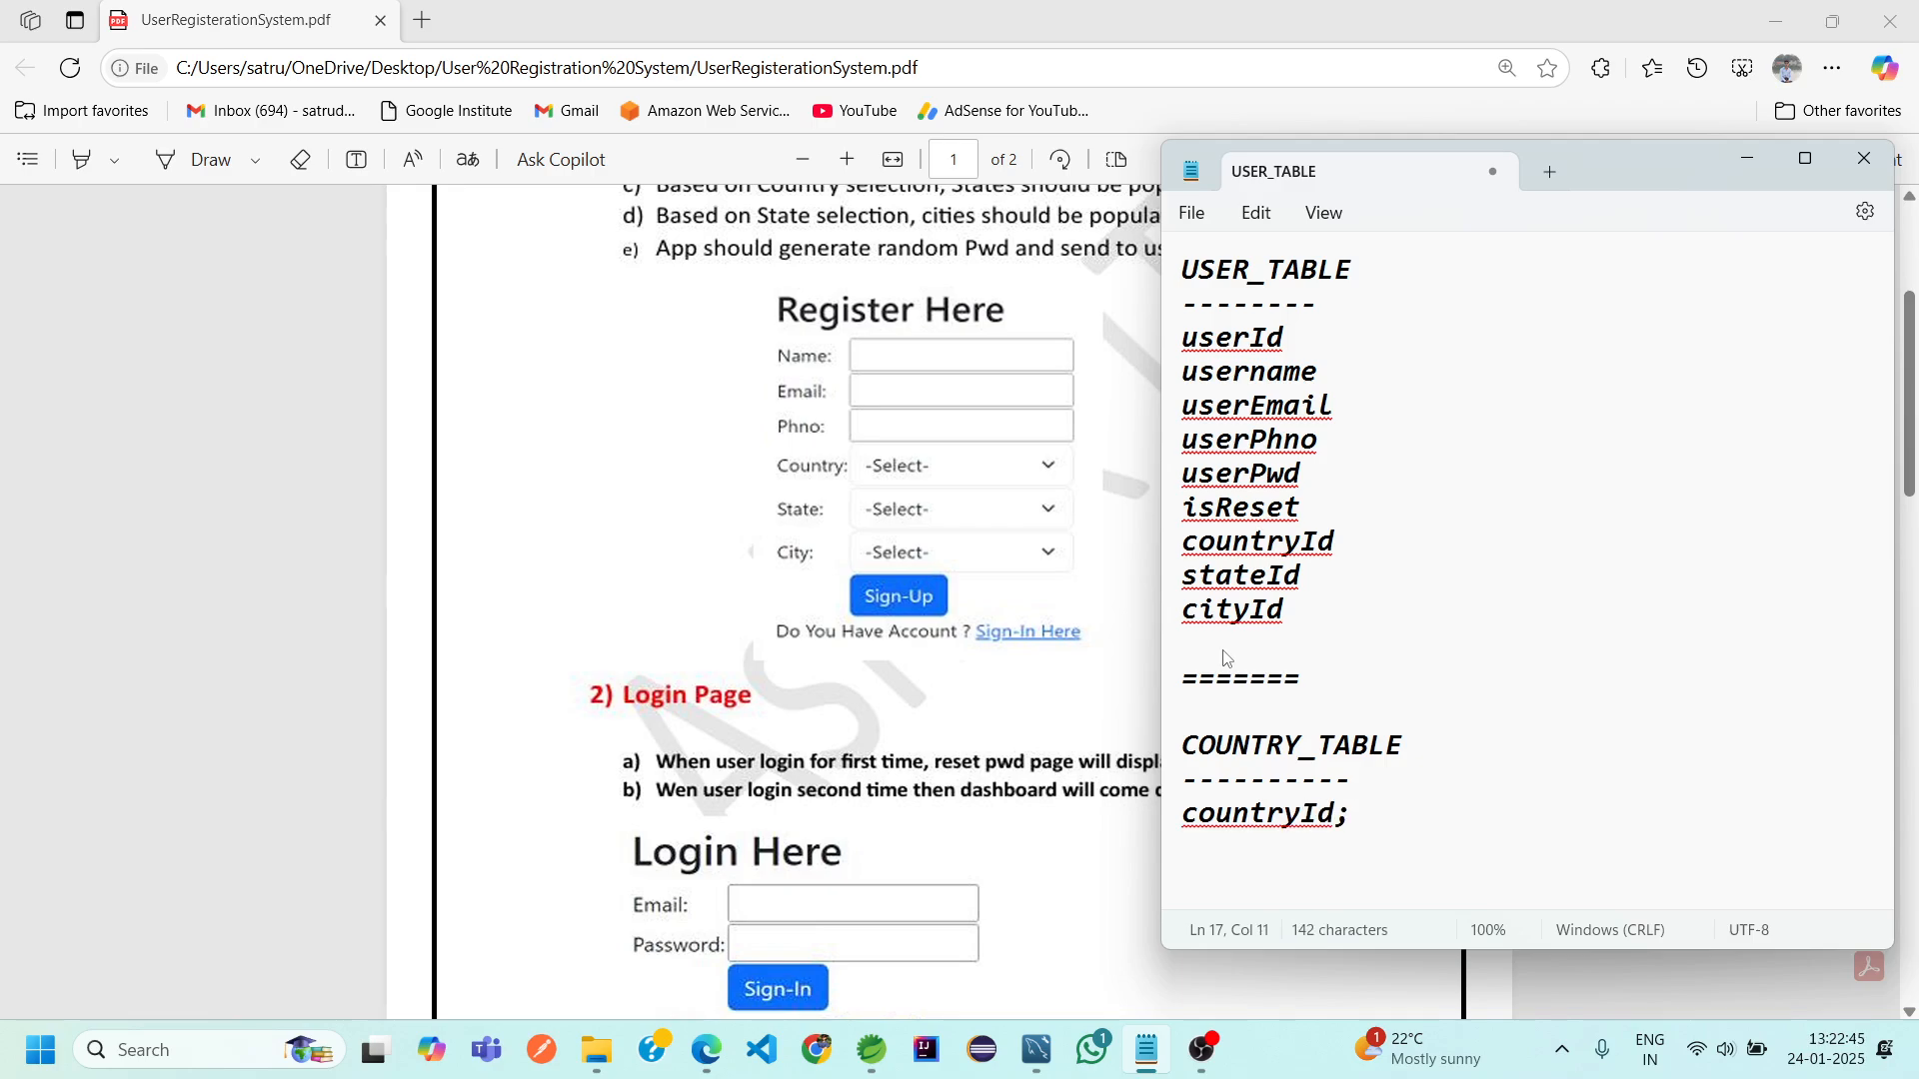
{"action": "key", "text": "BackSpace"}
{"action": "type", "text": ";"}
{"action": "key", "text": "Return"}
{"action": "type", "text": "countryName;"}
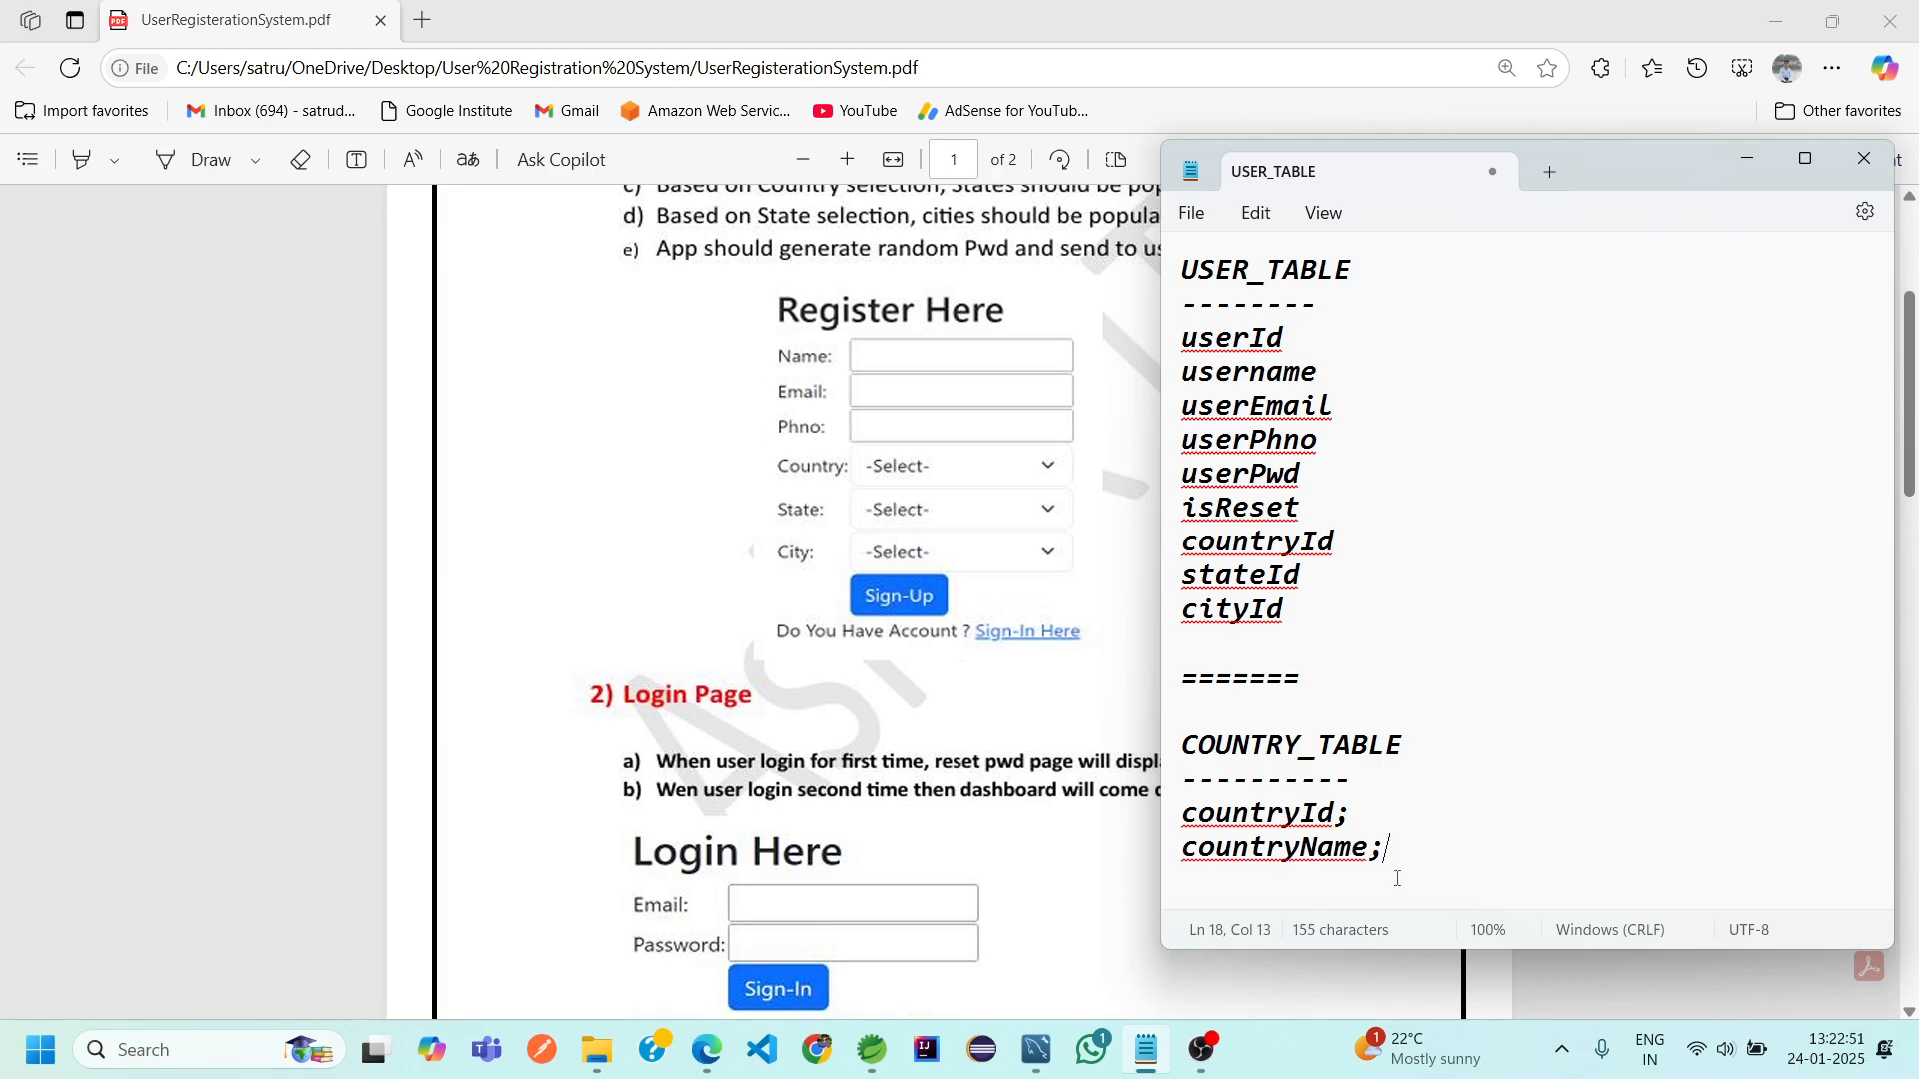
Add a separator line of ten equals signs below the COUNTRY_TABLE fields, set off by blank lines
{"action": "key", "text": "Return"}
{"action": "key", "text": "Return"}
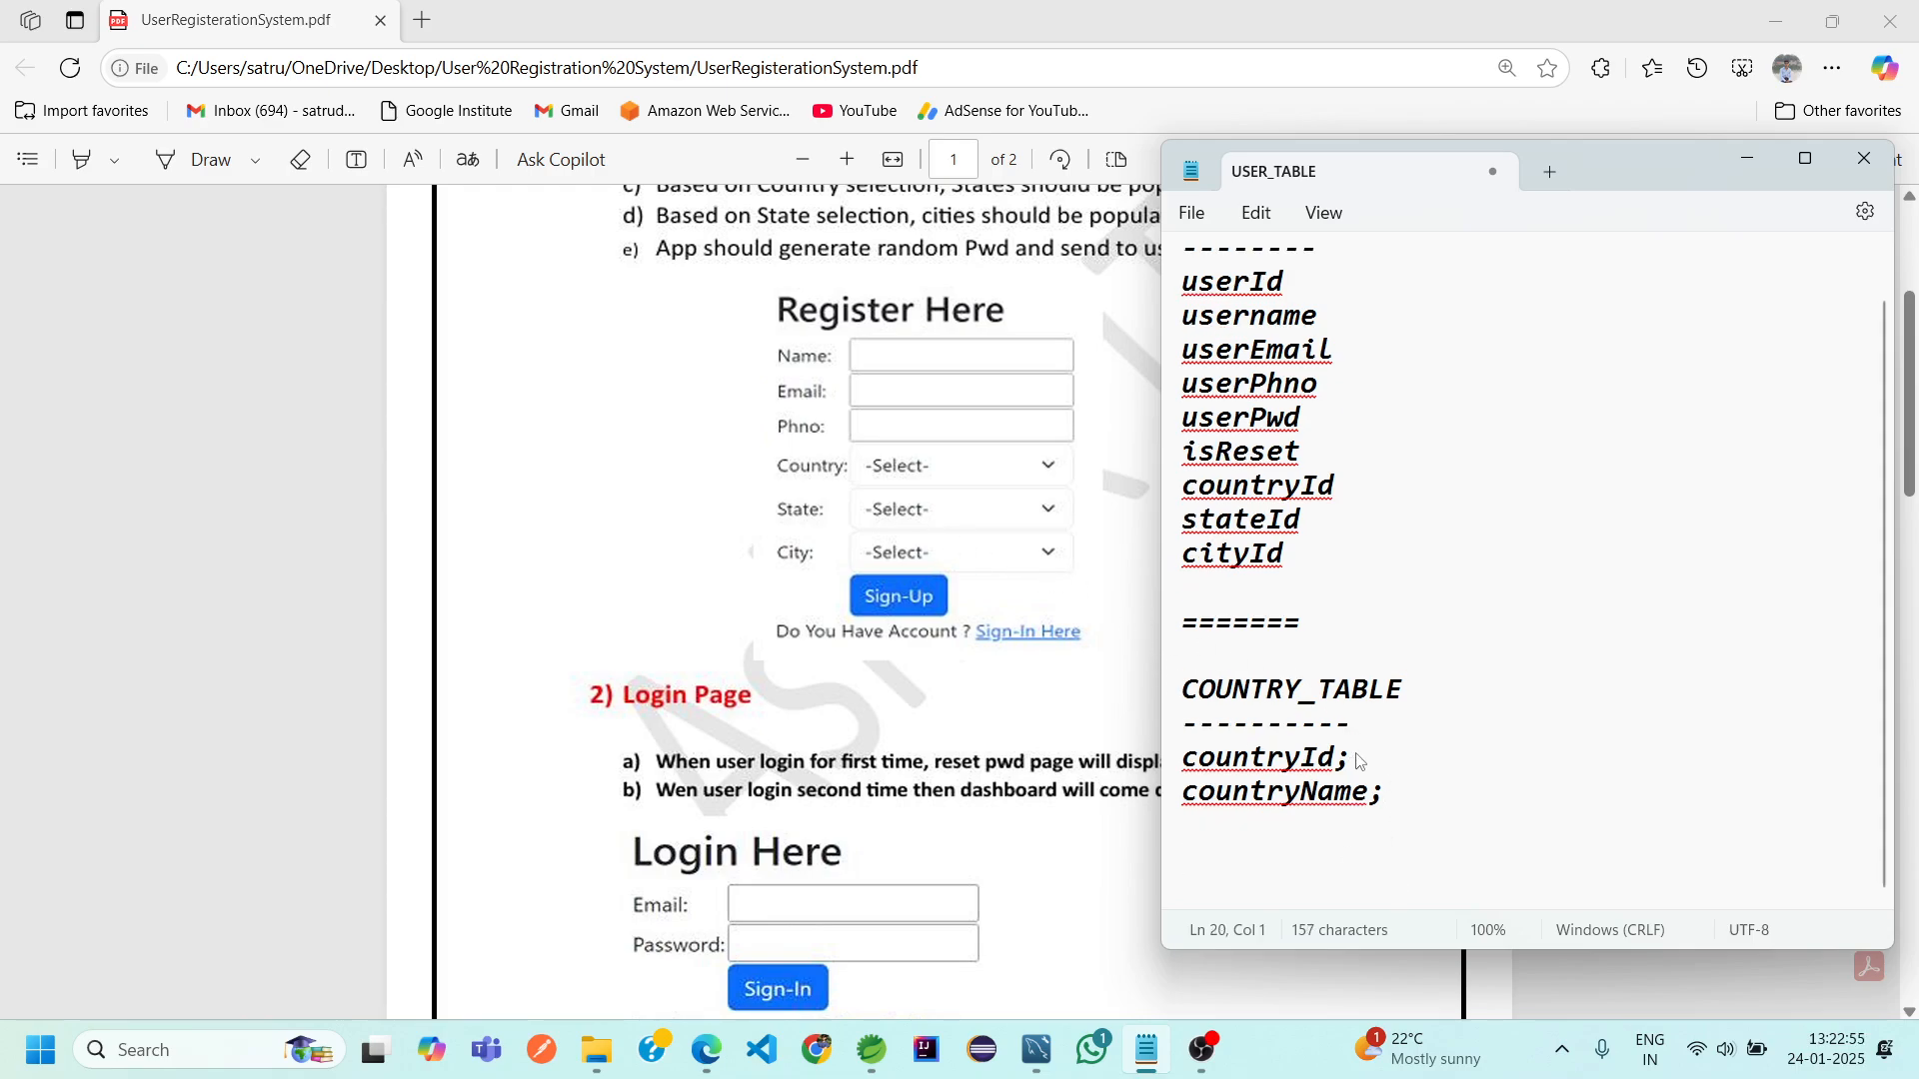
{"action": "type", "text": "s"}
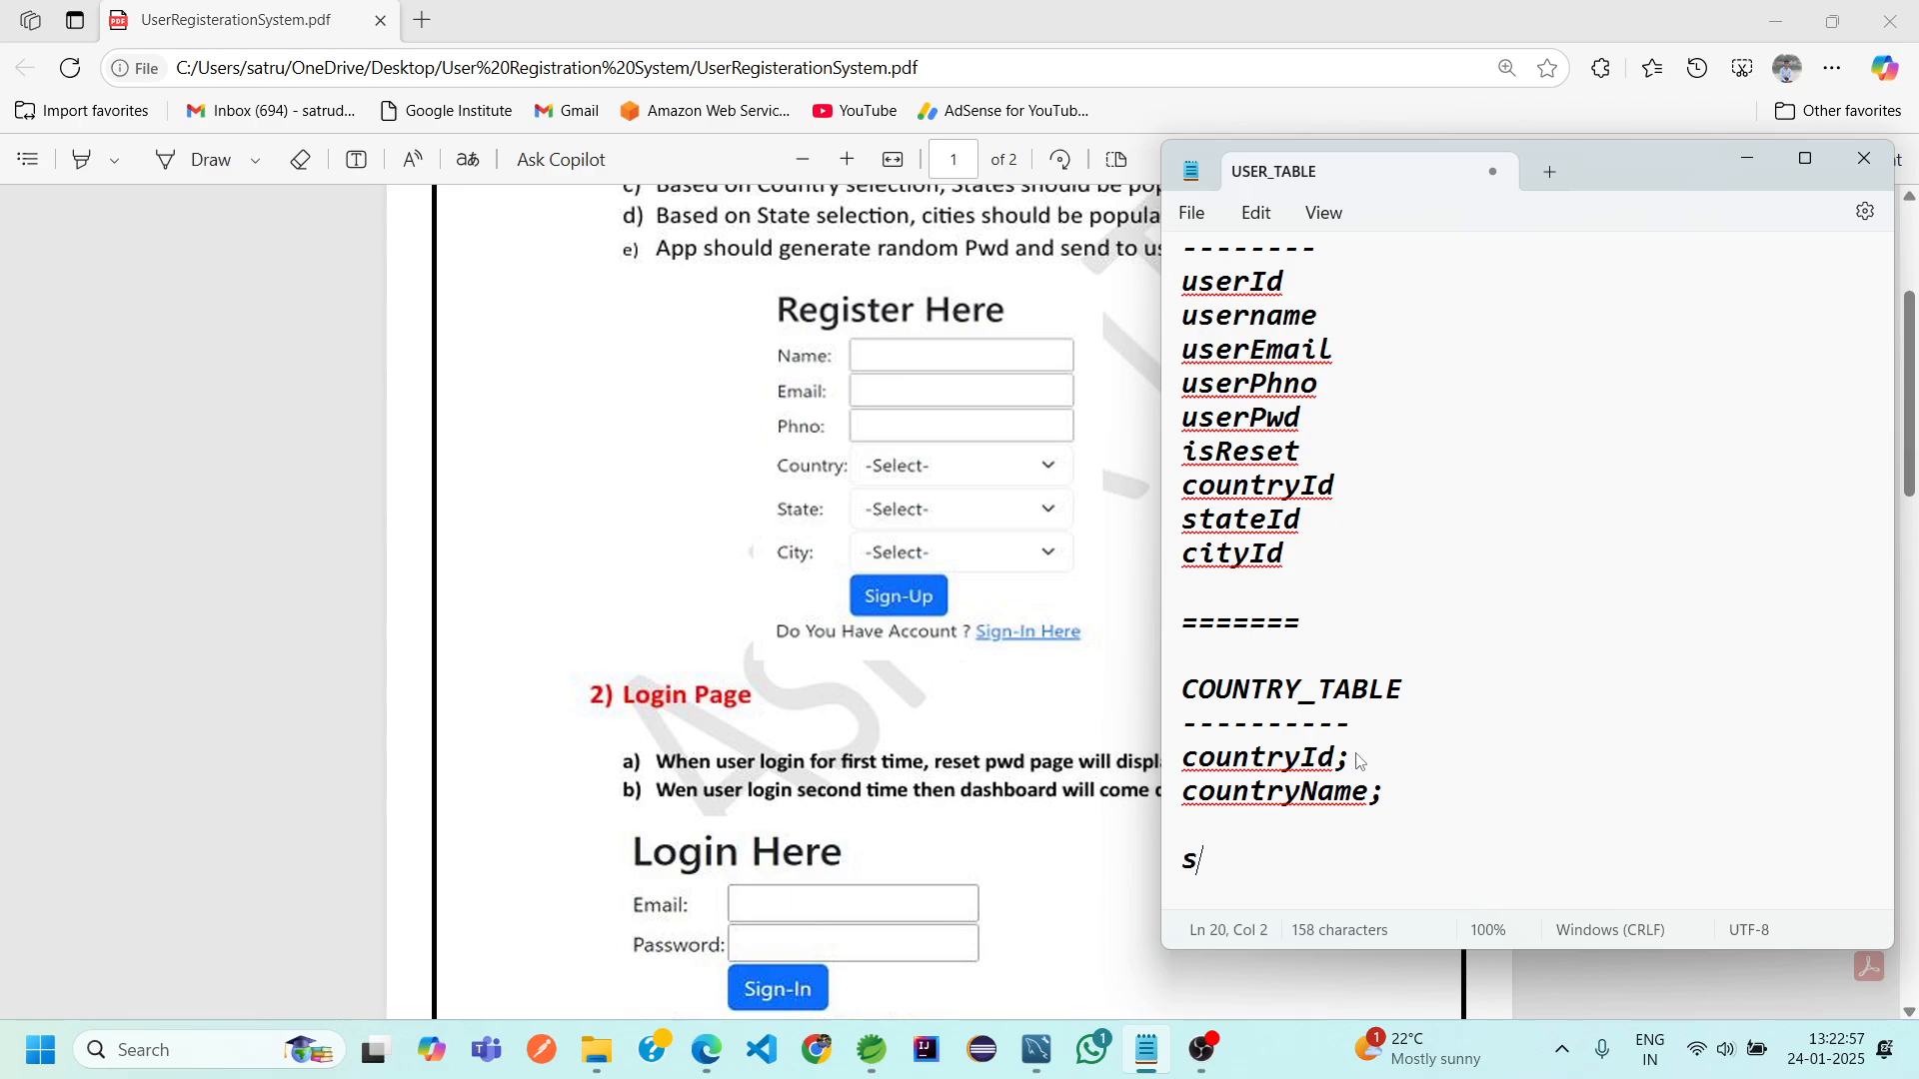
{"action": "key", "text": "BackSpace"}
{"action": "type", "text": "=========="}
{"action": "key", "text": "Return"}
{"action": "key", "text": "Return"}
Write the heading STATE_TABLE with a line of eleven dashes beneath it
{"action": "type", "text": "S"}
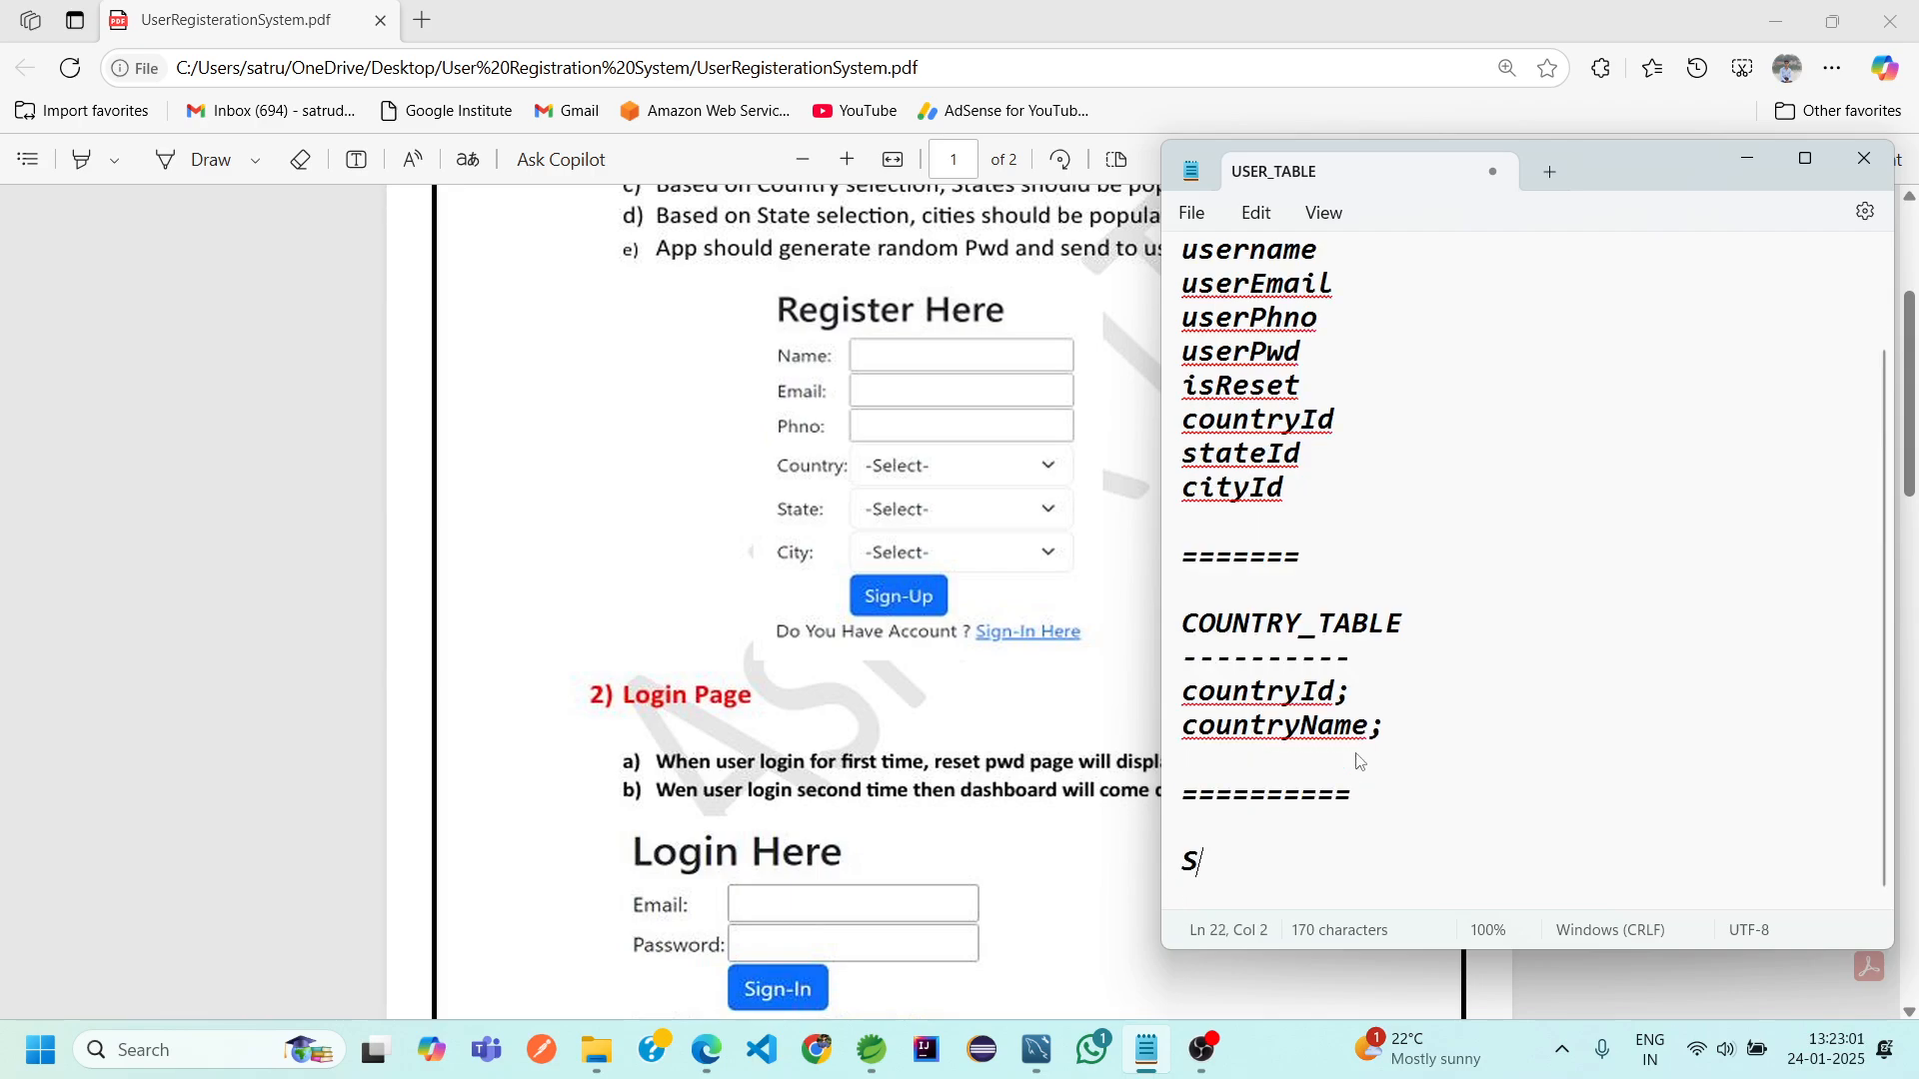
{"action": "type", "text": "TATE_TABLE"}
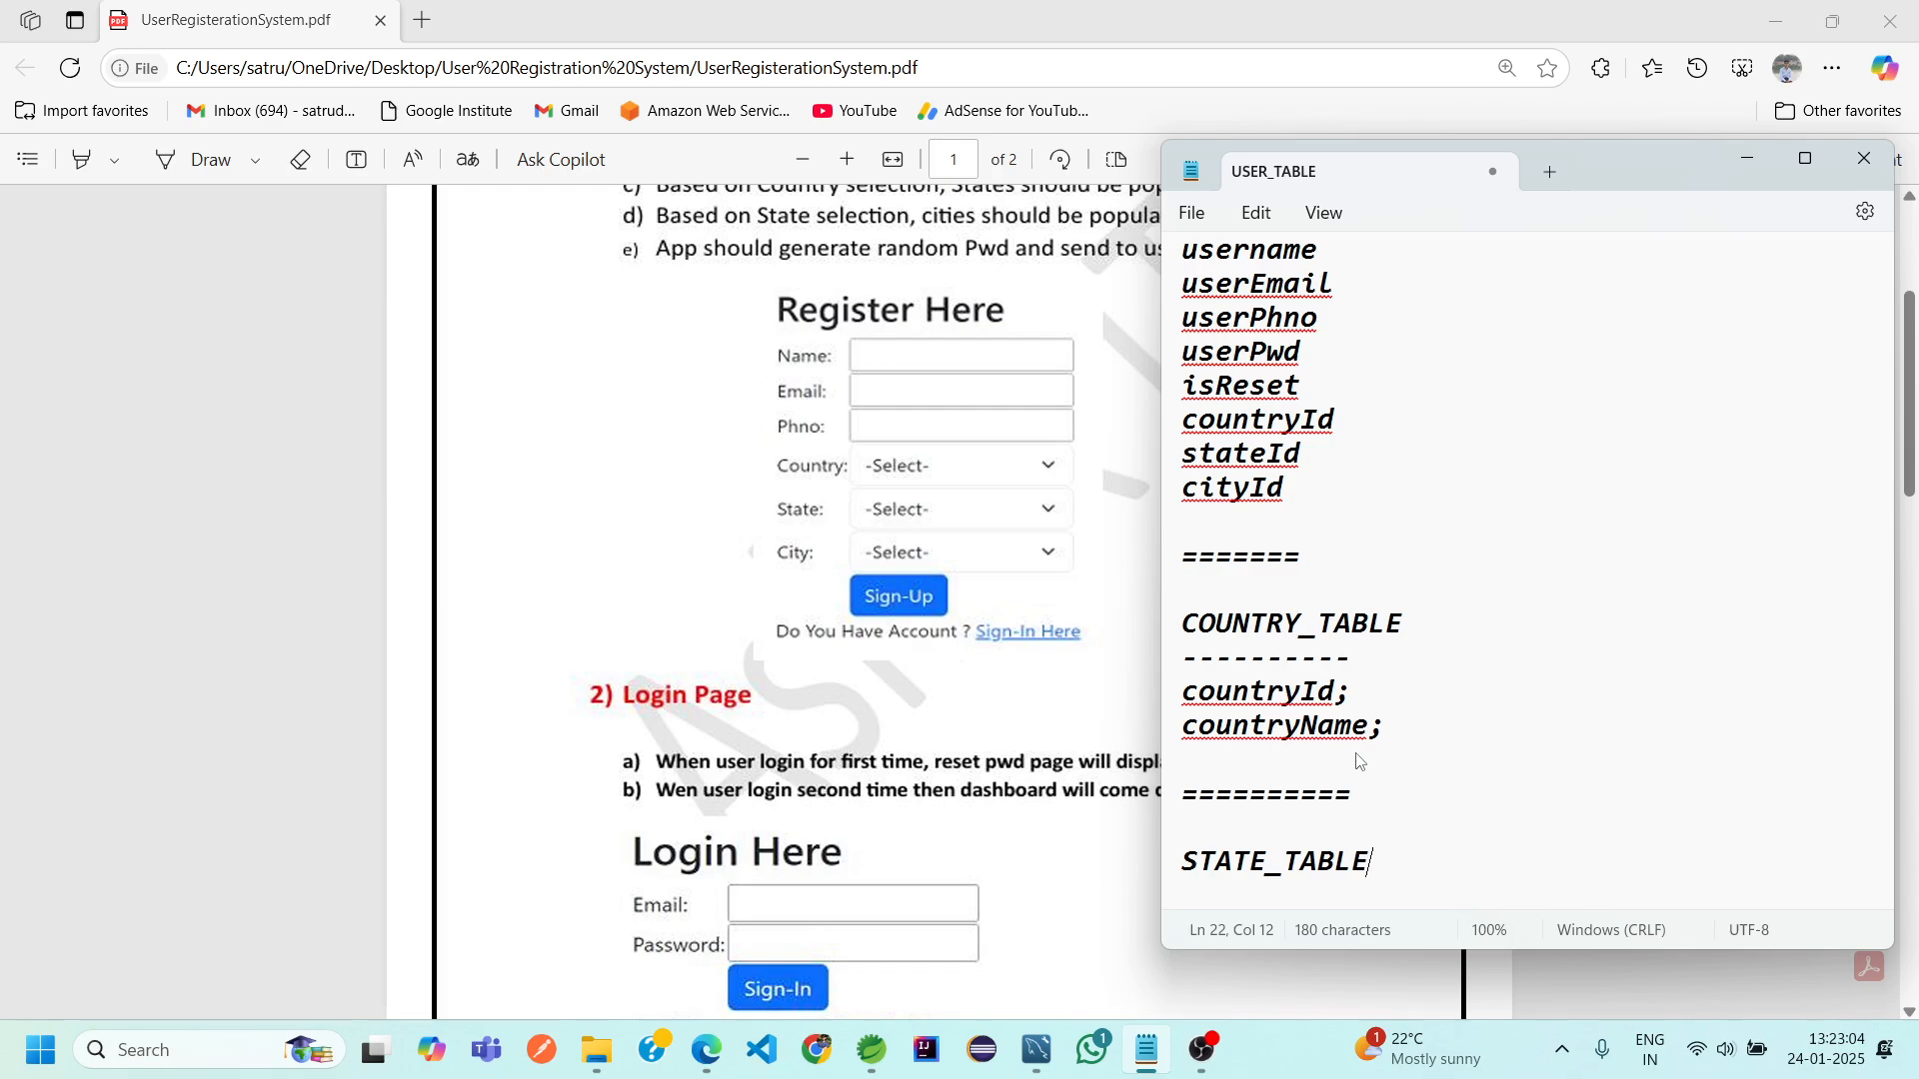
{"action": "key", "text": "Return"}
{"action": "type", "text": "-----------"}
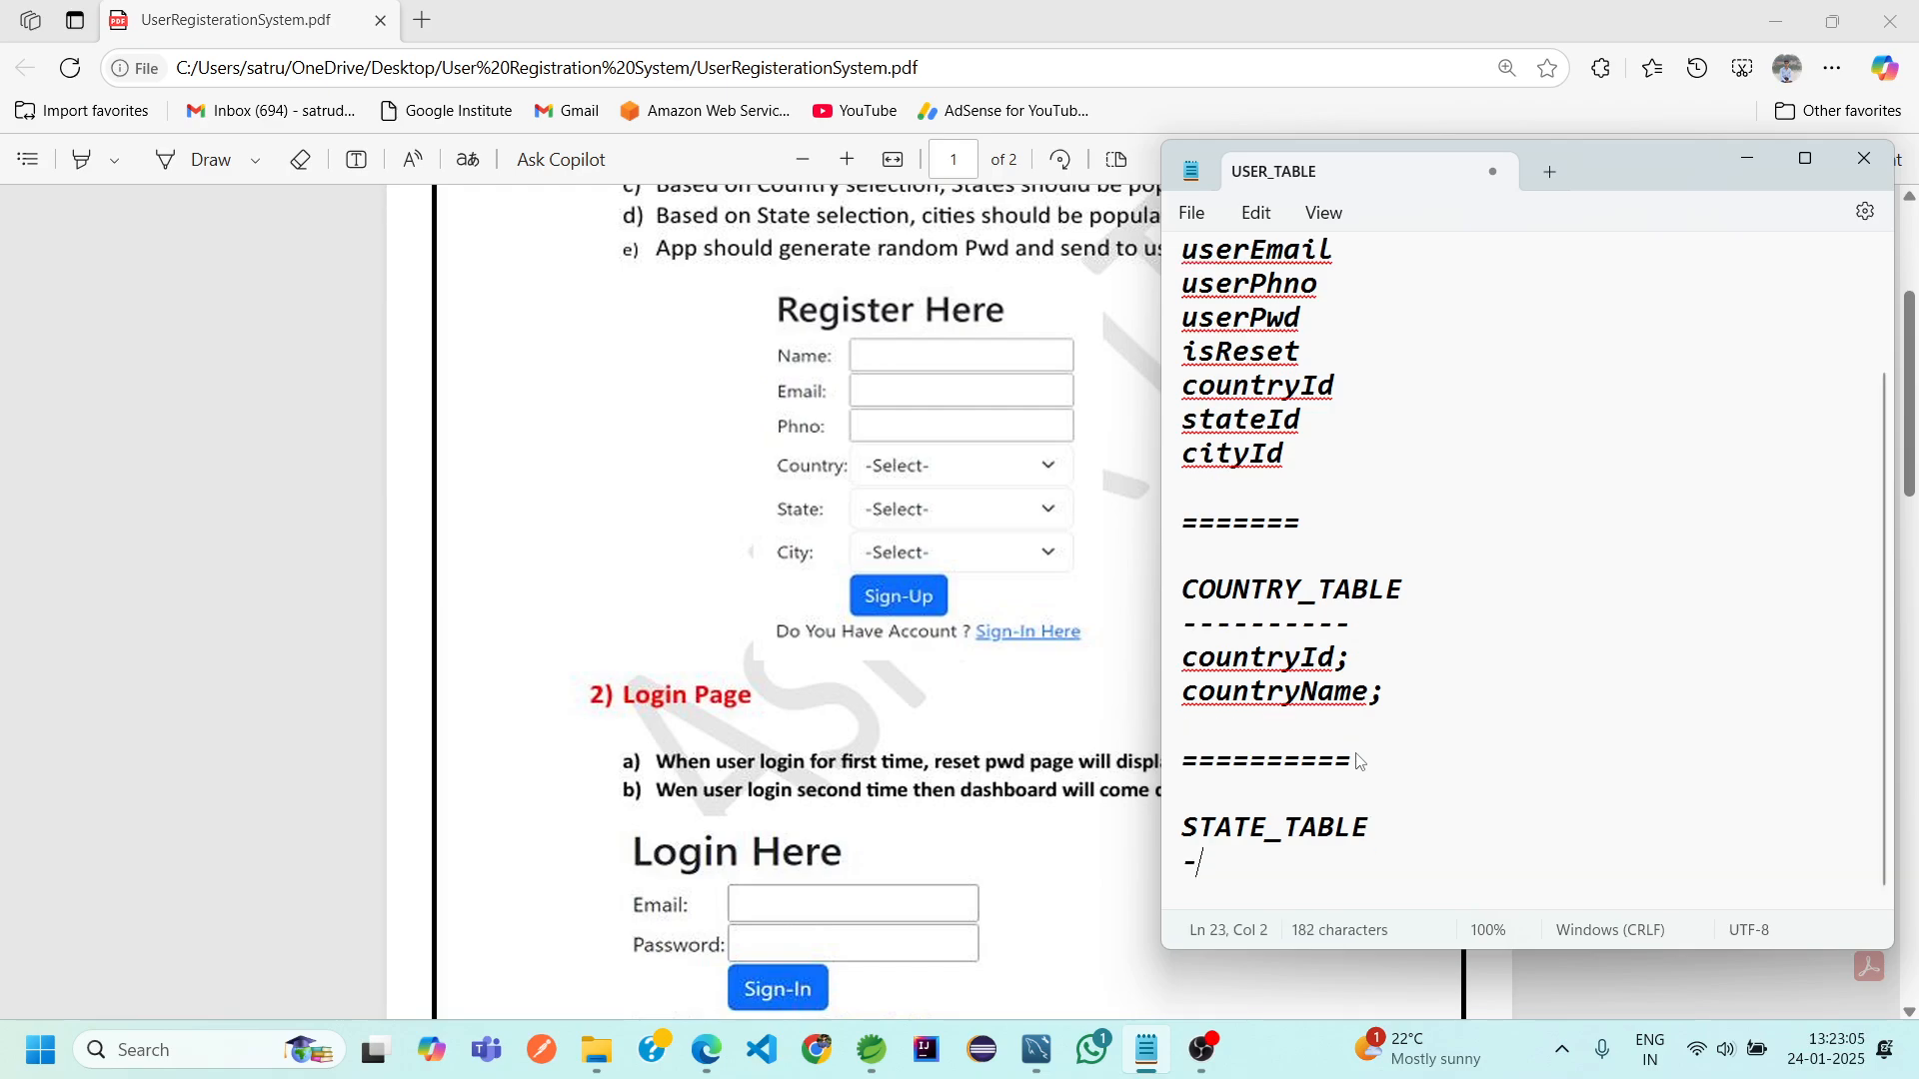
List the fields stateId and stateName; on separate lines under STATE_TABLE
{"action": "key", "text": "Return"}
{"action": "type", "text": "stateId"}
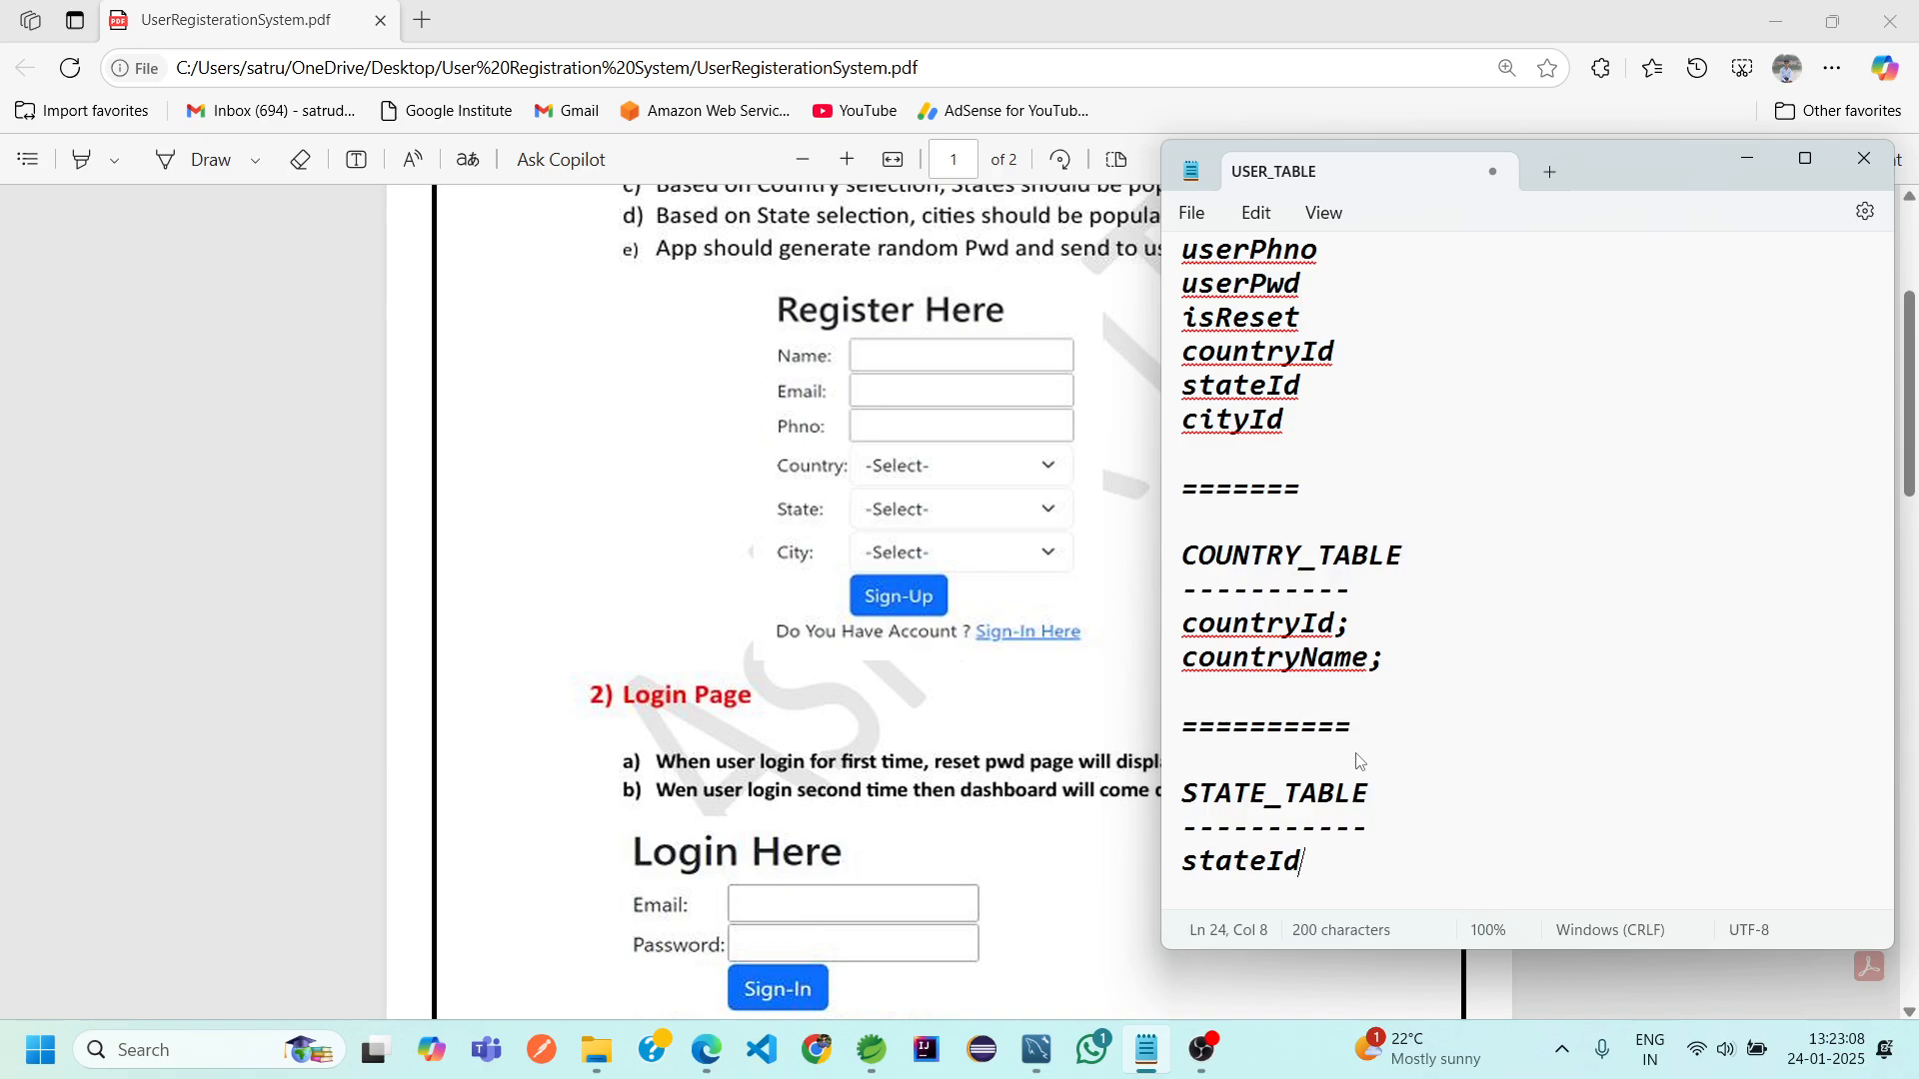
{"action": "key", "text": "Return"}
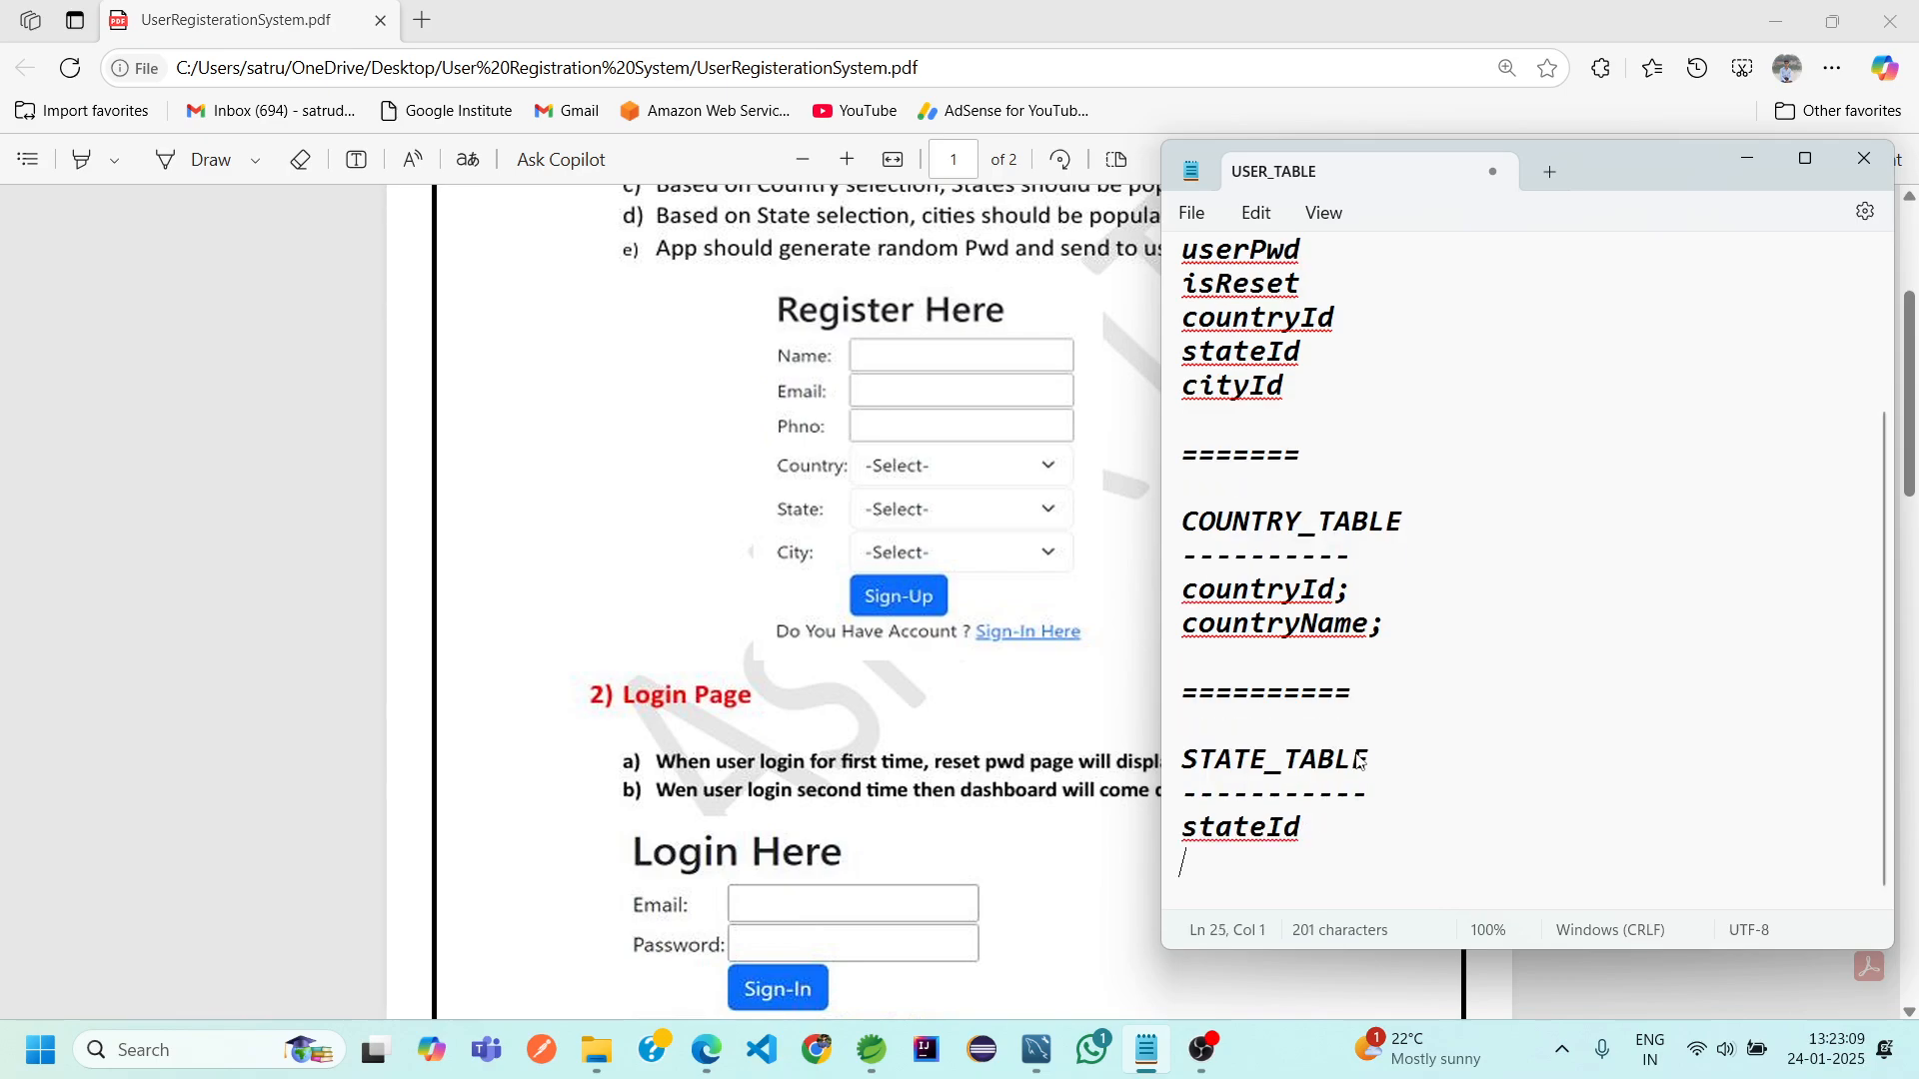
{"action": "type", "text": "sat"}
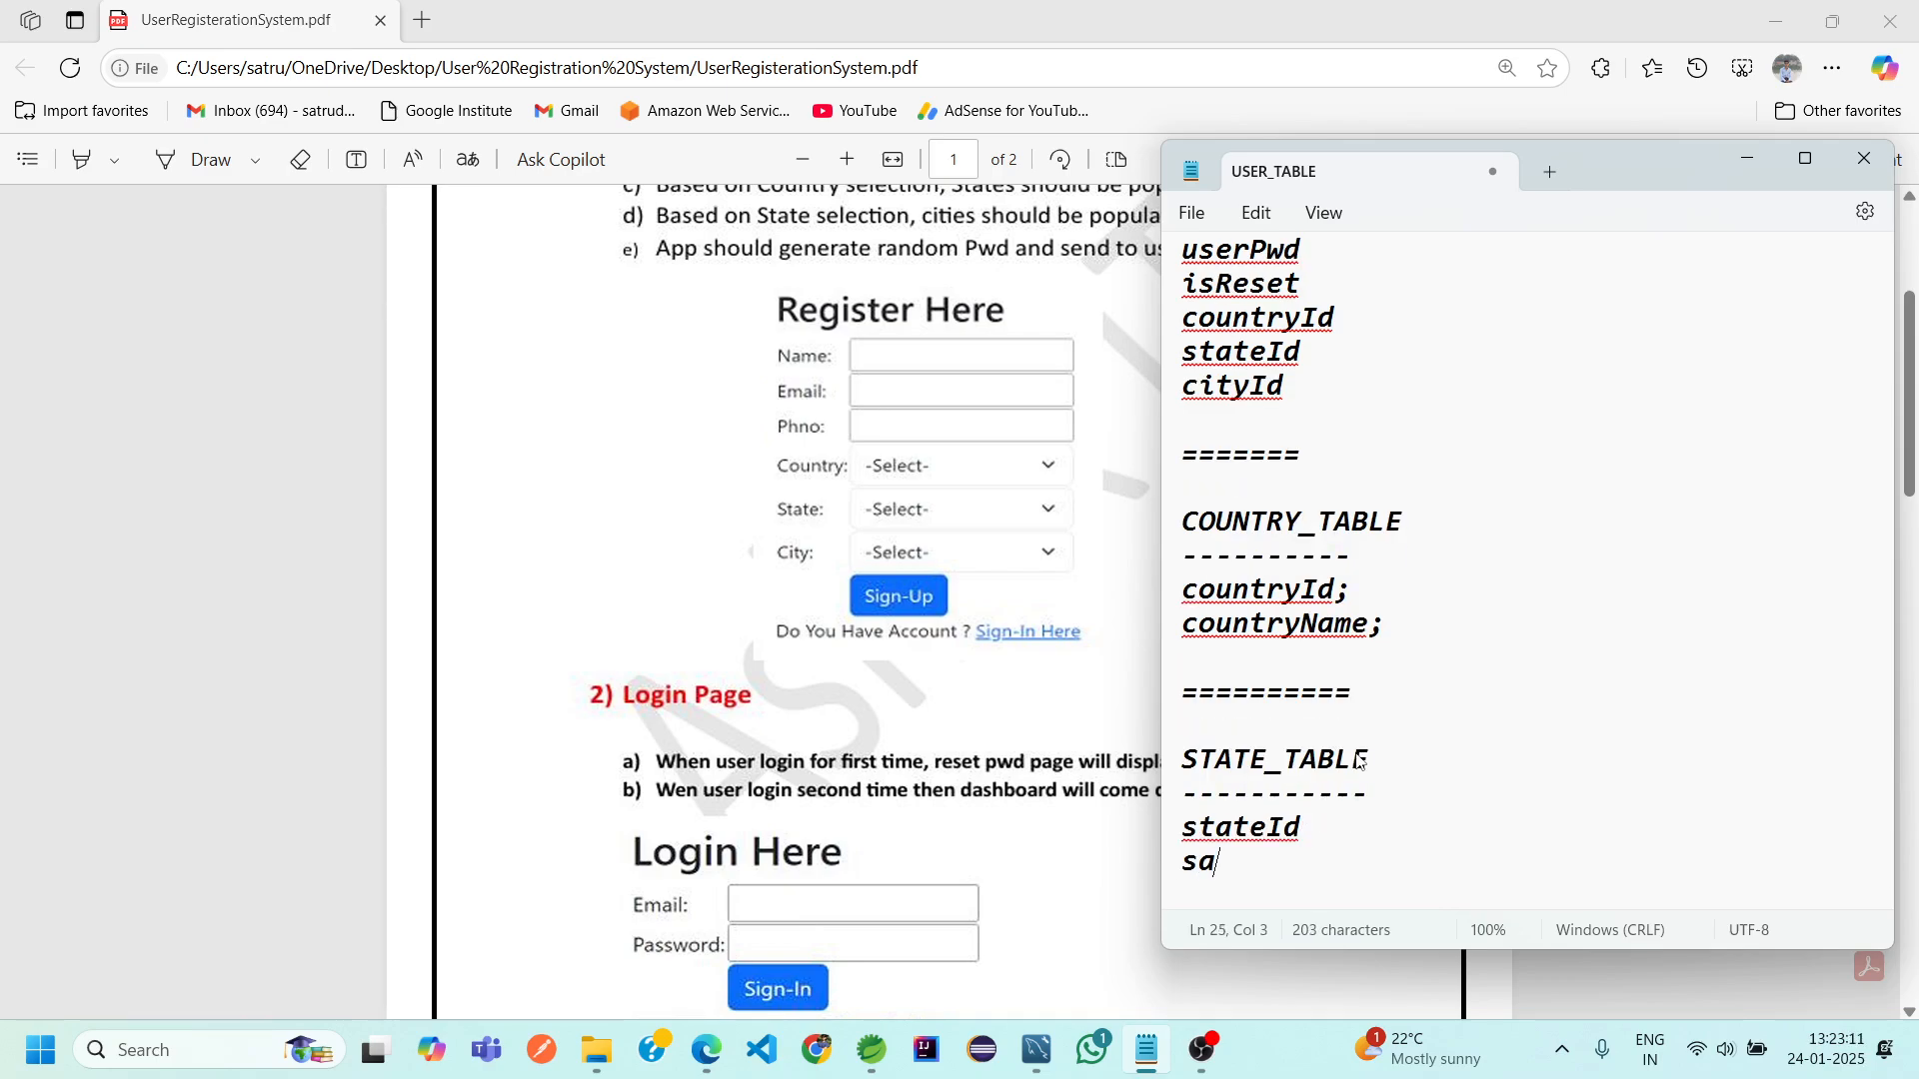
{"action": "key", "text": "BackSpace"}
{"action": "key", "text": "BackSpace"}
{"action": "type", "text": "tateName;"}
{"action": "key", "text": "Return"}
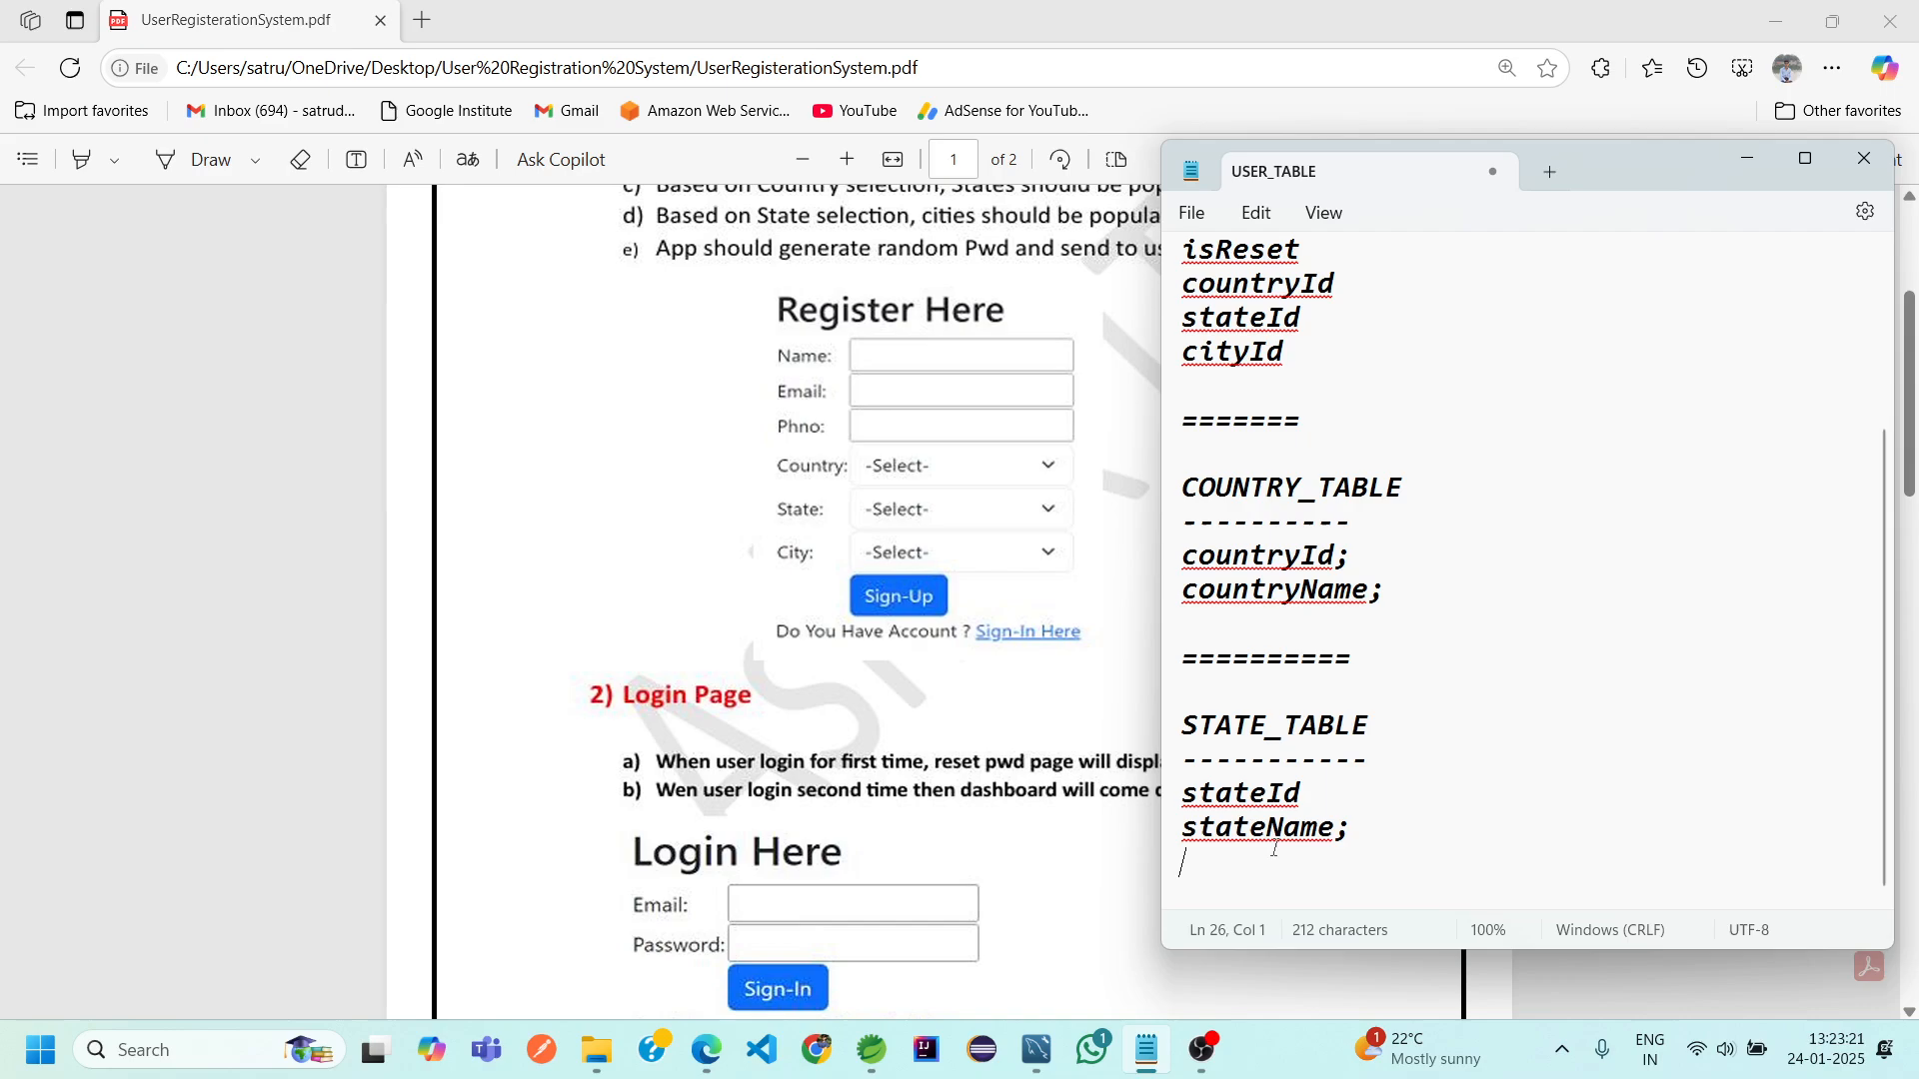
Add countryId as the third STATE_TABLE field by copying the name from COUNTRY_TABLE
{"action": "type", "text": "country"}
{"action": "key", "text": "BackSpace"}
{"action": "double_click", "coordinate": [1281, 560]}
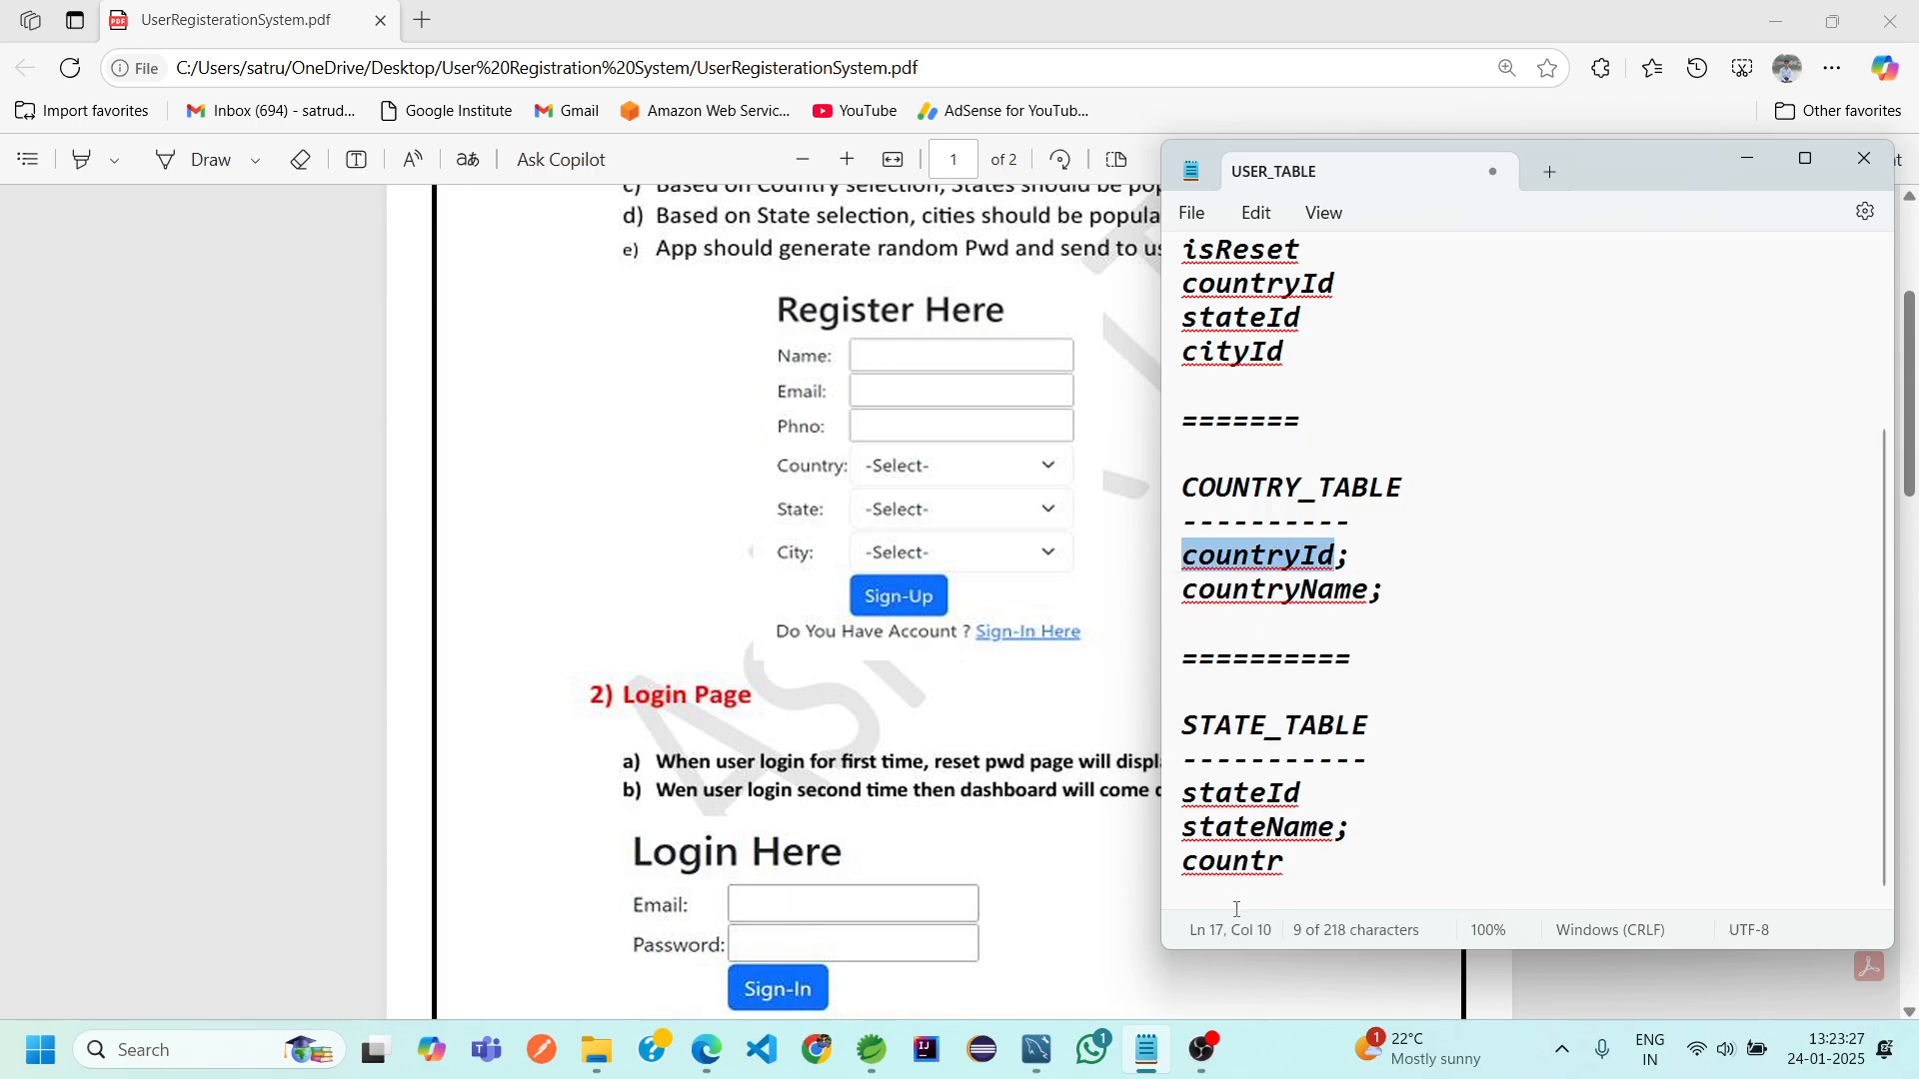
{"action": "key", "text": "ctrl+c"}
{"action": "double_click", "coordinate": [1246, 864]}
{"action": "key", "text": "ctrl+v"}
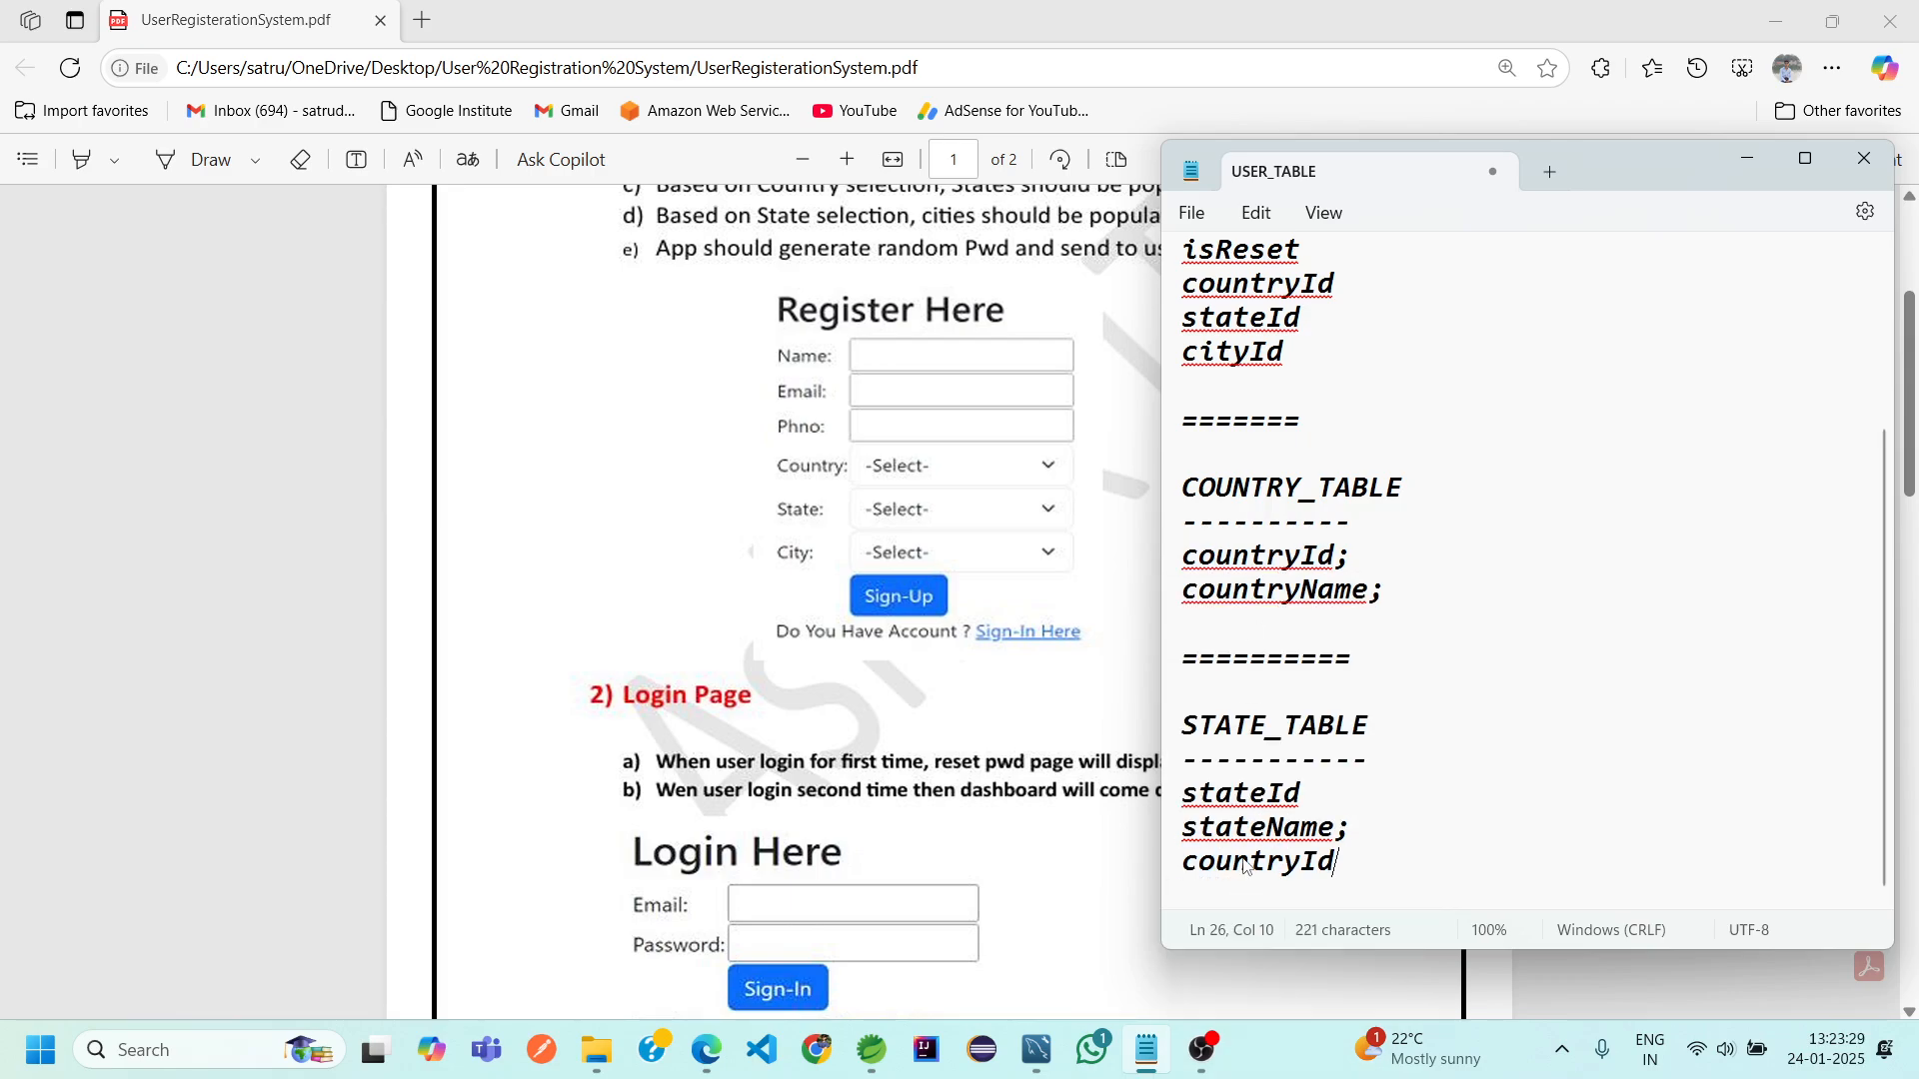
Add a separator line of twelve equals signs below the STATE_TABLE fields, followed by two blank lines
{"action": "key", "text": "Return"}
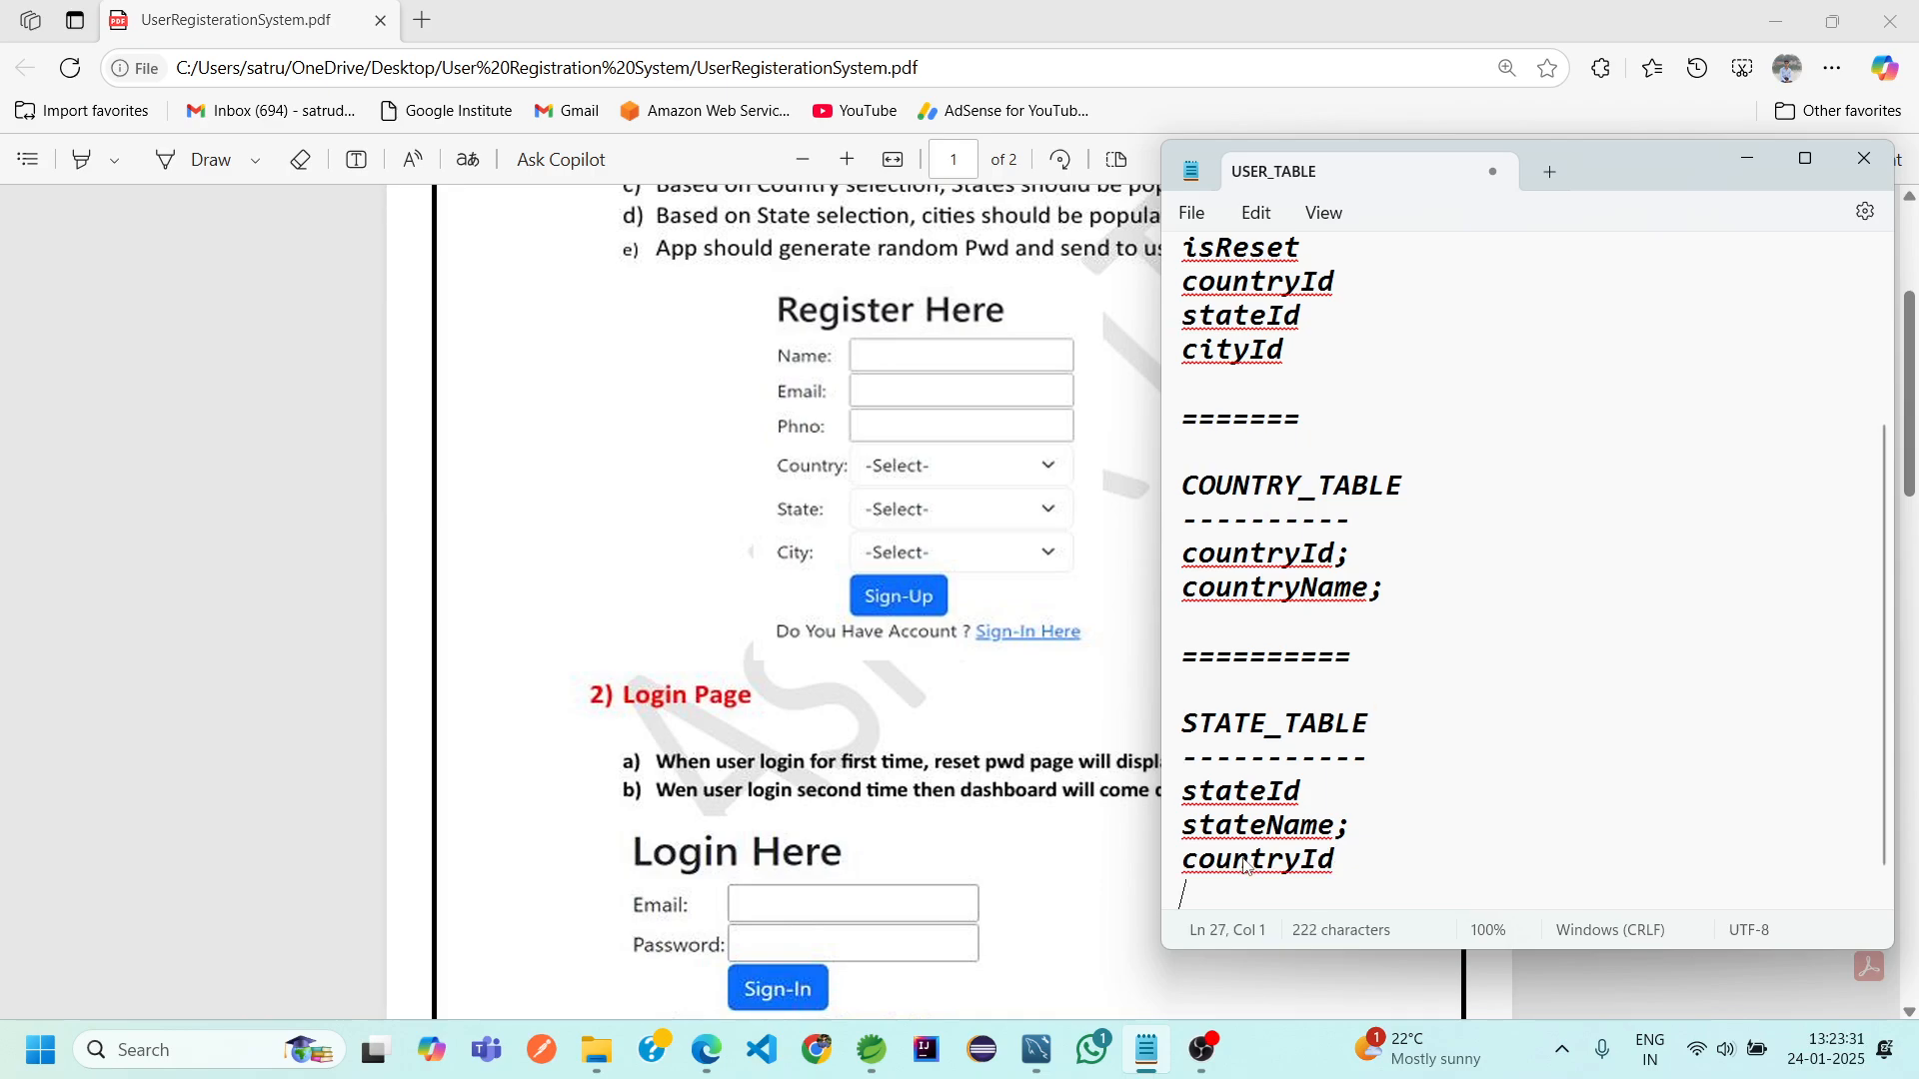
{"action": "type", "text": "============"}
{"action": "key", "text": "Return"}
{"action": "key", "text": "Return"}
{"action": "key", "text": "Return"}
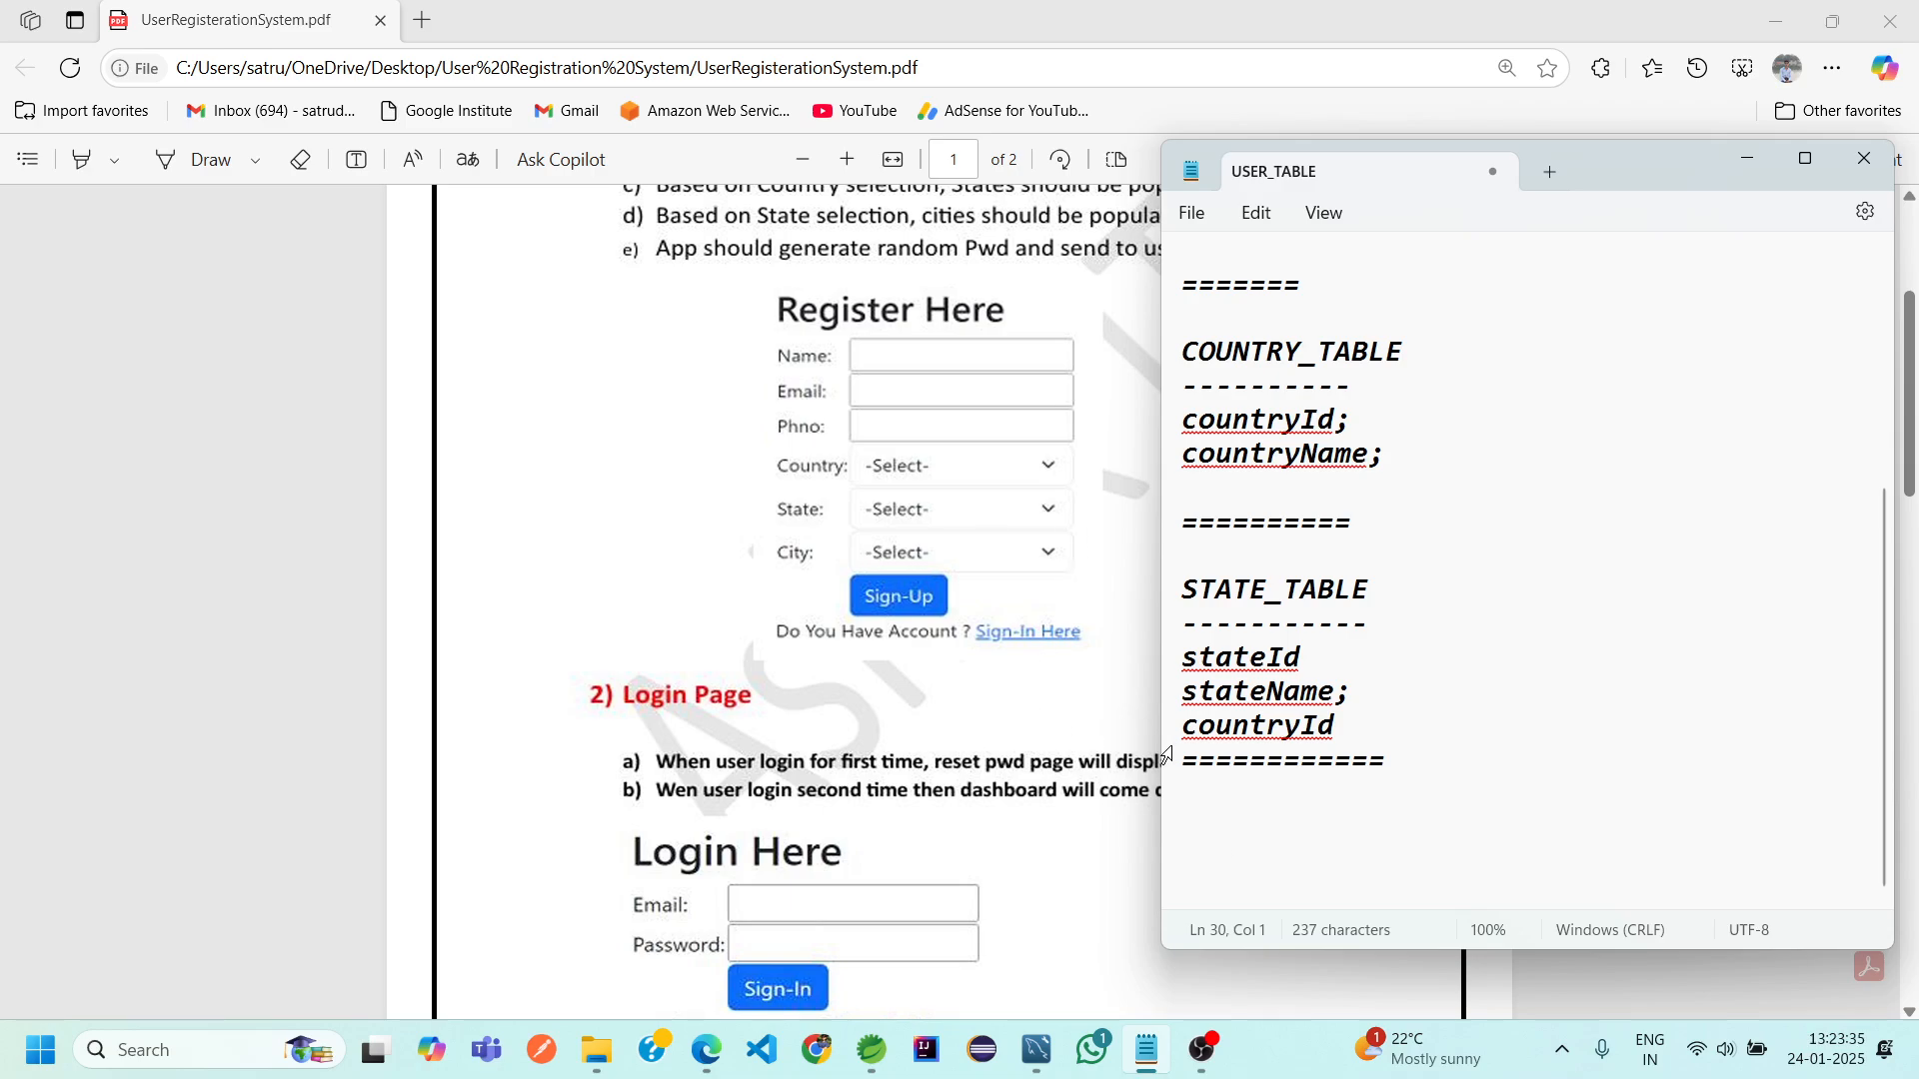
Write the heading CITY_TABLE with a line of twelve dashes beneath it and start a new line
{"action": "type", "text": "CITY_TABLE"}
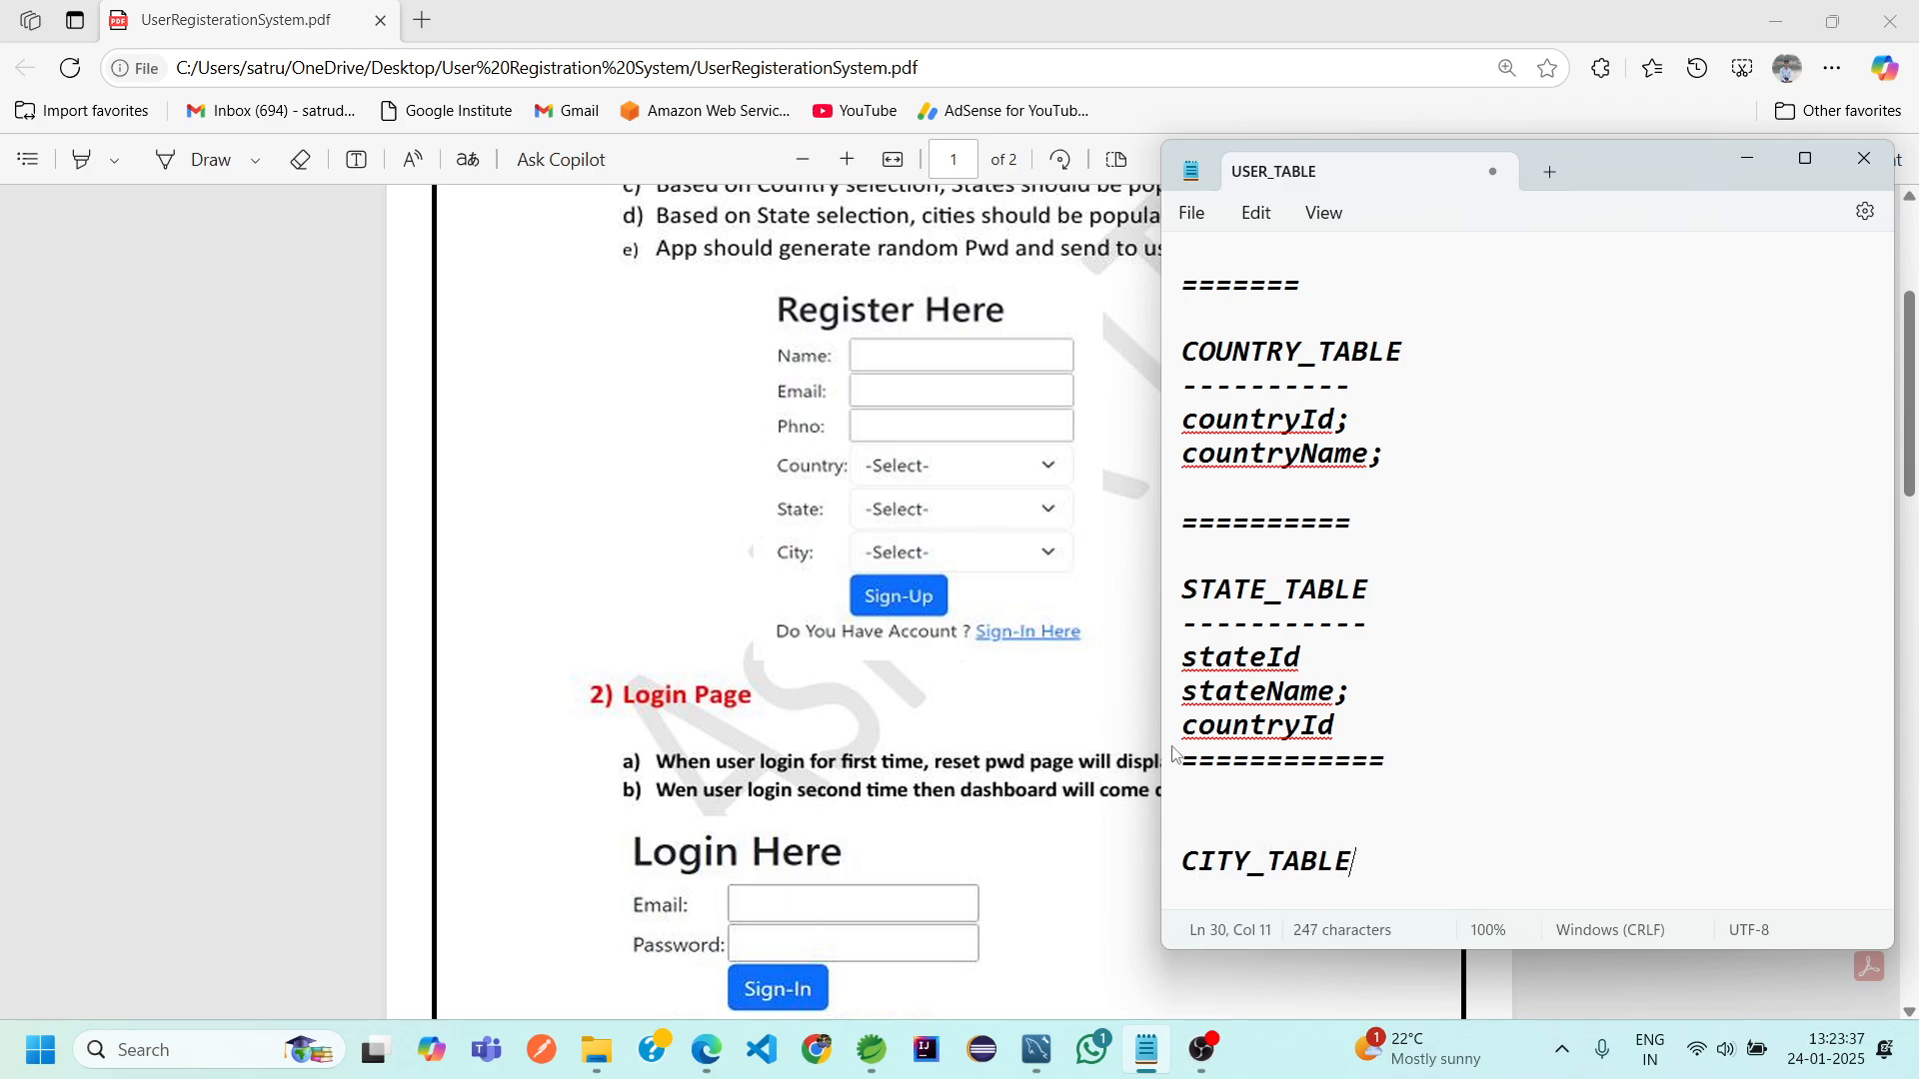
{"action": "key", "text": "Return"}
{"action": "type", "text": "------------"}
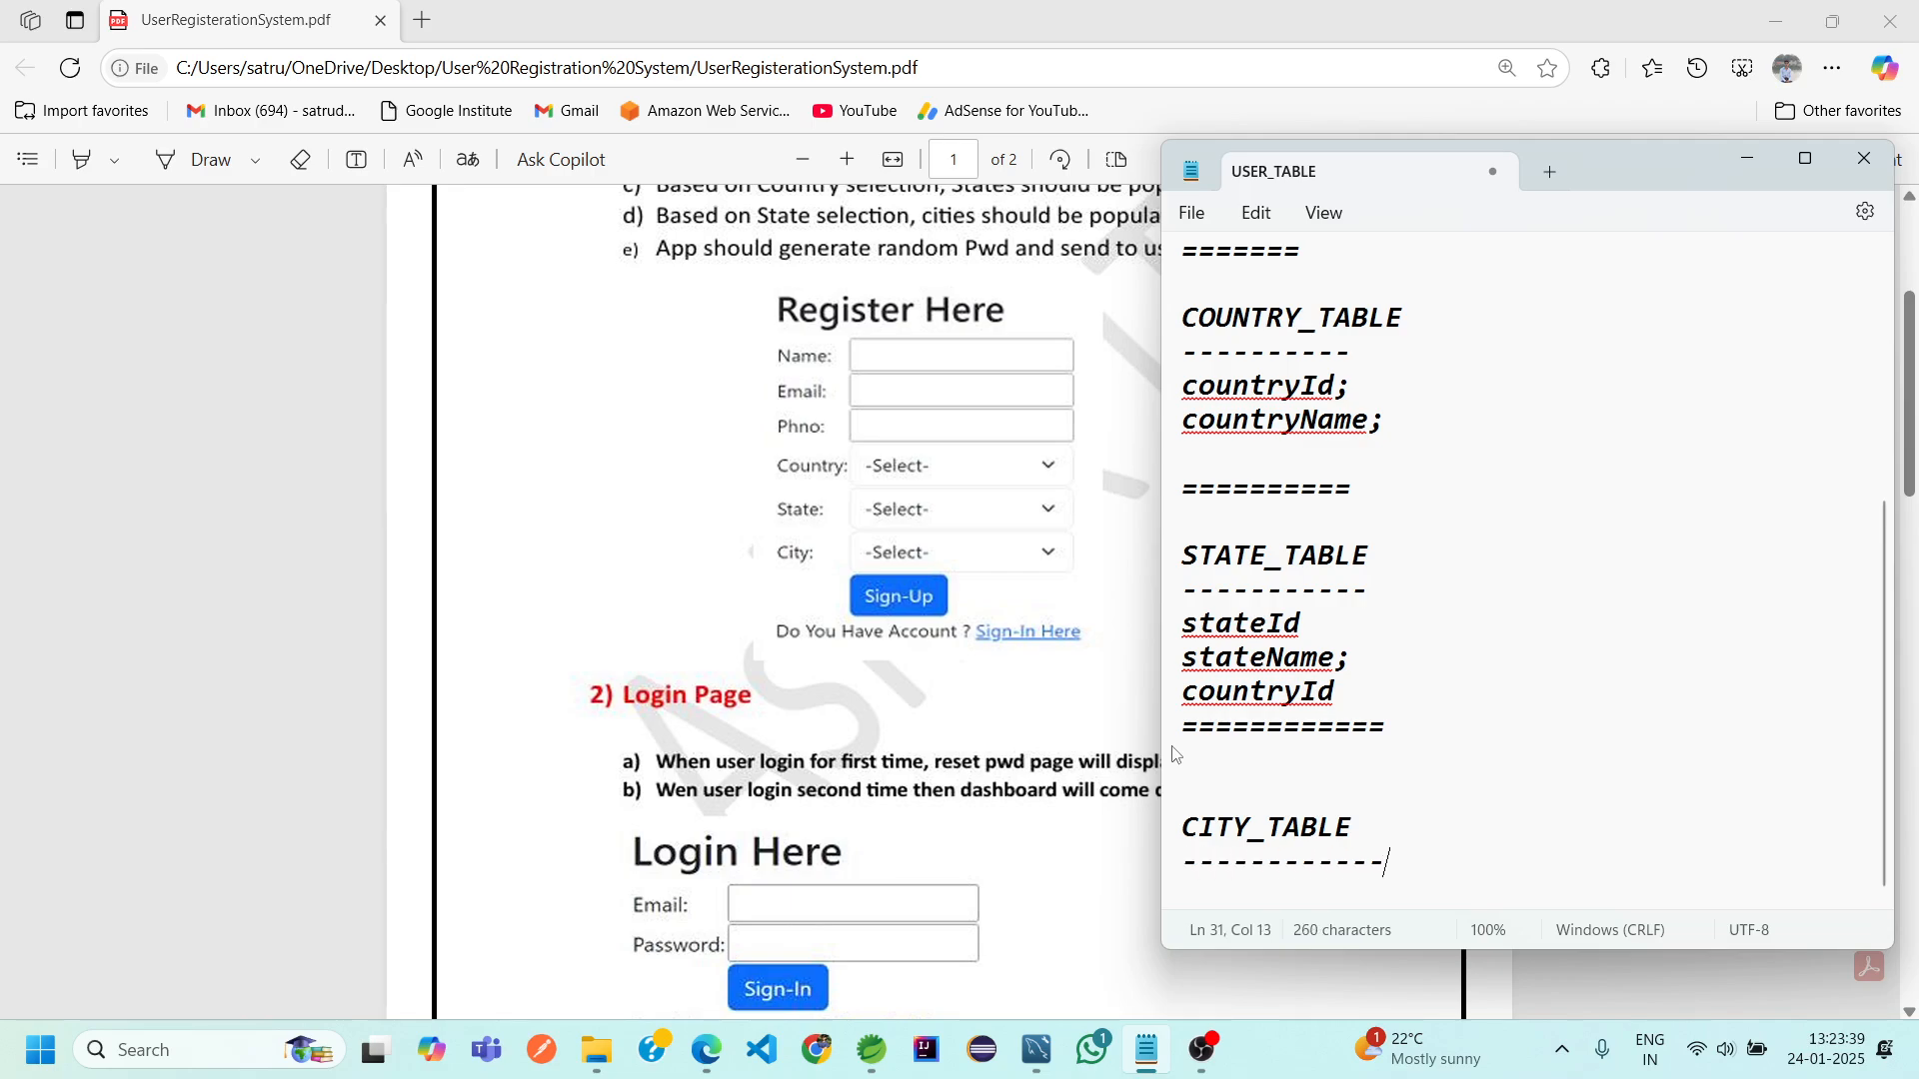
{"action": "key", "text": "Return"}
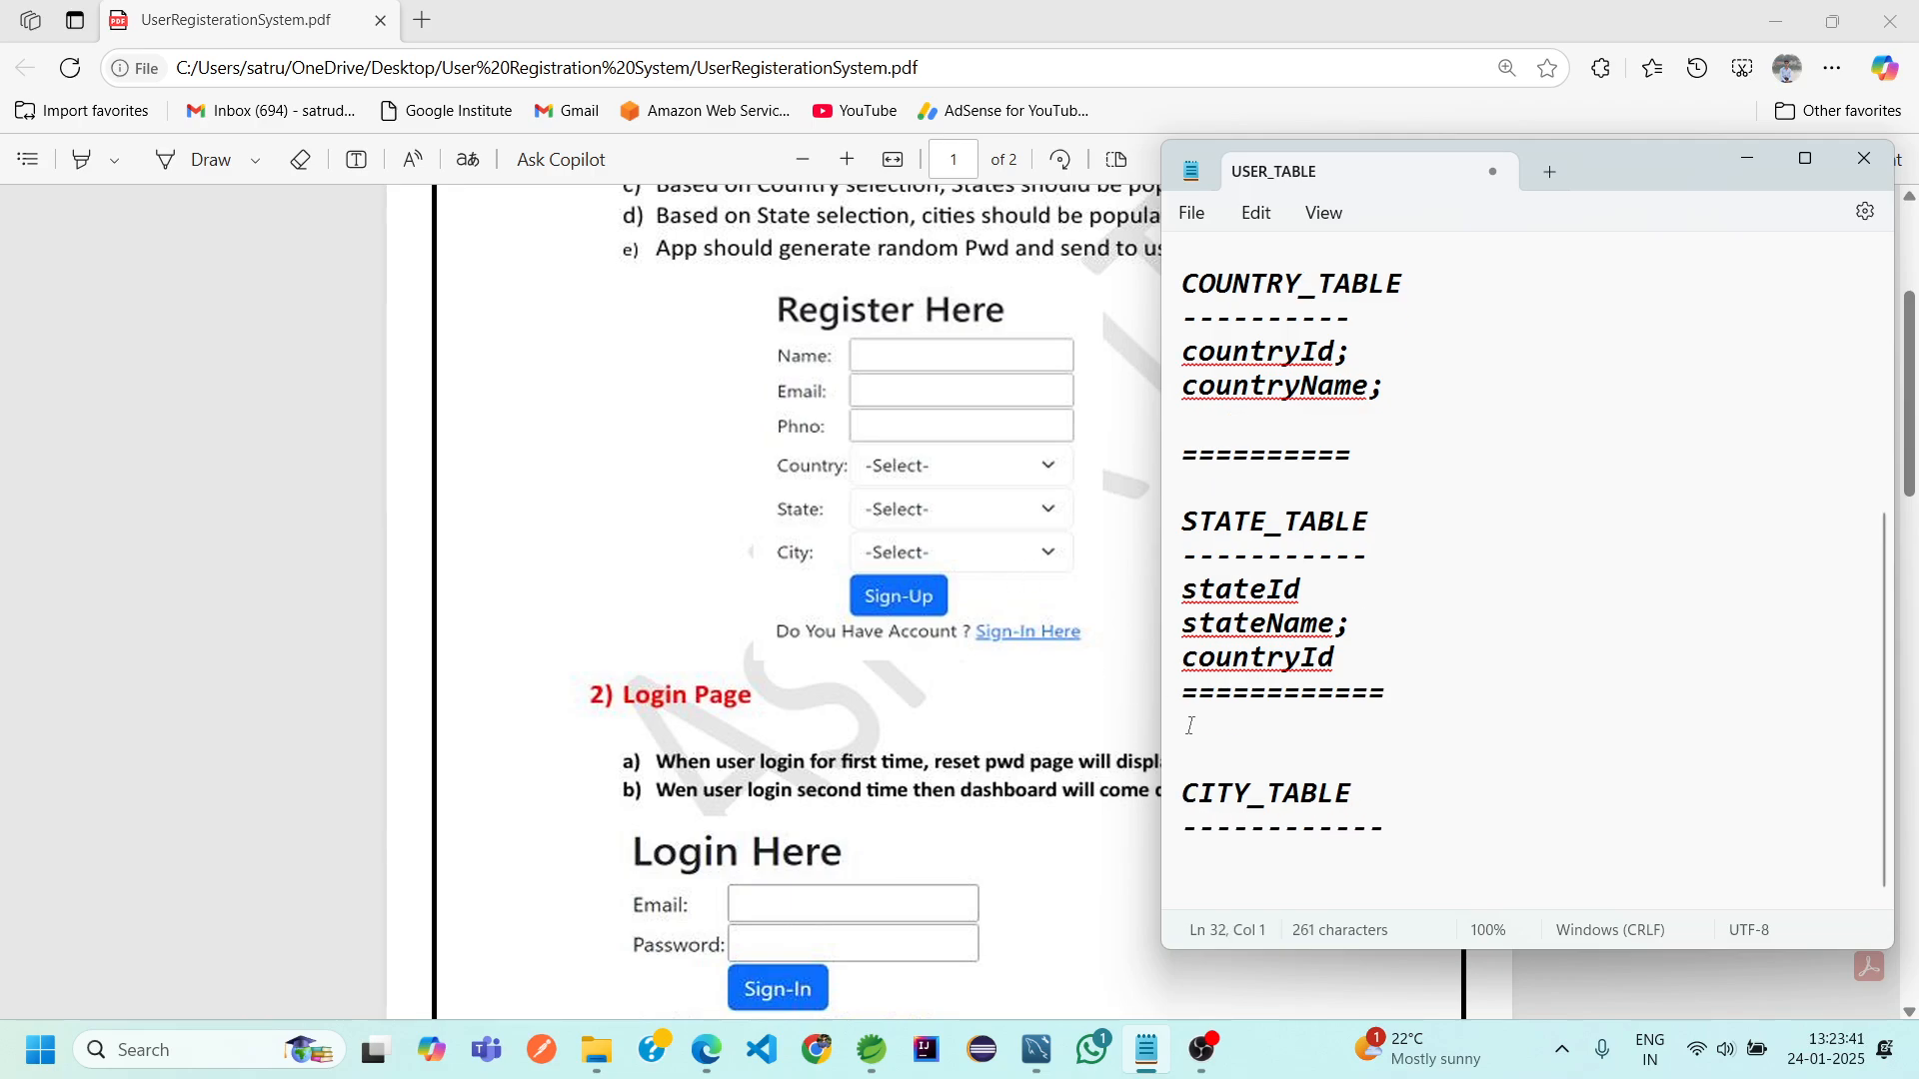
List the fields cityId and cityName on separate lines under CITY_TABLE and start a new line
{"action": "type", "text": "cityId"}
{"action": "key", "text": "Return"}
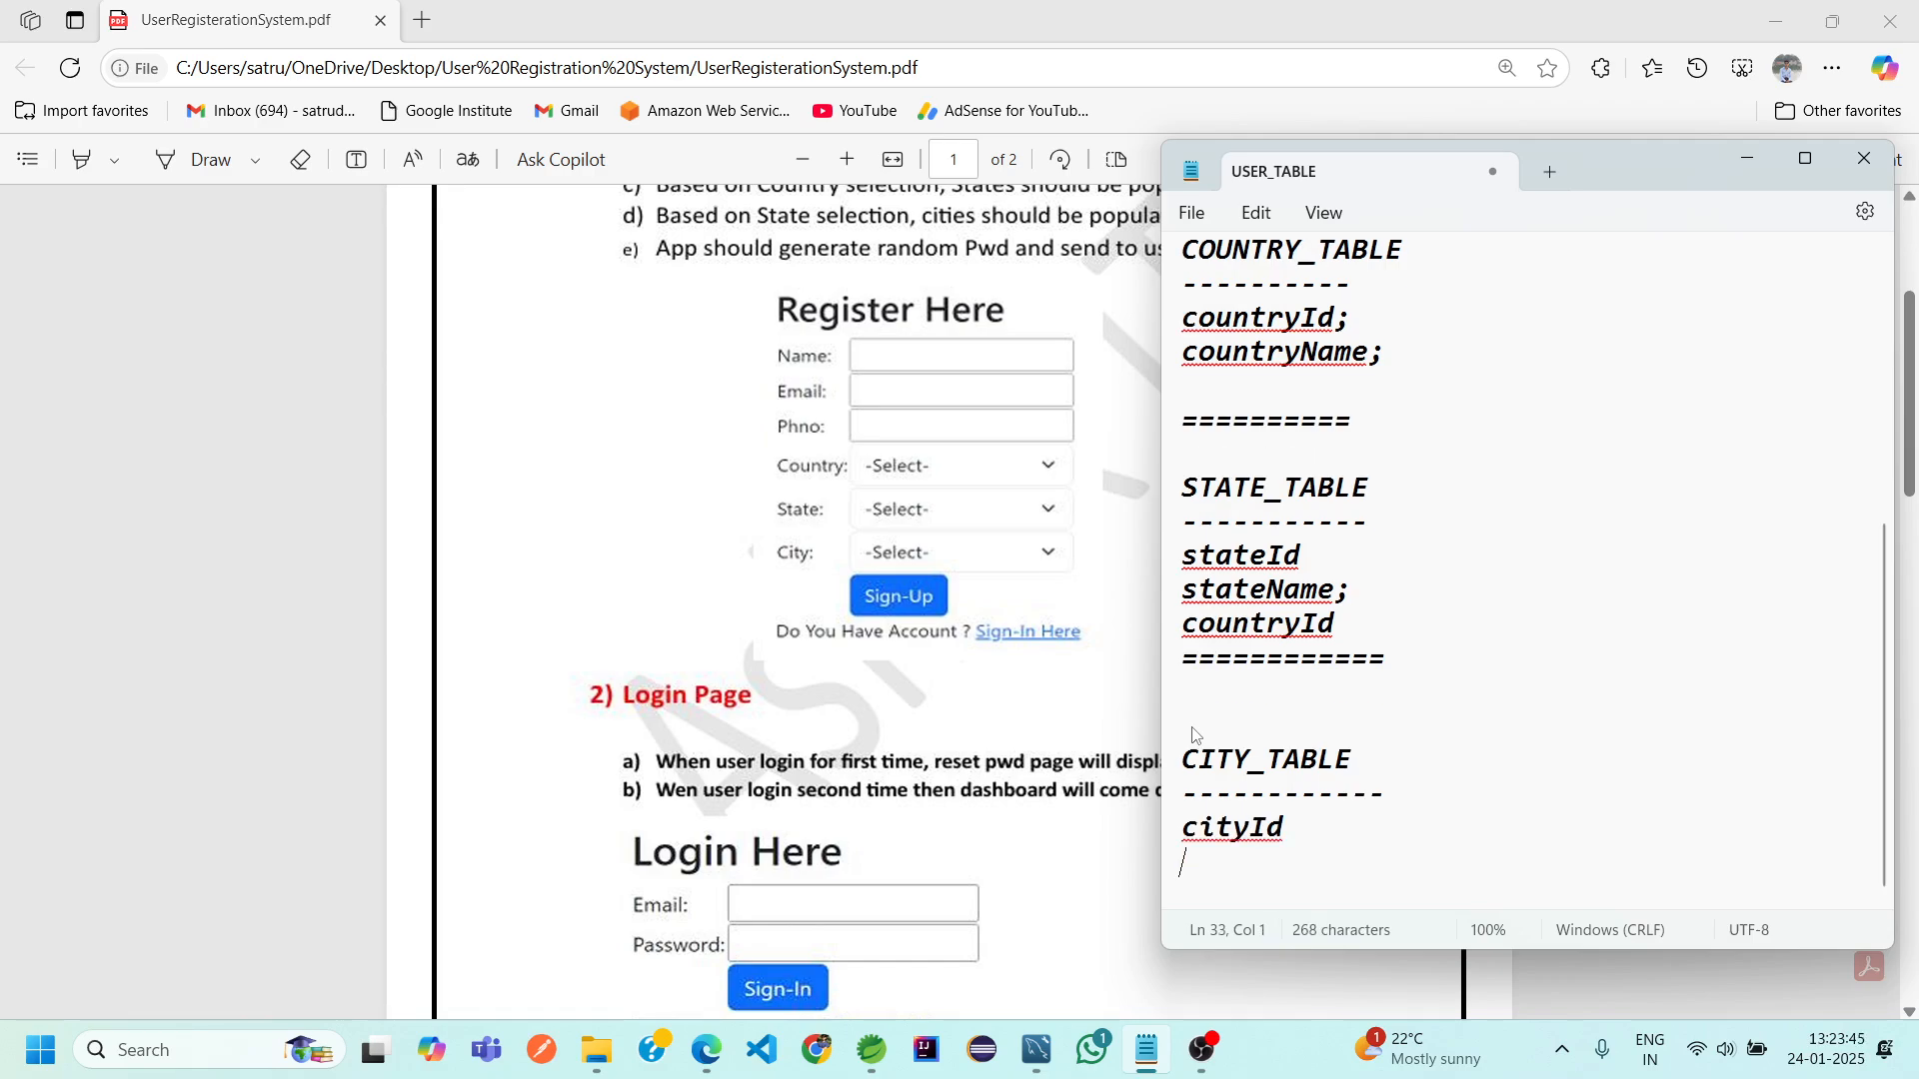
{"action": "type", "text": "cityName"}
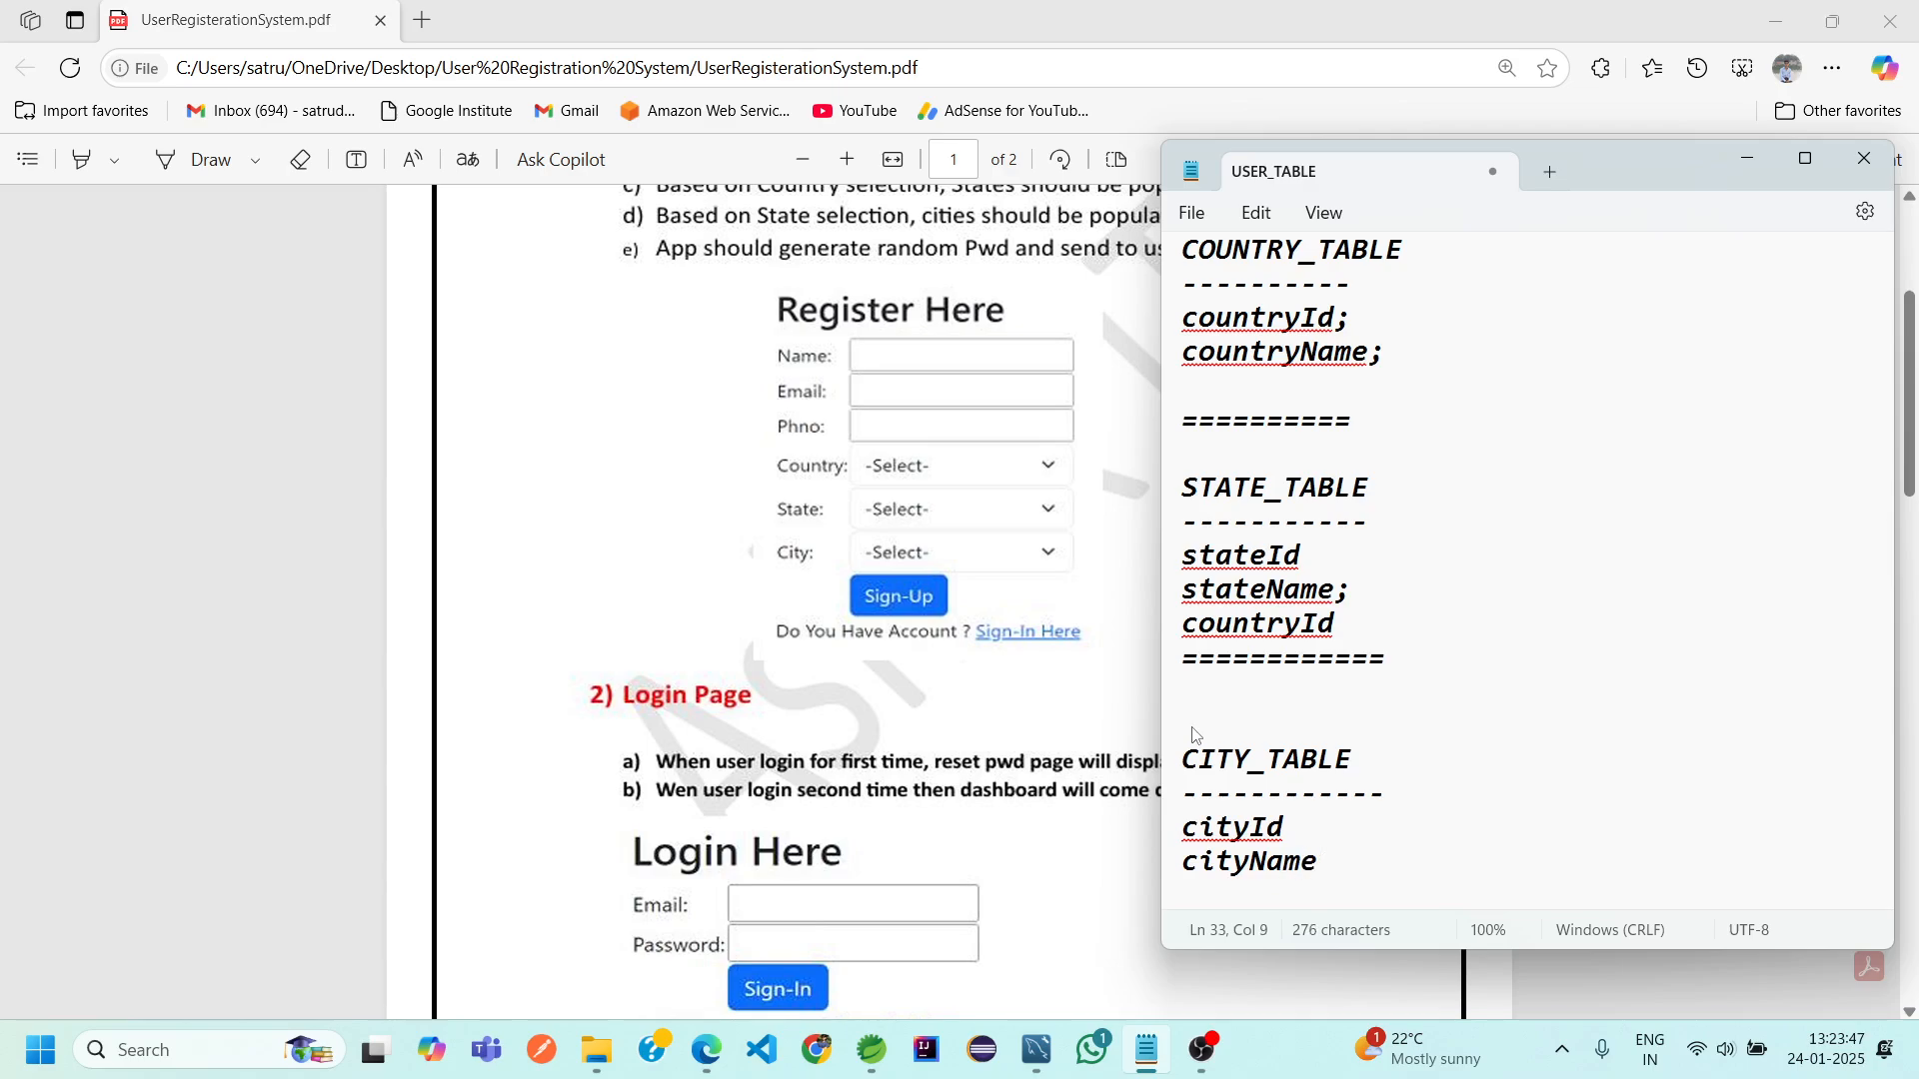
{"action": "key", "text": "Return"}
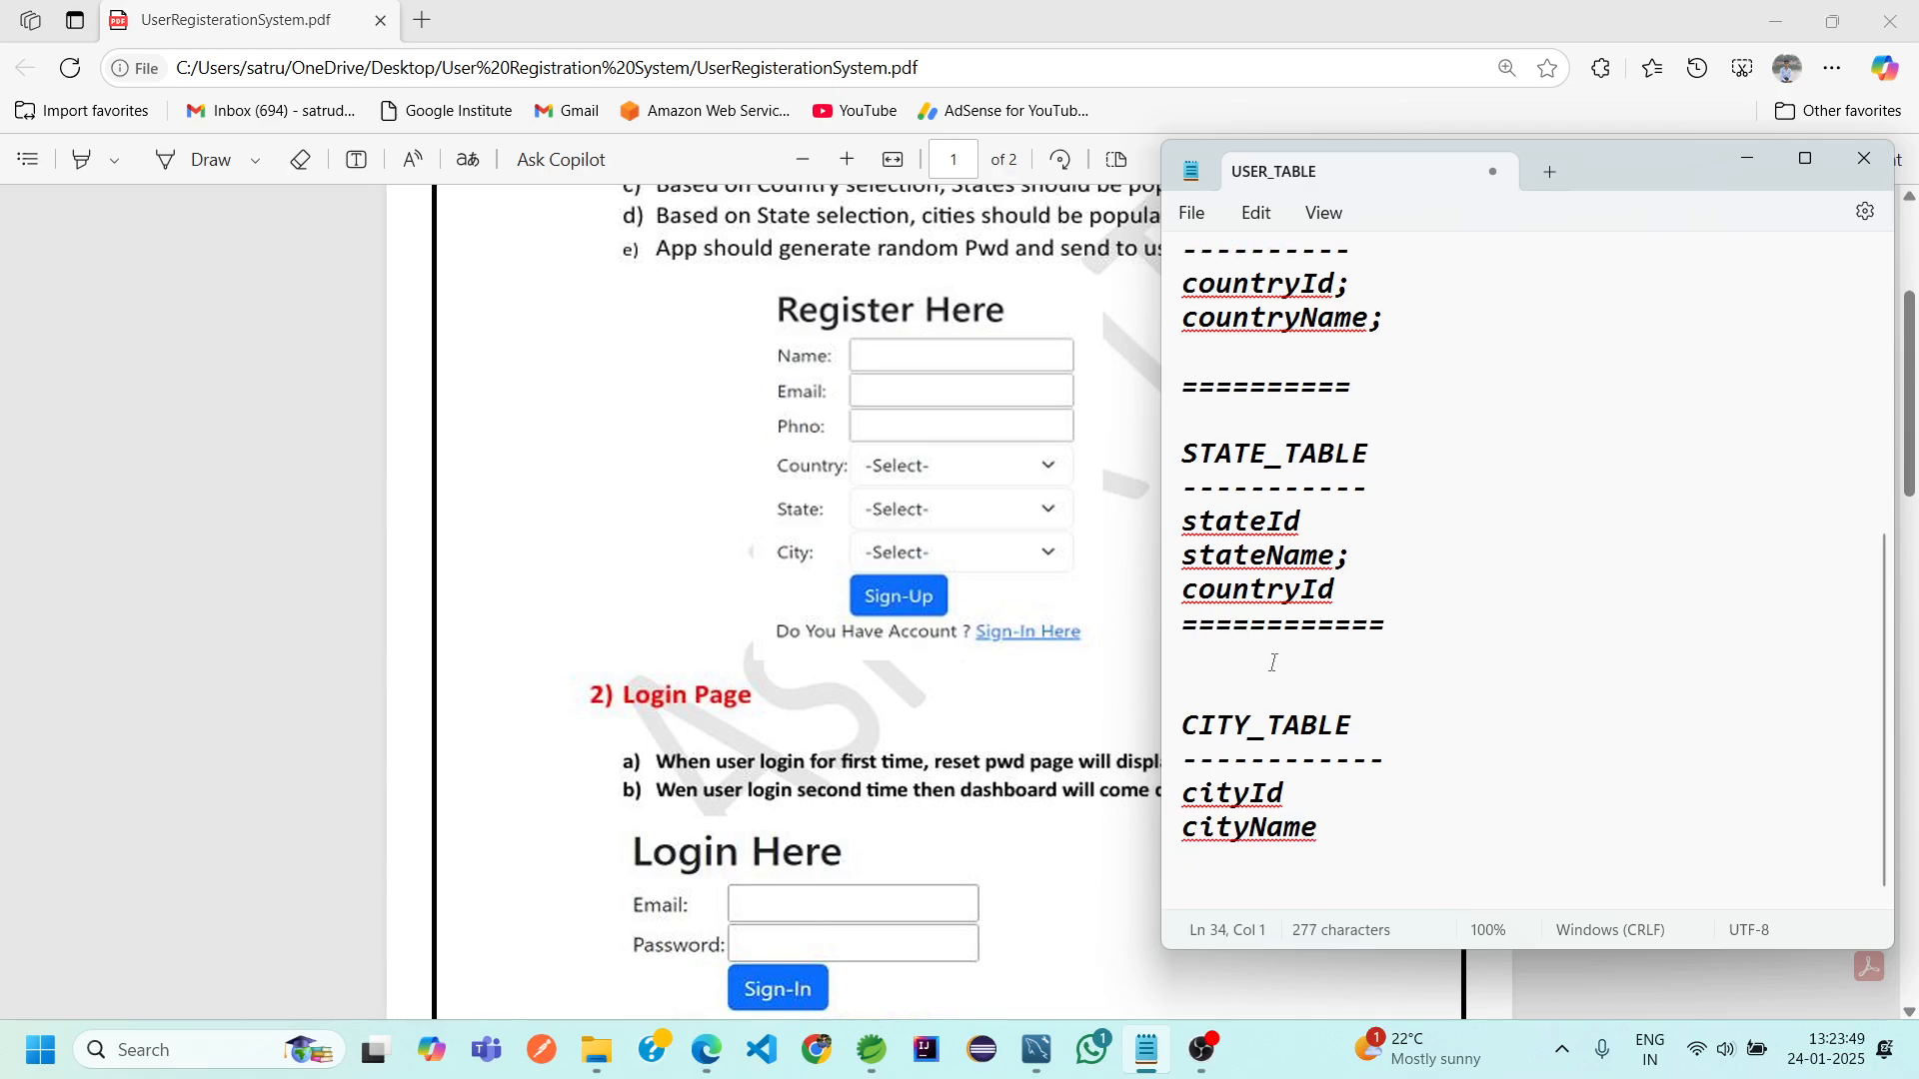
Add stateId as the third CITY_TABLE field by copying the name from STATE_TABLE
{"action": "double_click", "coordinate": [1240, 528]}
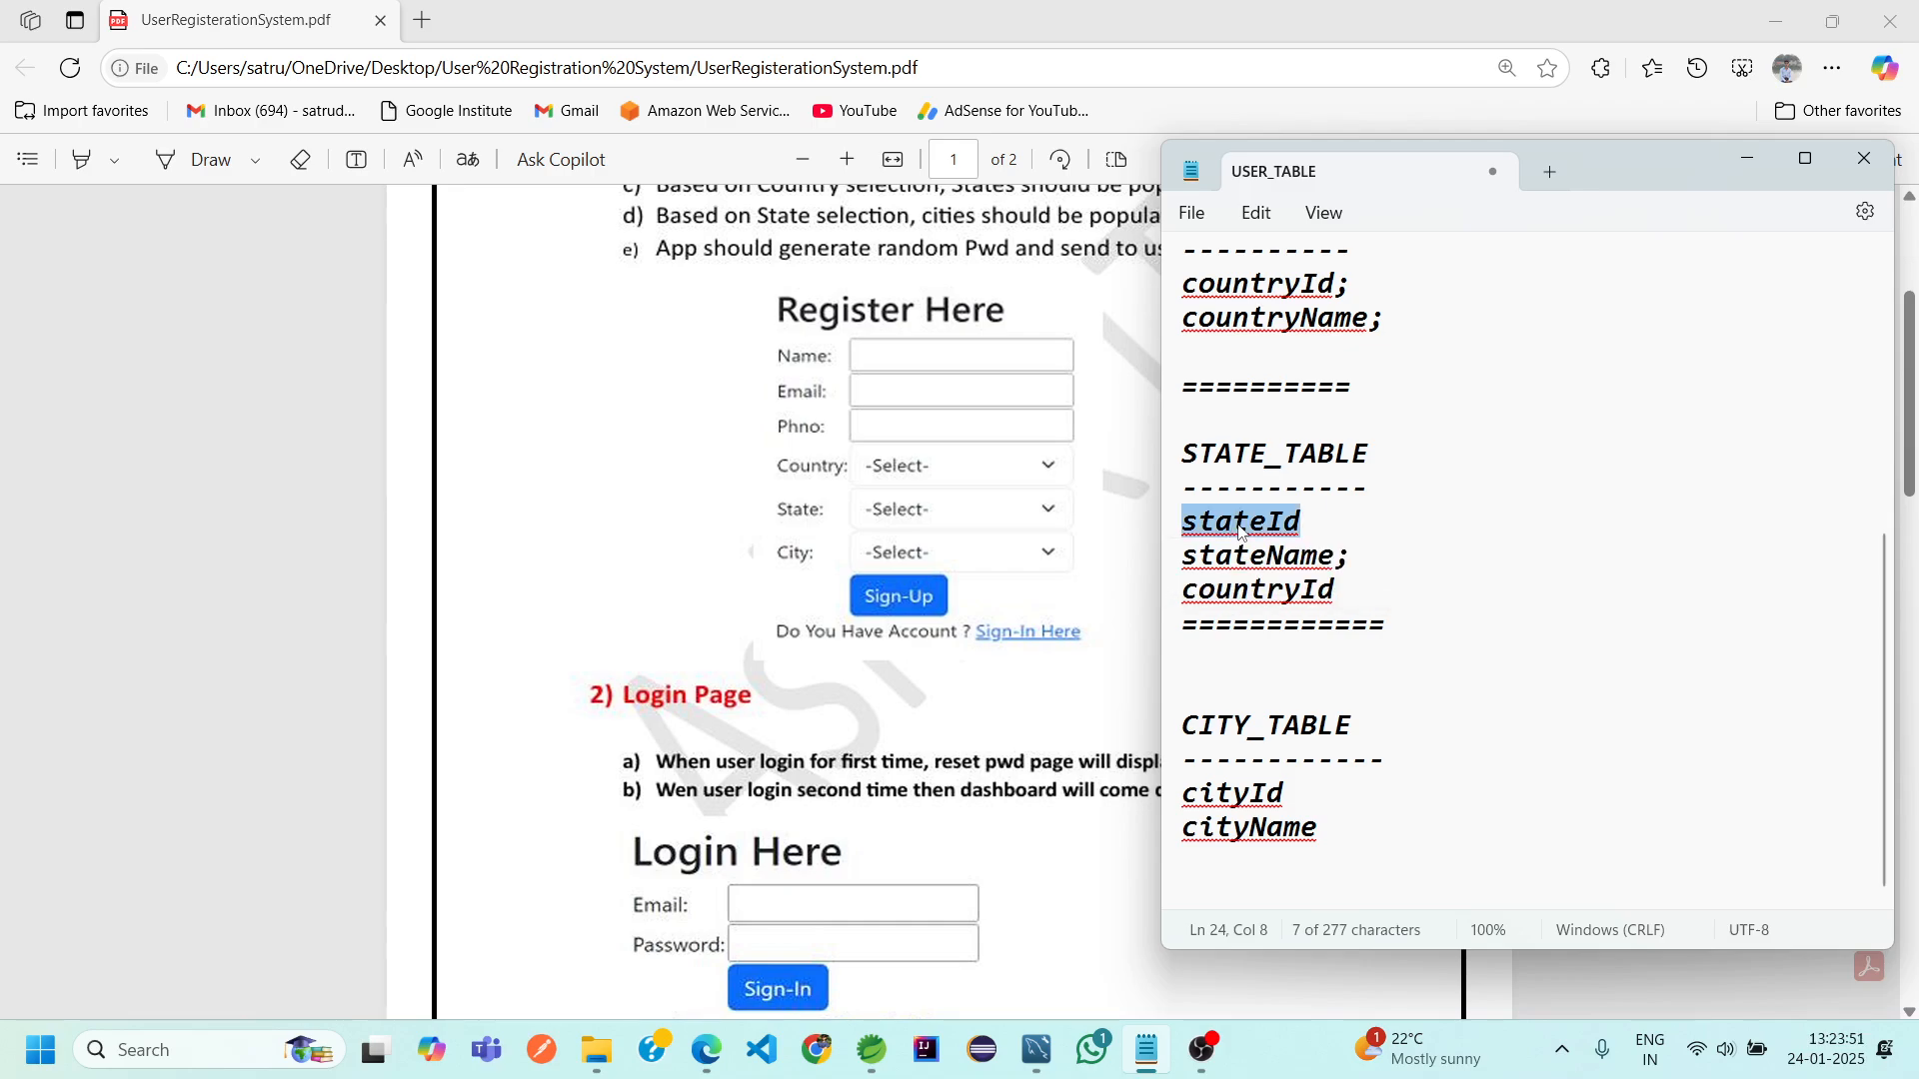
{"action": "key", "text": "ctrl+c"}
{"action": "left_click", "coordinate": [1355, 825]}
{"action": "key", "text": "Down"}
{"action": "key", "text": "ctrl+v"}
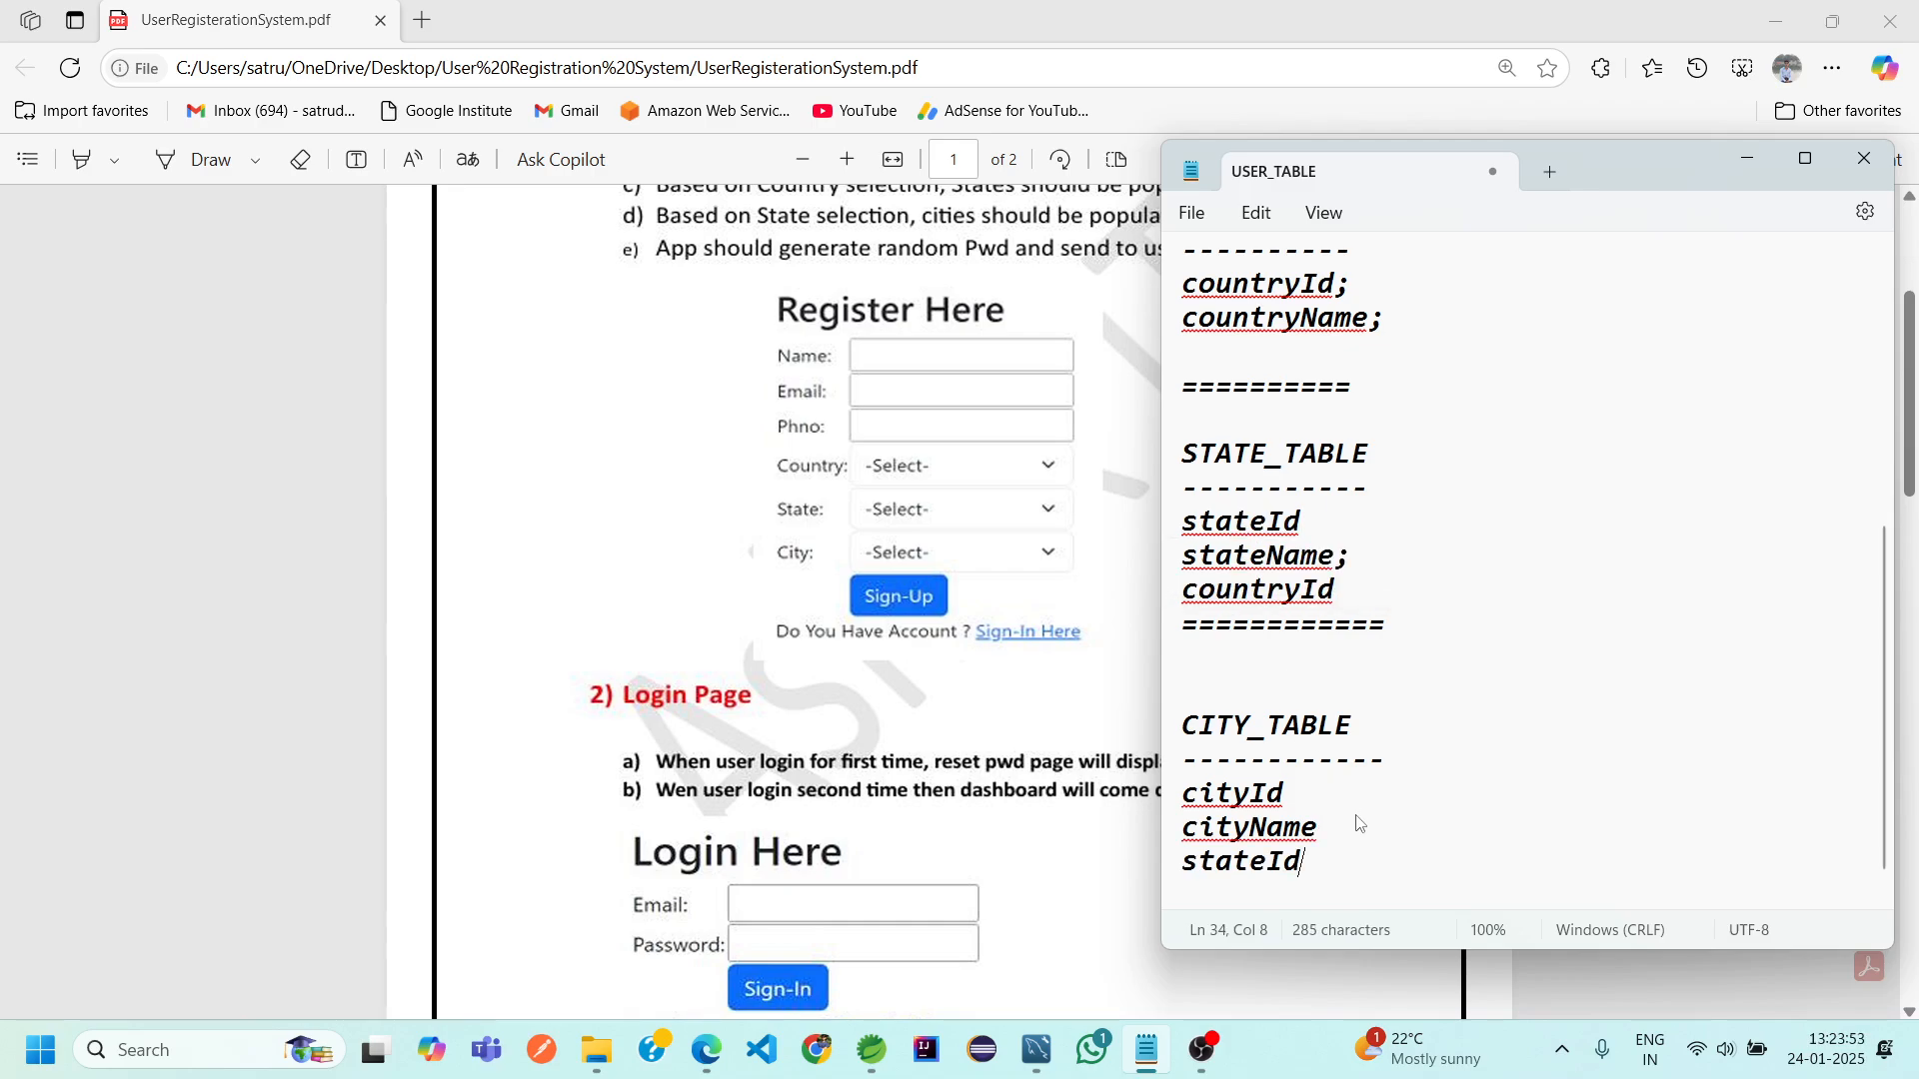
{"action": "scroll", "coordinate": [1313, 856], "scroll_direction": "down", "scroll_amount": 1}
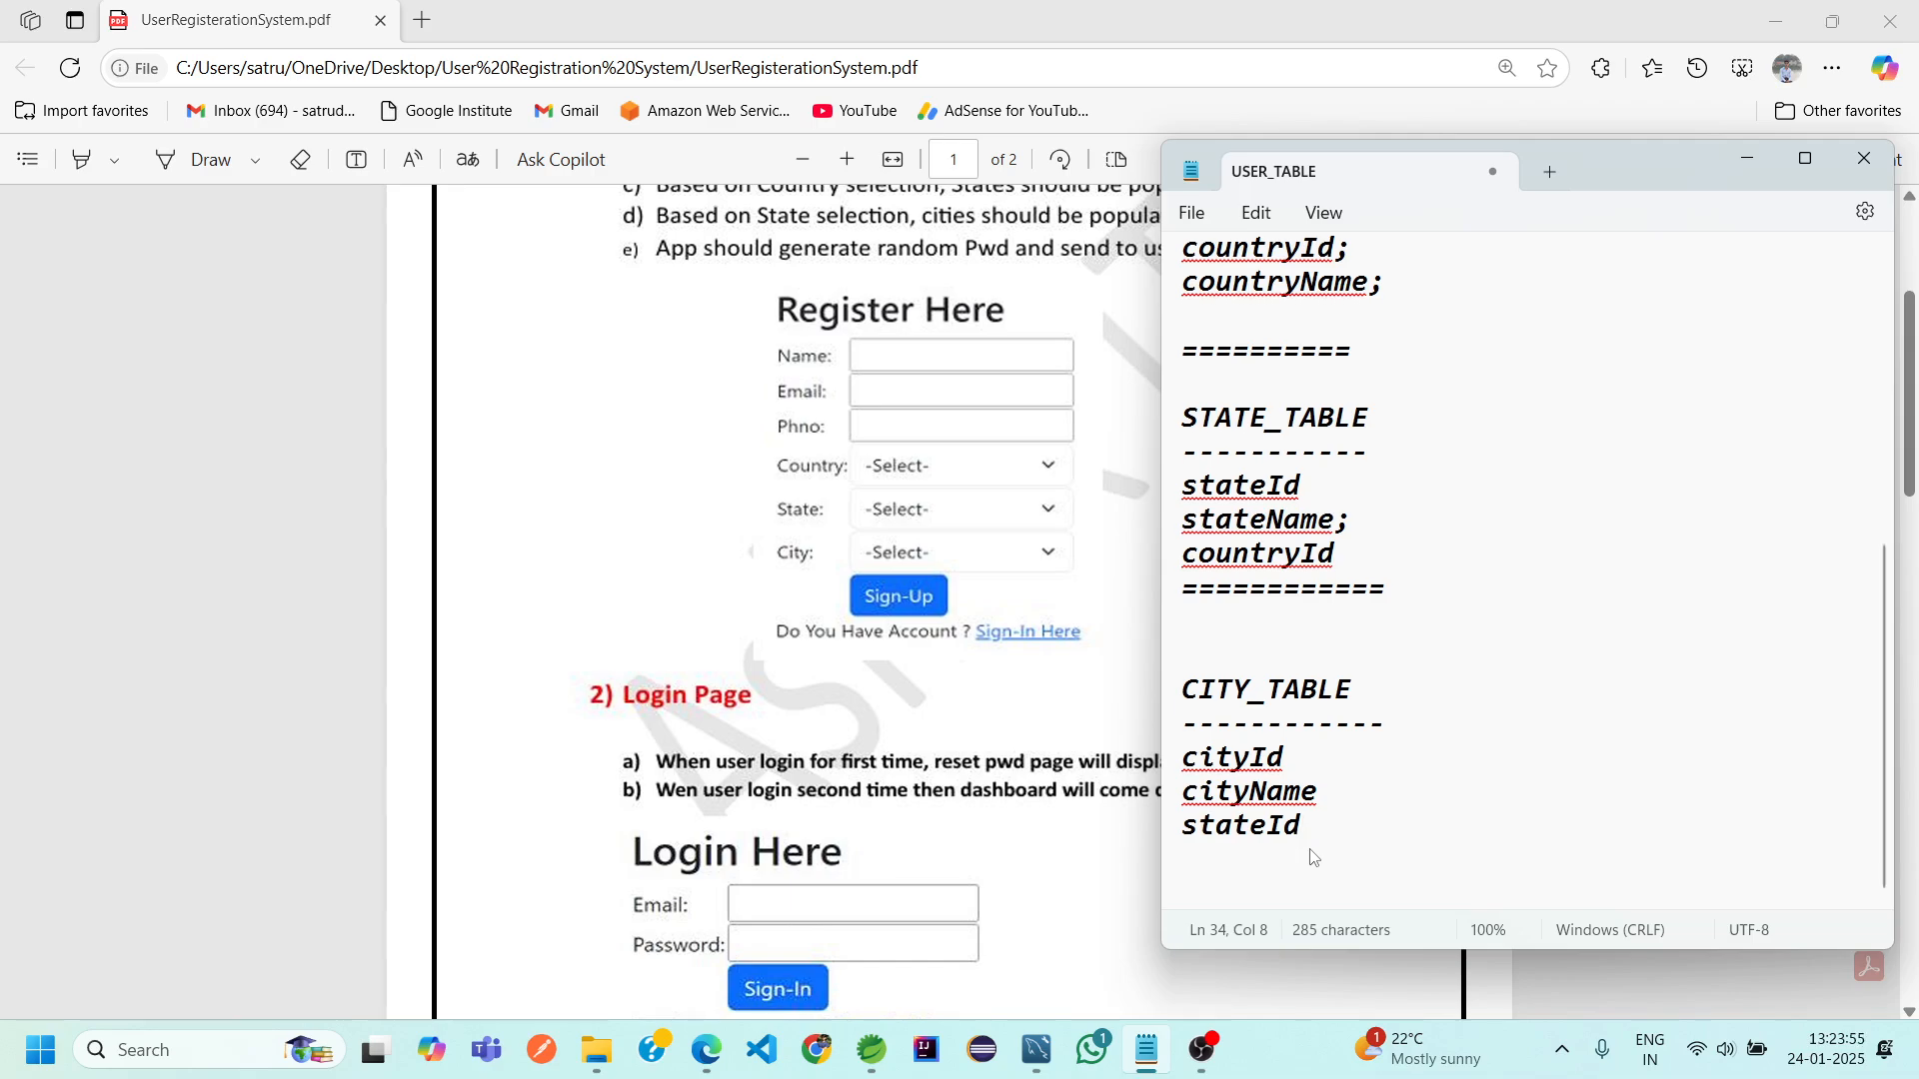
{"action": "scroll", "coordinate": [1313, 856], "scroll_direction": "up", "scroll_amount": 3}
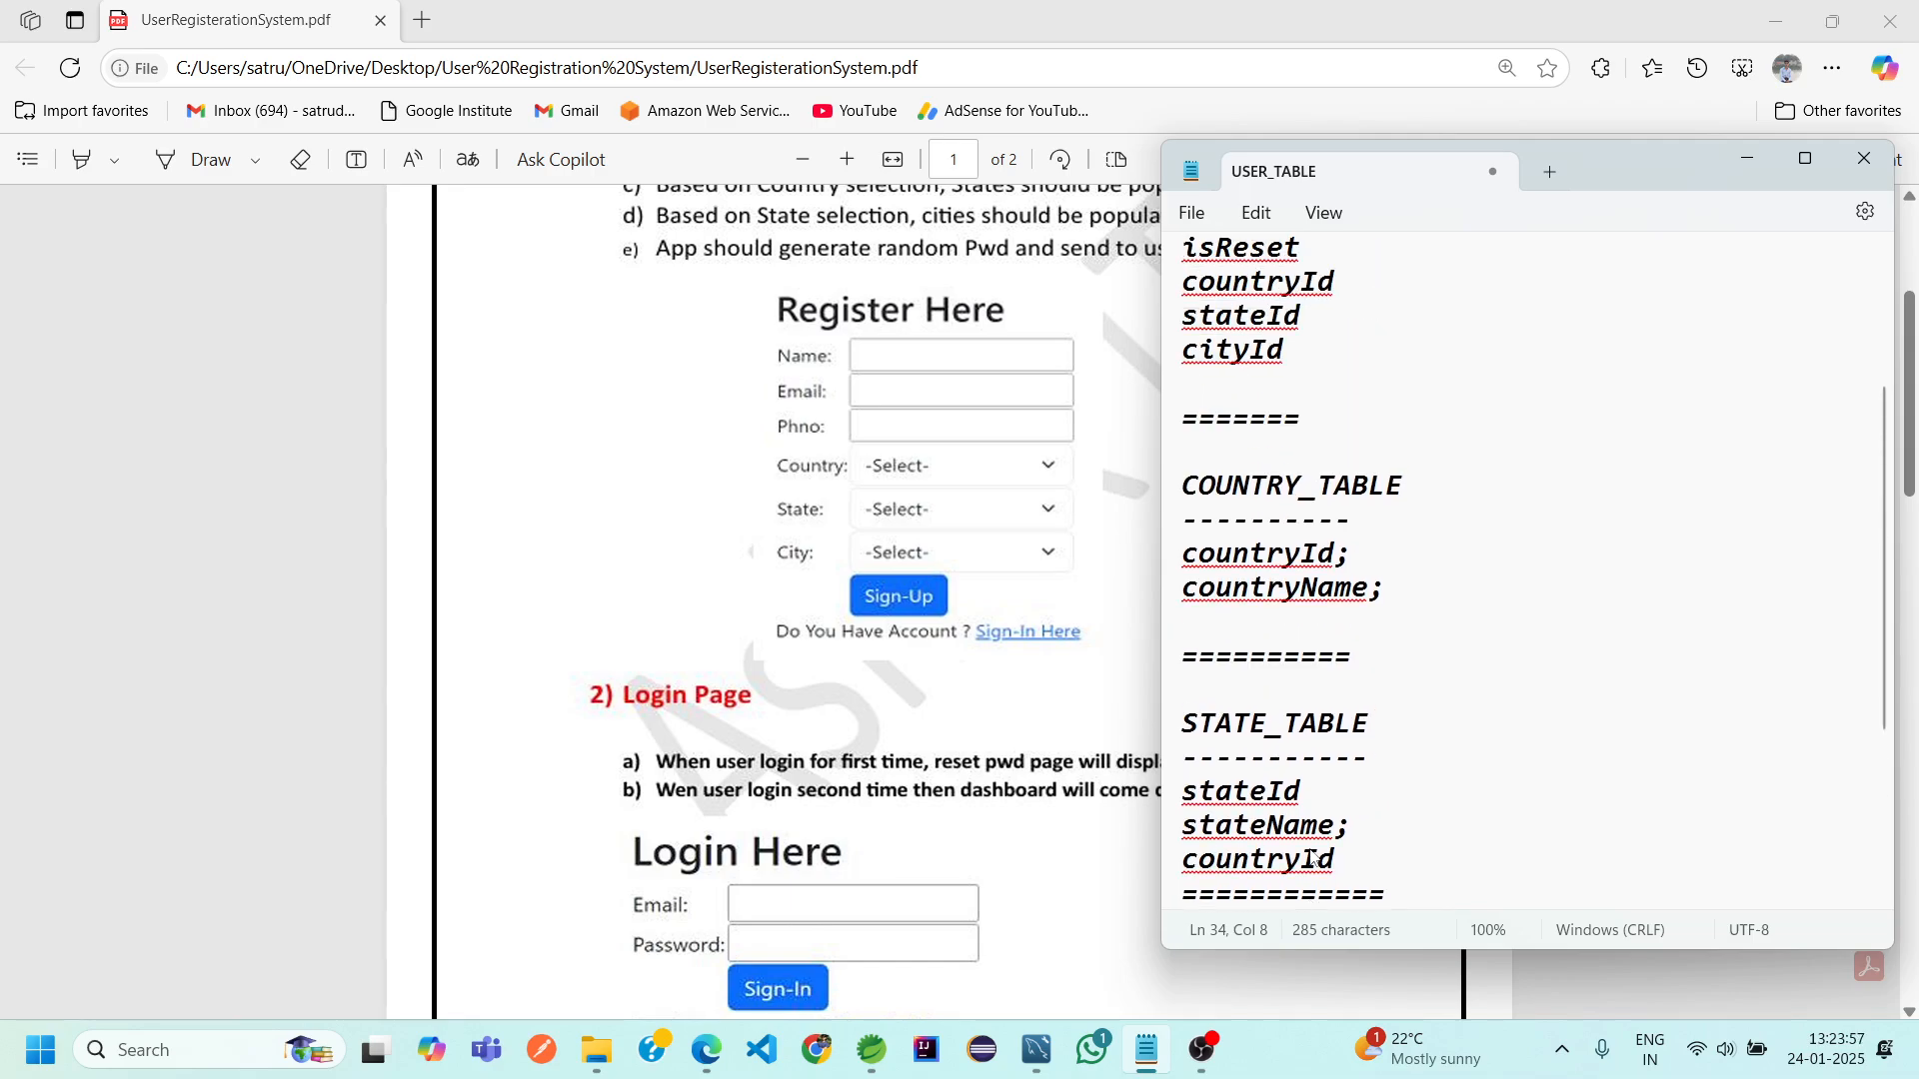
{"action": "scroll", "coordinate": [1313, 856], "scroll_direction": "down", "scroll_amount": 3}
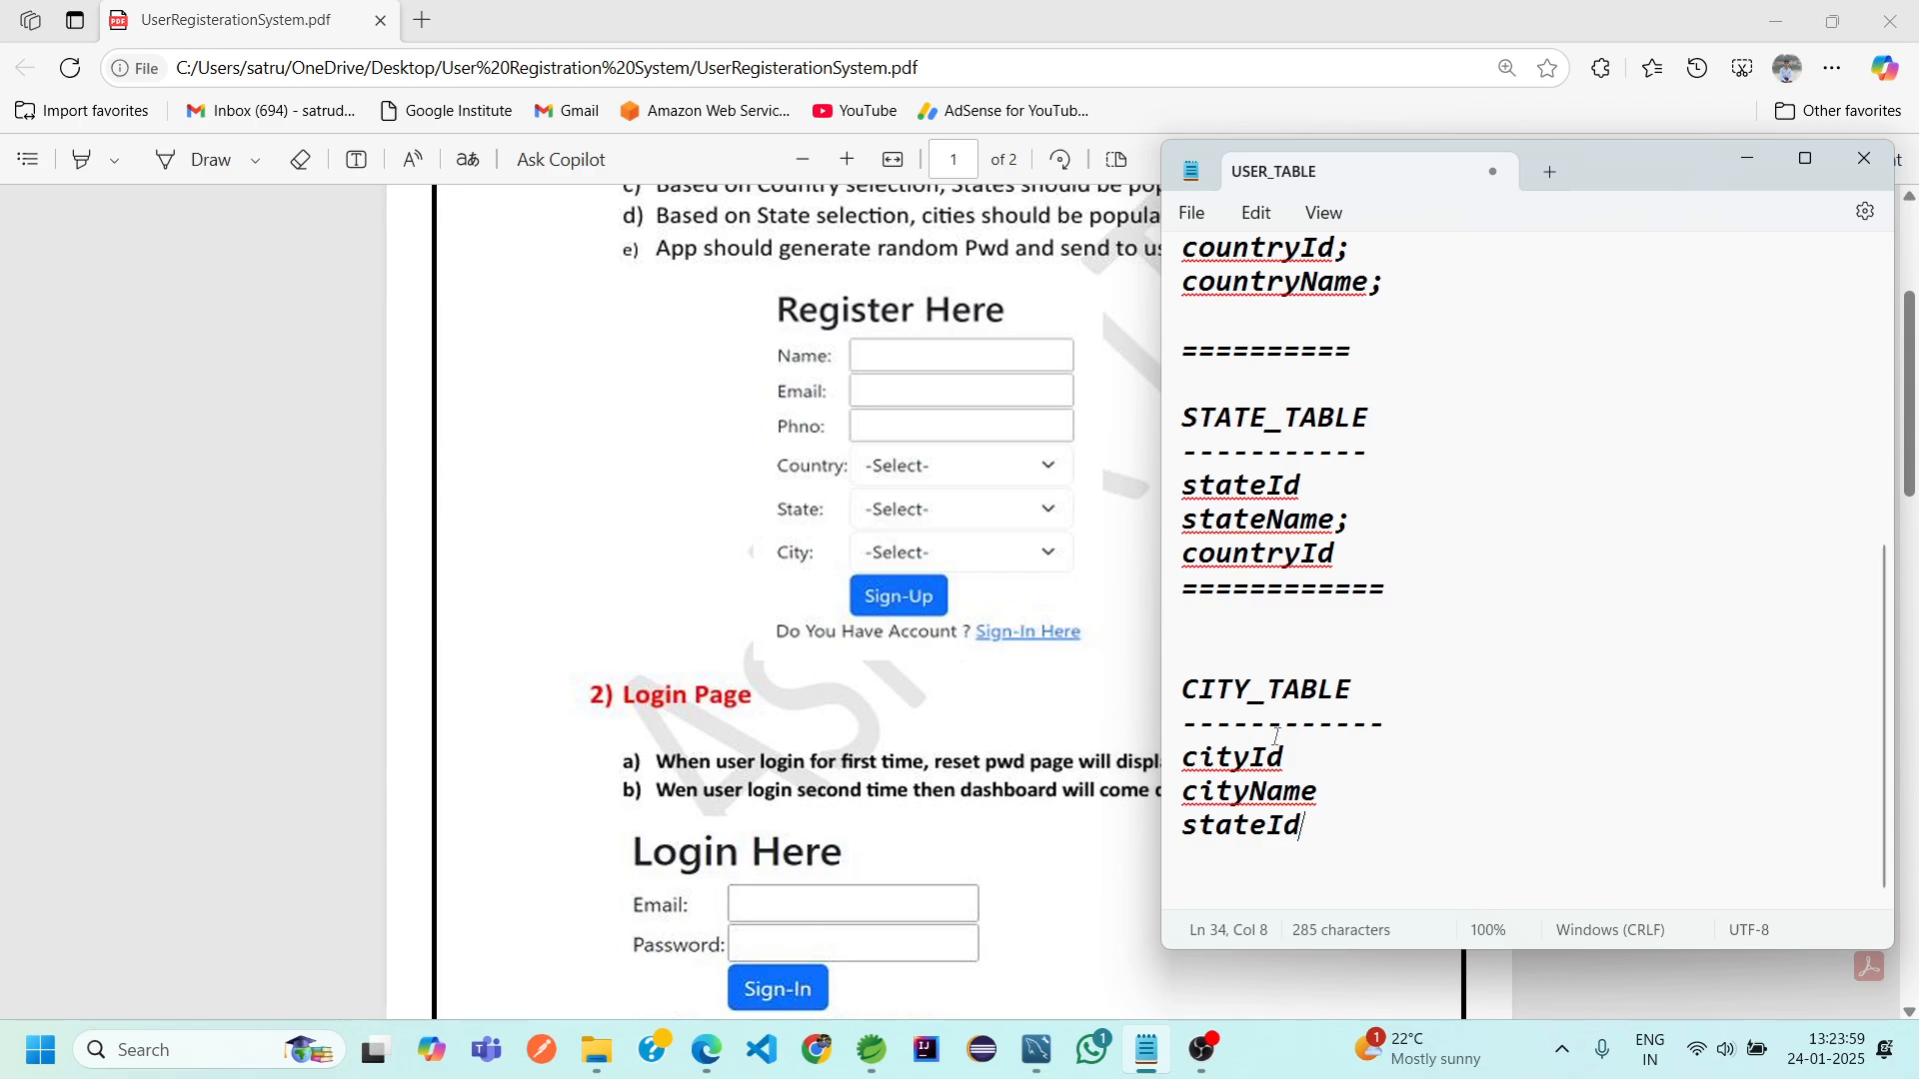
{"action": "scroll", "coordinate": [1275, 737], "scroll_direction": "up", "scroll_amount": 6}
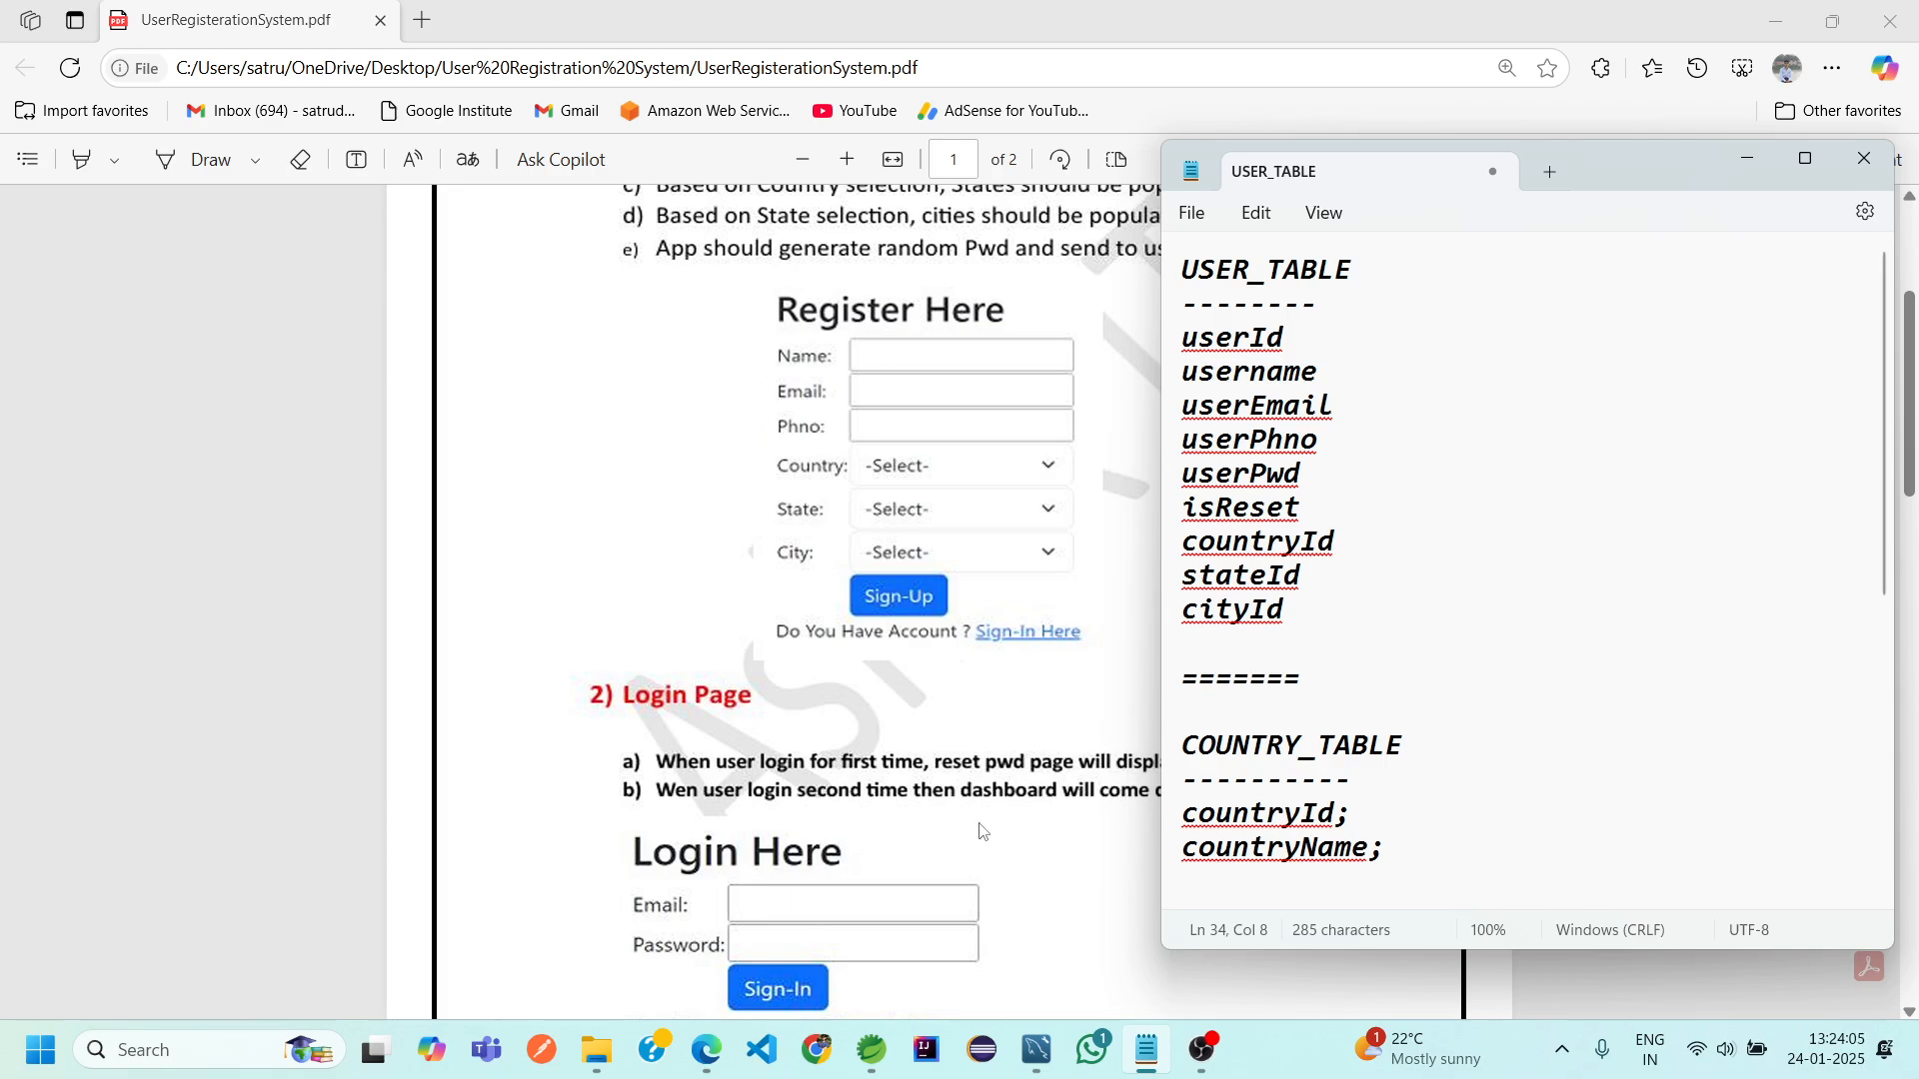
Switch to Chrome and open the draw.io diagram editor
{"action": "left_click", "coordinate": [812, 1064]}
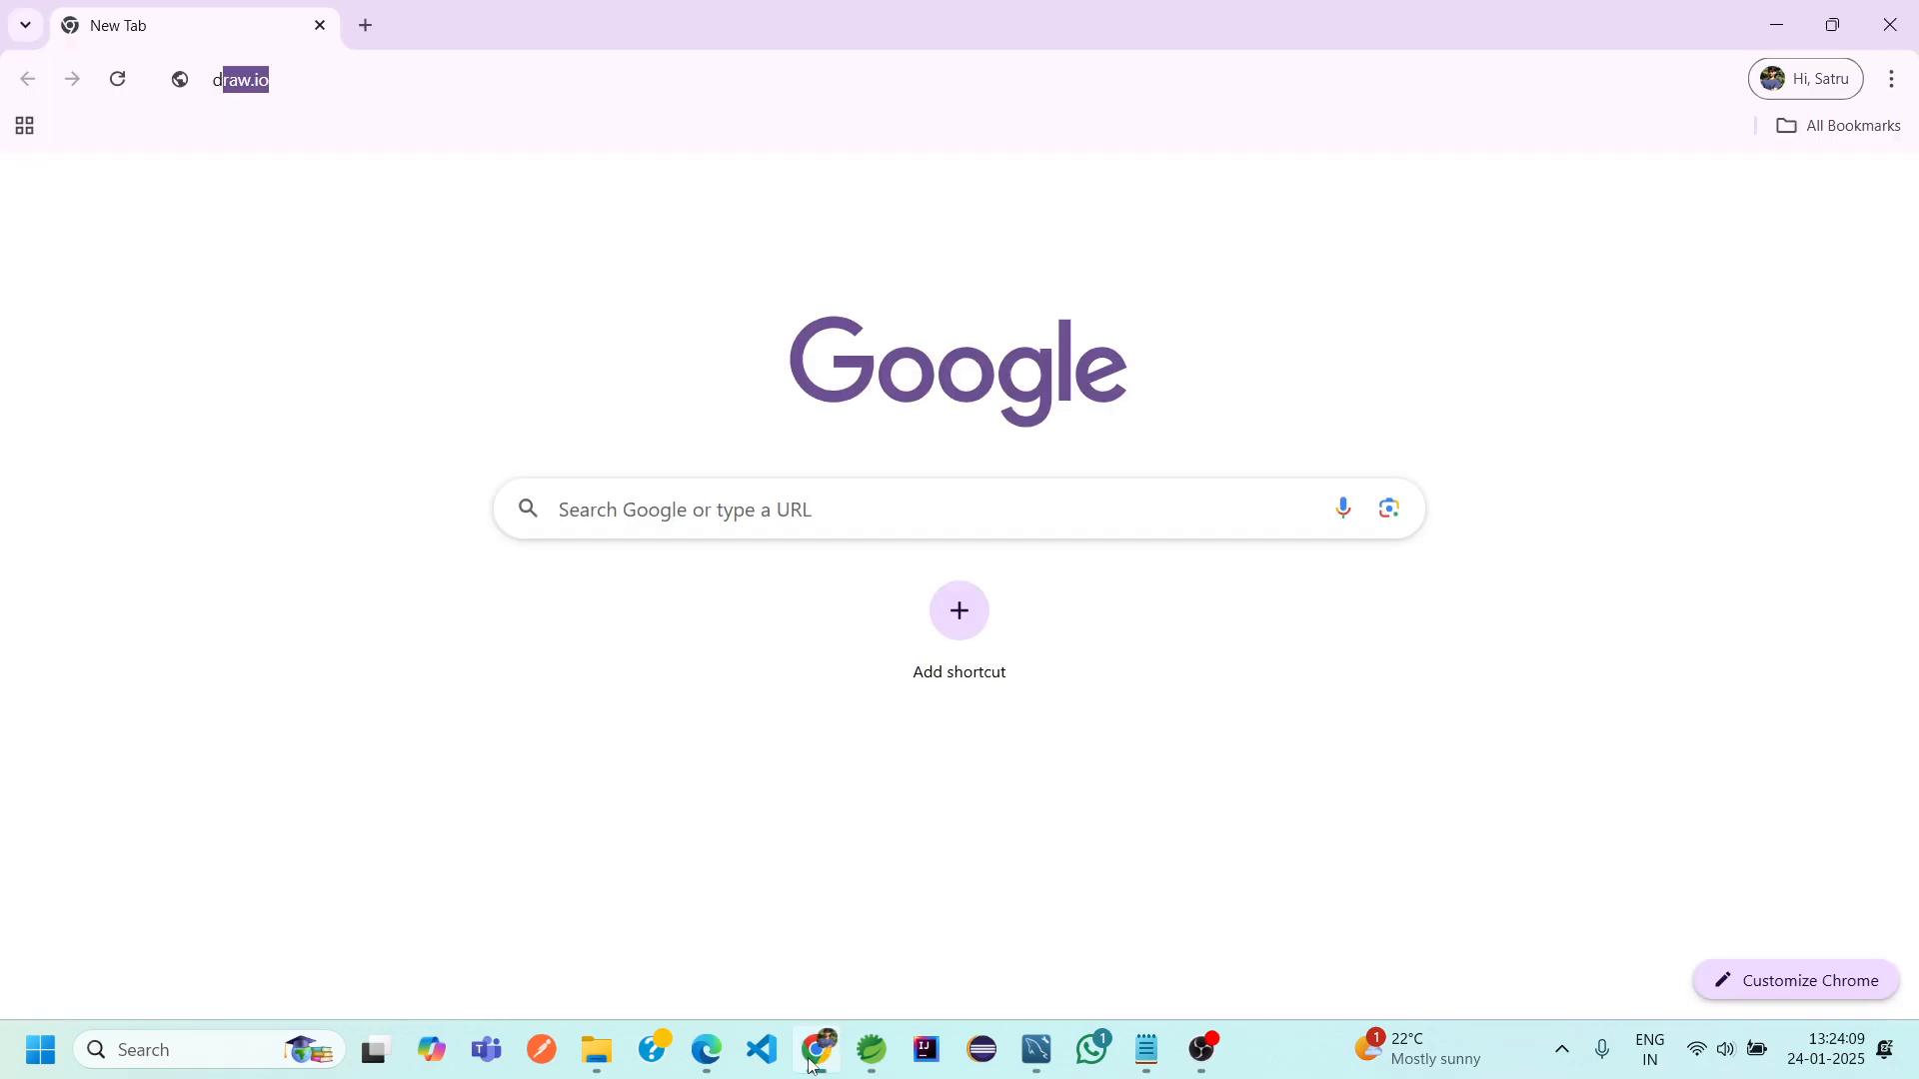
{"action": "type", "text": "dra"}
{"action": "key", "text": "Return"}
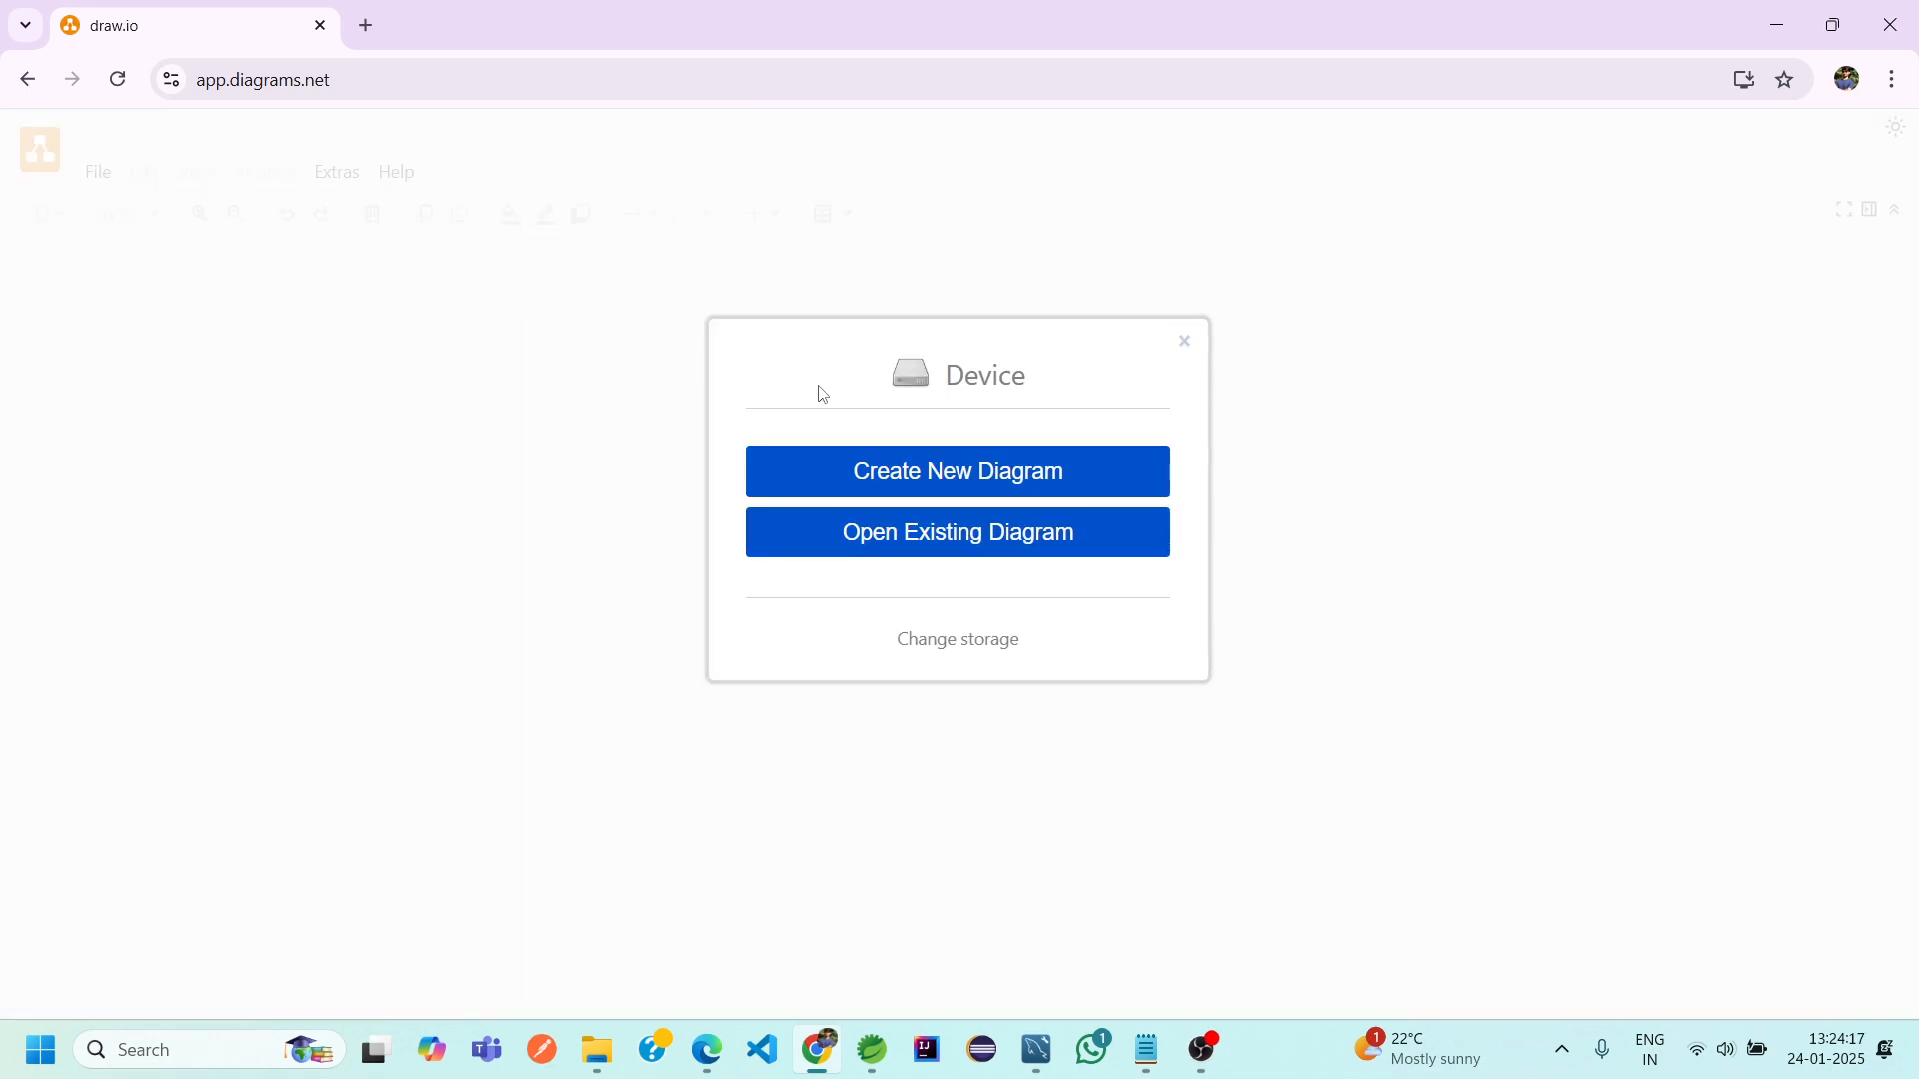
Create a new blank diagram named ER DIAGRAM.drawio and save it in the User Registration System folder
{"action": "left_click", "coordinate": [989, 477]}
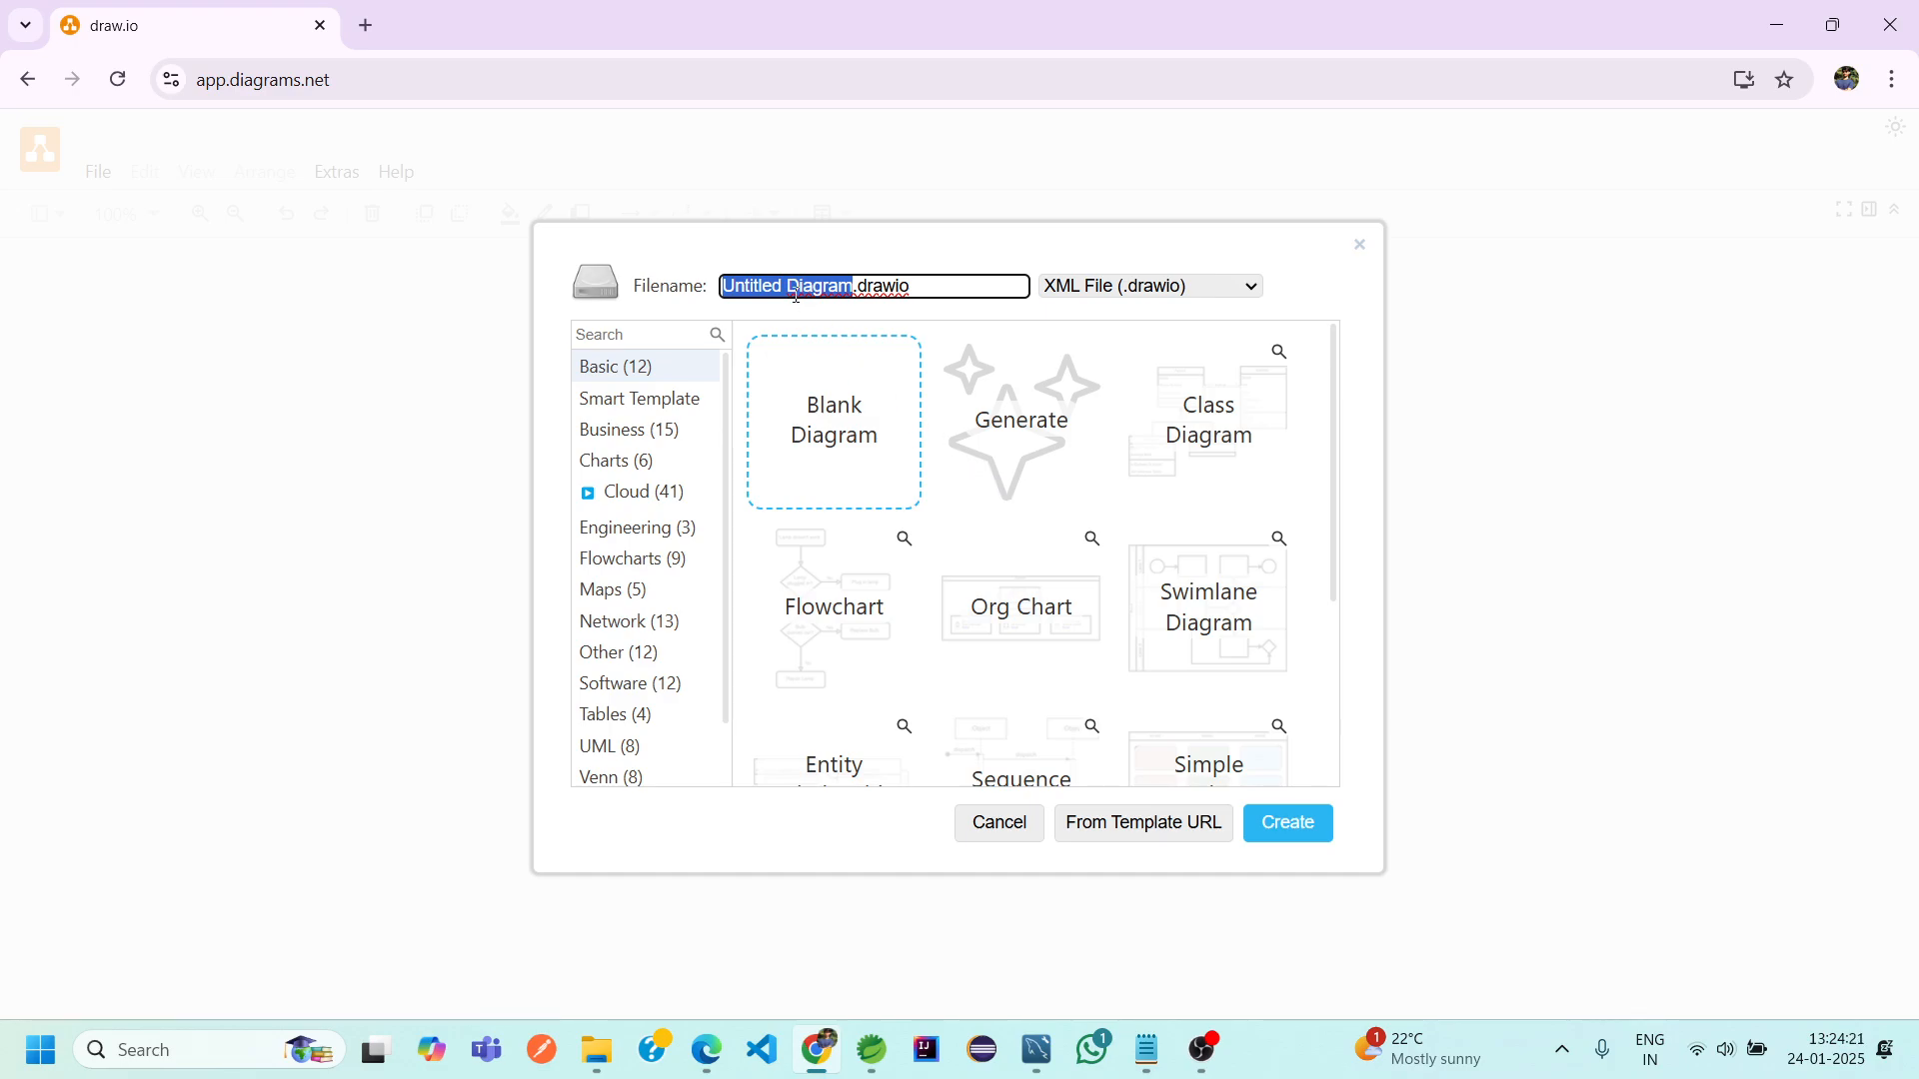
{"action": "type", "text": "ER DIAGRAM"}
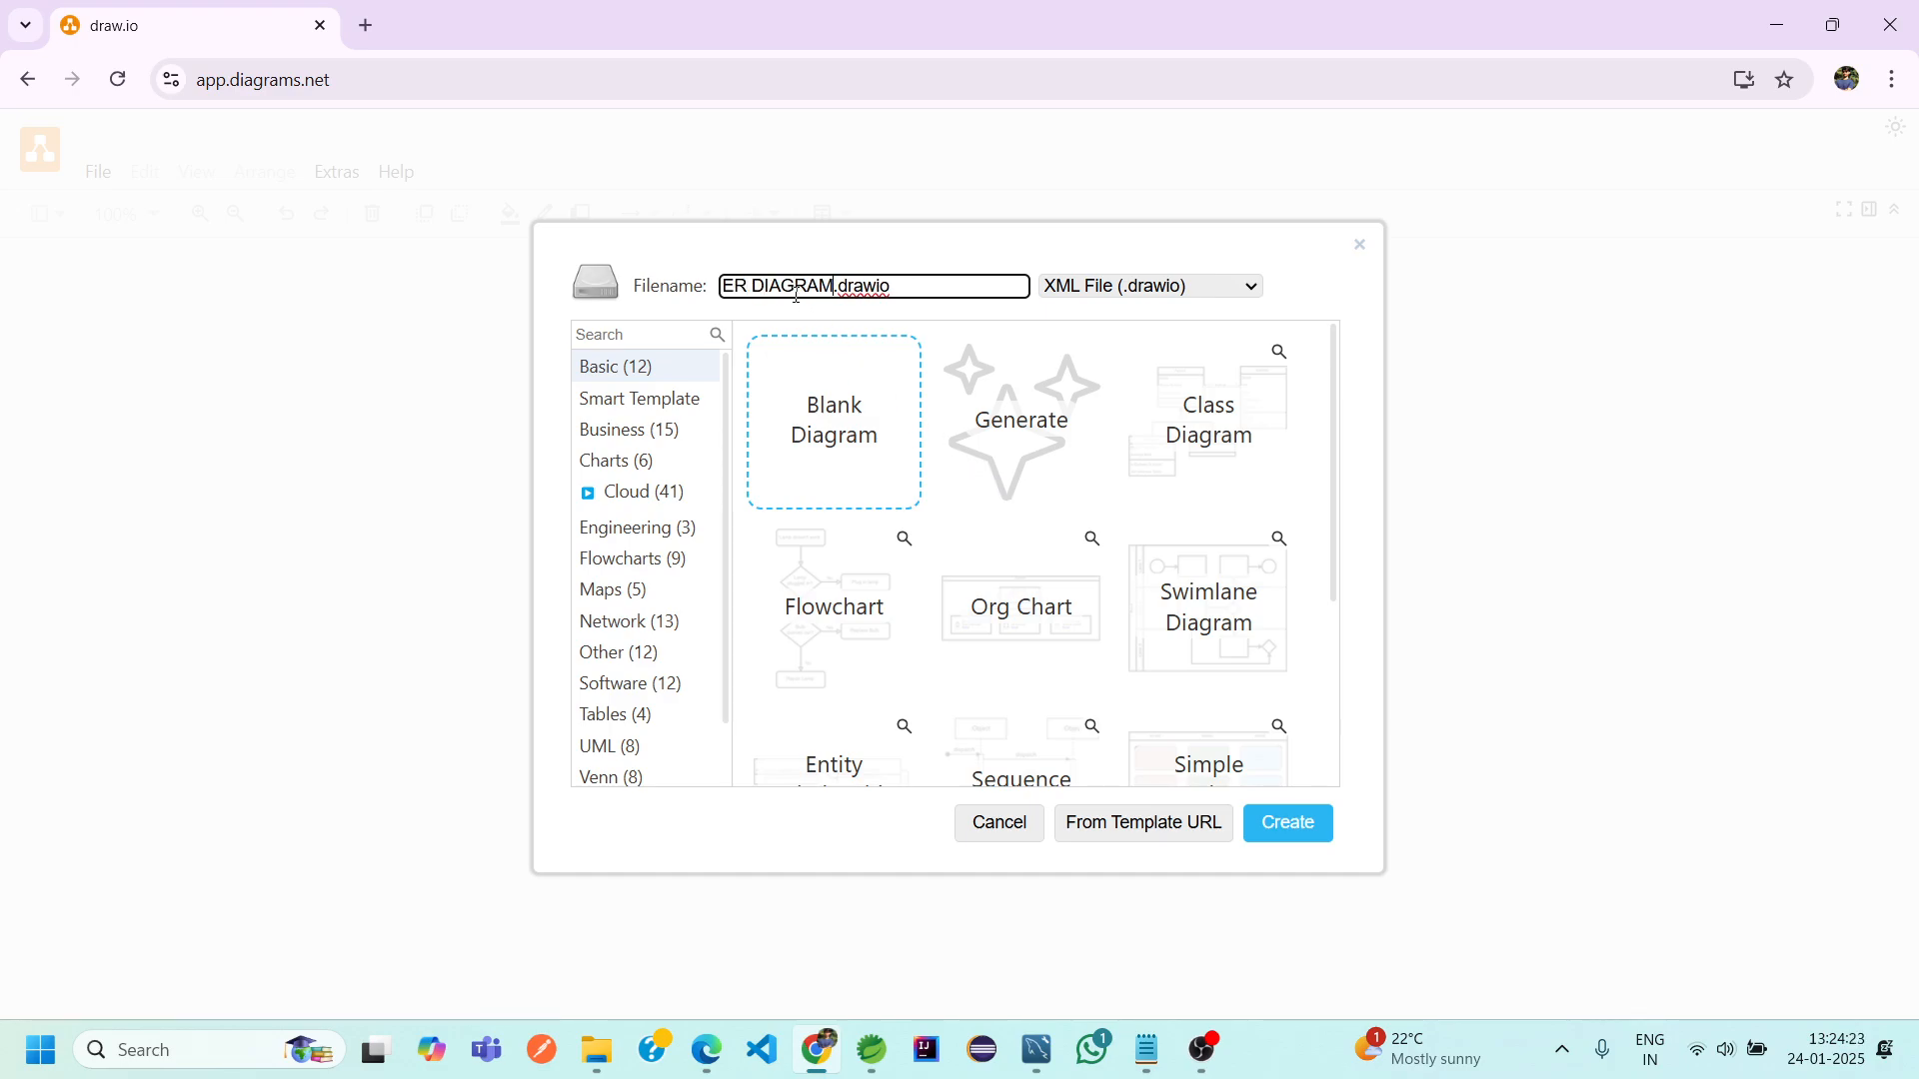
{"action": "left_click", "coordinate": [828, 419]}
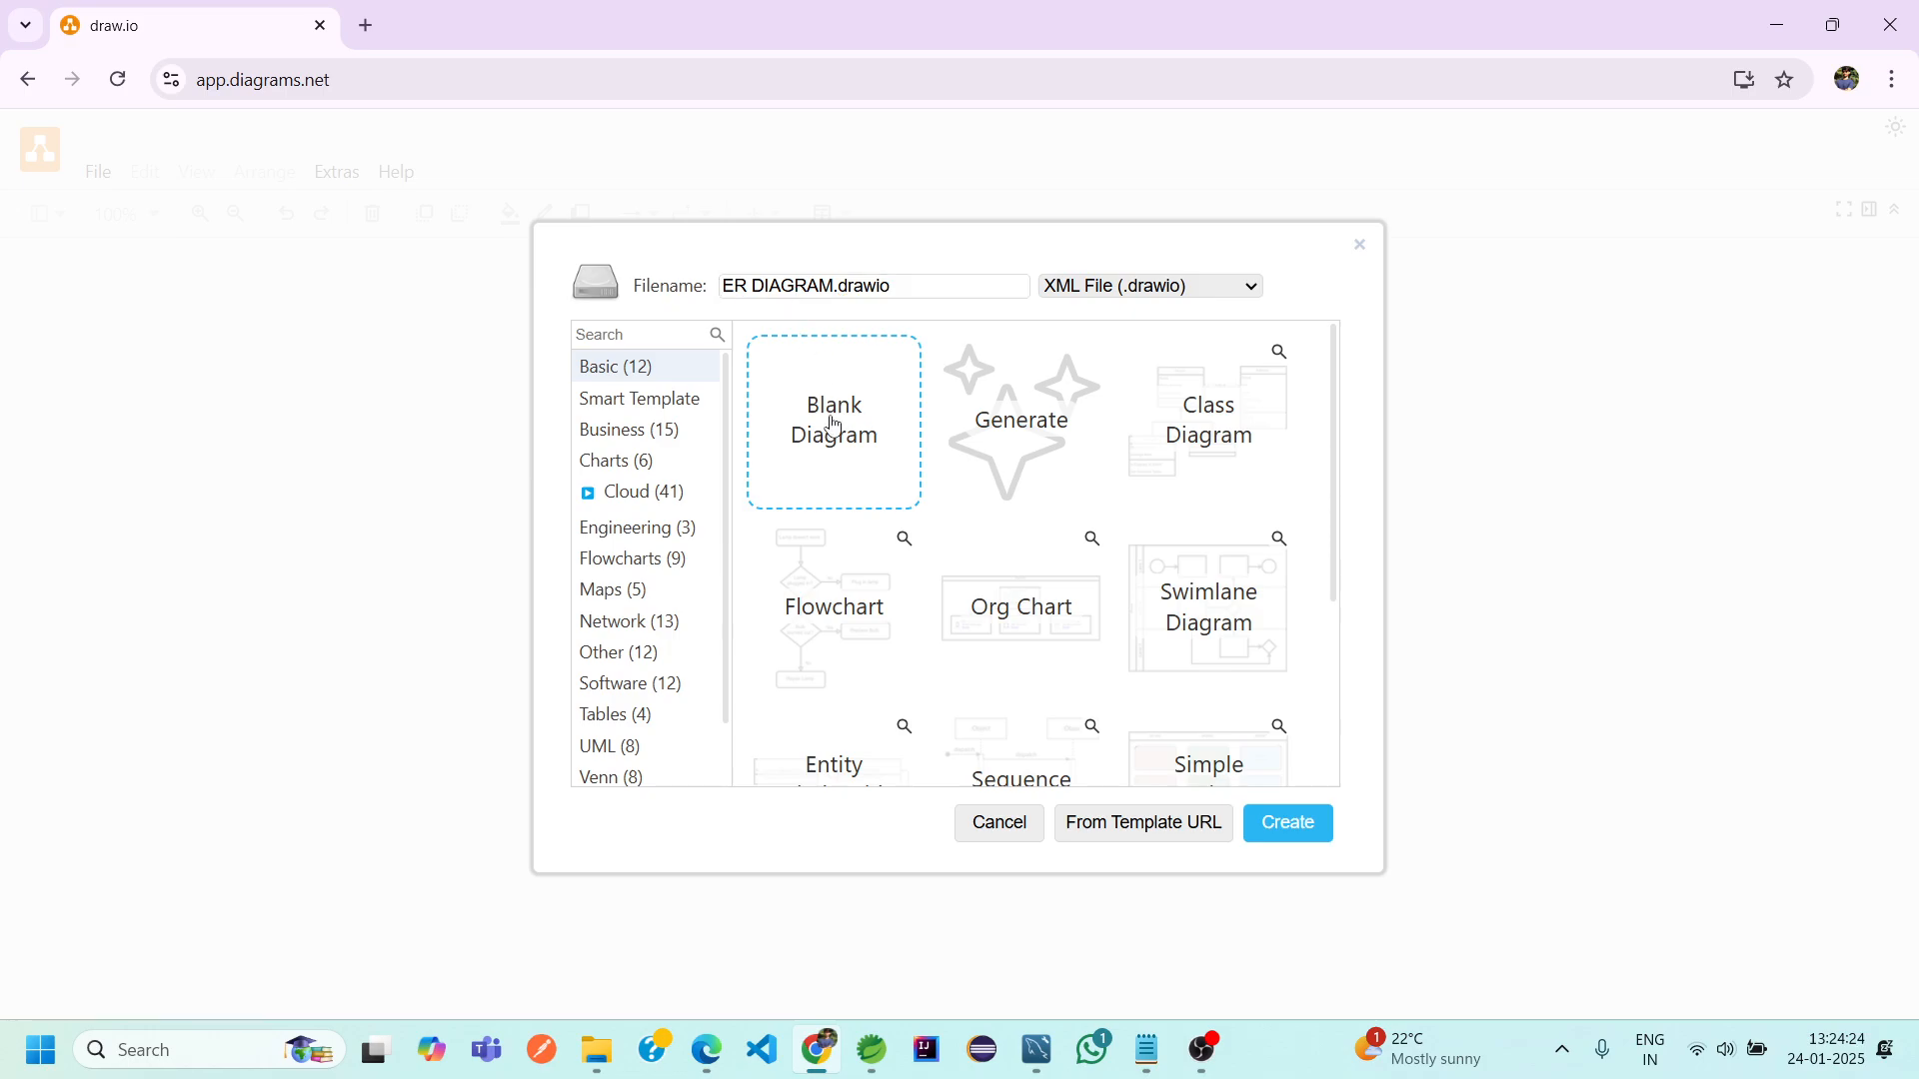
{"action": "left_click", "coordinate": [1286, 833]}
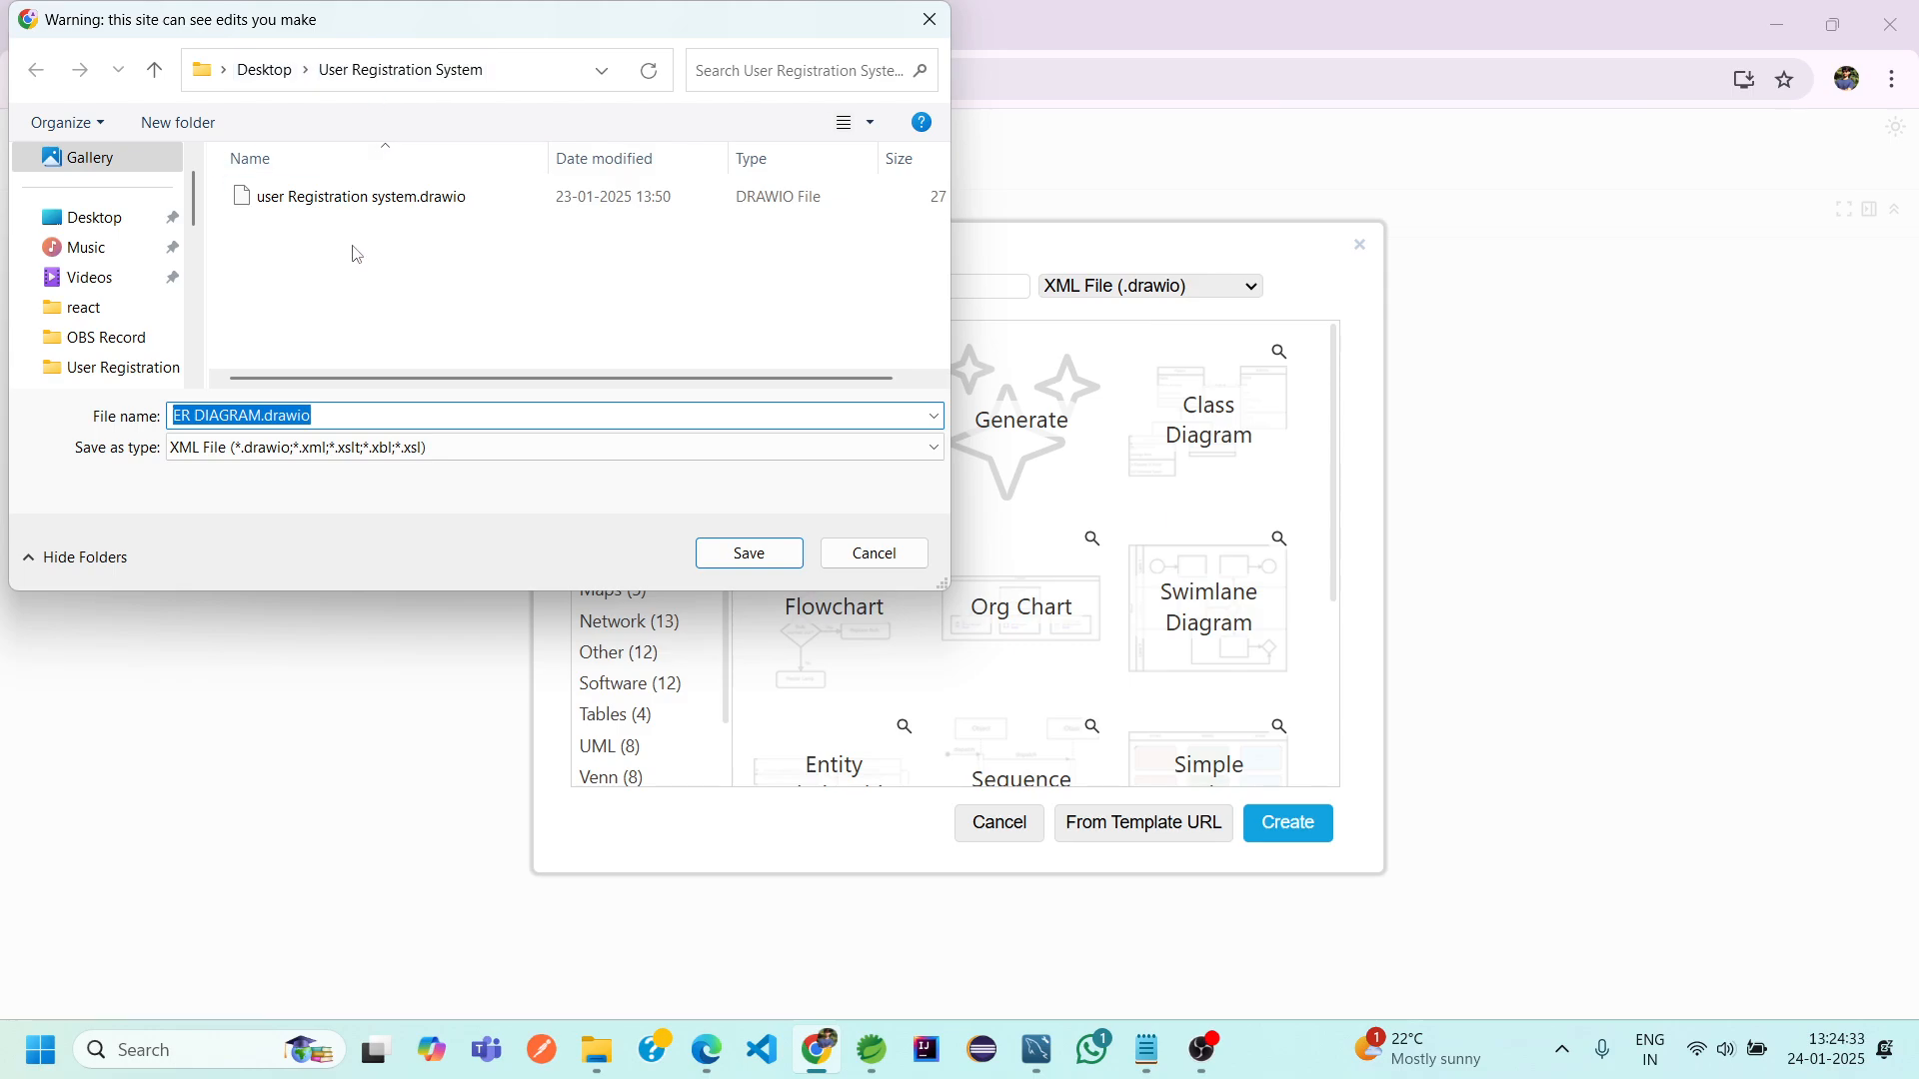
{"action": "left_click", "coordinate": [759, 561]}
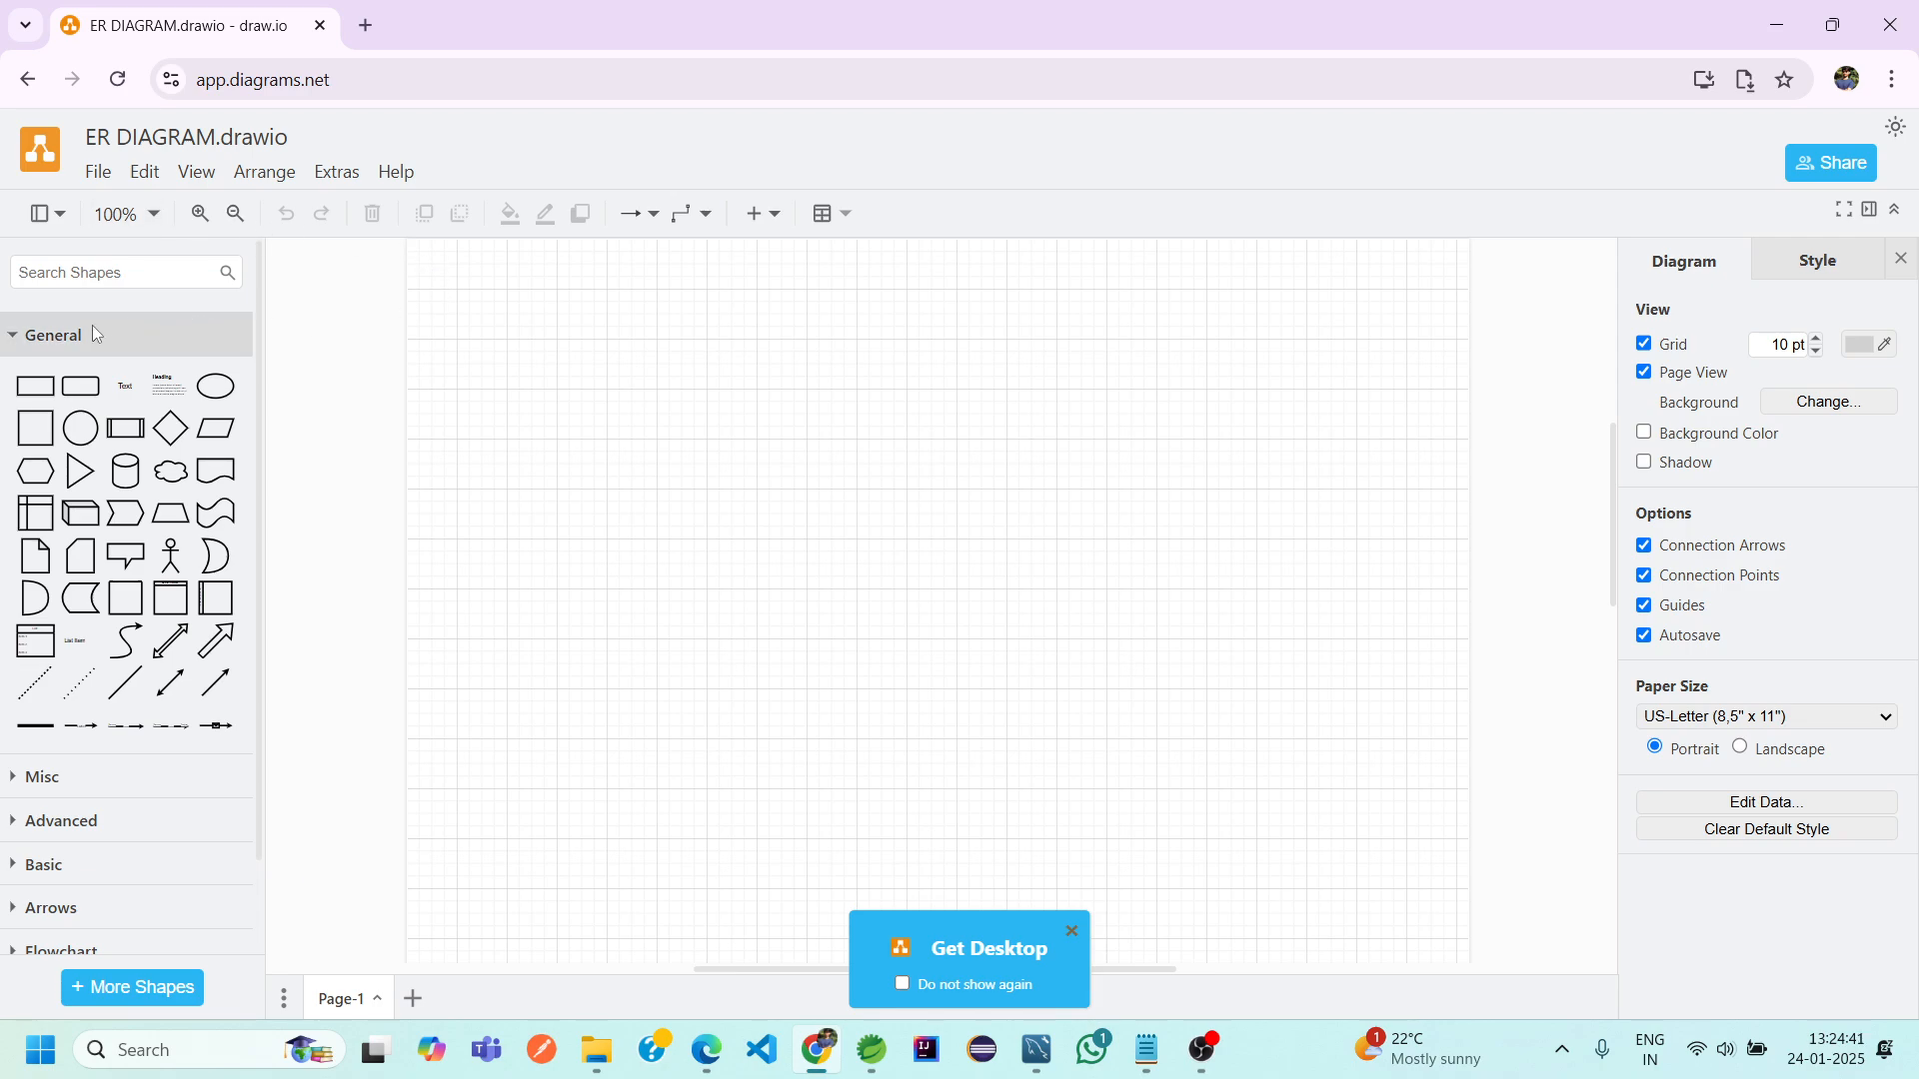
Insert the Entity Relation shape Table 1 with a primary-key row and move it to the upper-left area of the page
{"action": "left_click", "coordinate": [17, 340]}
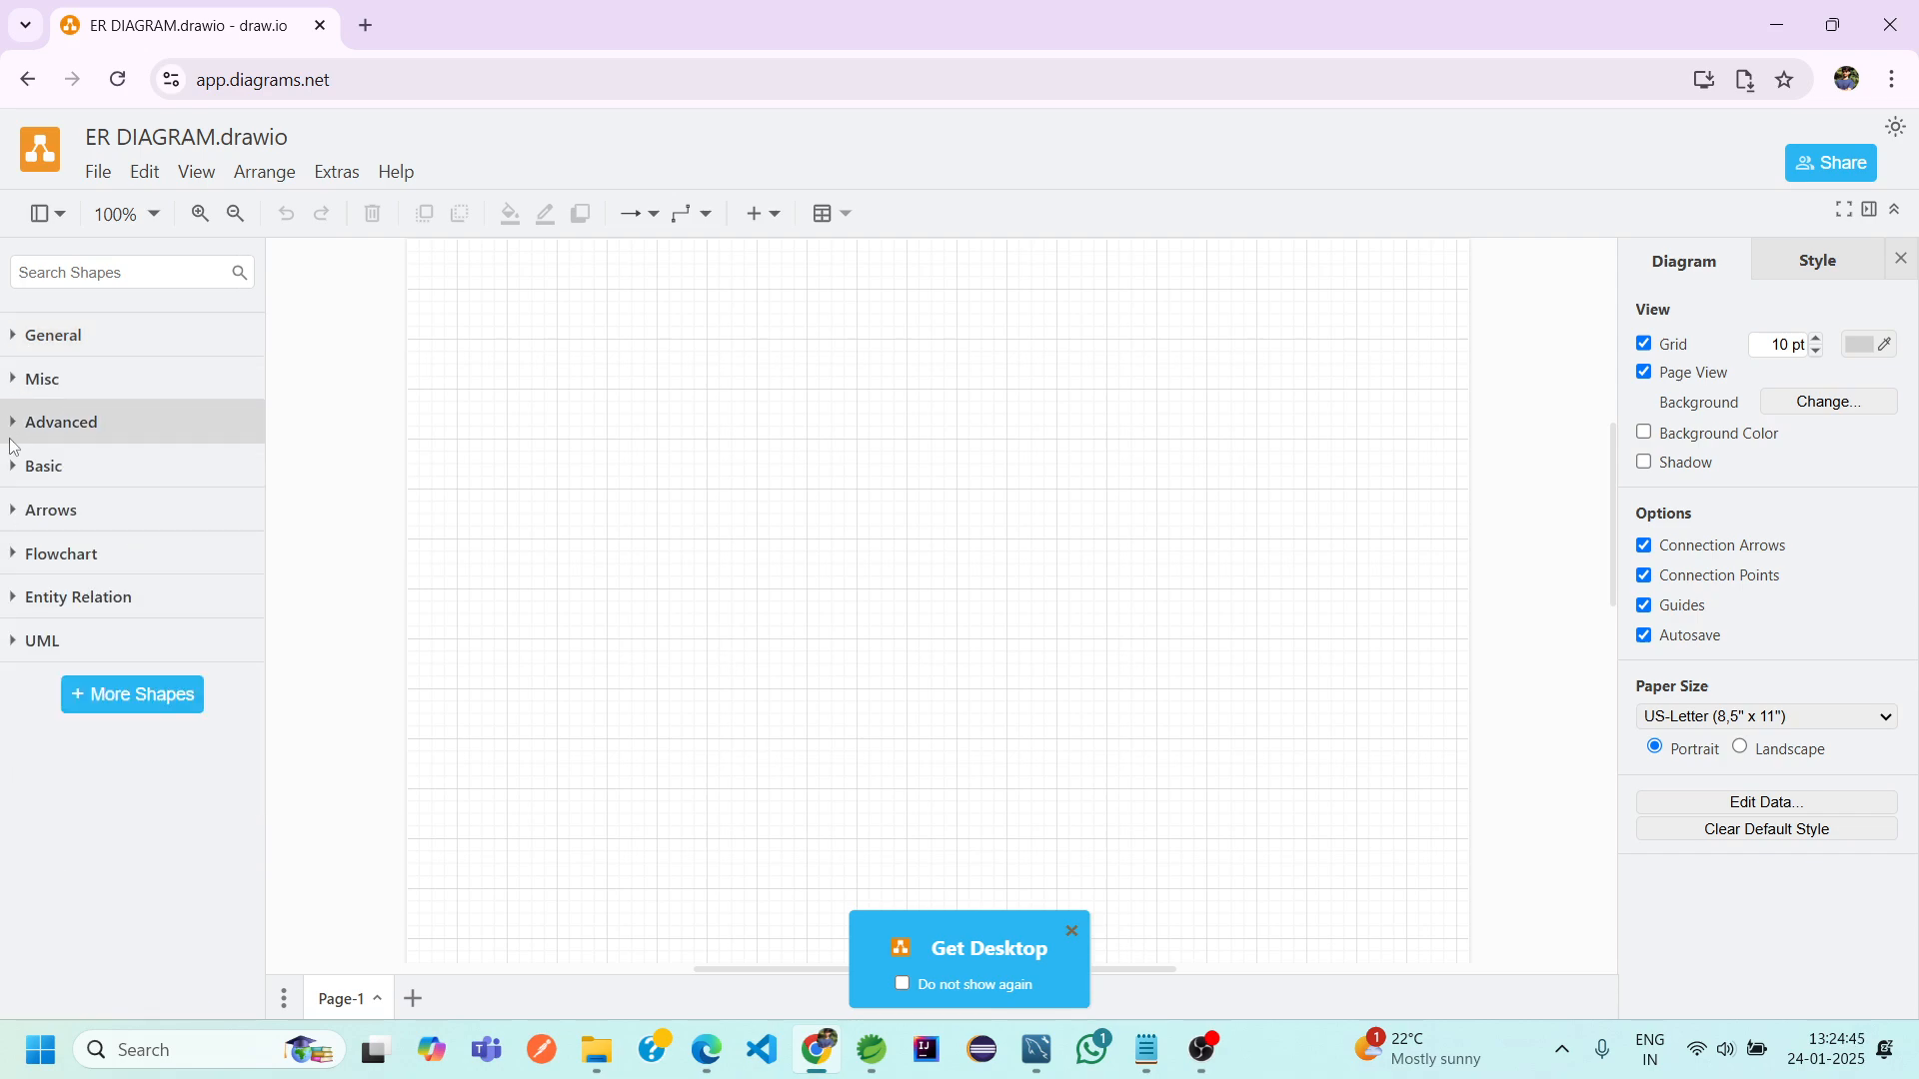
{"action": "left_click", "coordinate": [18, 605]}
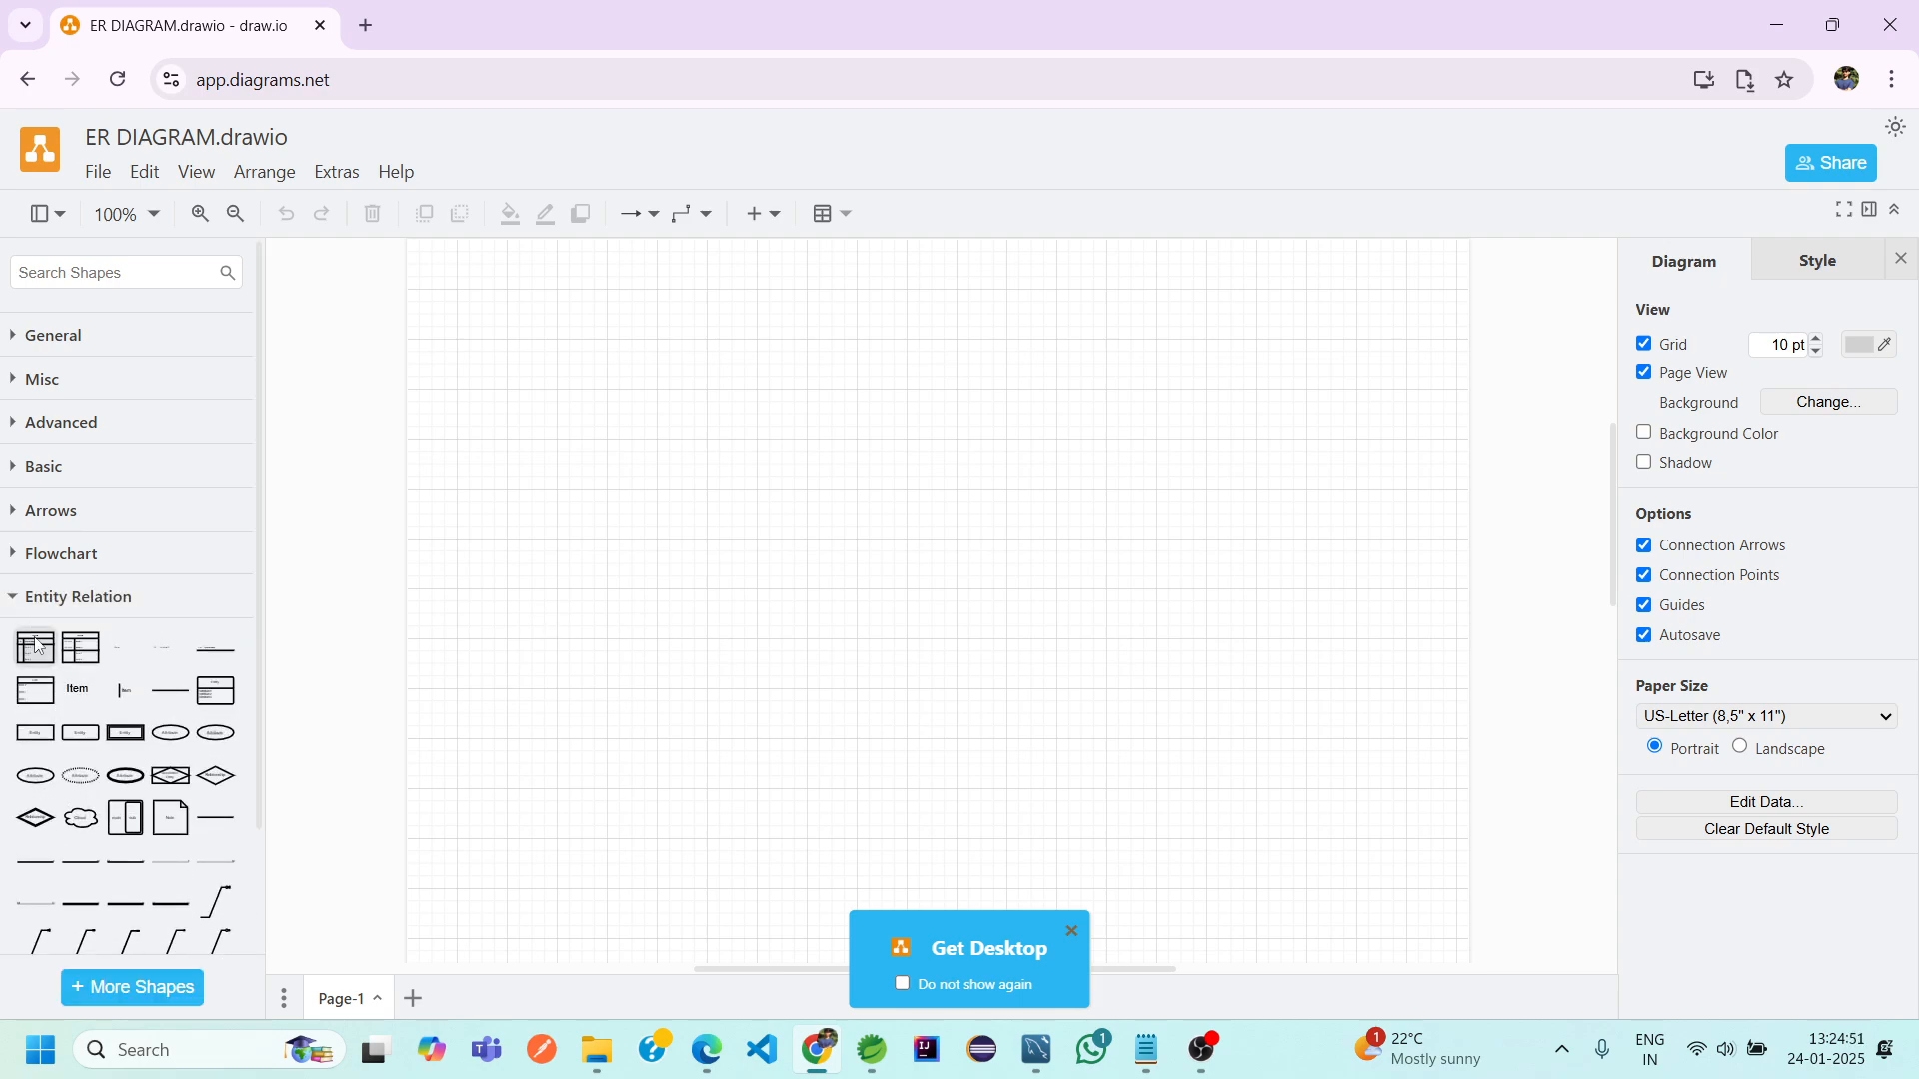
{"action": "mouse_move", "coordinate": [42, 659]}
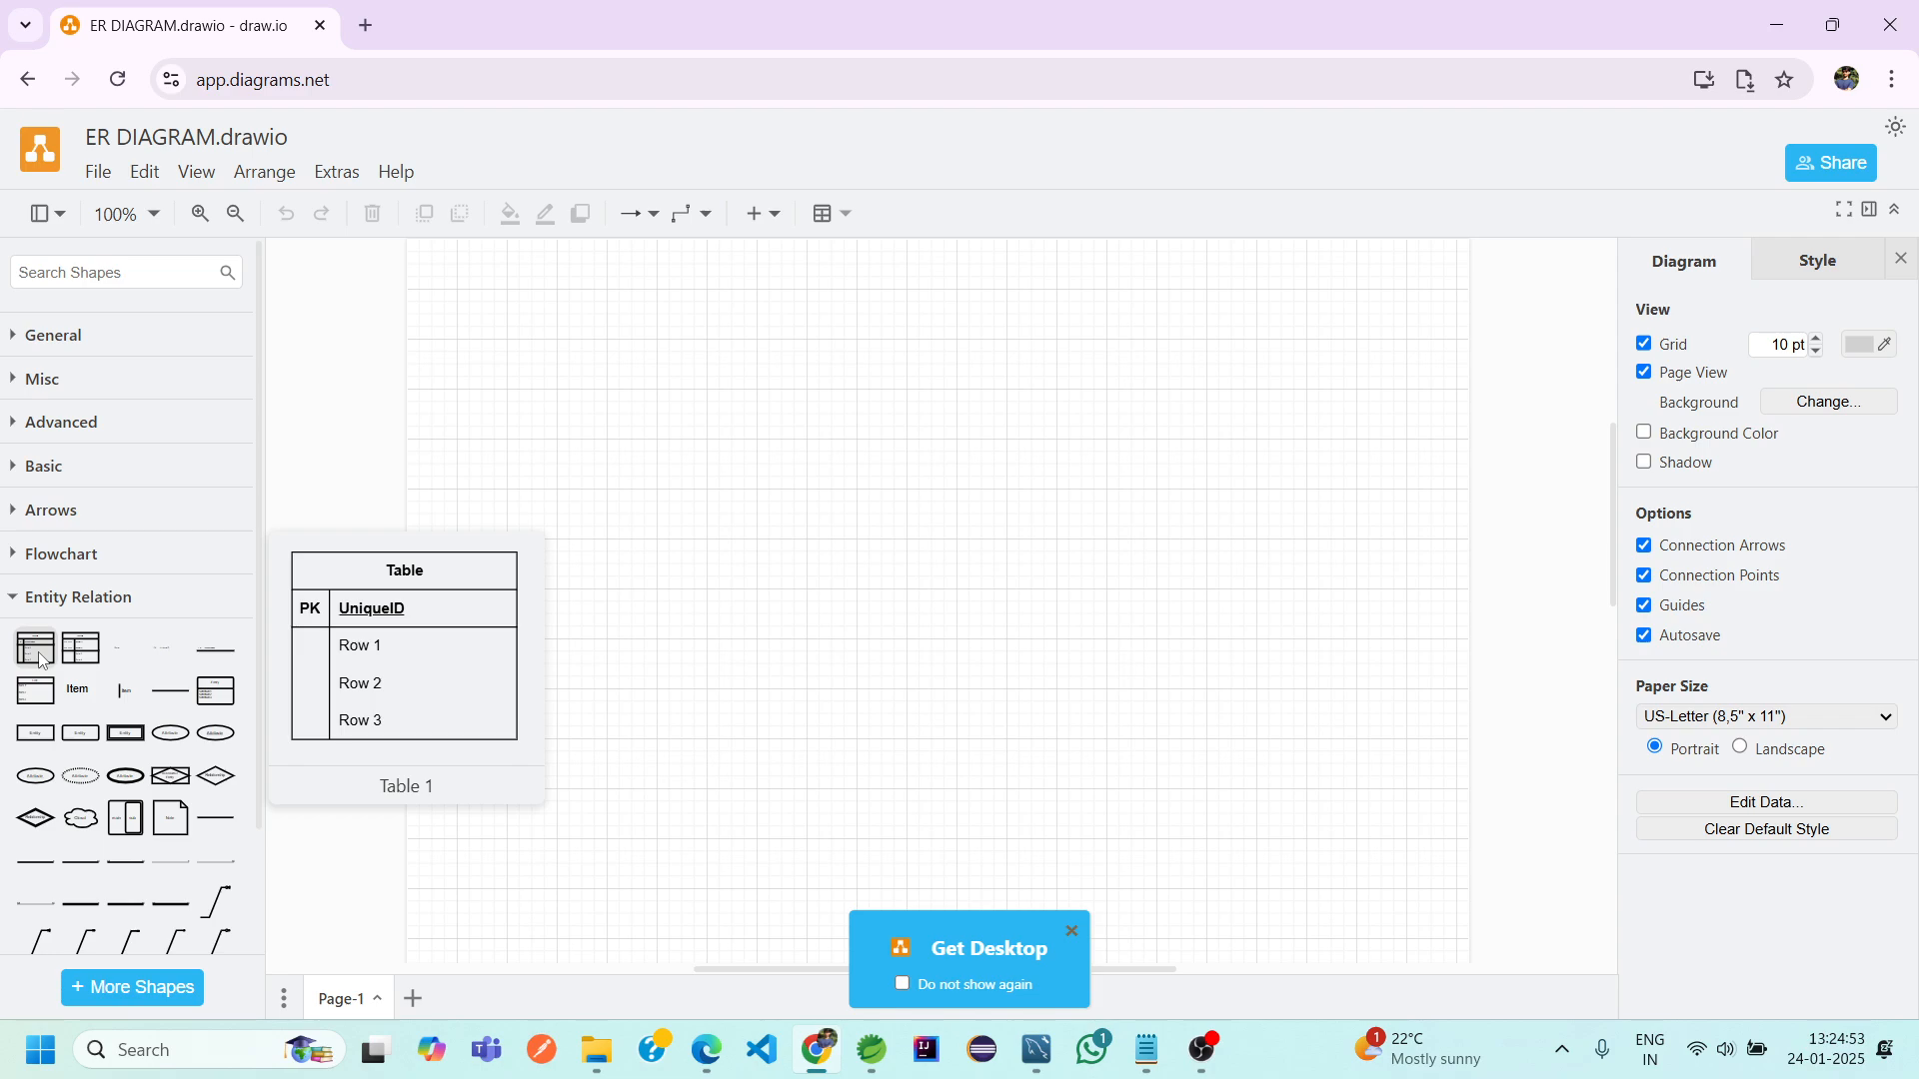
{"action": "left_click", "coordinate": [42, 659]}
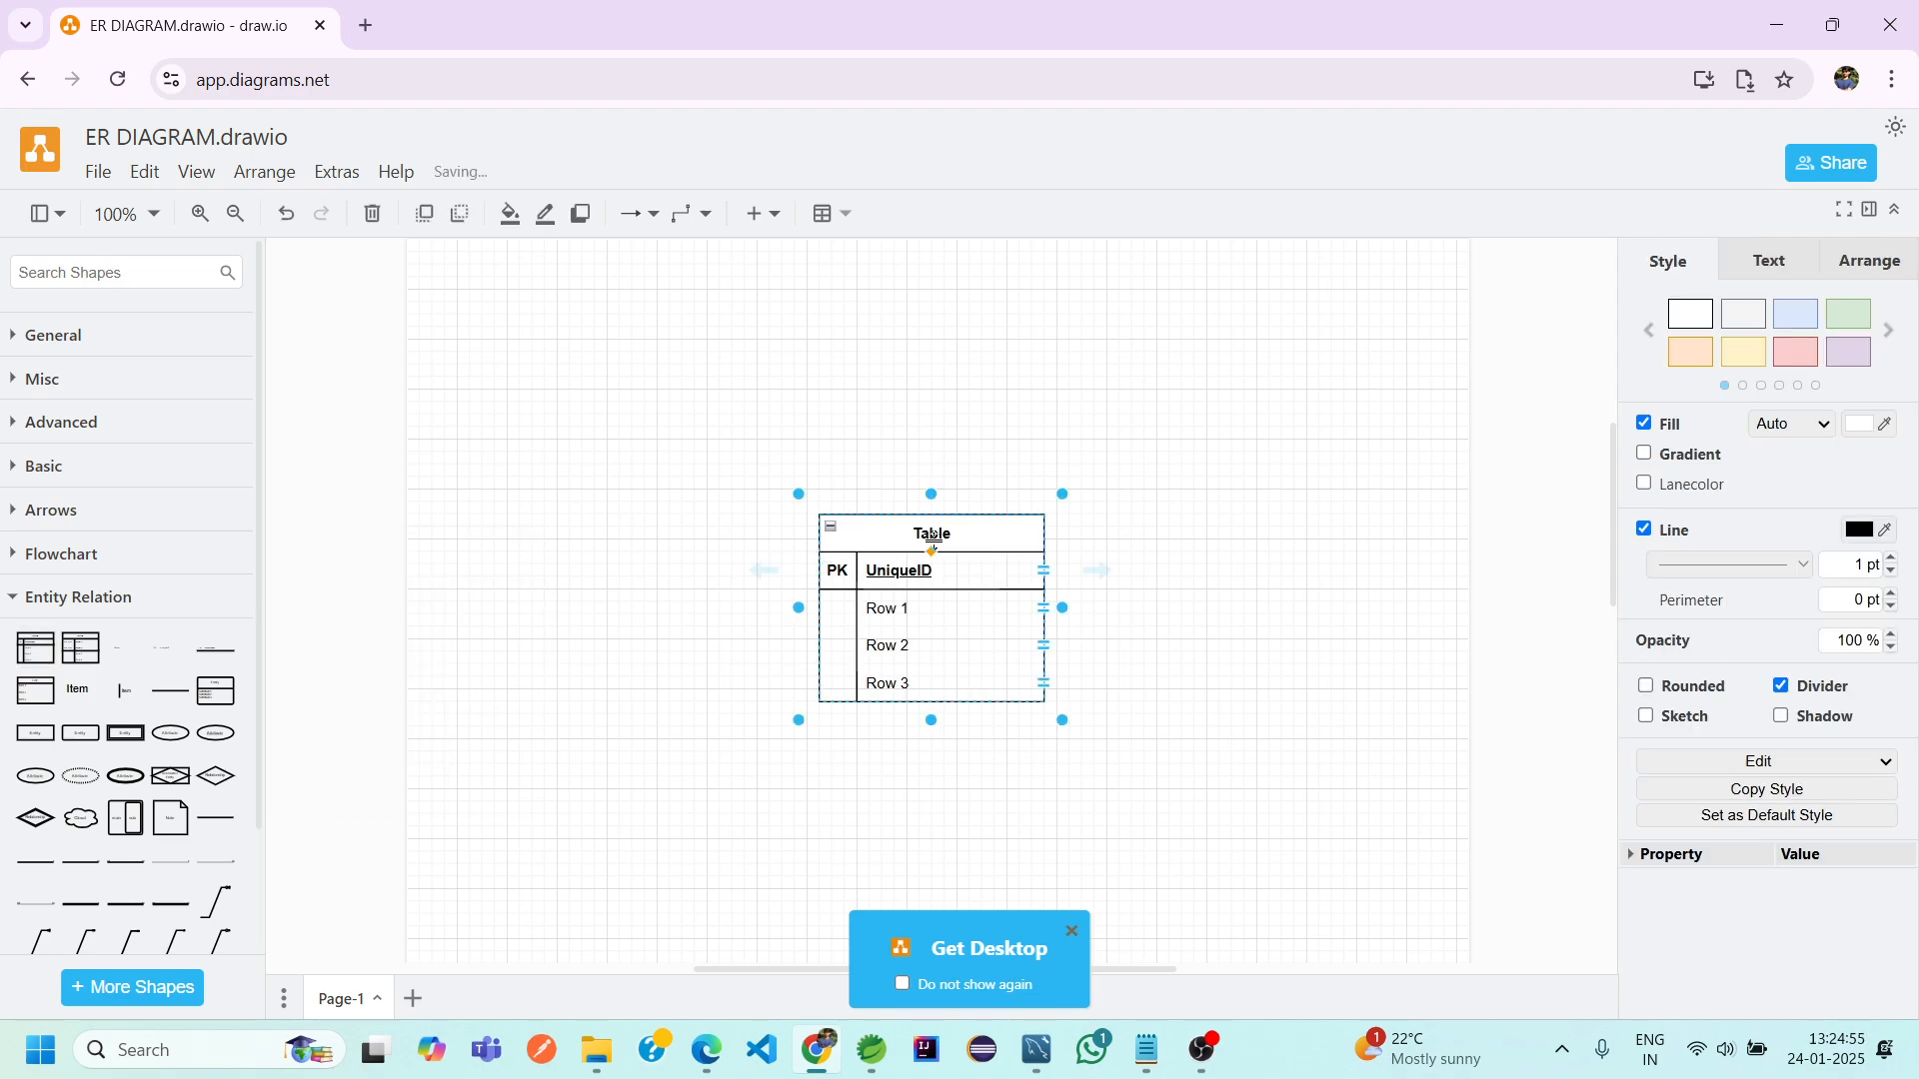
{"action": "left_click_drag", "start_coordinate": [932, 537], "coordinate": [665, 423]}
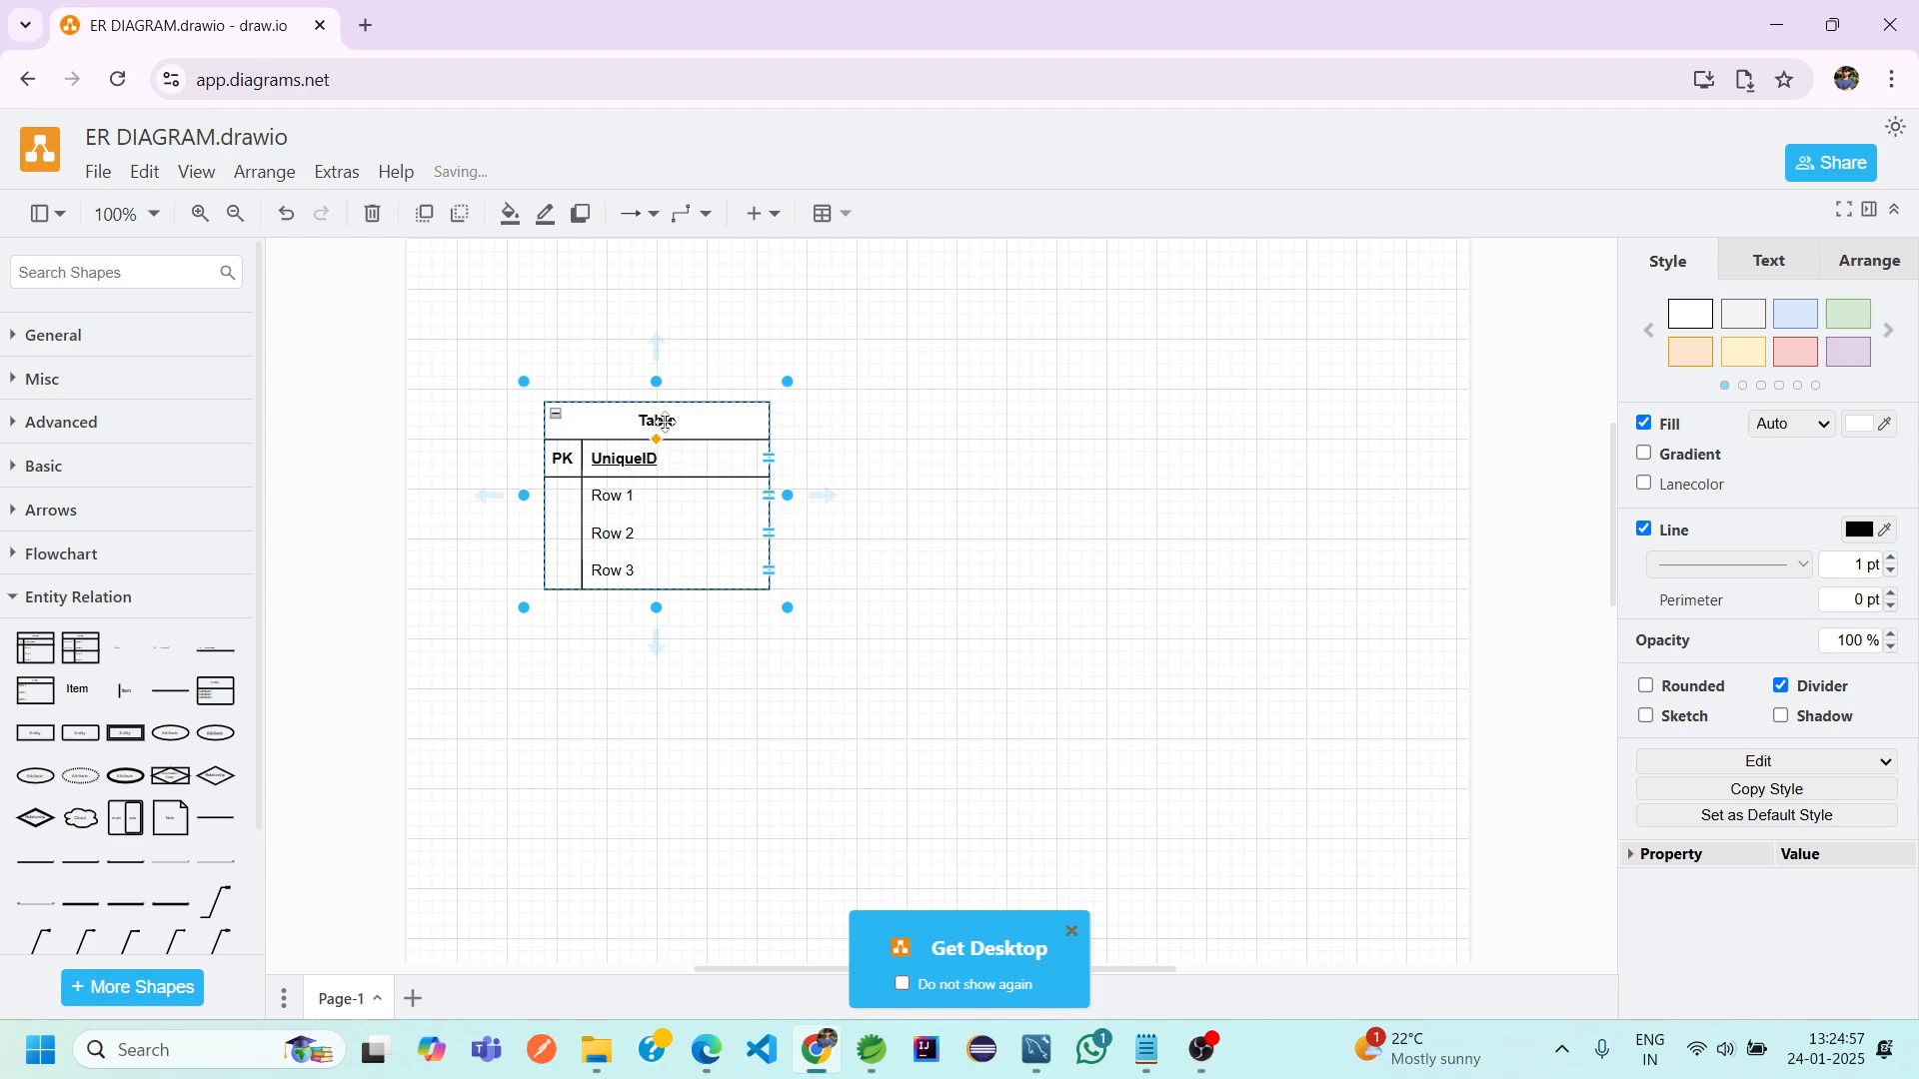
Title the entity table USER_TAB and name its primary-key row userId
{"action": "double_click", "coordinate": [665, 423]}
{"action": "type", "text": "USER"}
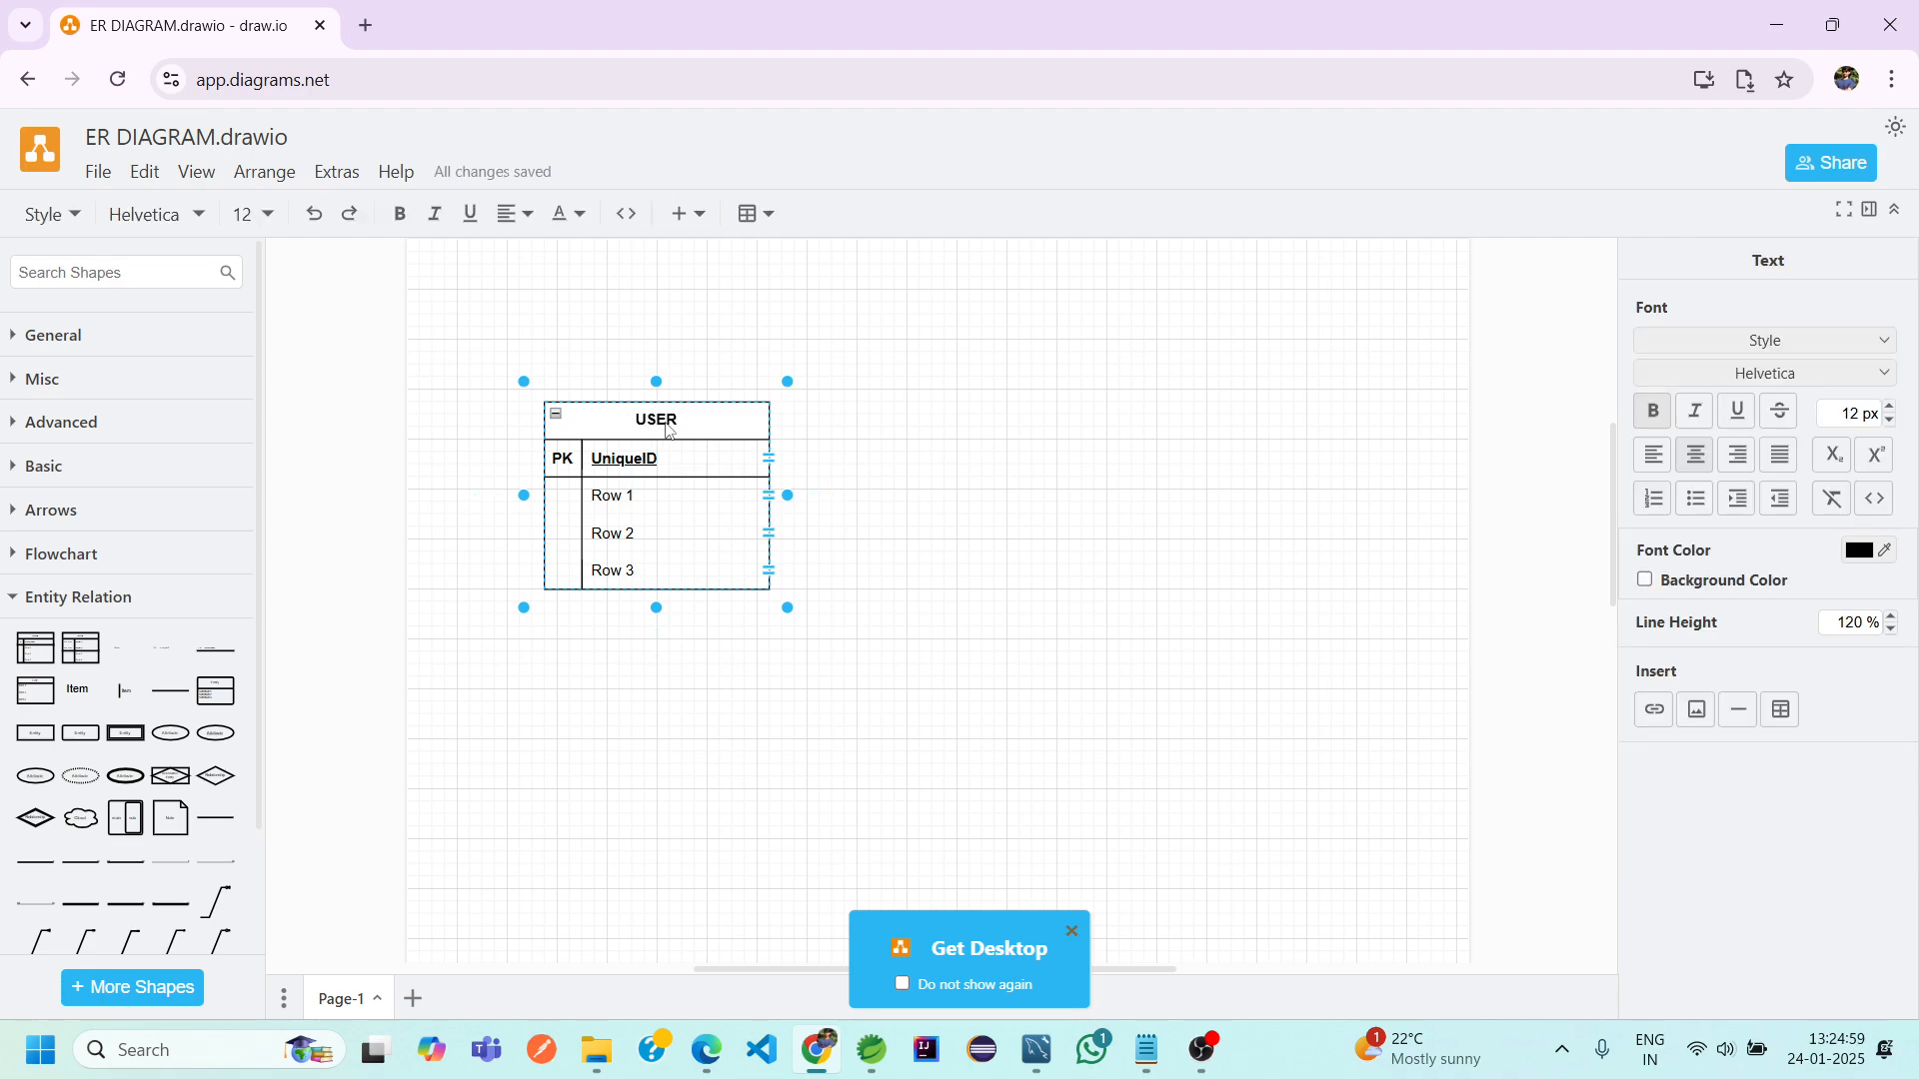
{"action": "type", "text": "_TAB"}
{"action": "double_click", "coordinate": [632, 461]}
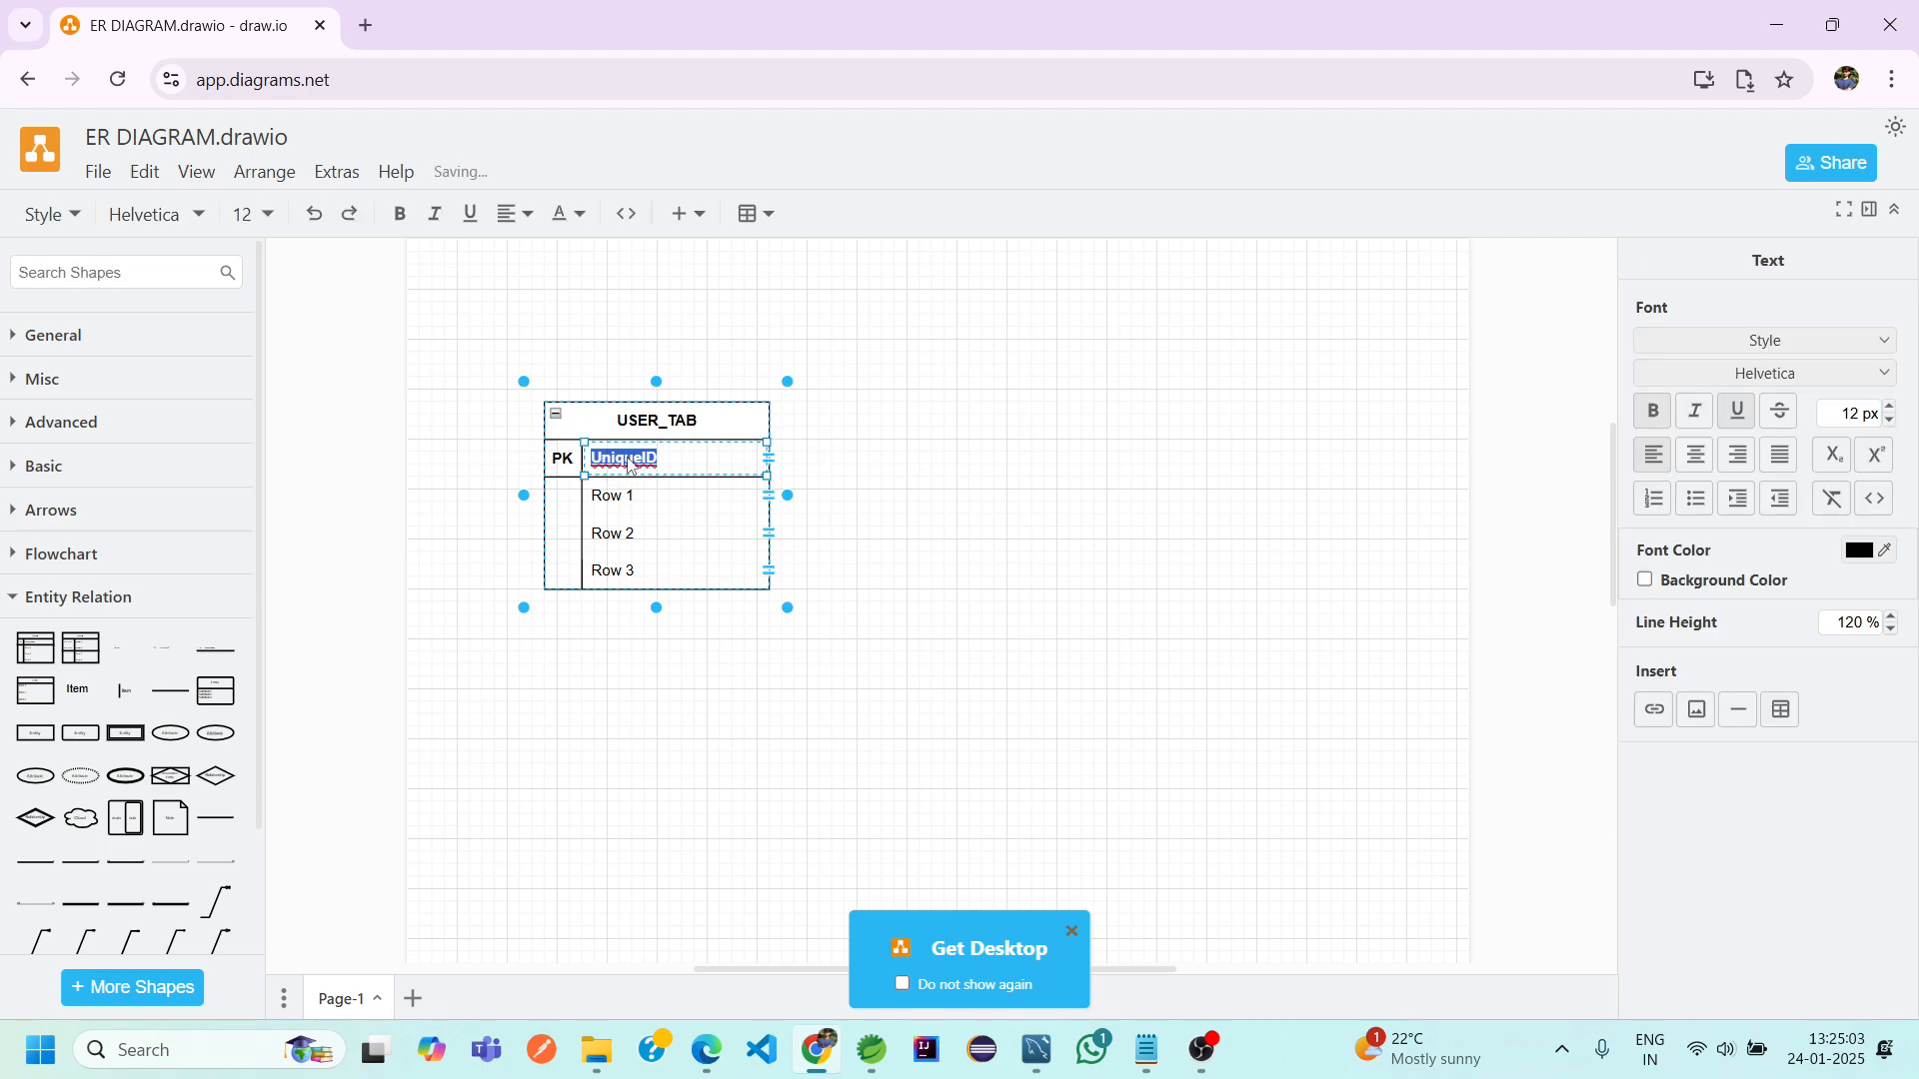
{"action": "type", "text": "userId"}
{"action": "key", "text": "Escape"}
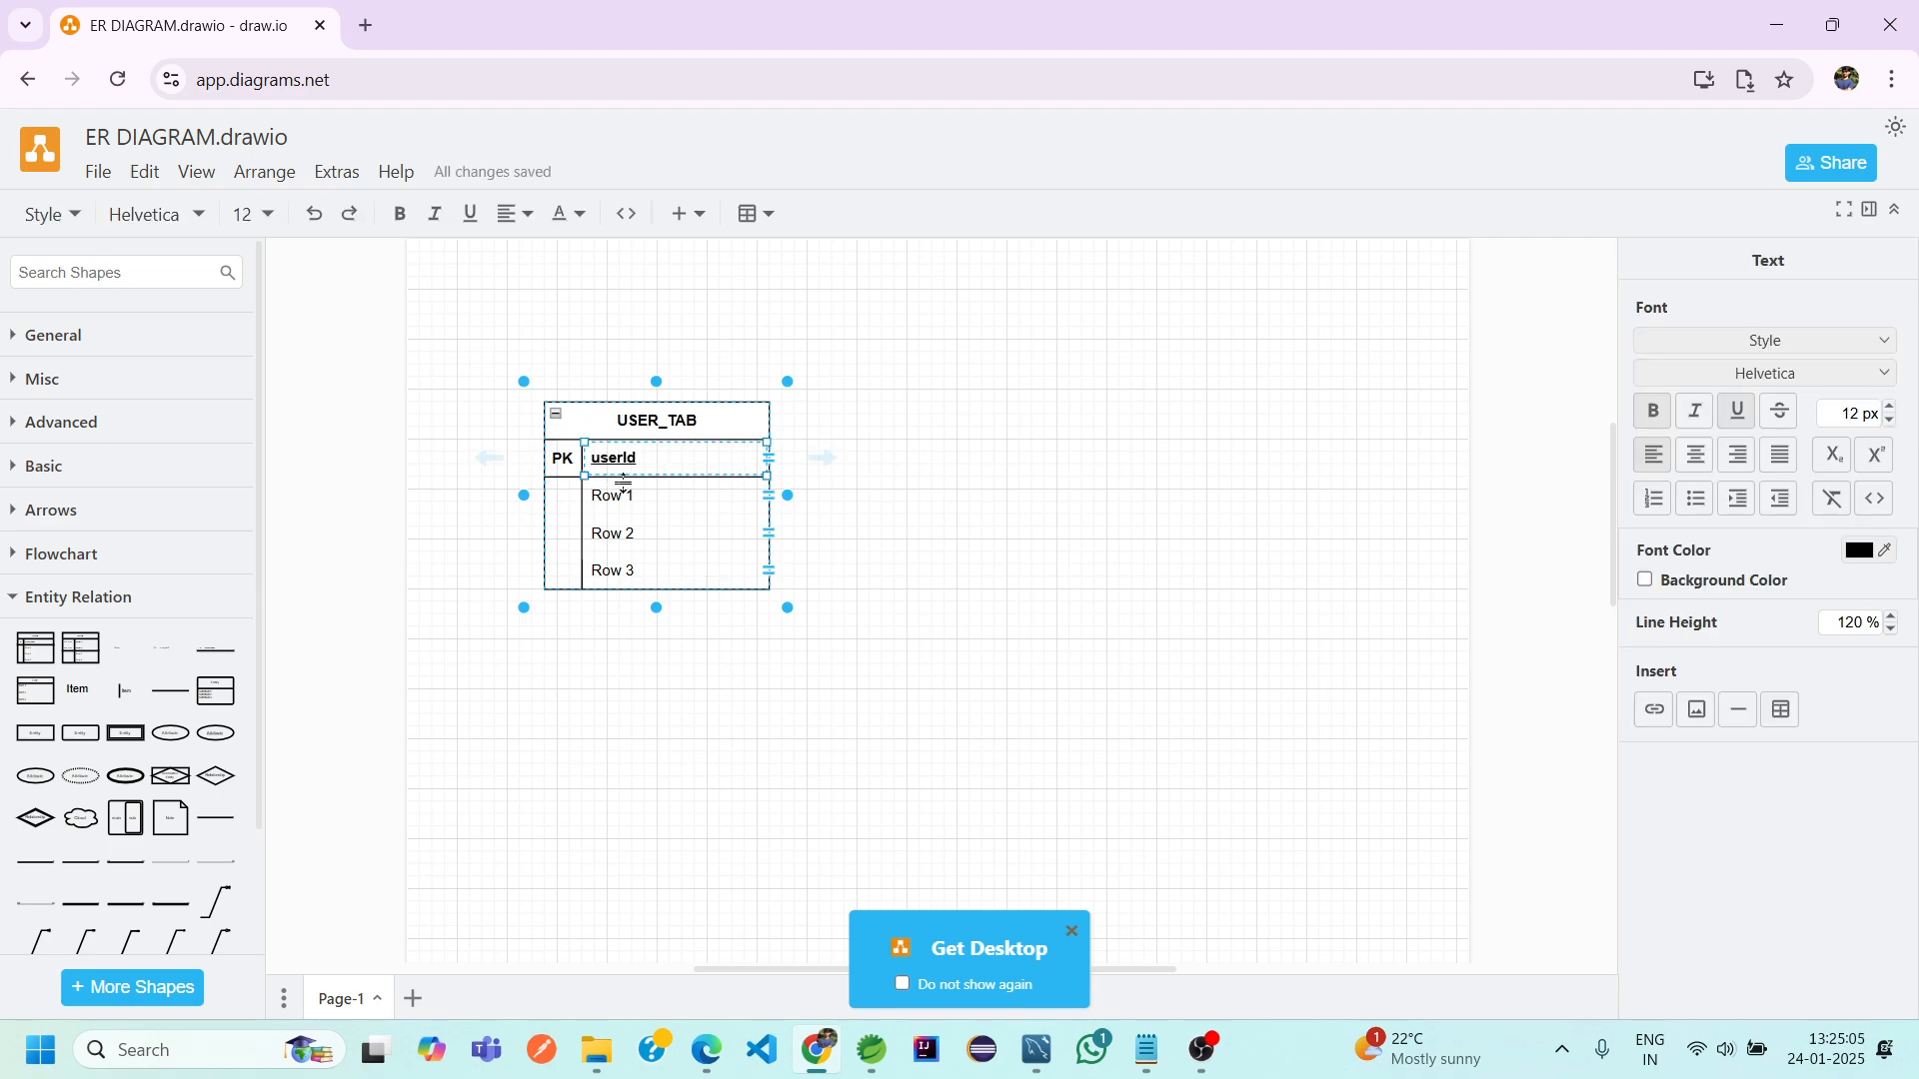
Check the USER_TABLE fields in Notepad and rename the first row below the primary key in the draw.io table as name
{"action": "left_click", "coordinate": [624, 492]}
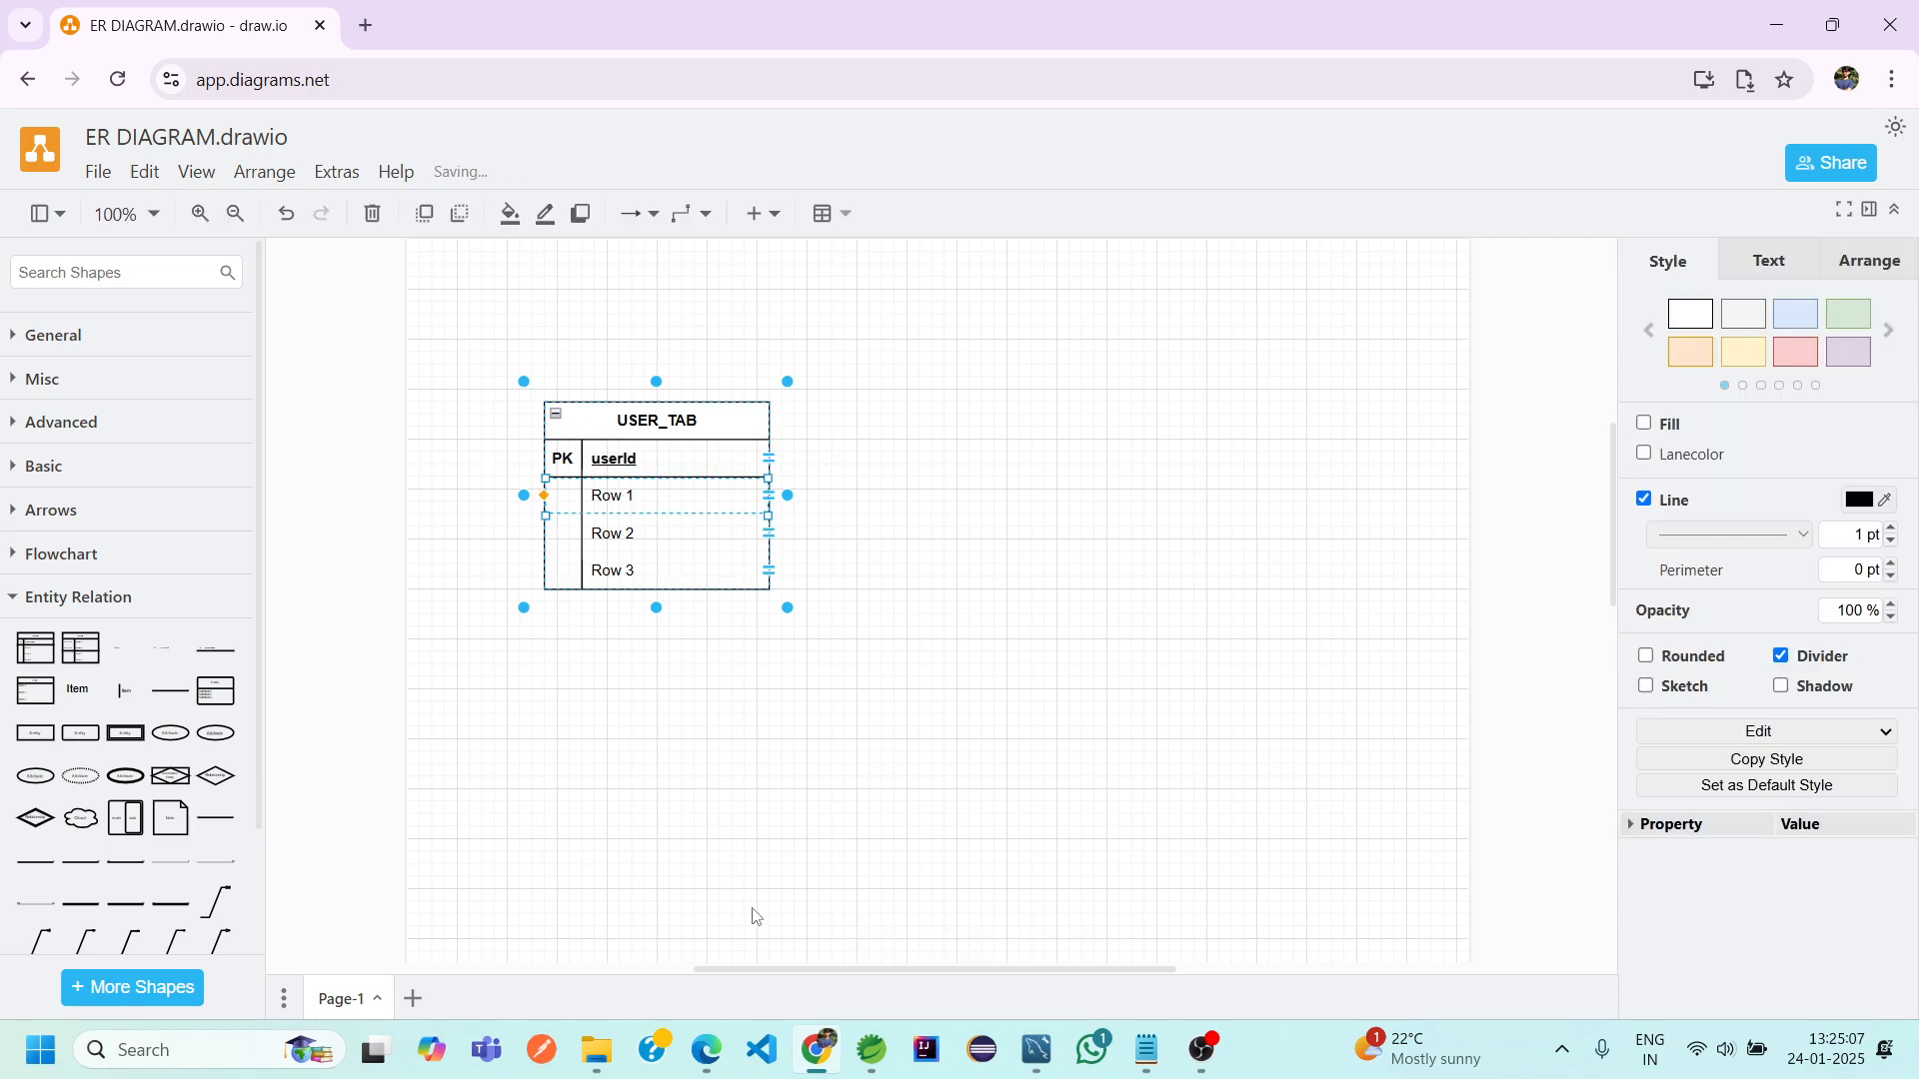
{"action": "left_click", "coordinate": [1146, 1050]}
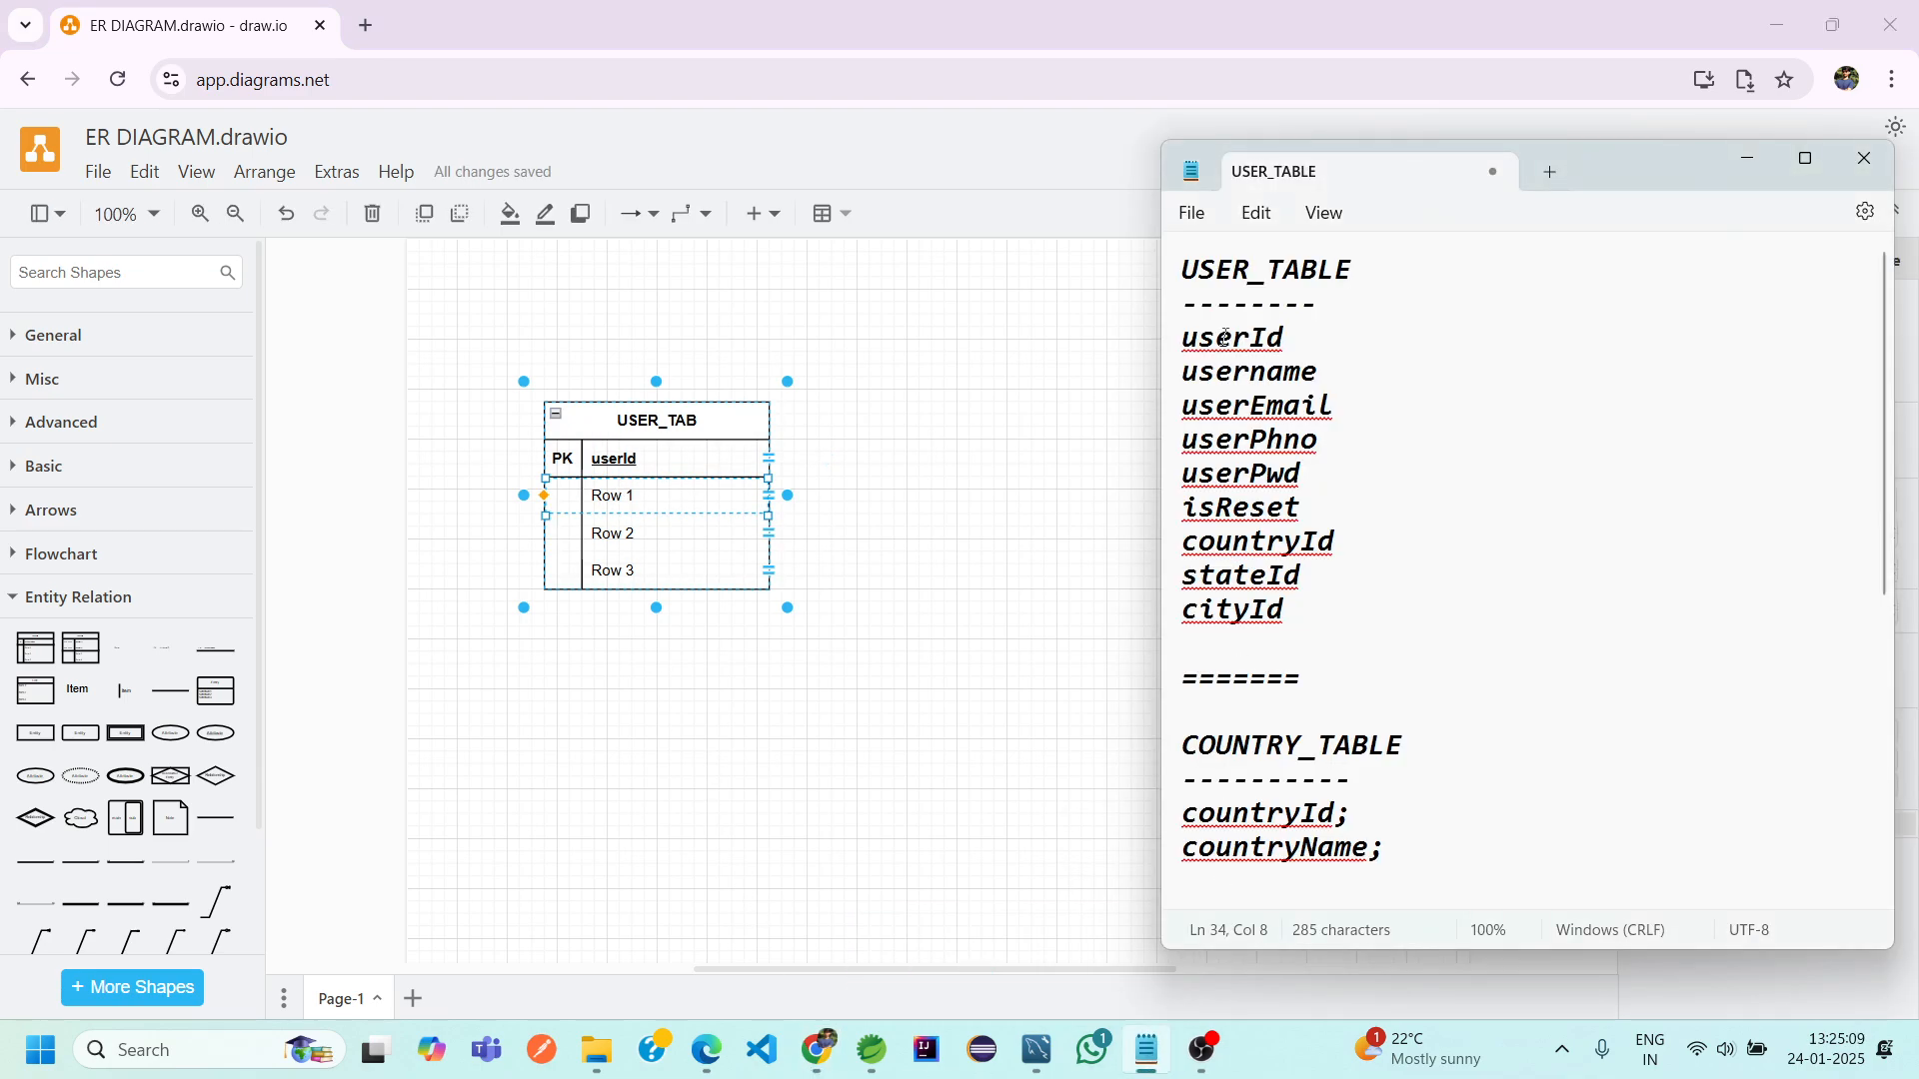
{"action": "double_click", "coordinate": [1252, 371]}
{"action": "double_click", "coordinate": [1259, 405]}
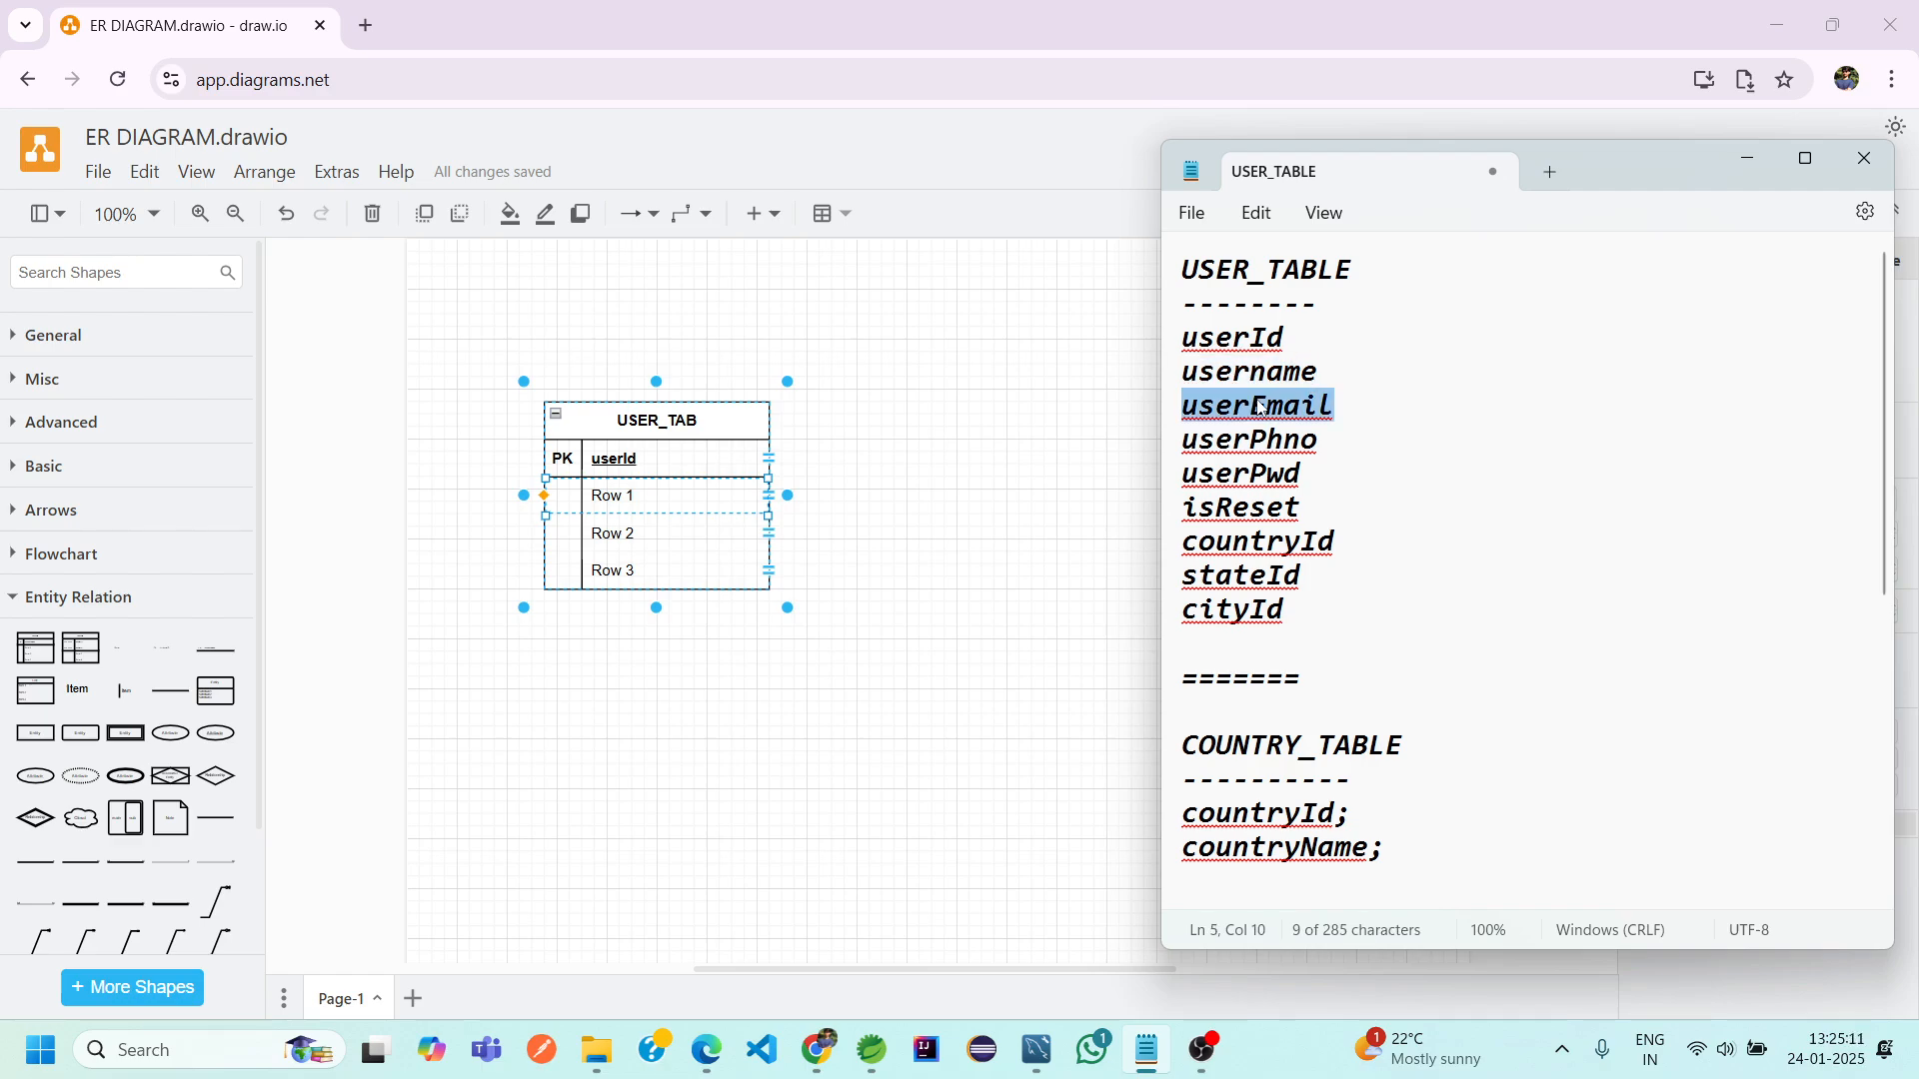
{"action": "right_click", "coordinate": [1252, 440]}
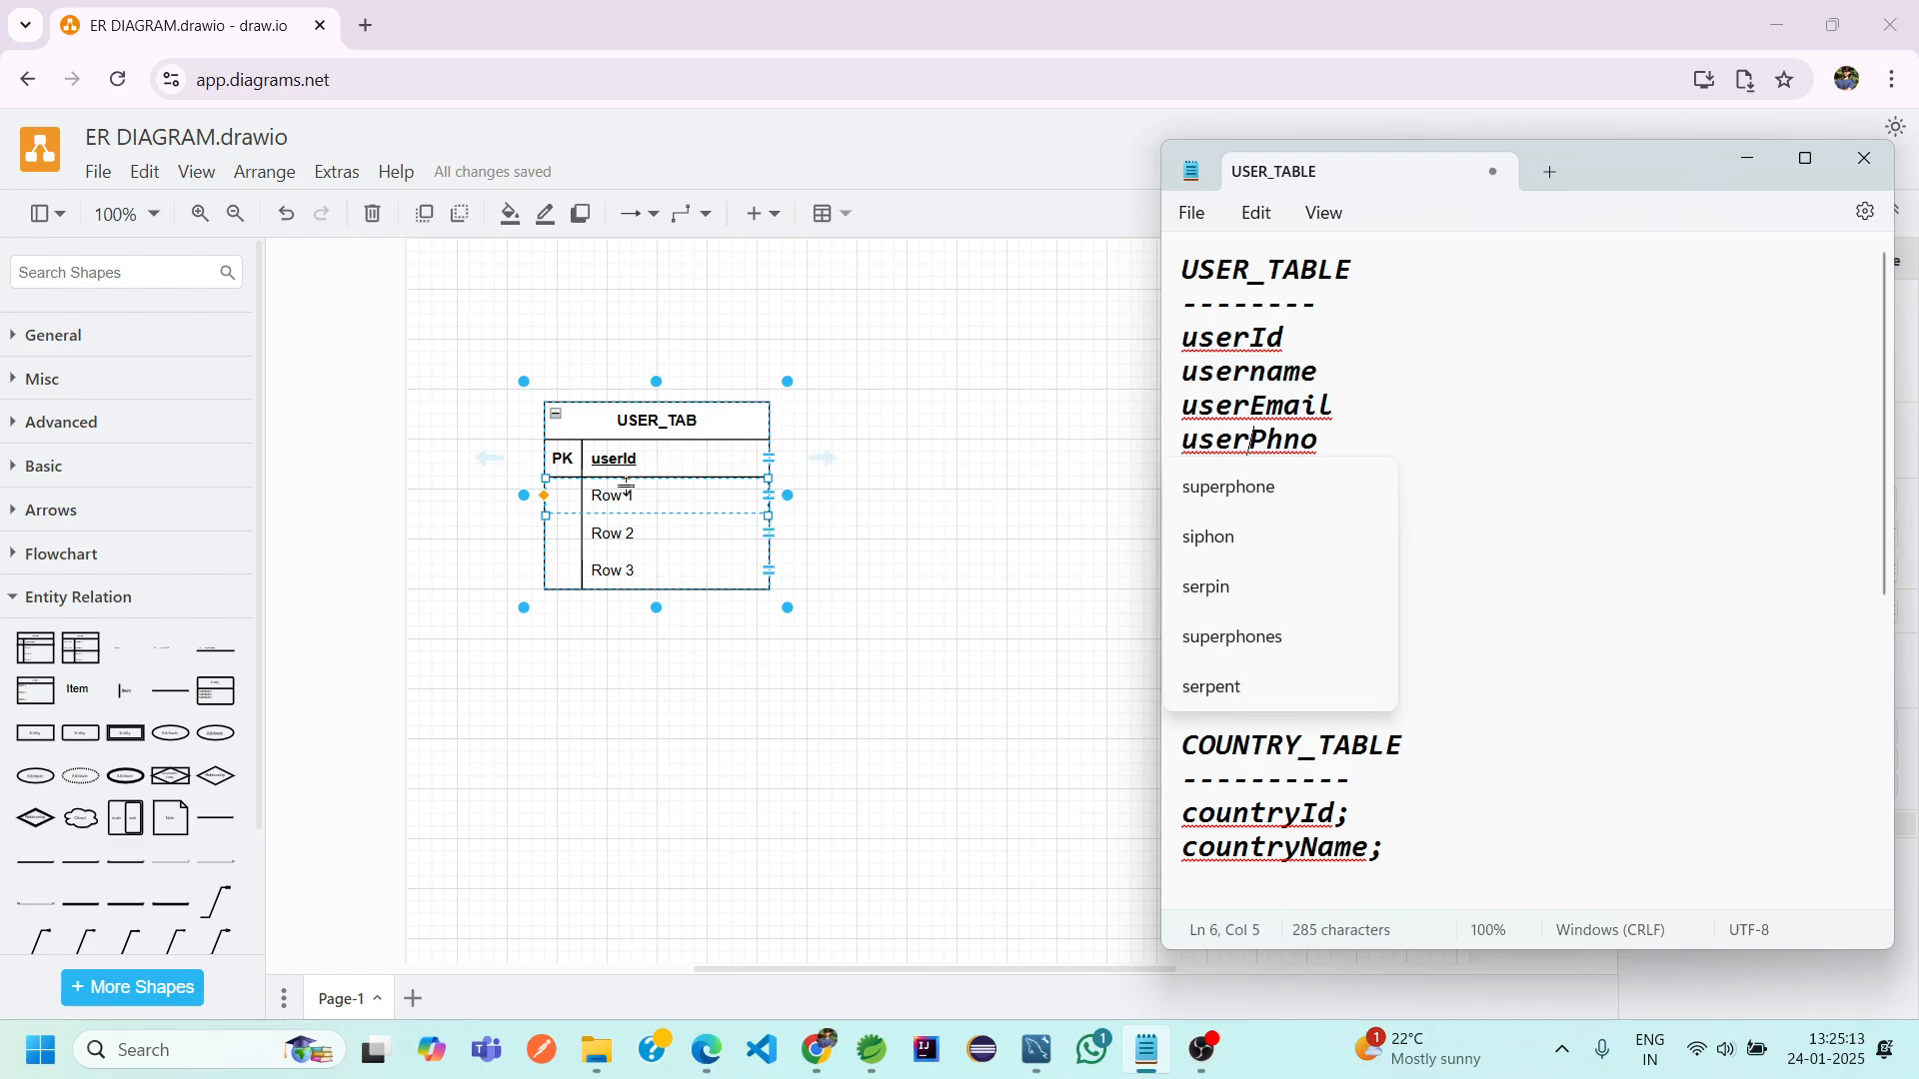
{"action": "left_click", "coordinate": [616, 511]}
{"action": "double_click", "coordinate": [621, 505]}
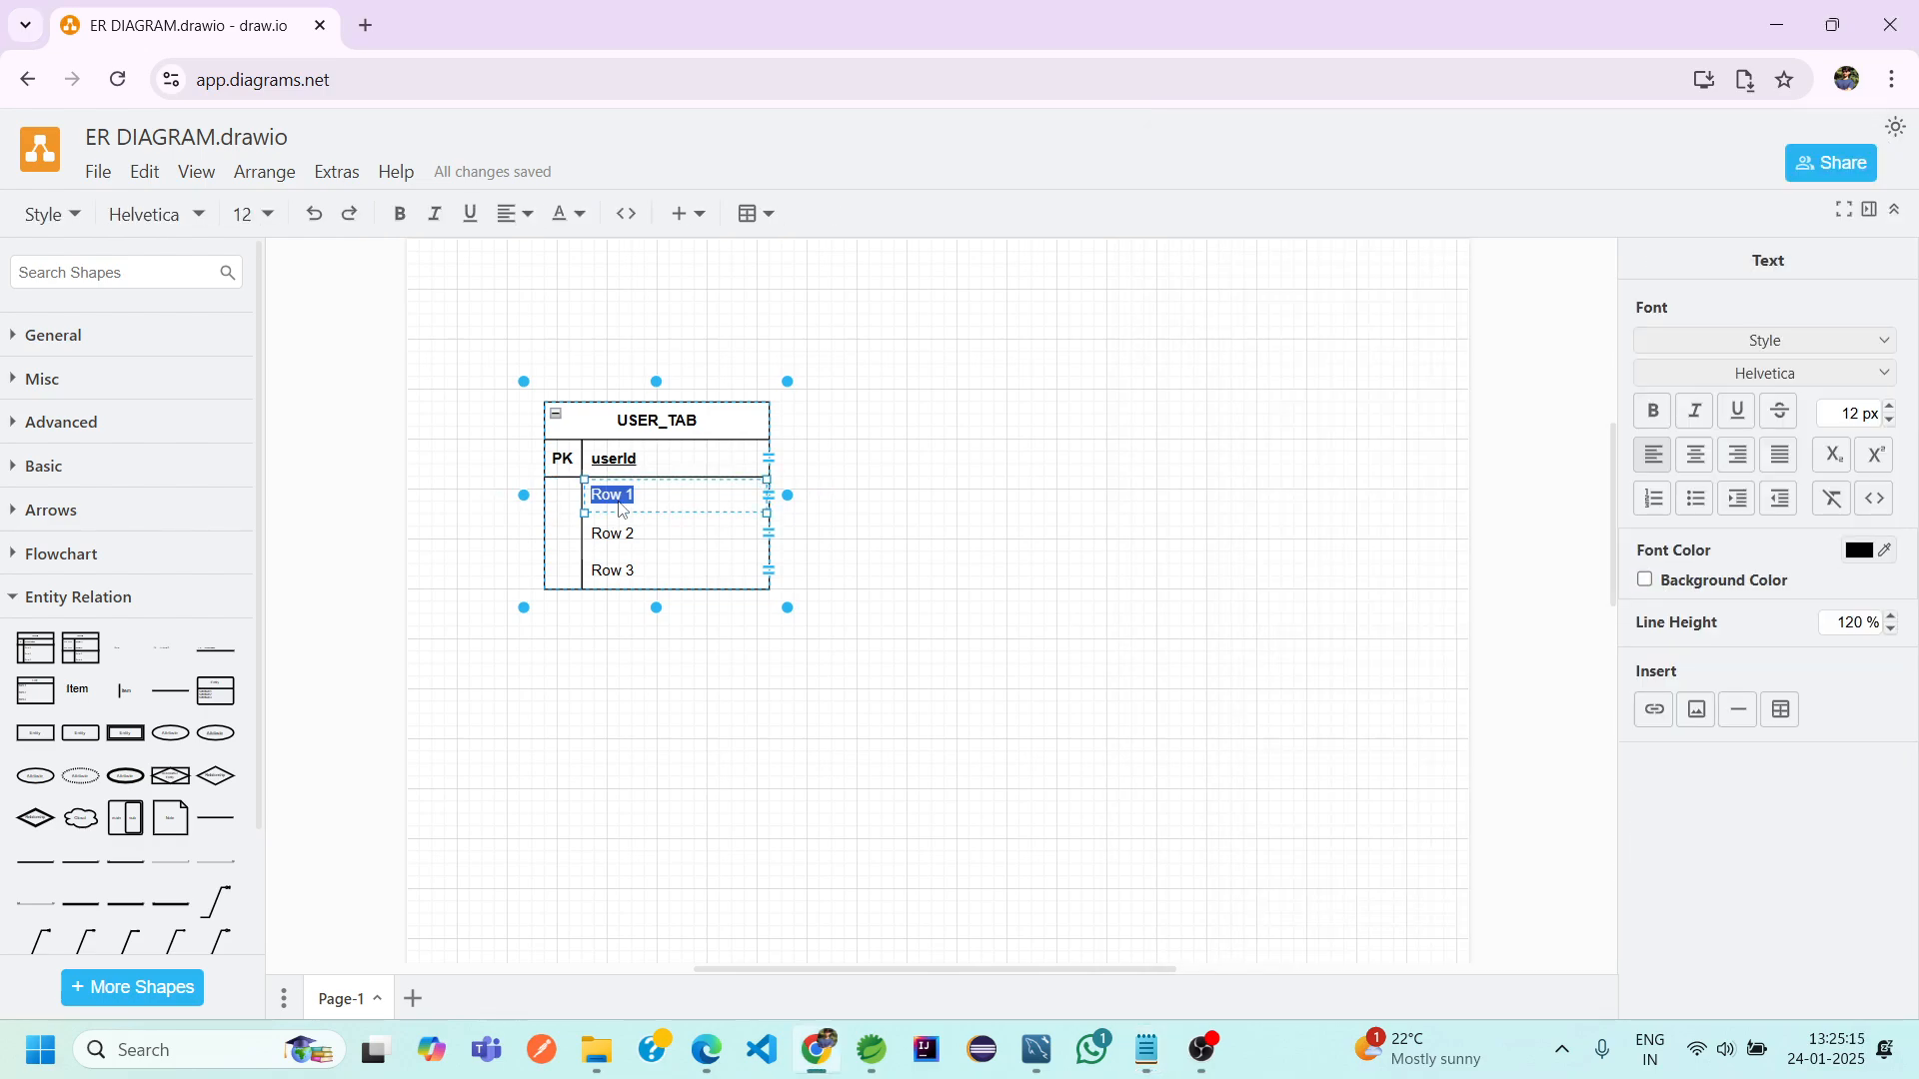
{"action": "type", "text": "name"}
Rename the second and third rows below the primary key of USER_TAB as email and phno
{"action": "left_click", "coordinate": [622, 534]}
{"action": "double_click", "coordinate": [624, 536]}
{"action": "type", "text": "email"}
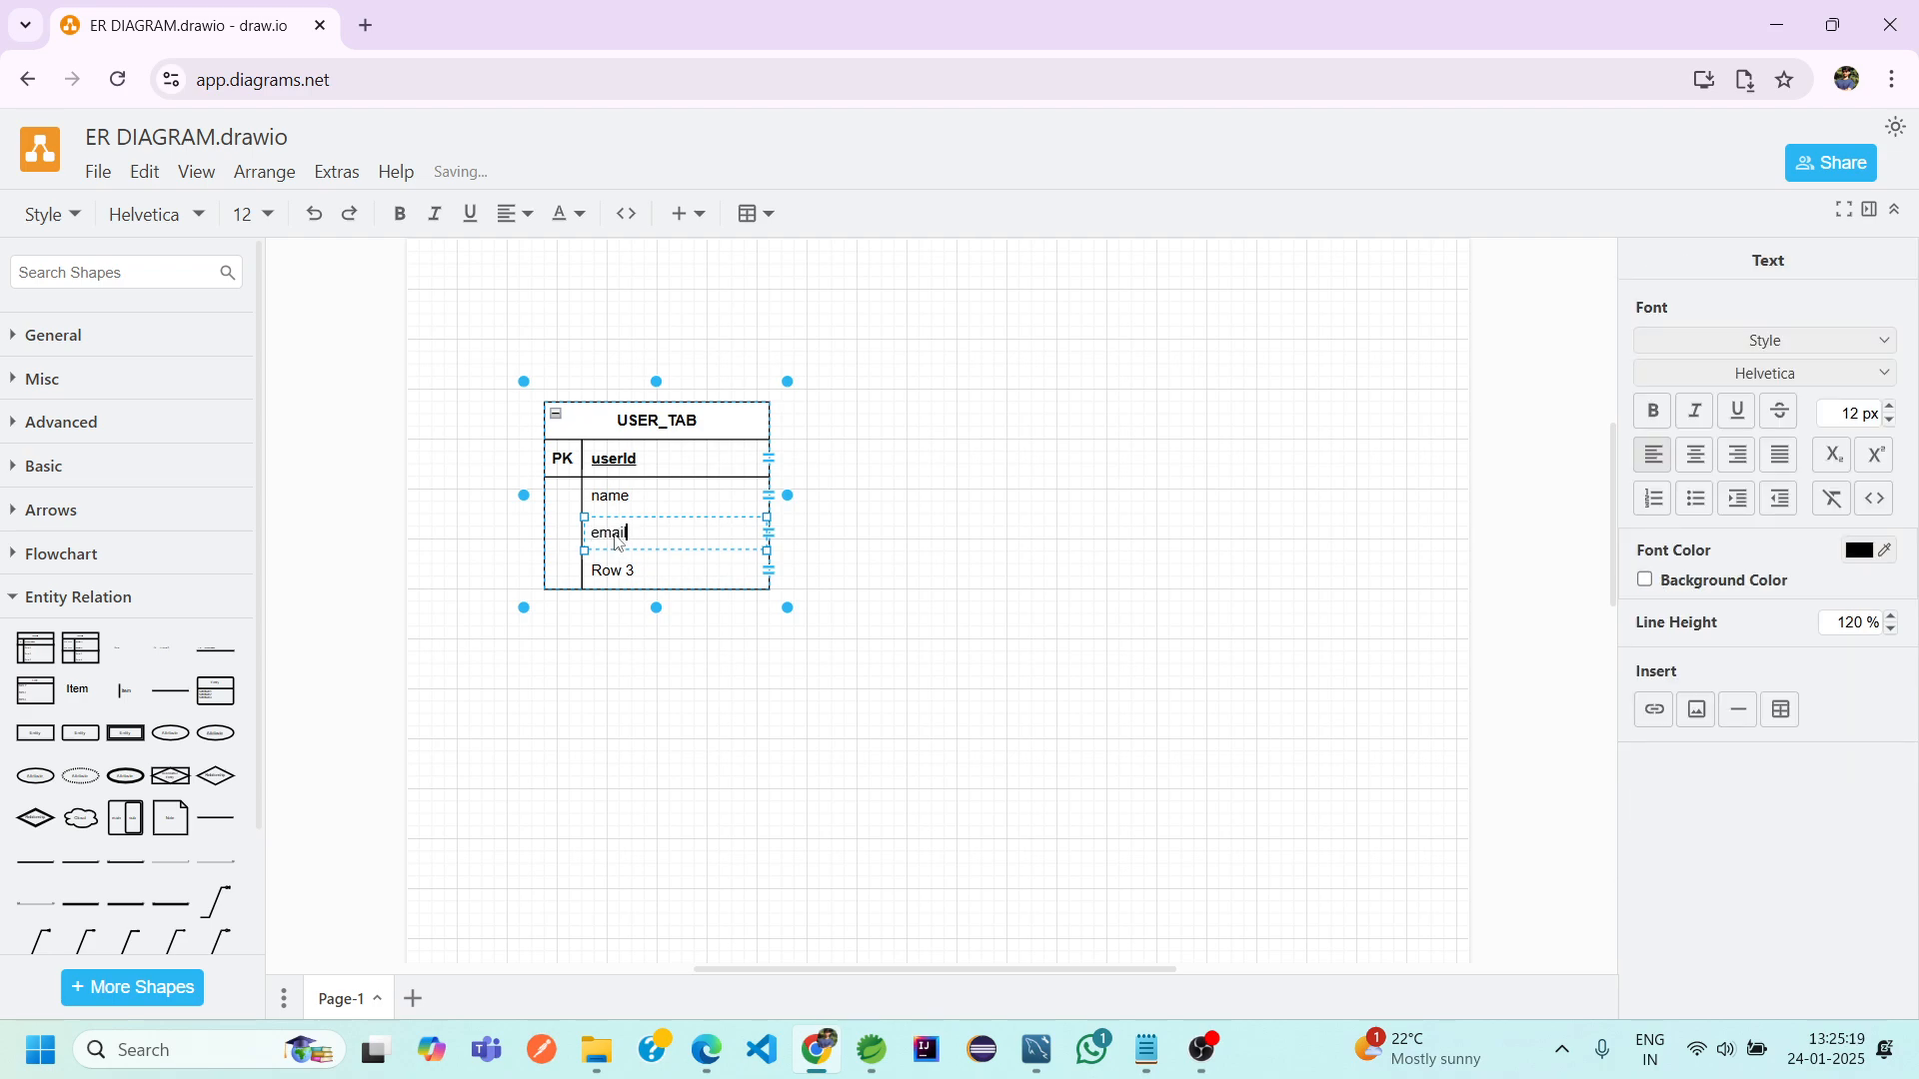
{"action": "left_click", "coordinate": [619, 582]}
{"action": "double_click", "coordinate": [620, 583]}
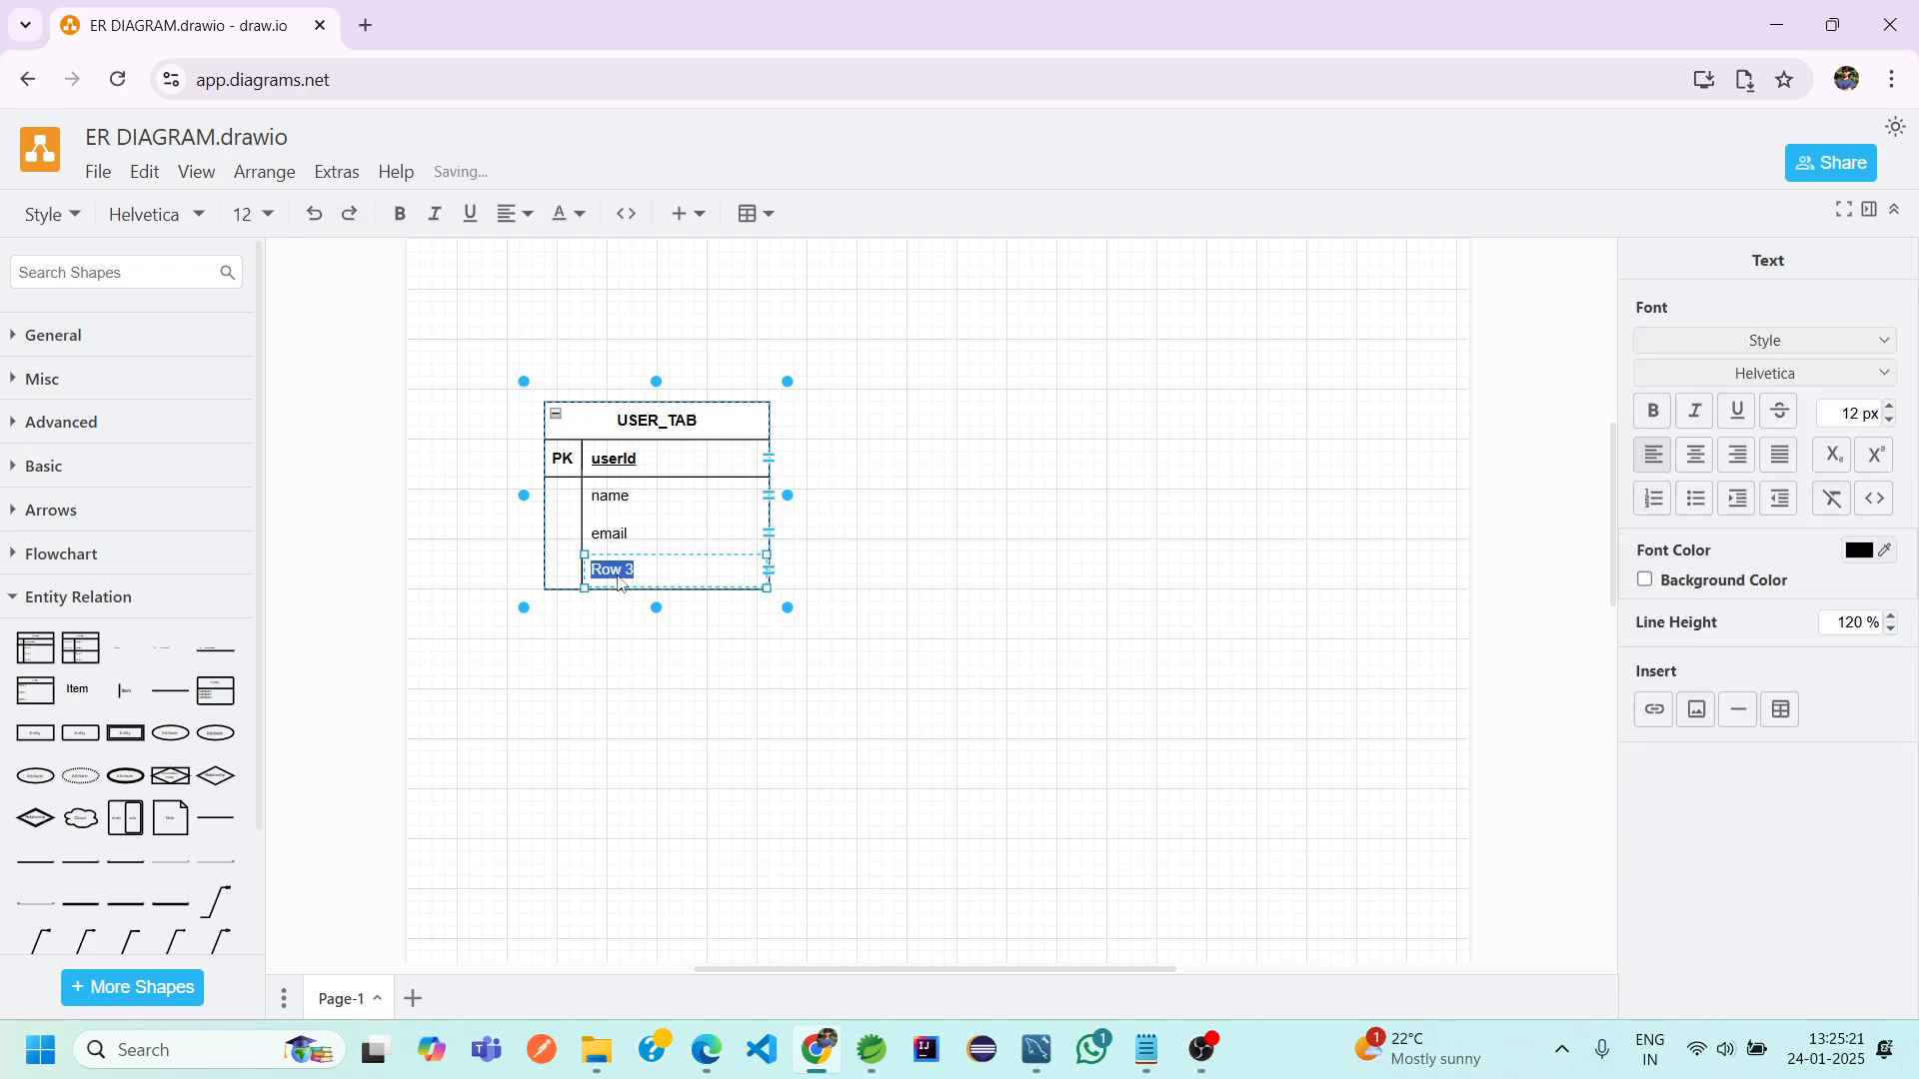
{"action": "type", "text": "phno"}
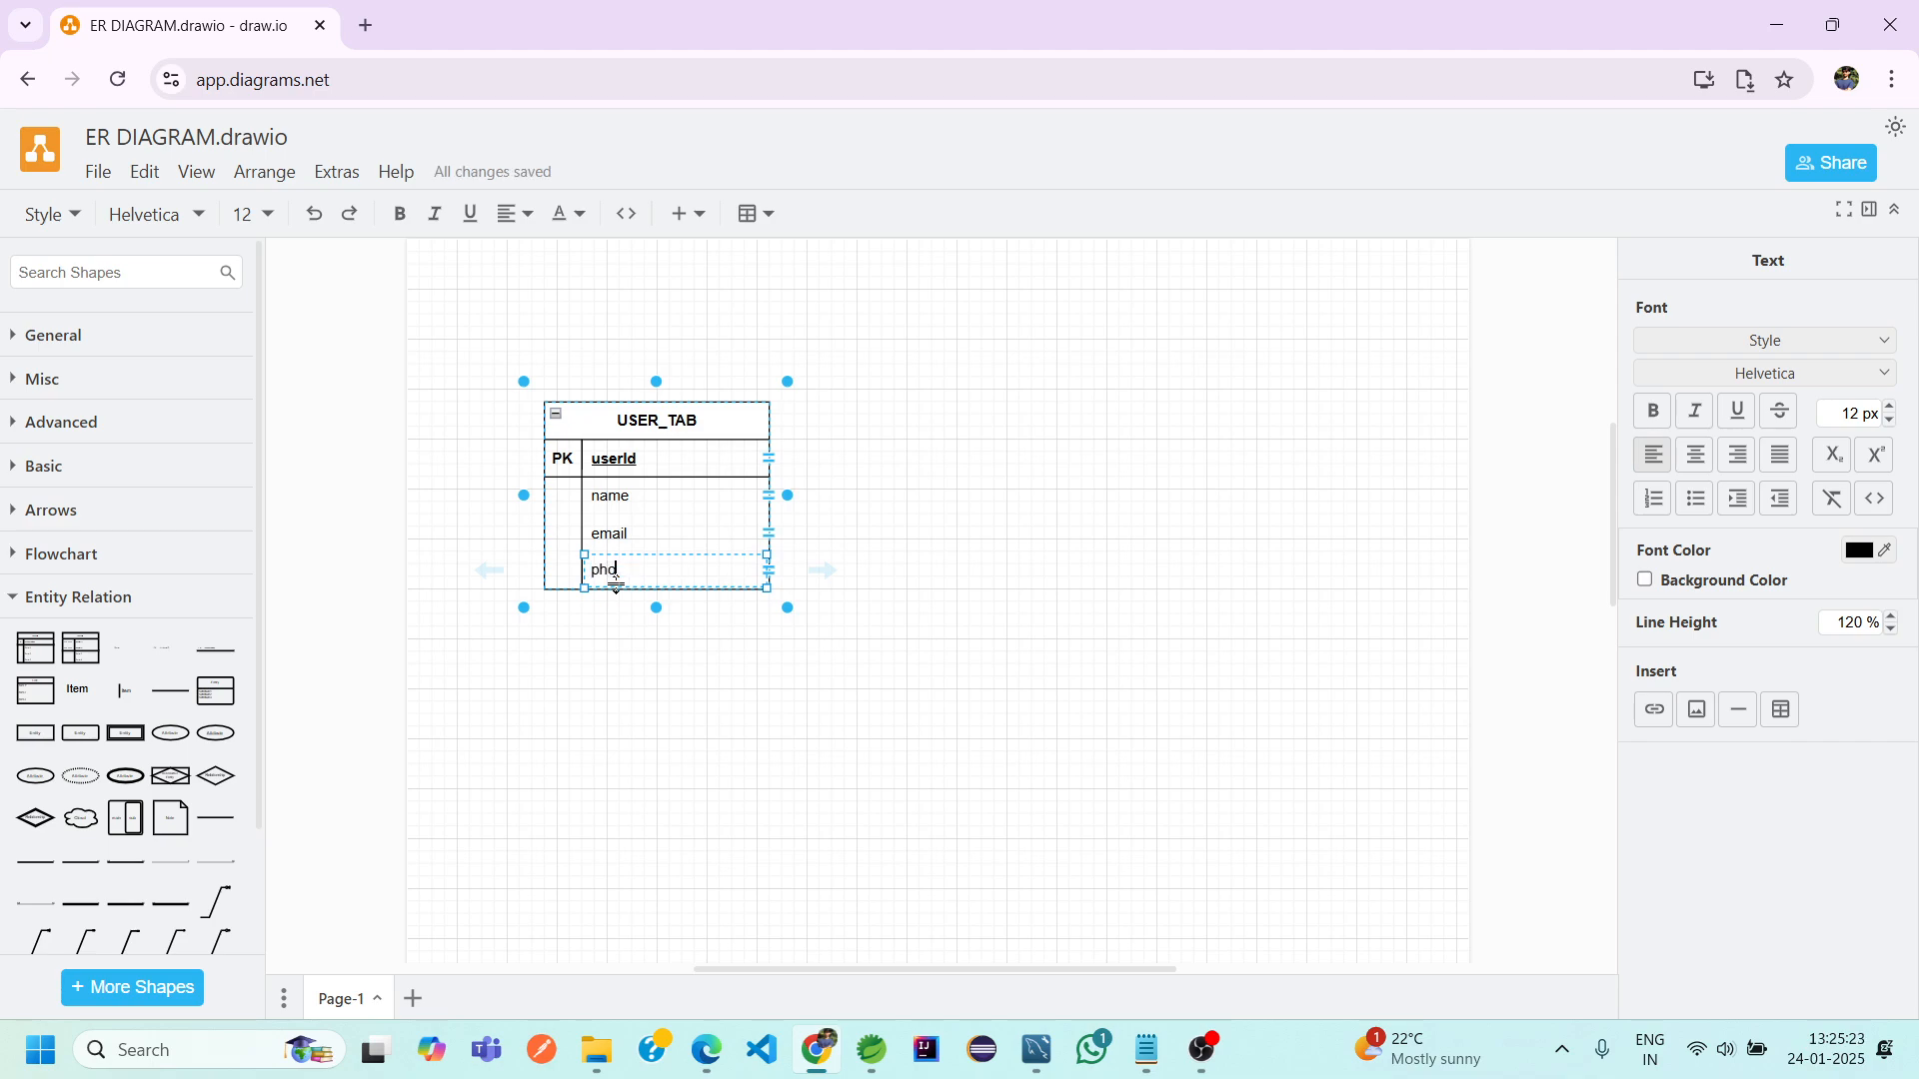
Duplicate the phno row of USER_TAB and rename the copy as password
{"action": "right_click", "coordinate": [768, 571]}
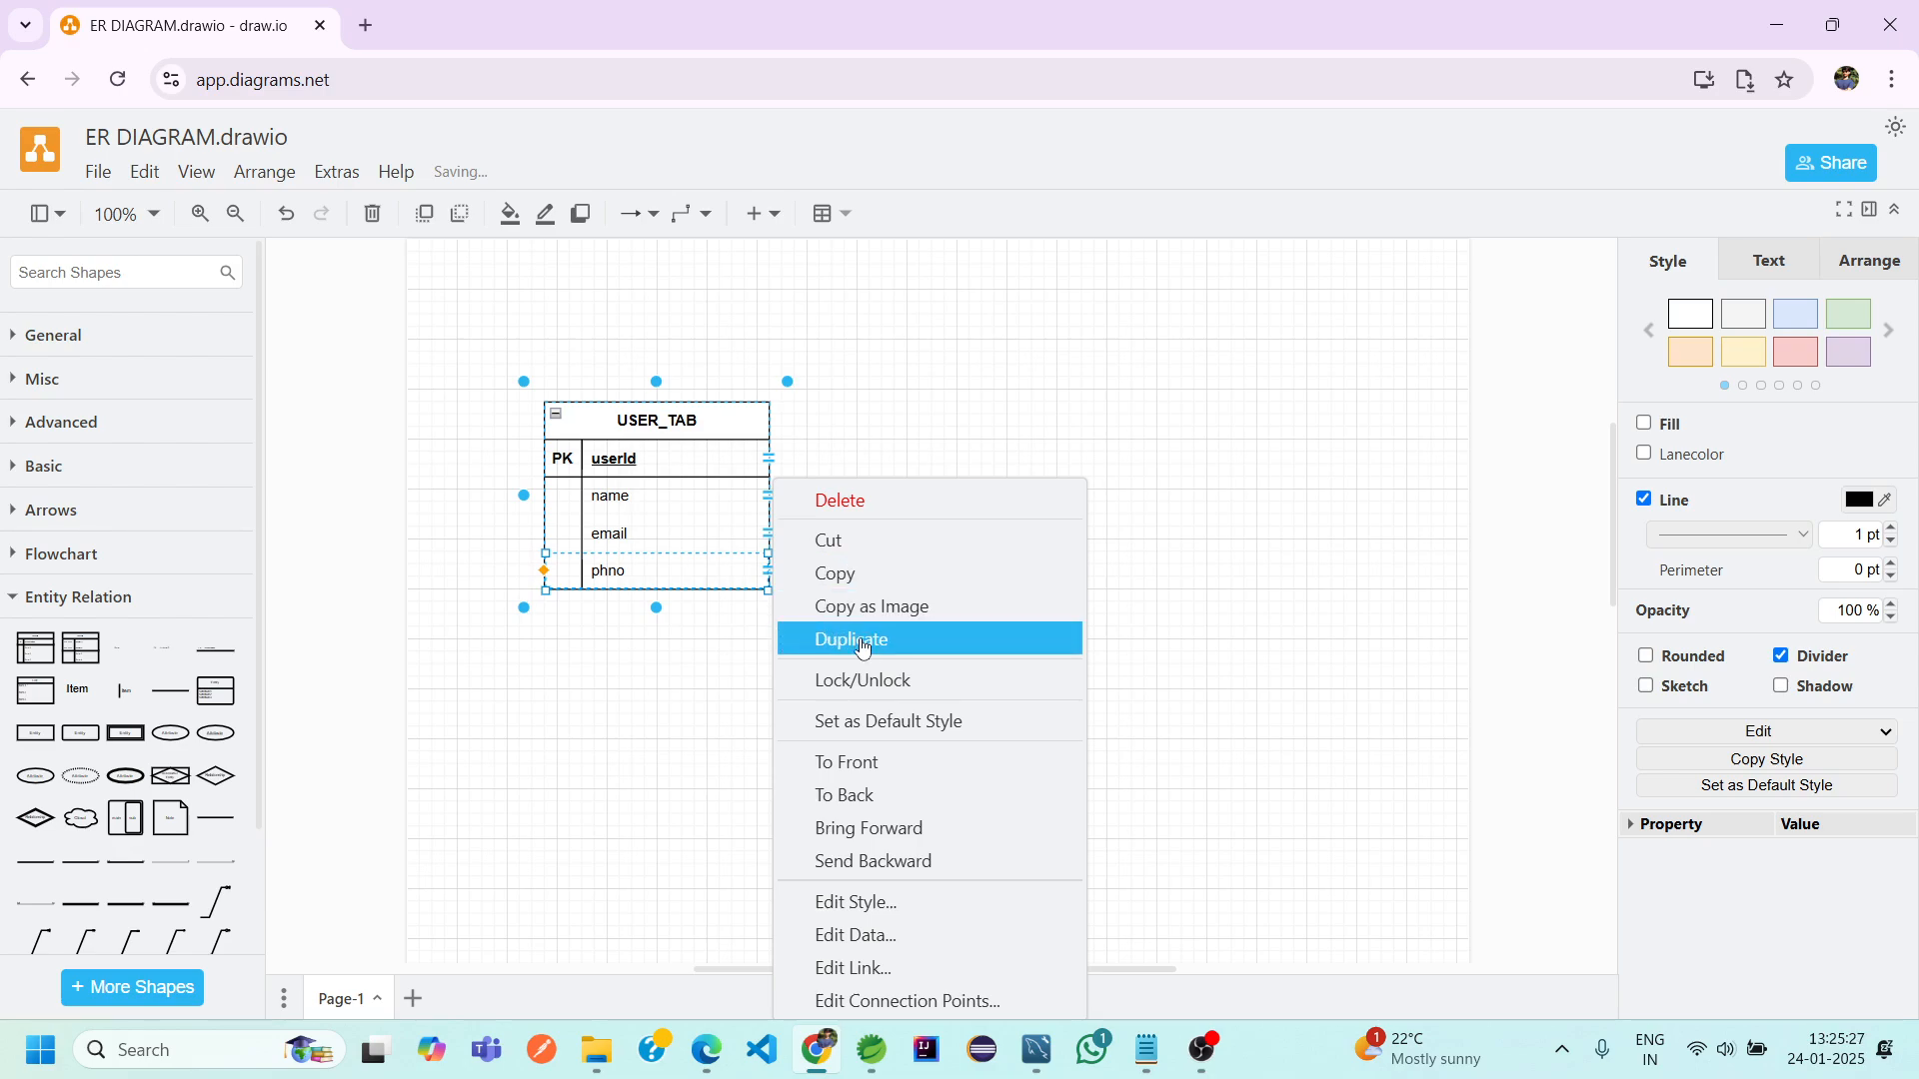
{"action": "left_click", "coordinate": [863, 647]}
{"action": "left_click", "coordinate": [612, 608]}
{"action": "double_click", "coordinate": [613, 609]}
{"action": "key", "text": "BackSpace"}
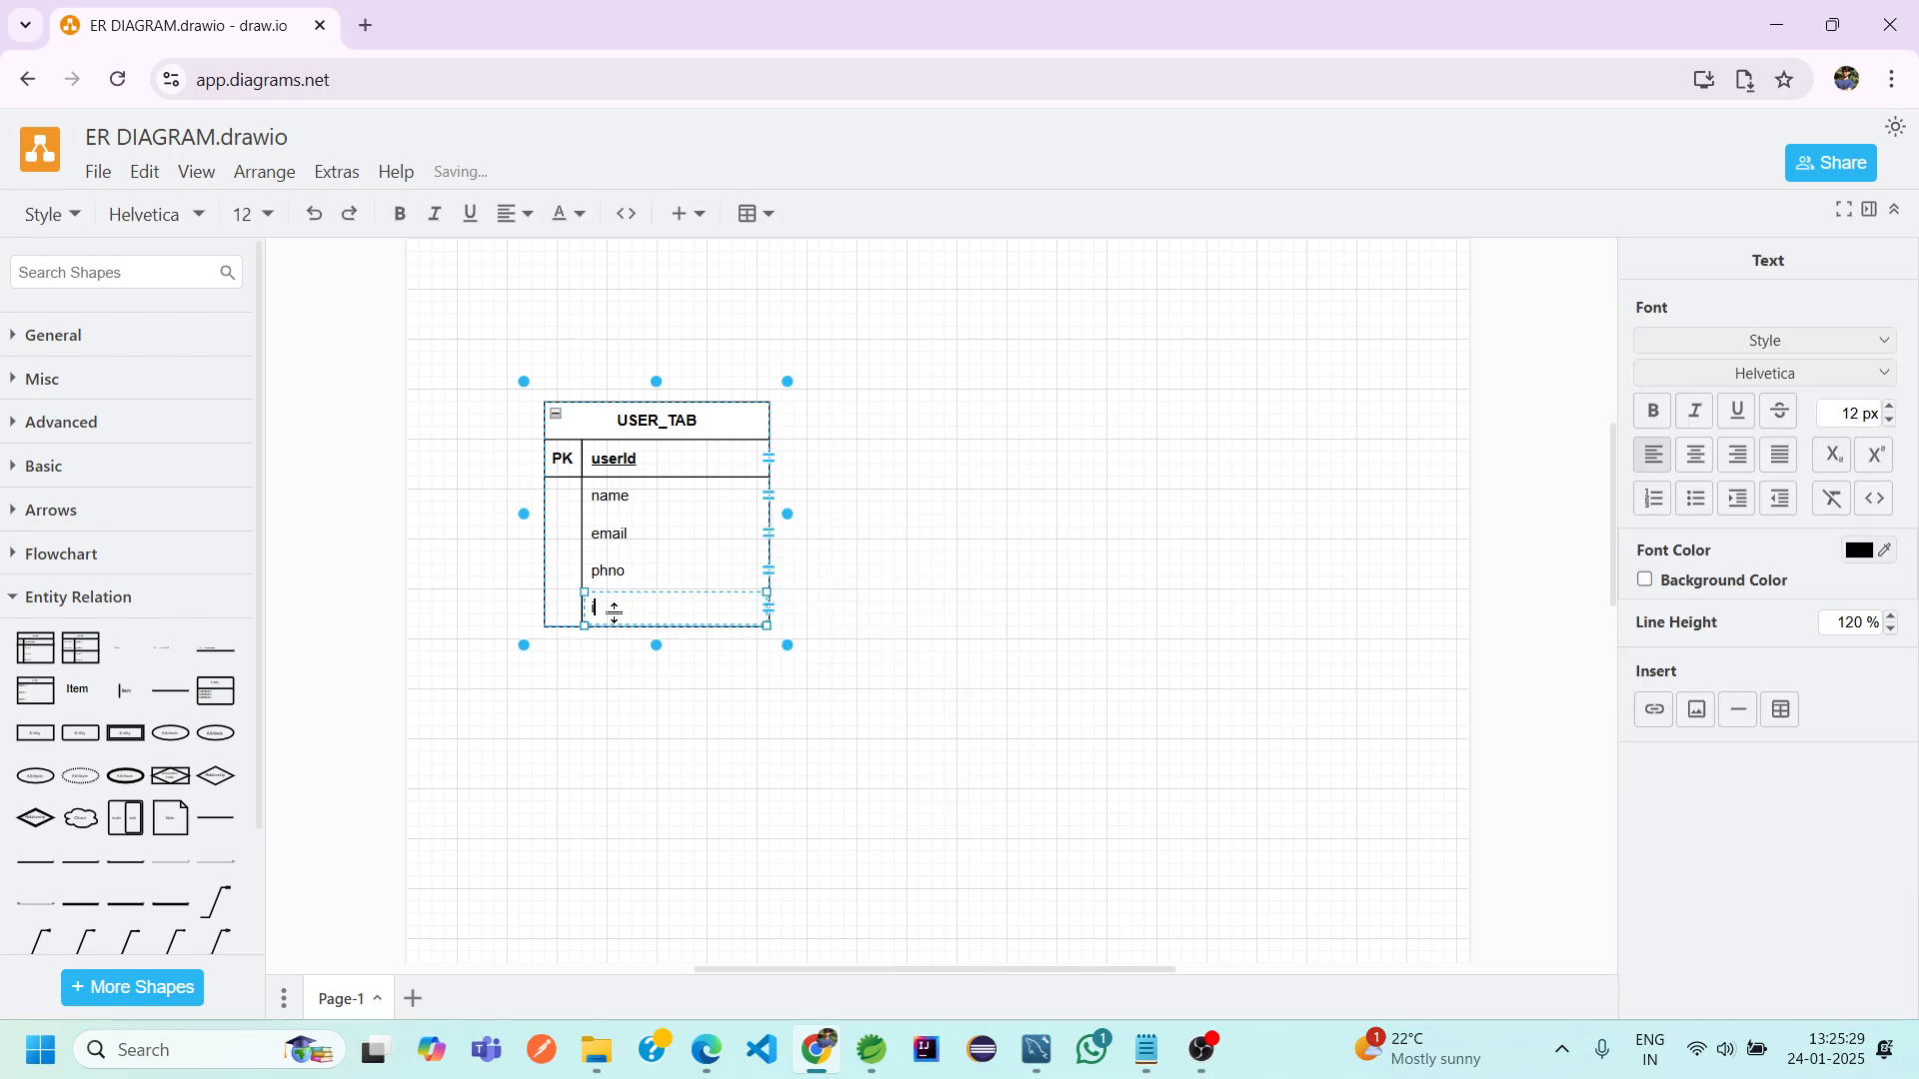
{"action": "type", "text": "is"}
{"action": "type", "text": "ssword"}
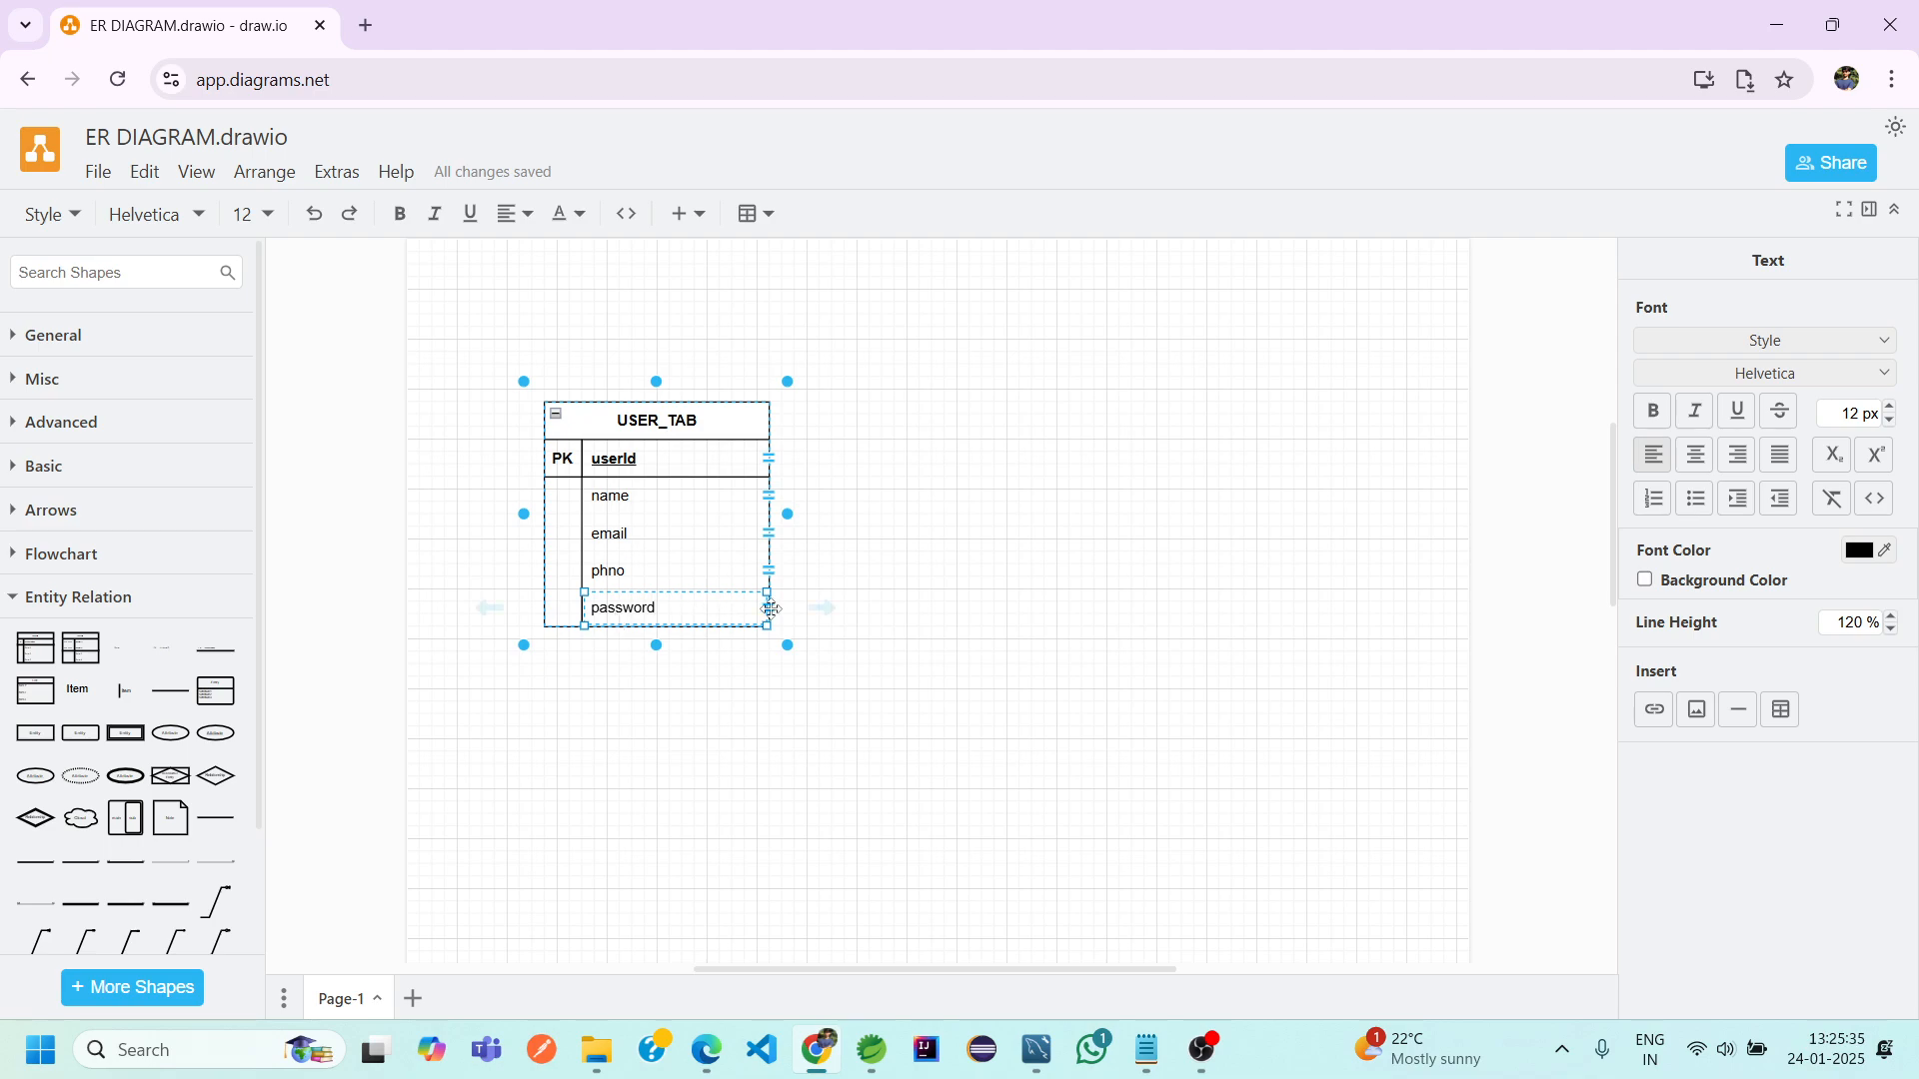
Duplicate the password row of USER_TAB and rename the copy as isReset
{"action": "right_click", "coordinate": [774, 608]}
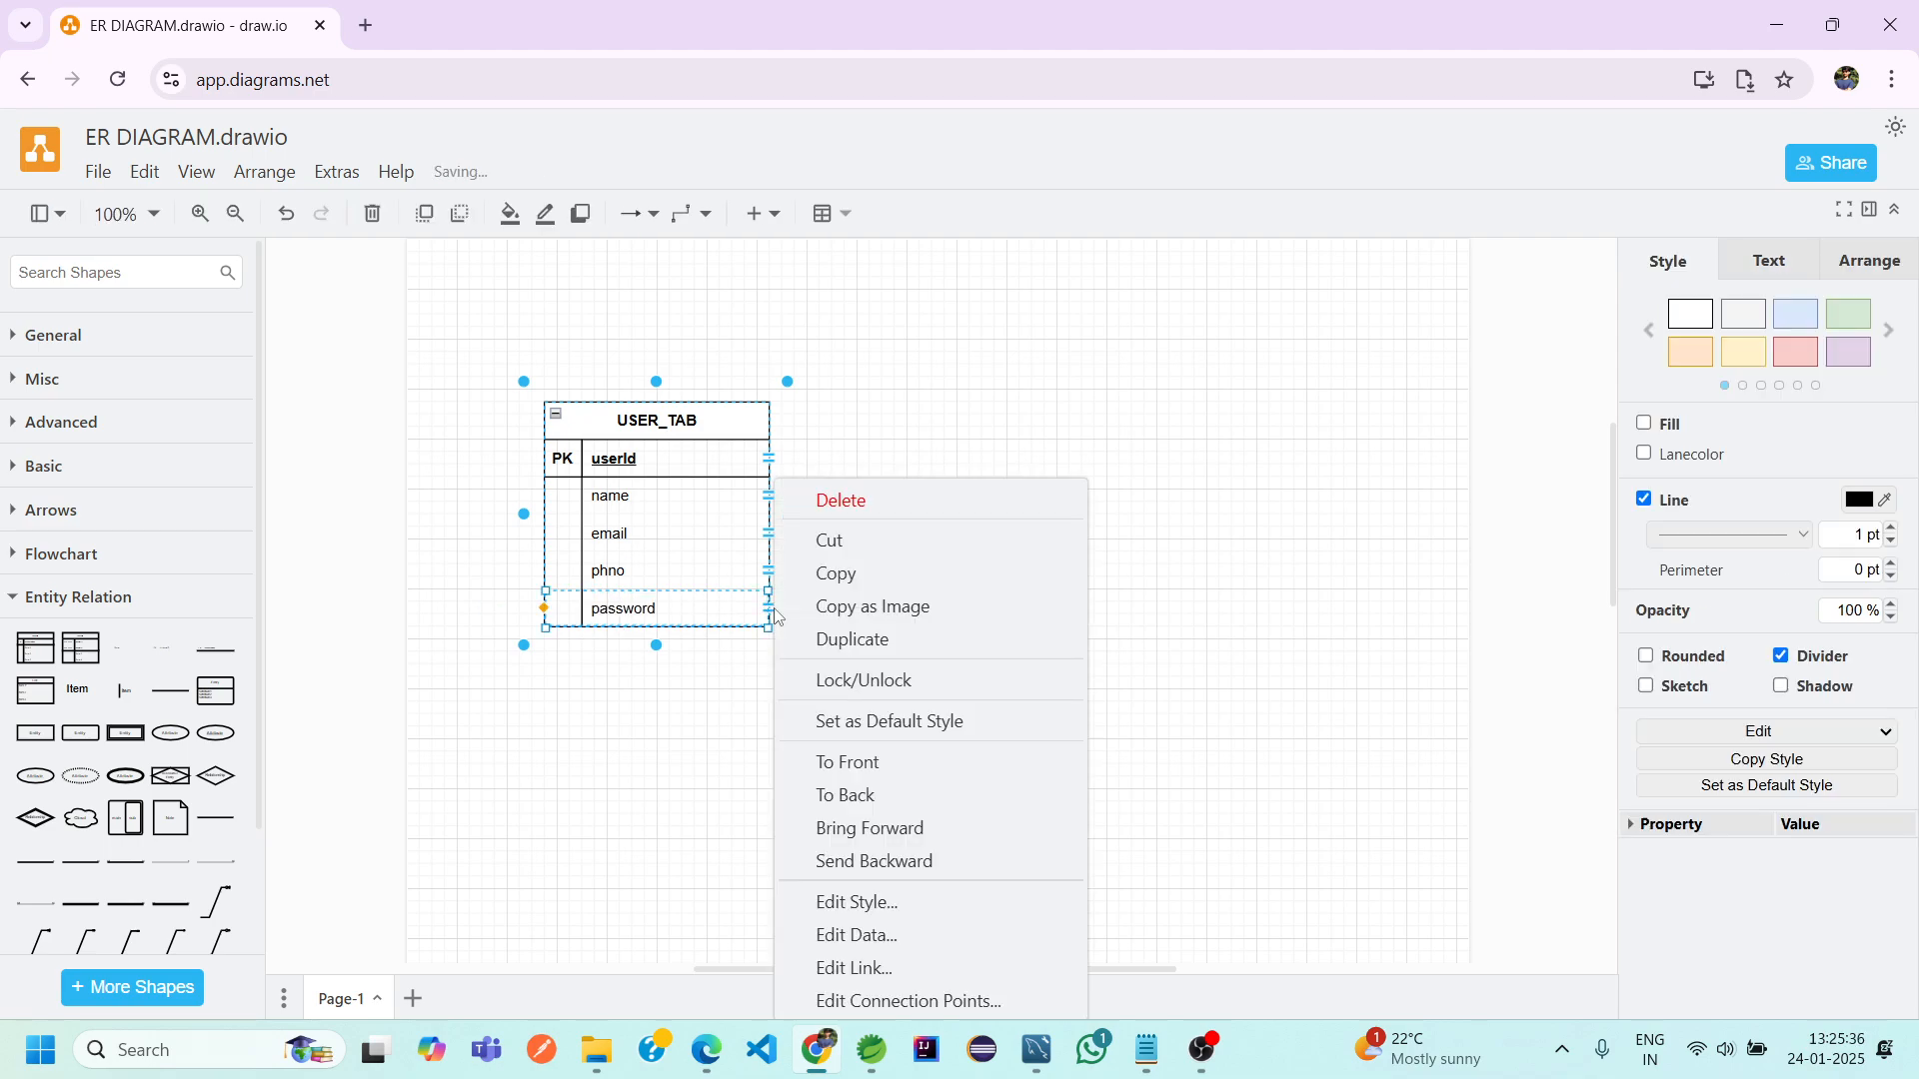
{"action": "left_click", "coordinate": [843, 640]}
{"action": "scroll", "coordinate": [621, 655], "scroll_direction": "up", "scroll_amount": 2}
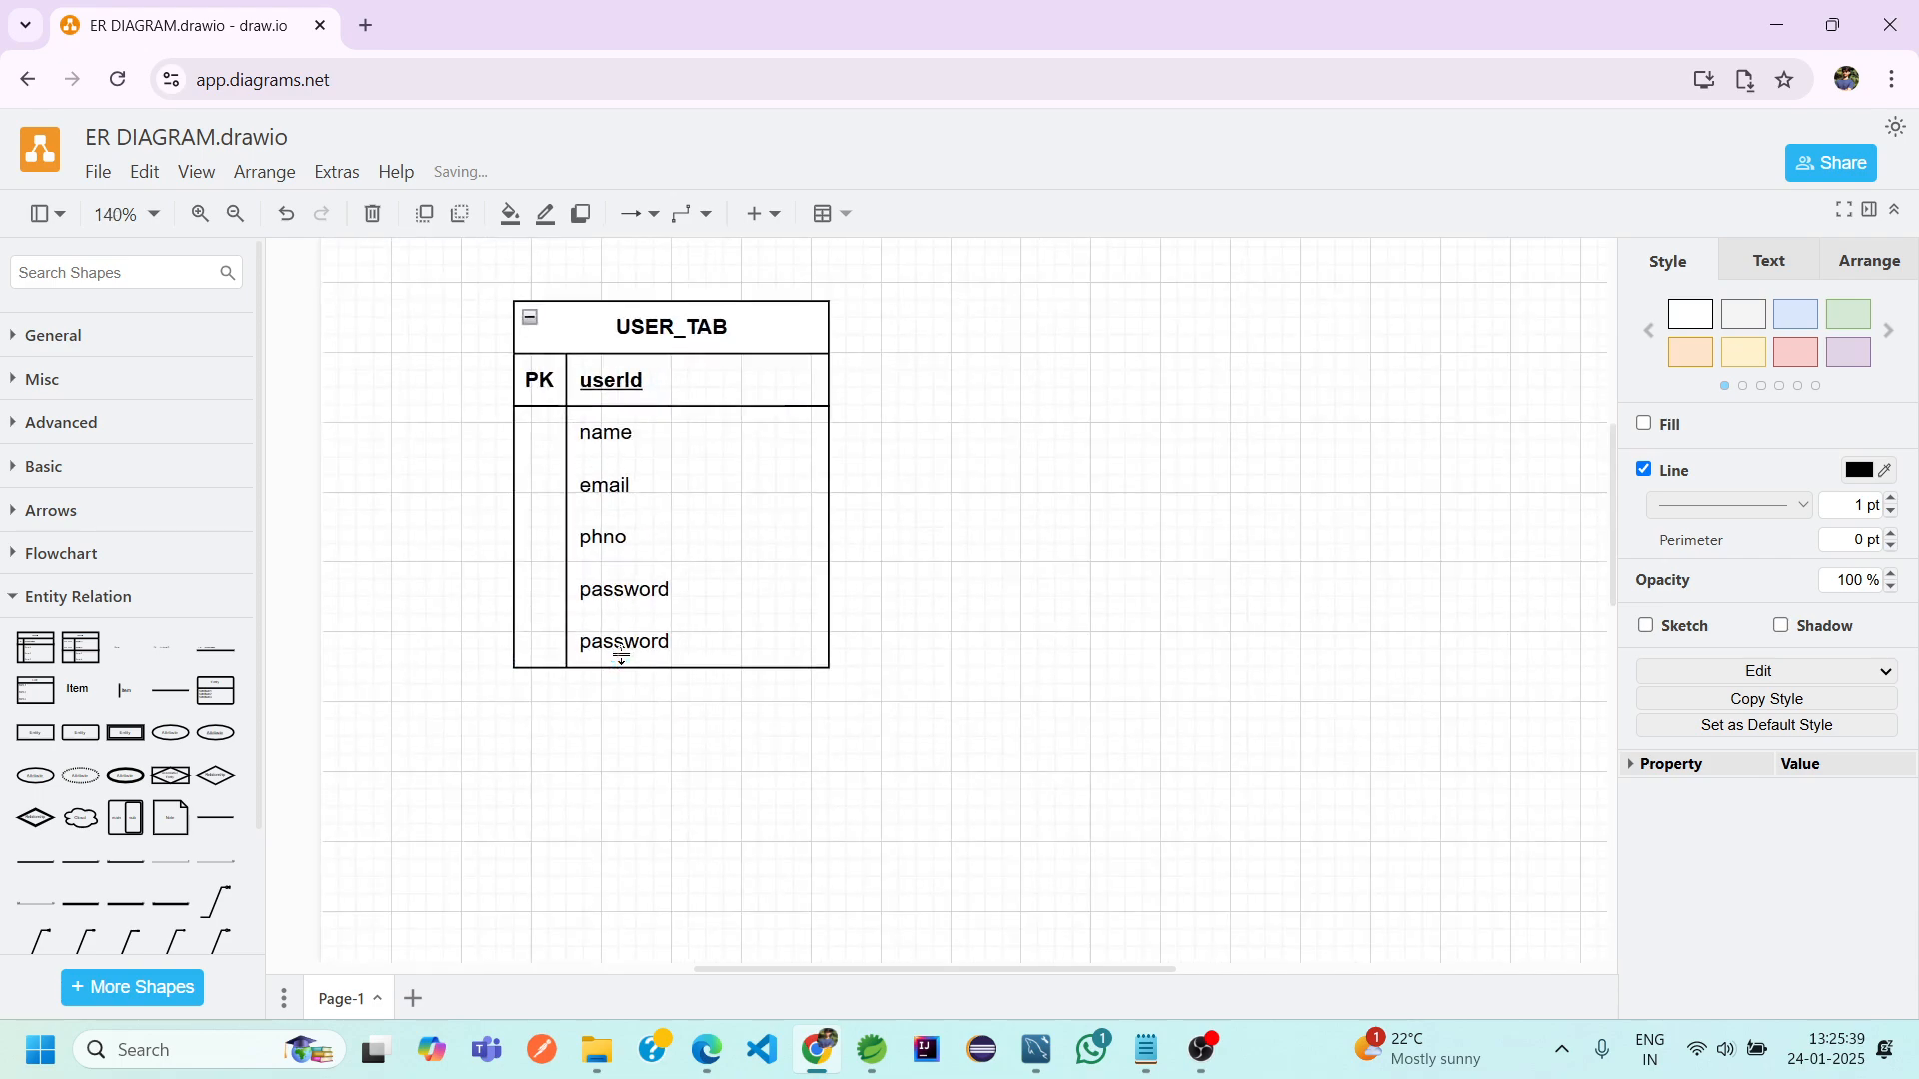
{"action": "left_click", "coordinate": [621, 655]}
{"action": "double_click", "coordinate": [627, 649]}
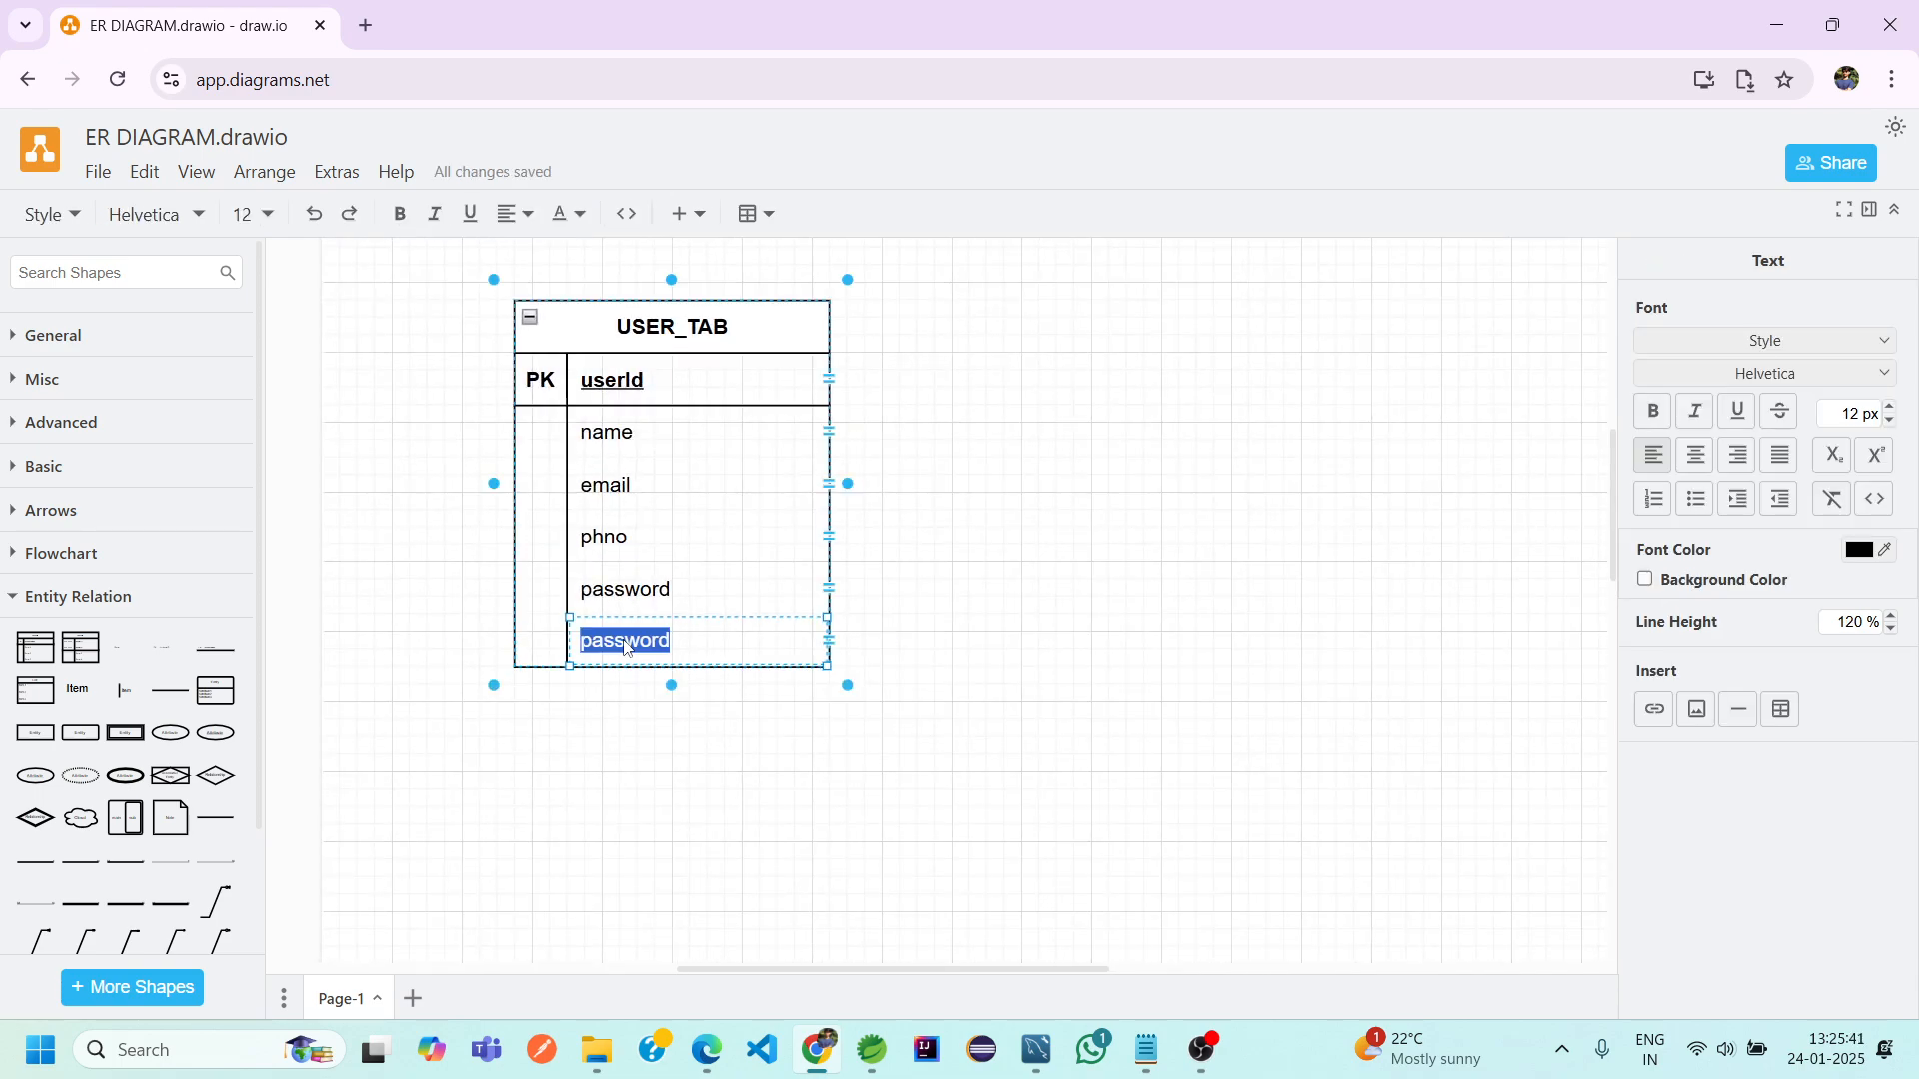
{"action": "type", "text": "isReset"}
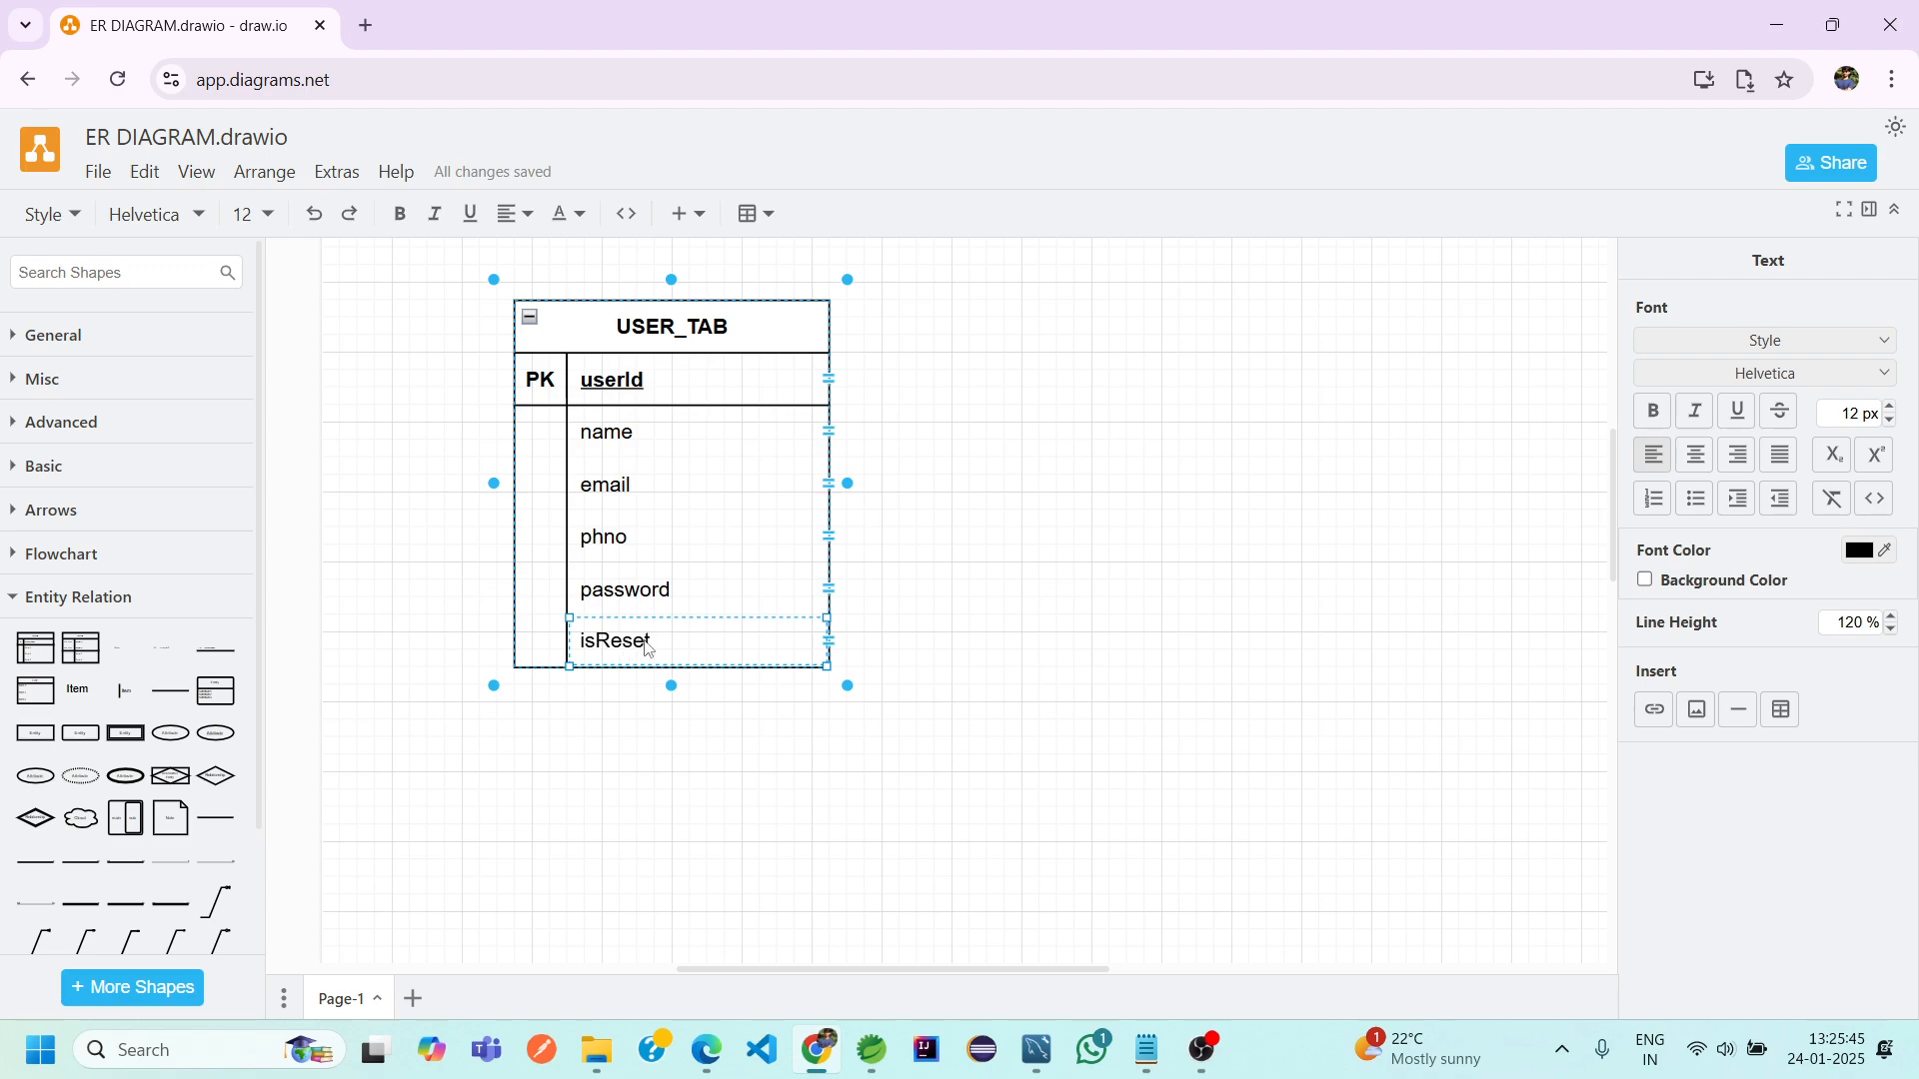
Duplicate the isReset row of USER_TAB and rename the copy as countryId
{"action": "right_click", "coordinate": [827, 637]}
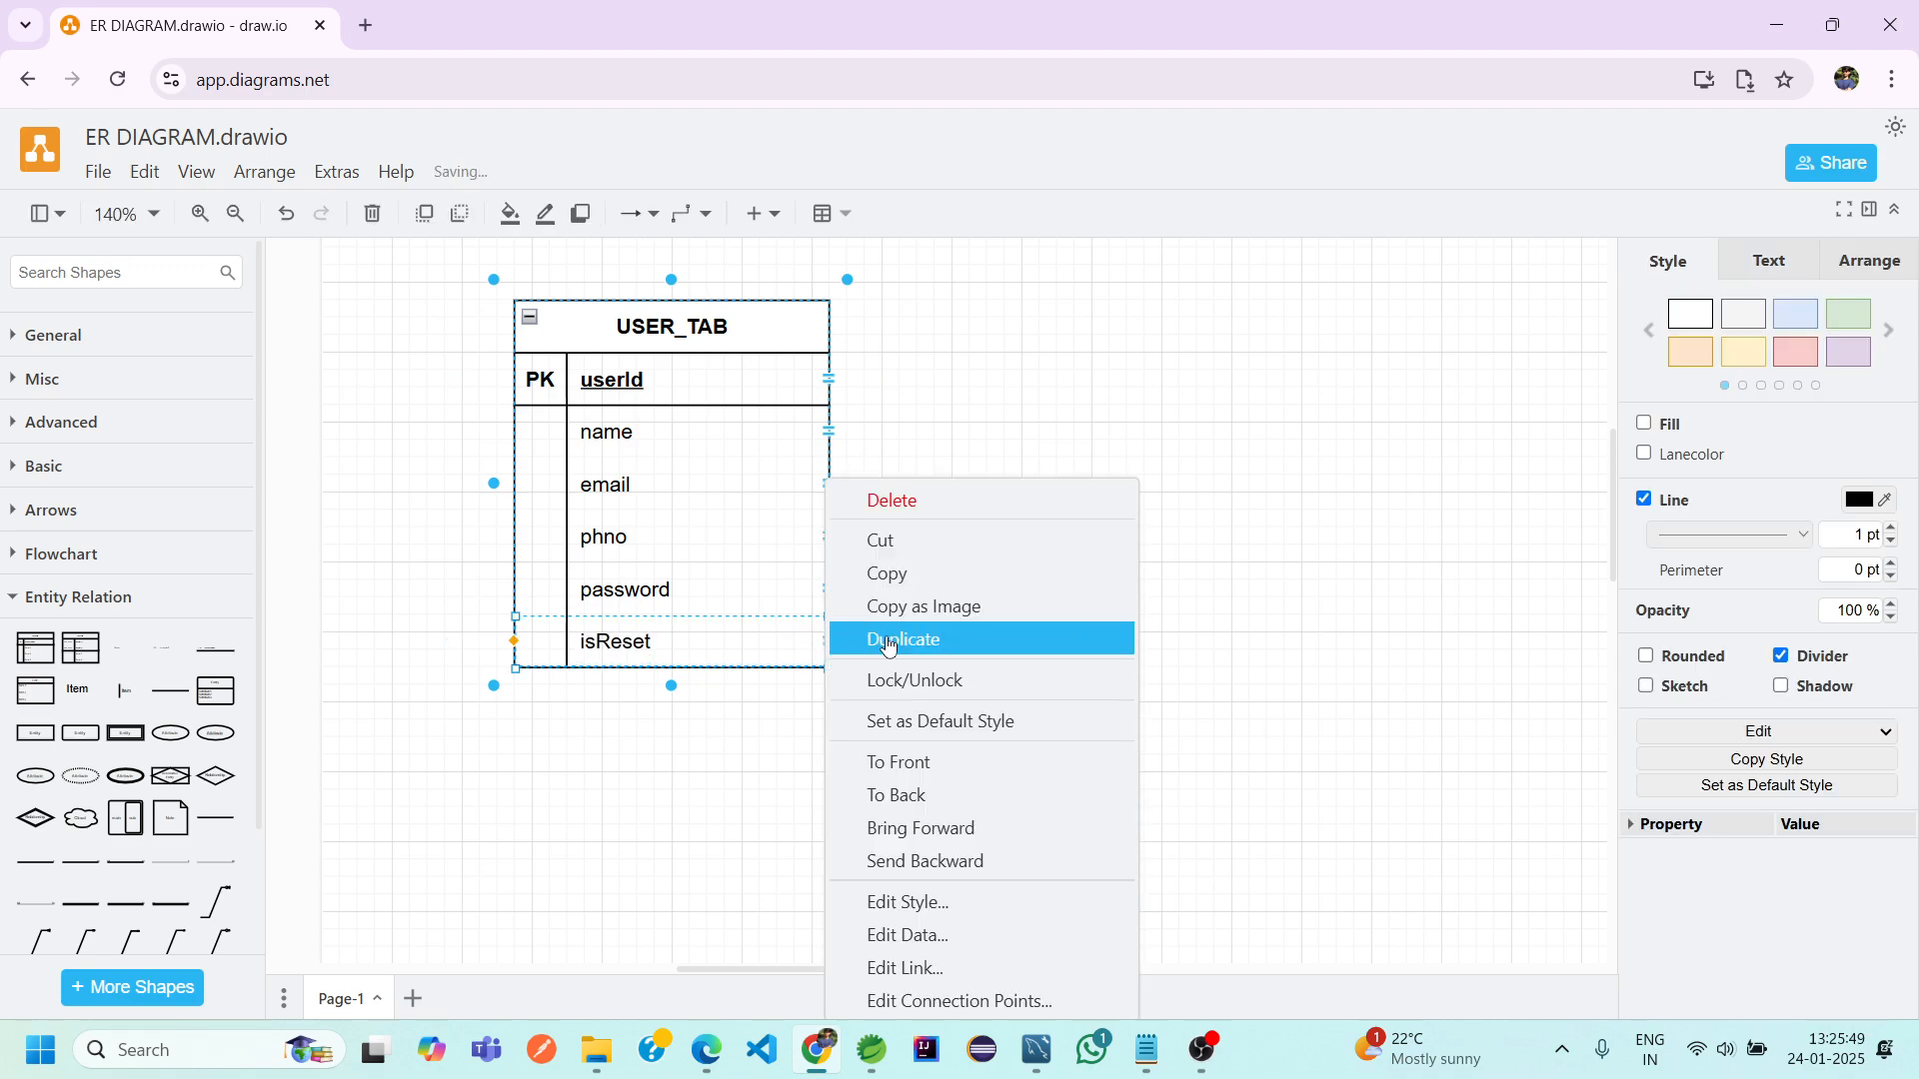
{"action": "left_click", "coordinate": [890, 644]}
{"action": "double_click", "coordinate": [639, 692]}
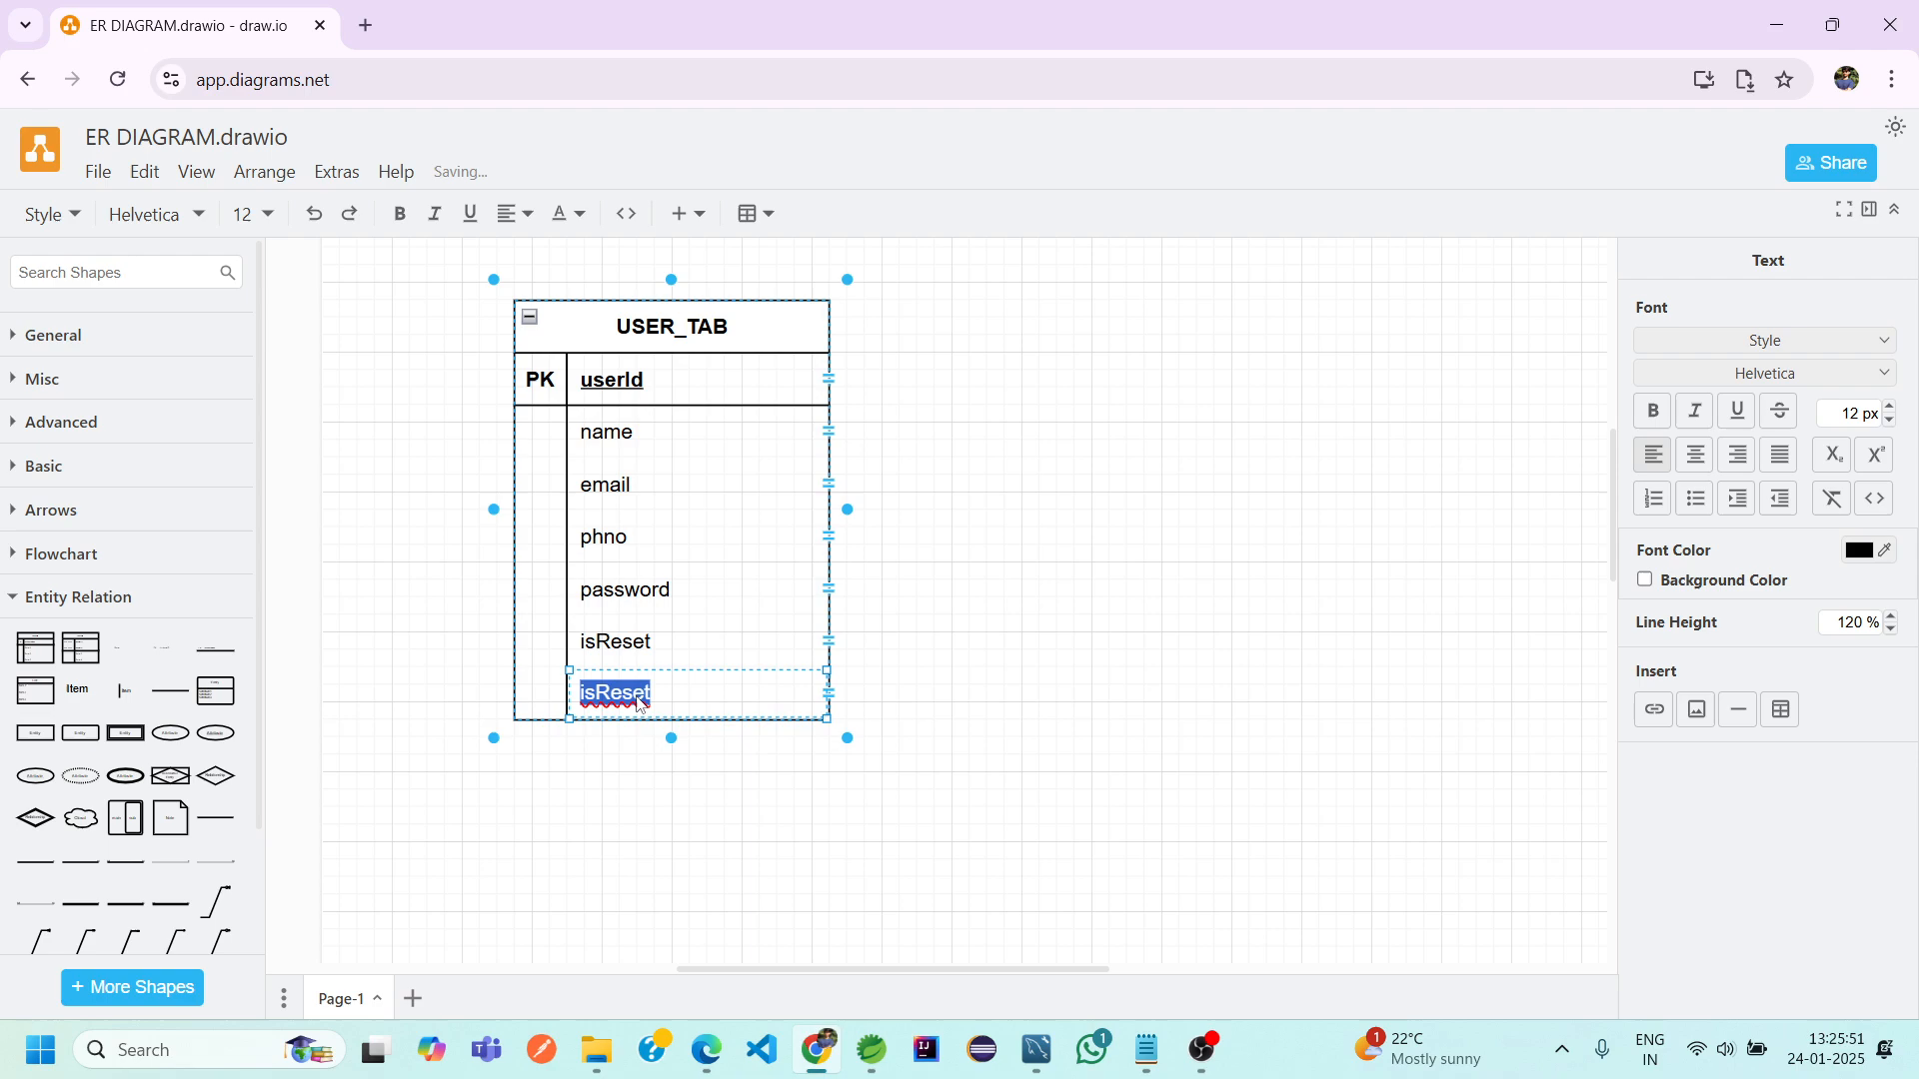
{"action": "type", "text": "countryId"}
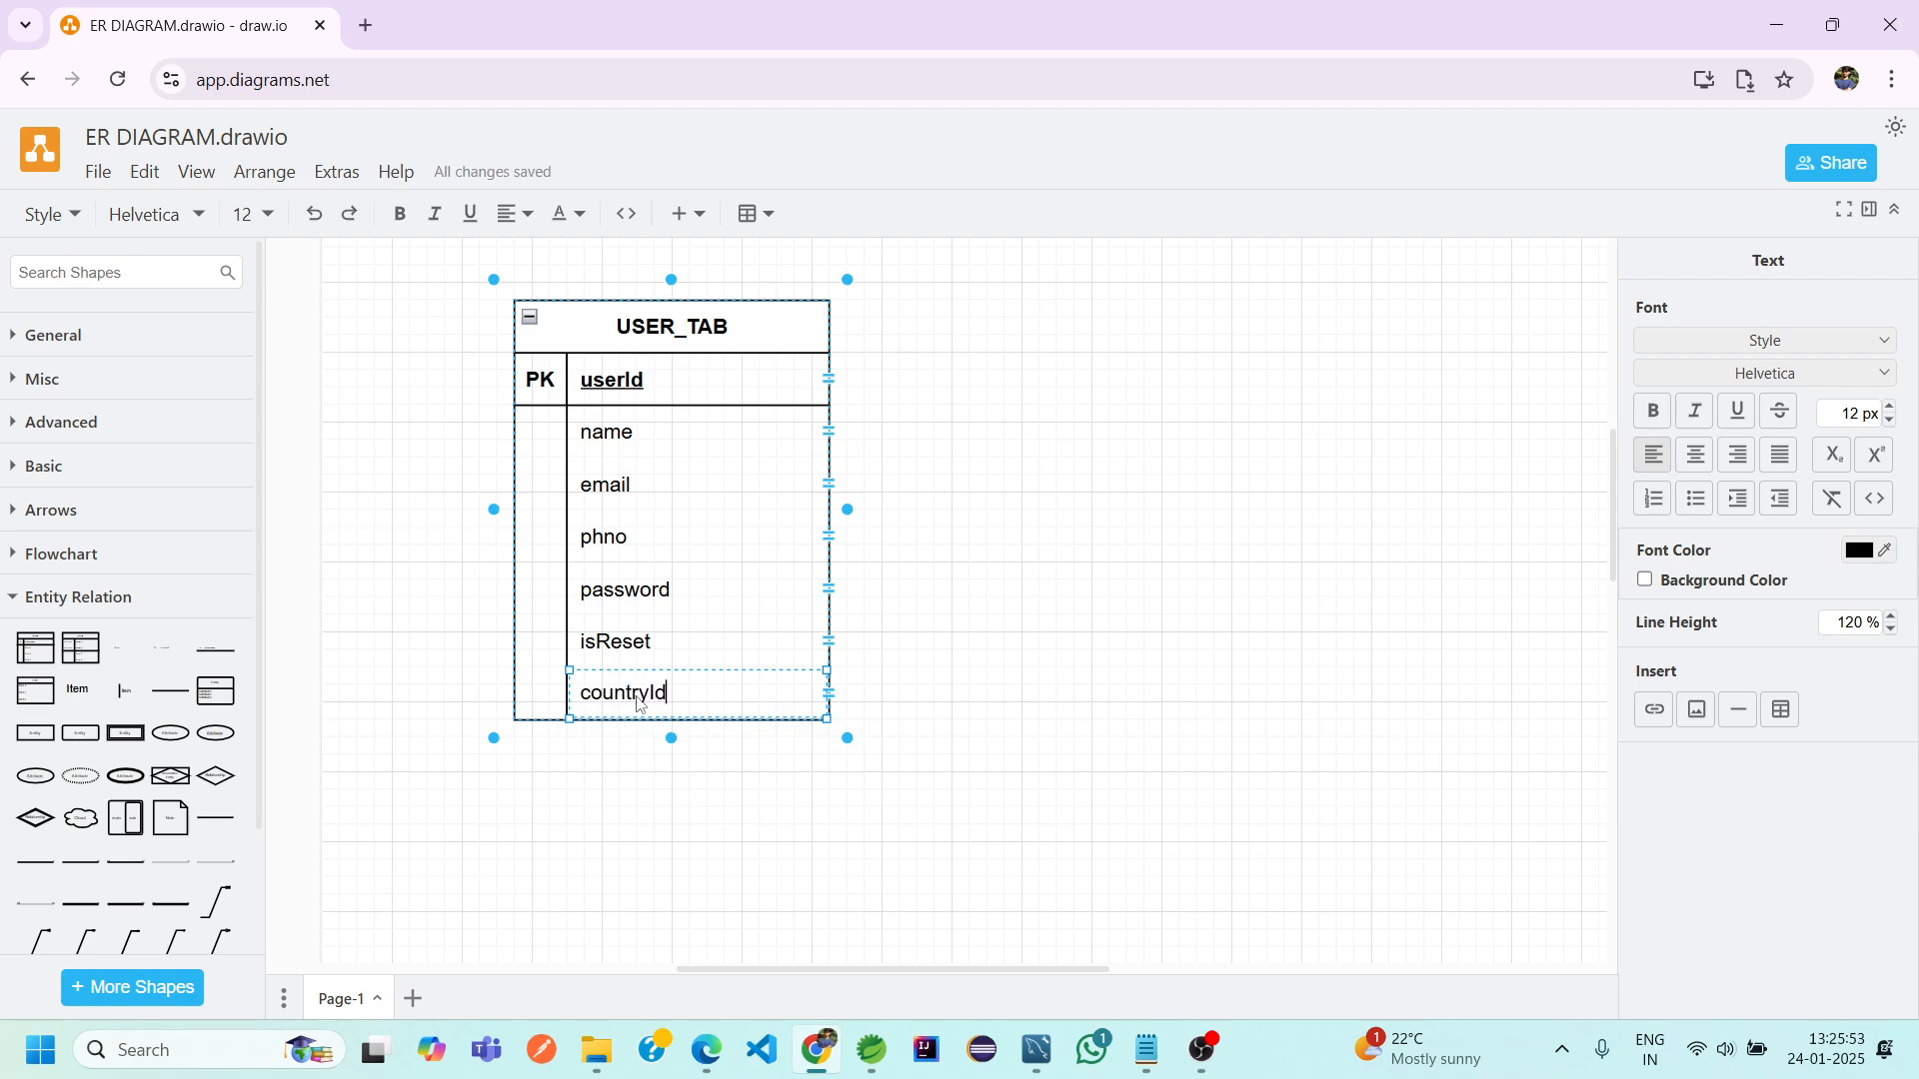
{"action": "right_click", "coordinate": [826, 693]}
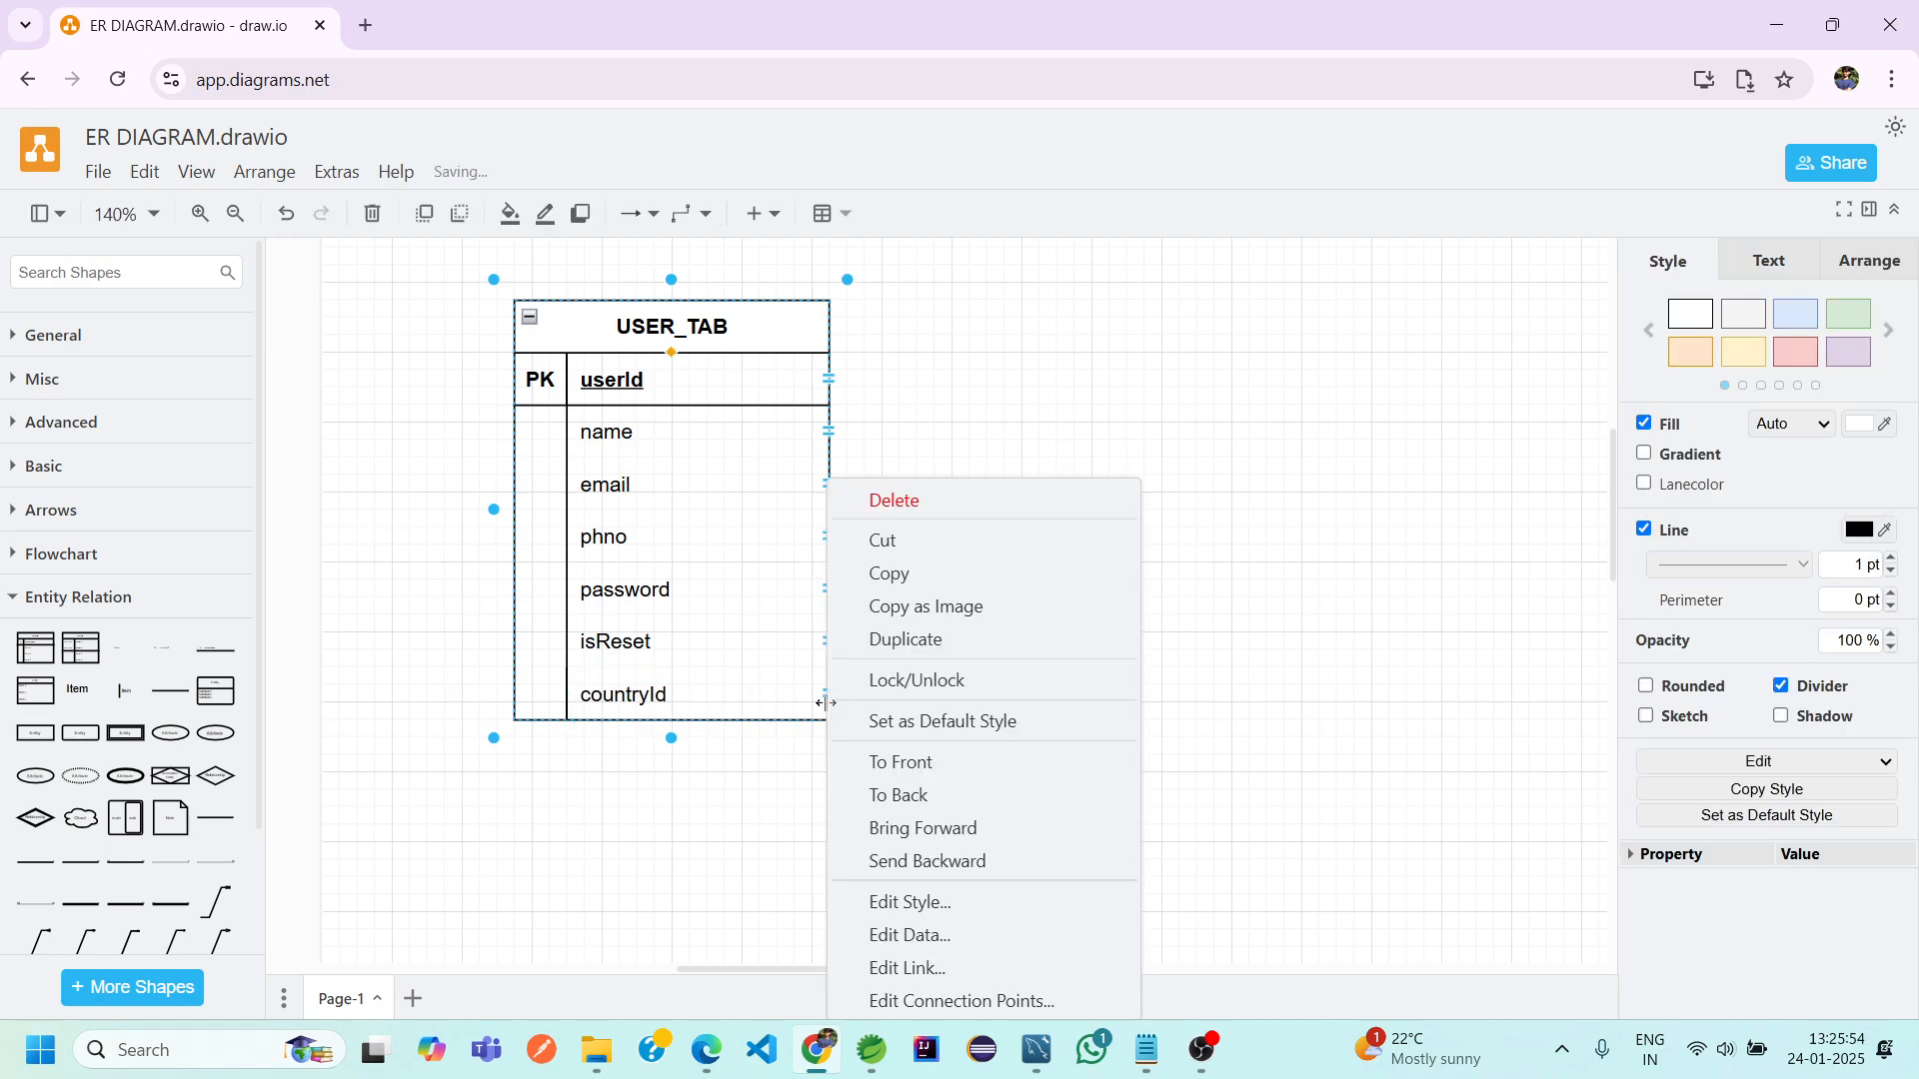
{"action": "left_click", "coordinate": [919, 640]}
{"action": "key", "text": "ctrl+z"}
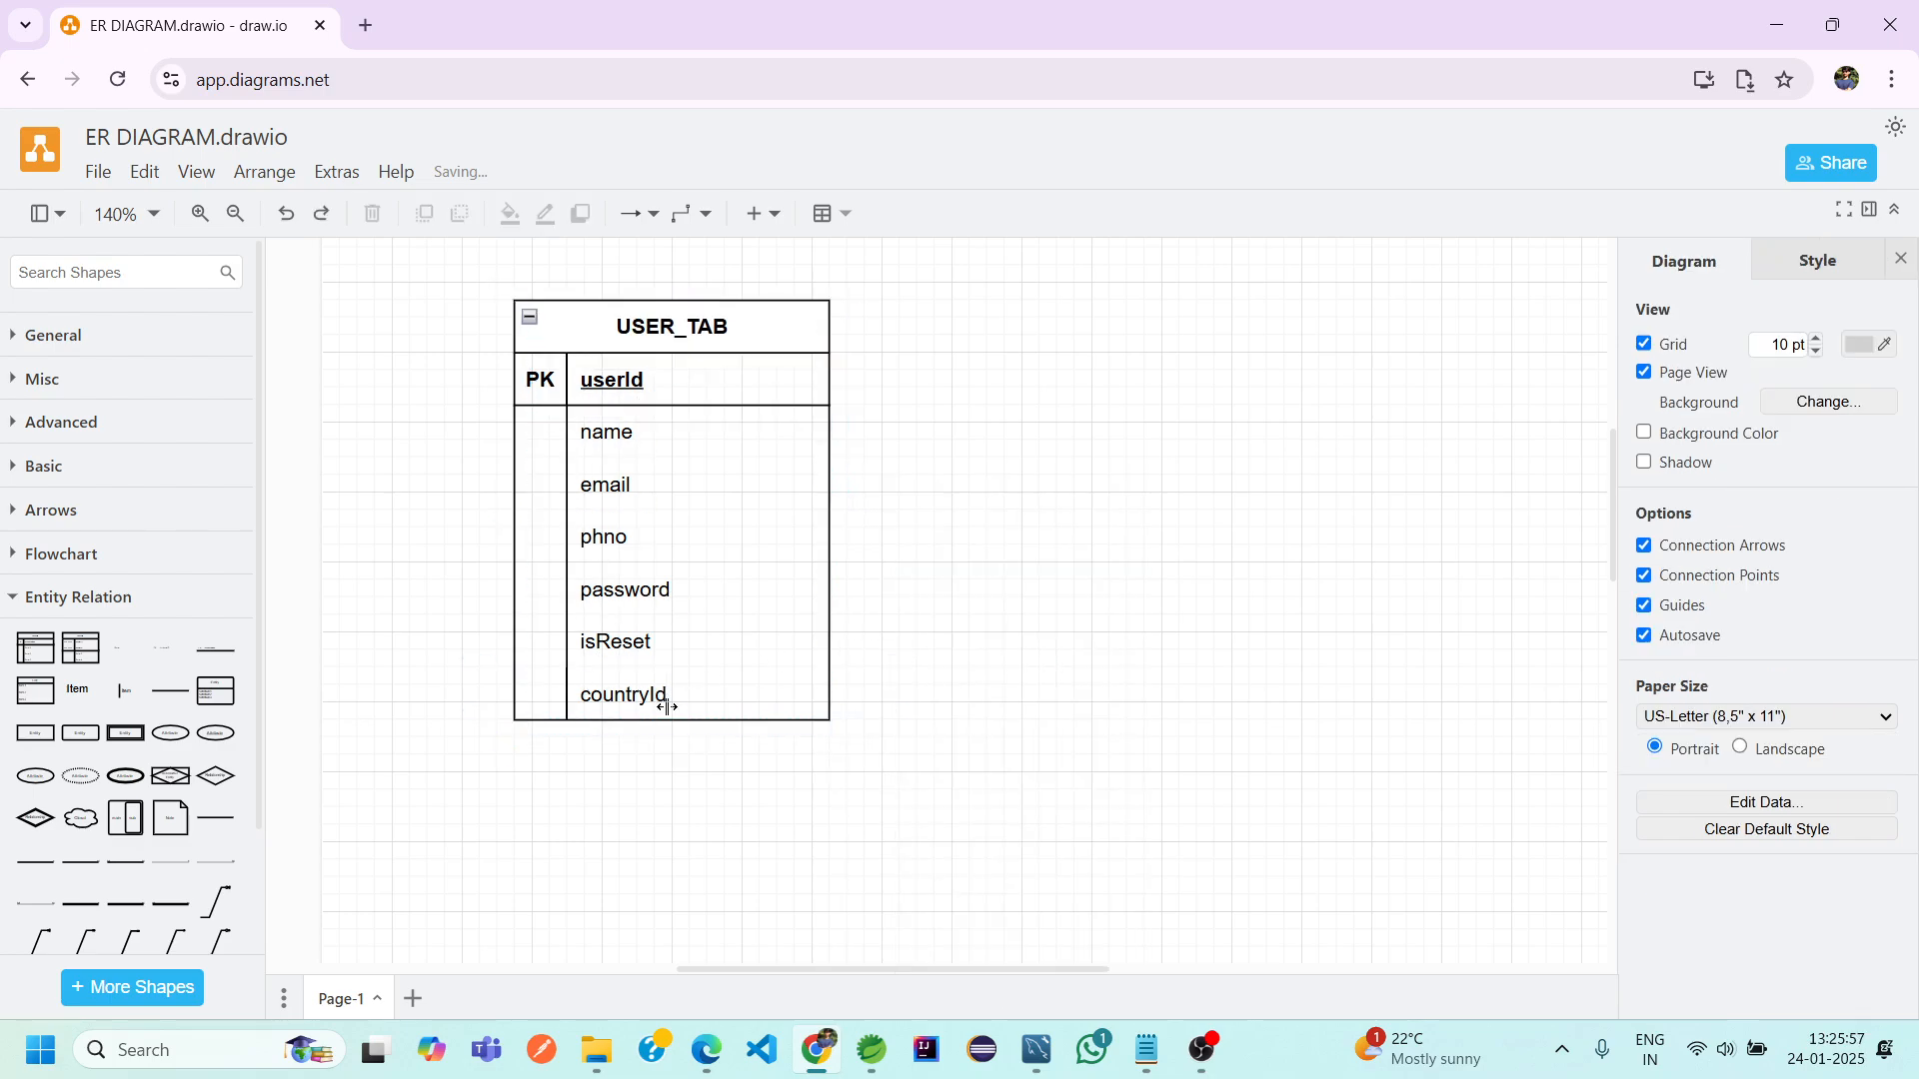
Duplicate the countryId row of USER_TAB and rename the copy as stateId
{"action": "left_click", "coordinate": [641, 696]}
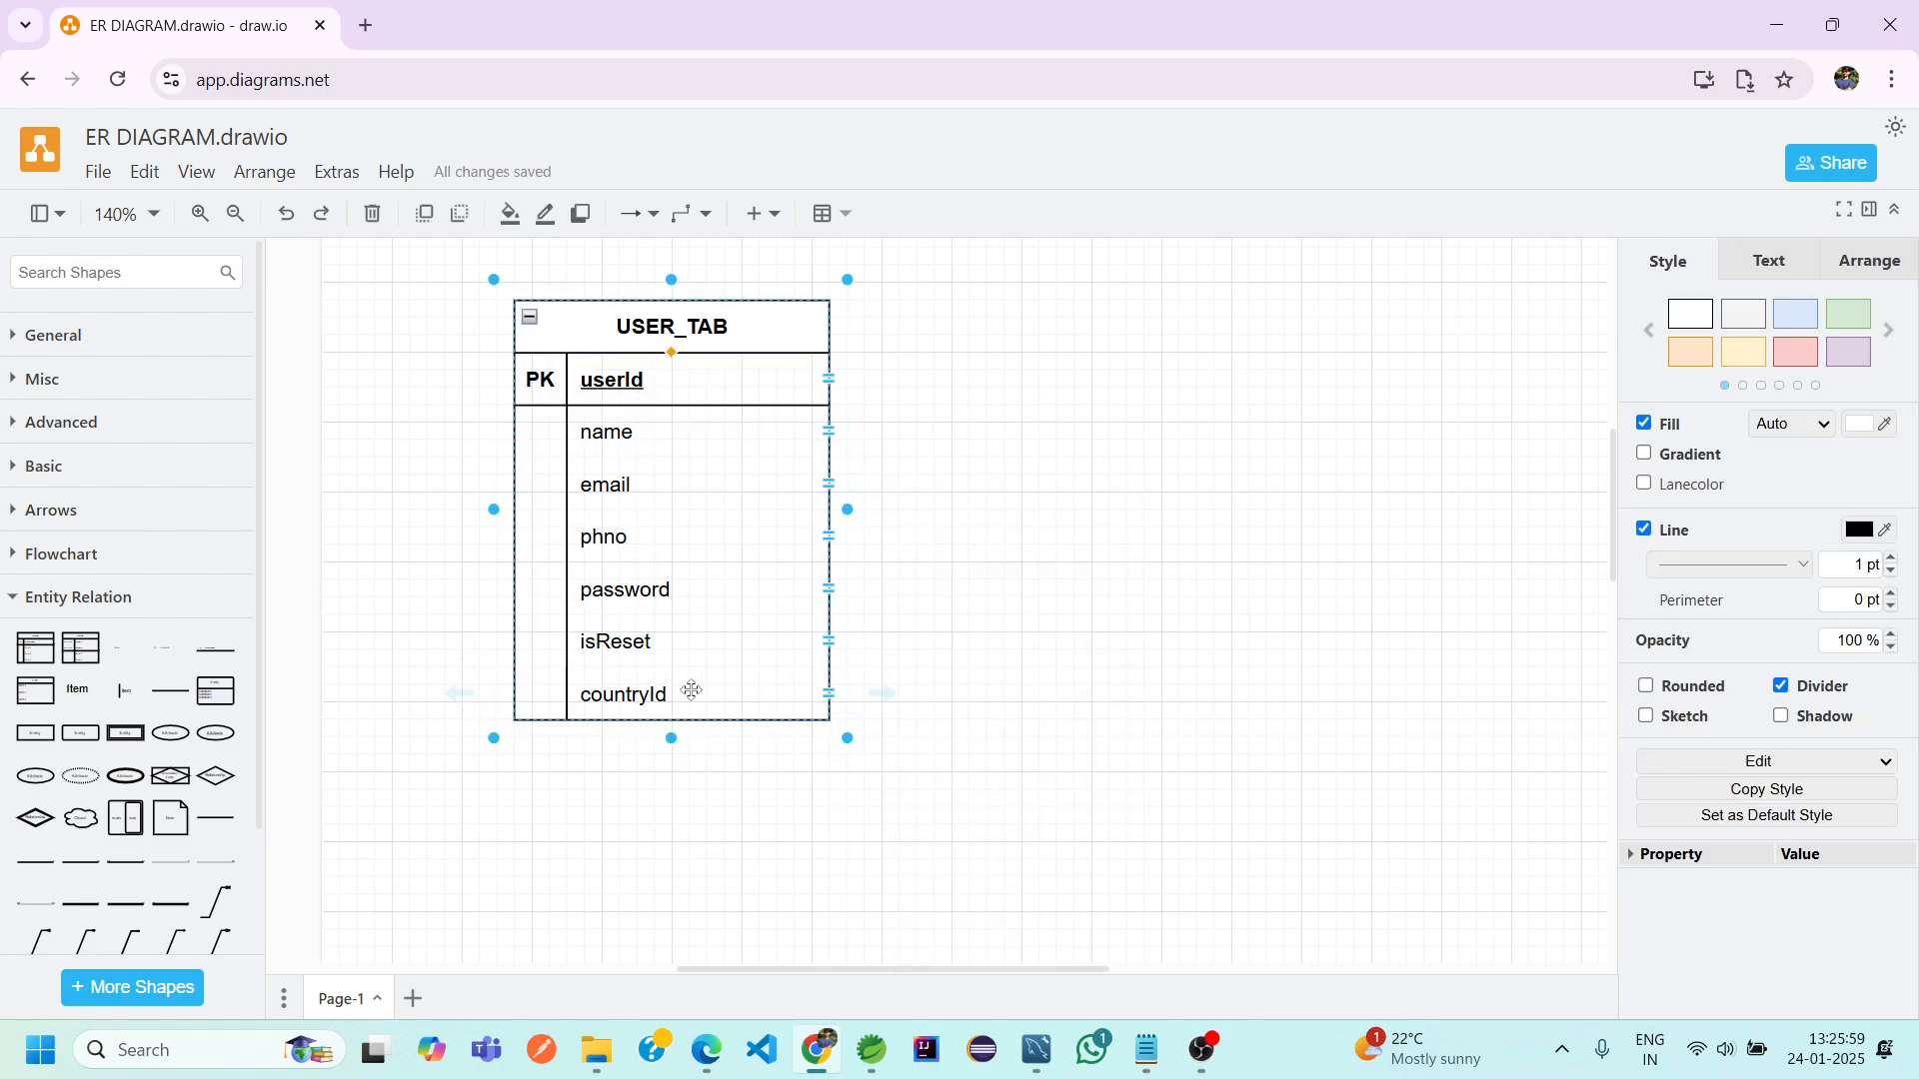
{"action": "right_click", "coordinate": [825, 692]}
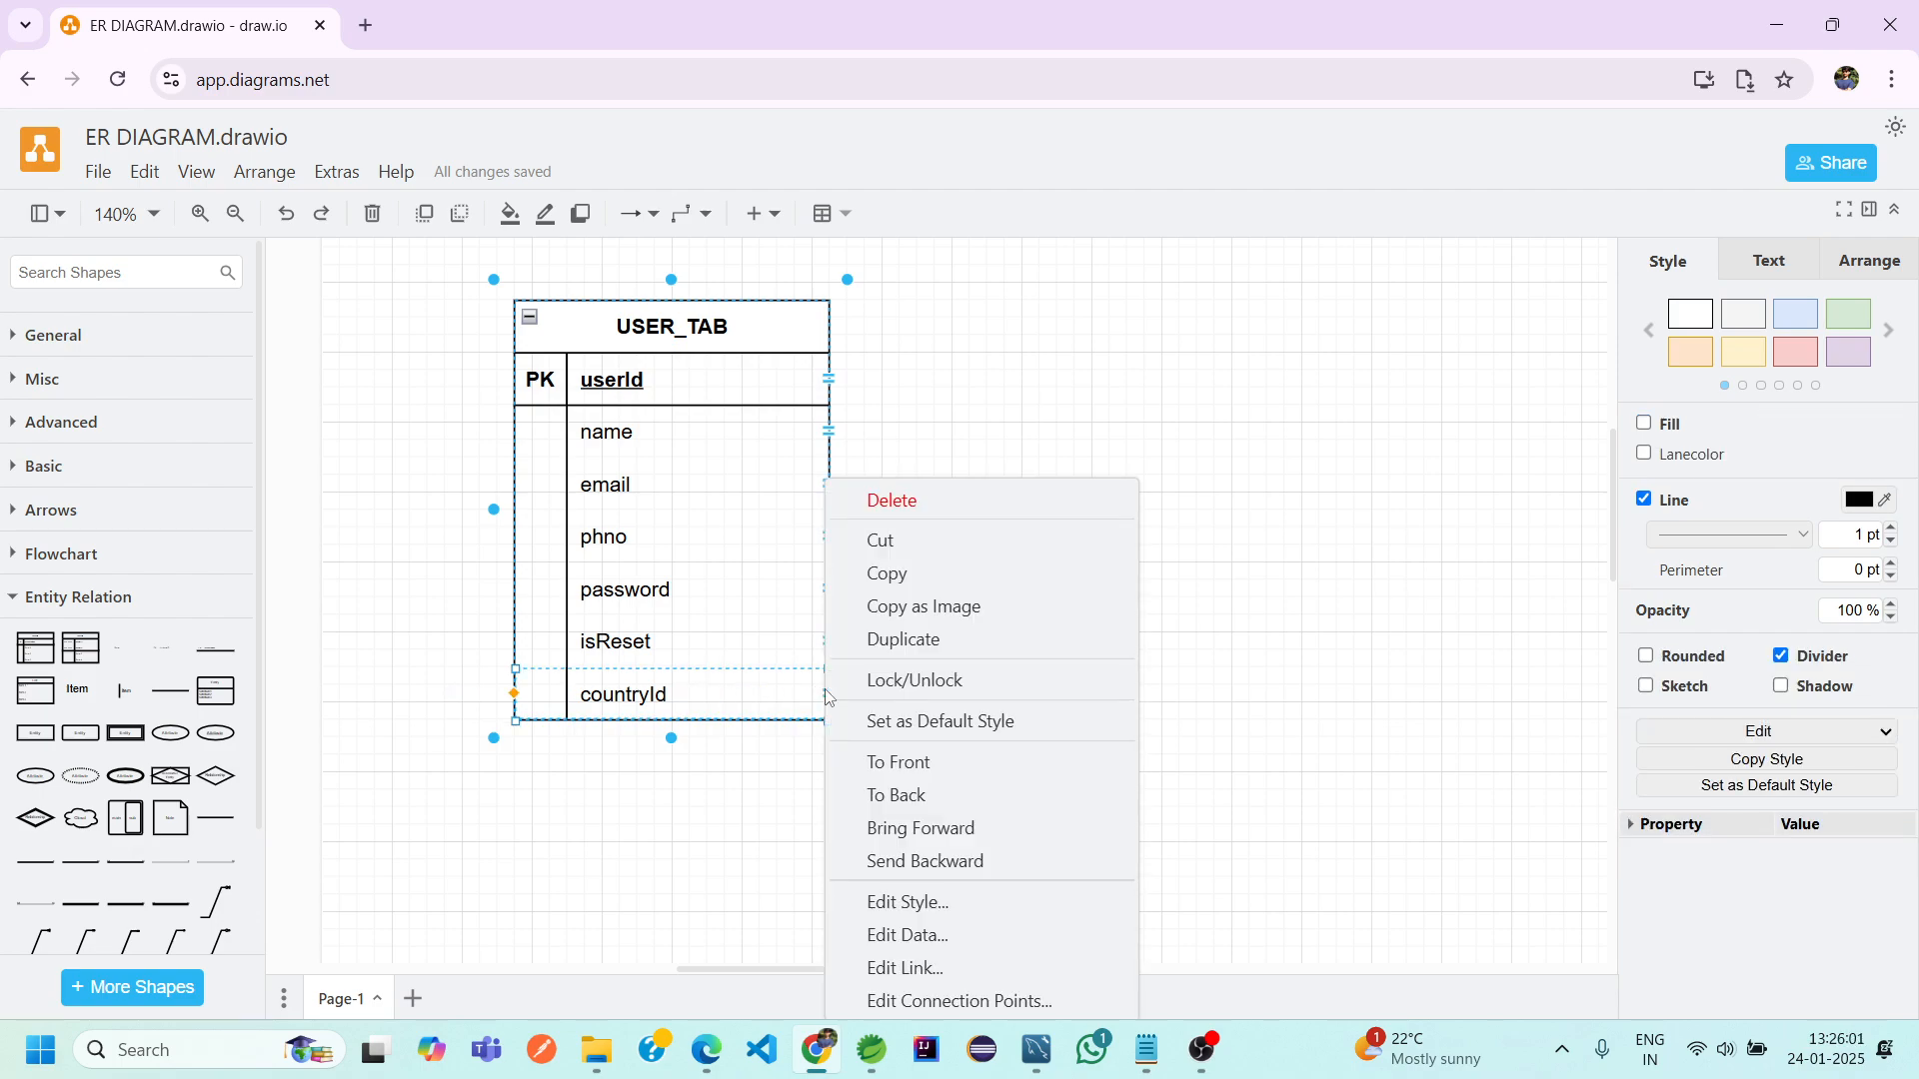
{"action": "left_click", "coordinate": [897, 647]}
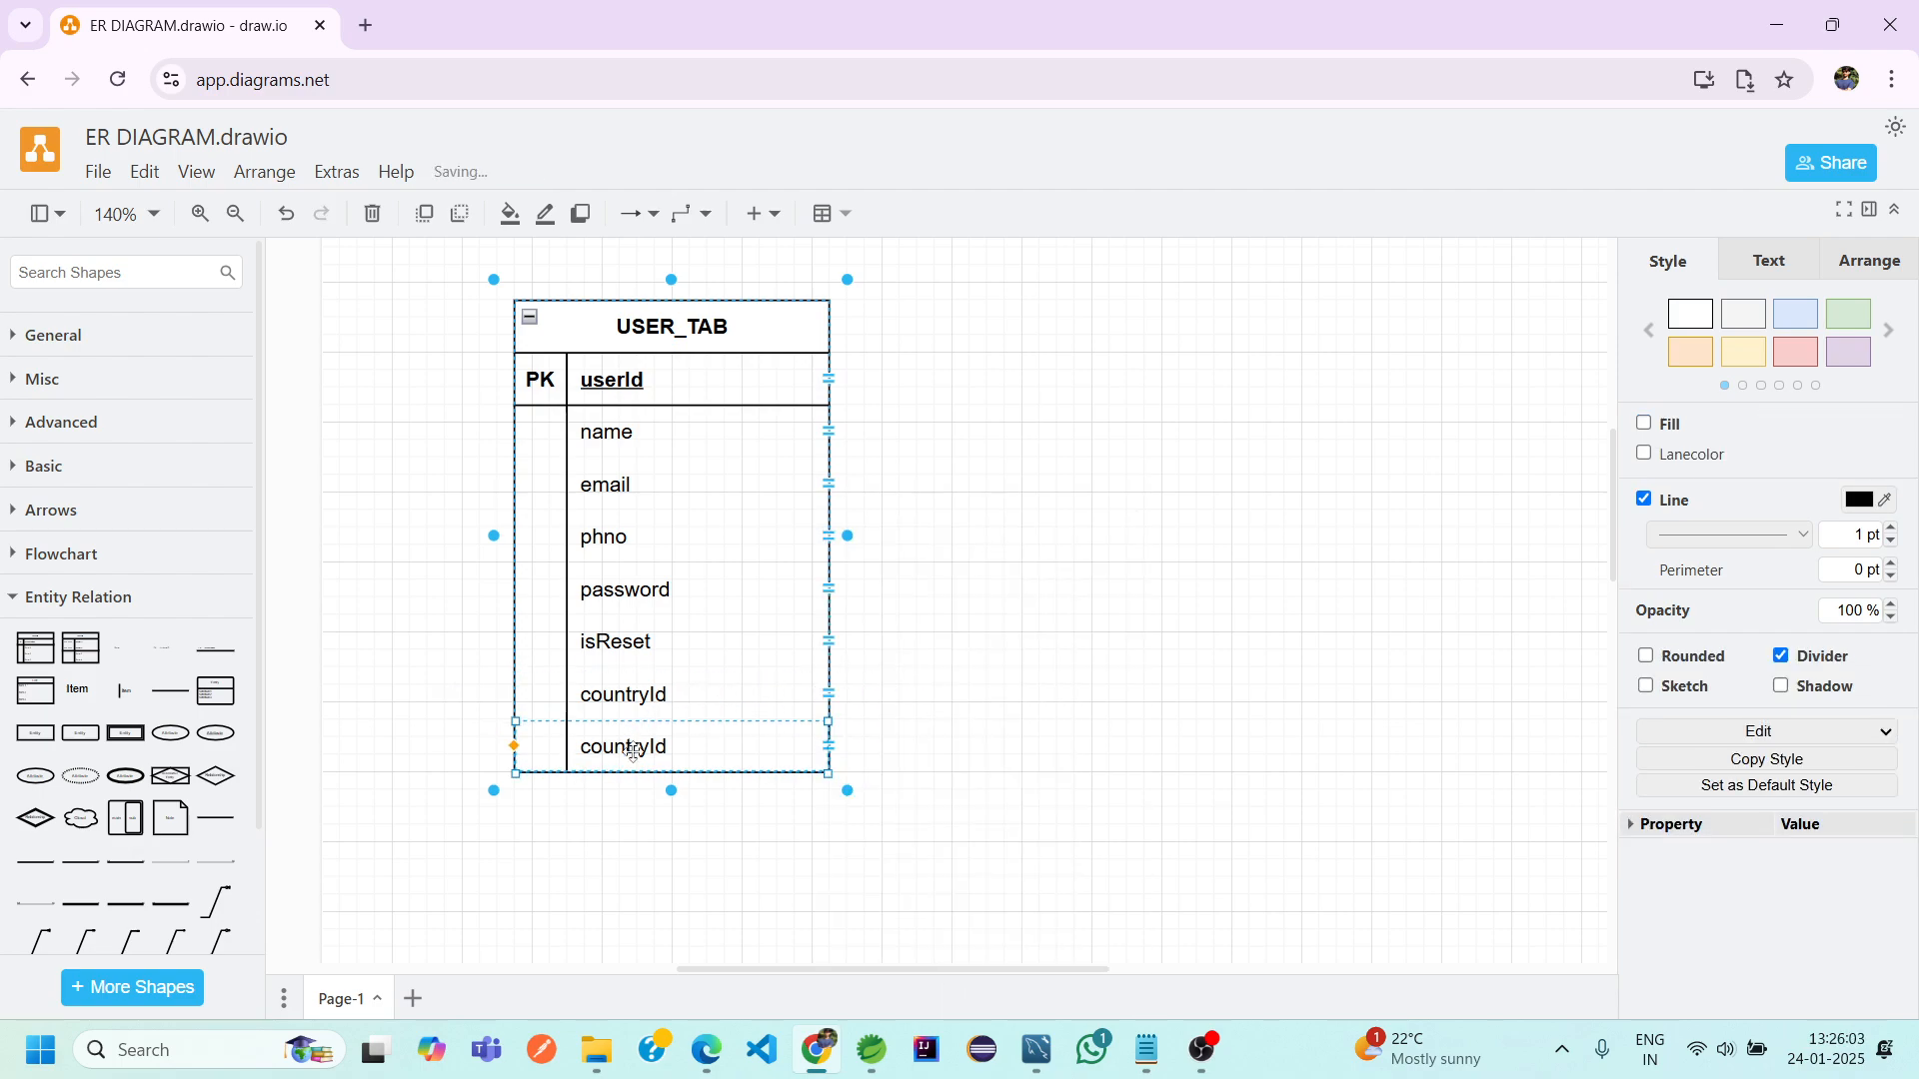
{"action": "type", "text": "sd"}
{"action": "key", "text": "BackSpace"}
{"action": "type", "text": "tateId"}
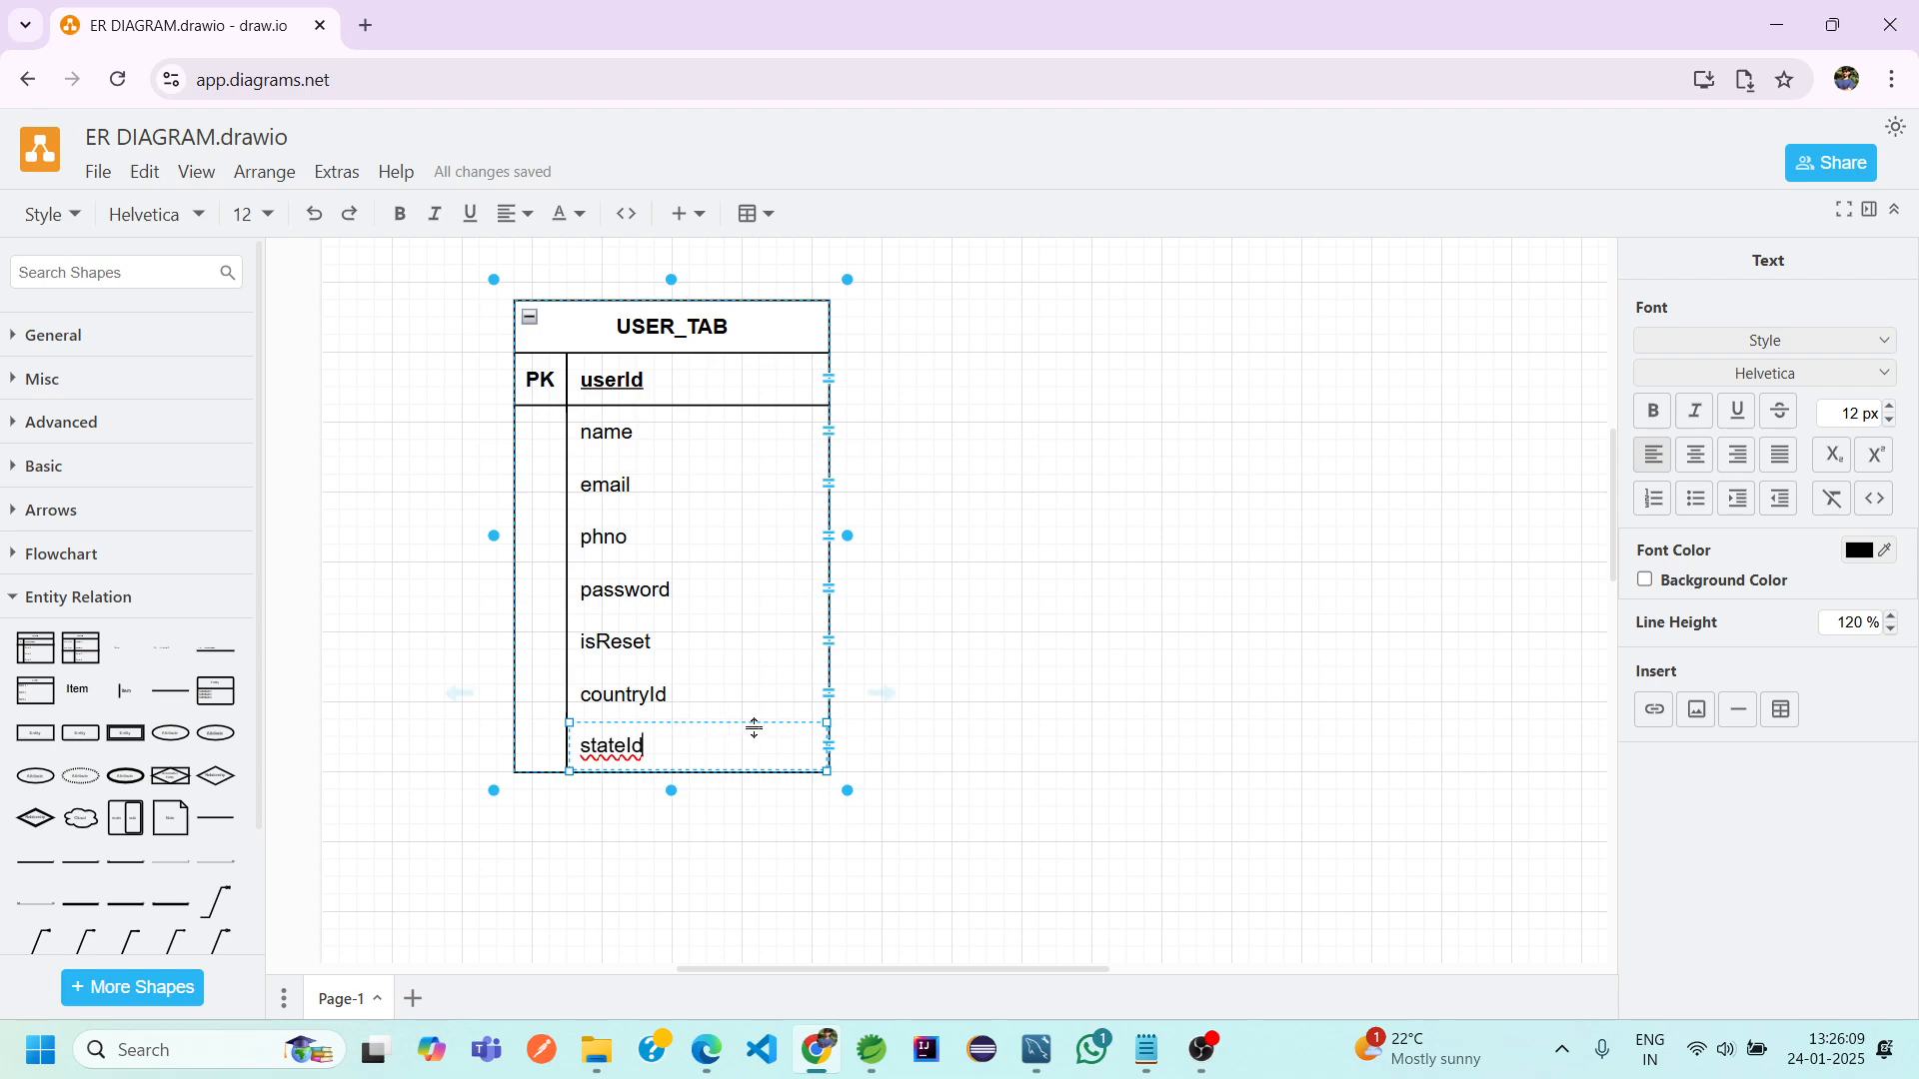
Duplicate the stateId row of USER_TAB and rename the copy as cityId
{"action": "right_click", "coordinate": [828, 748]}
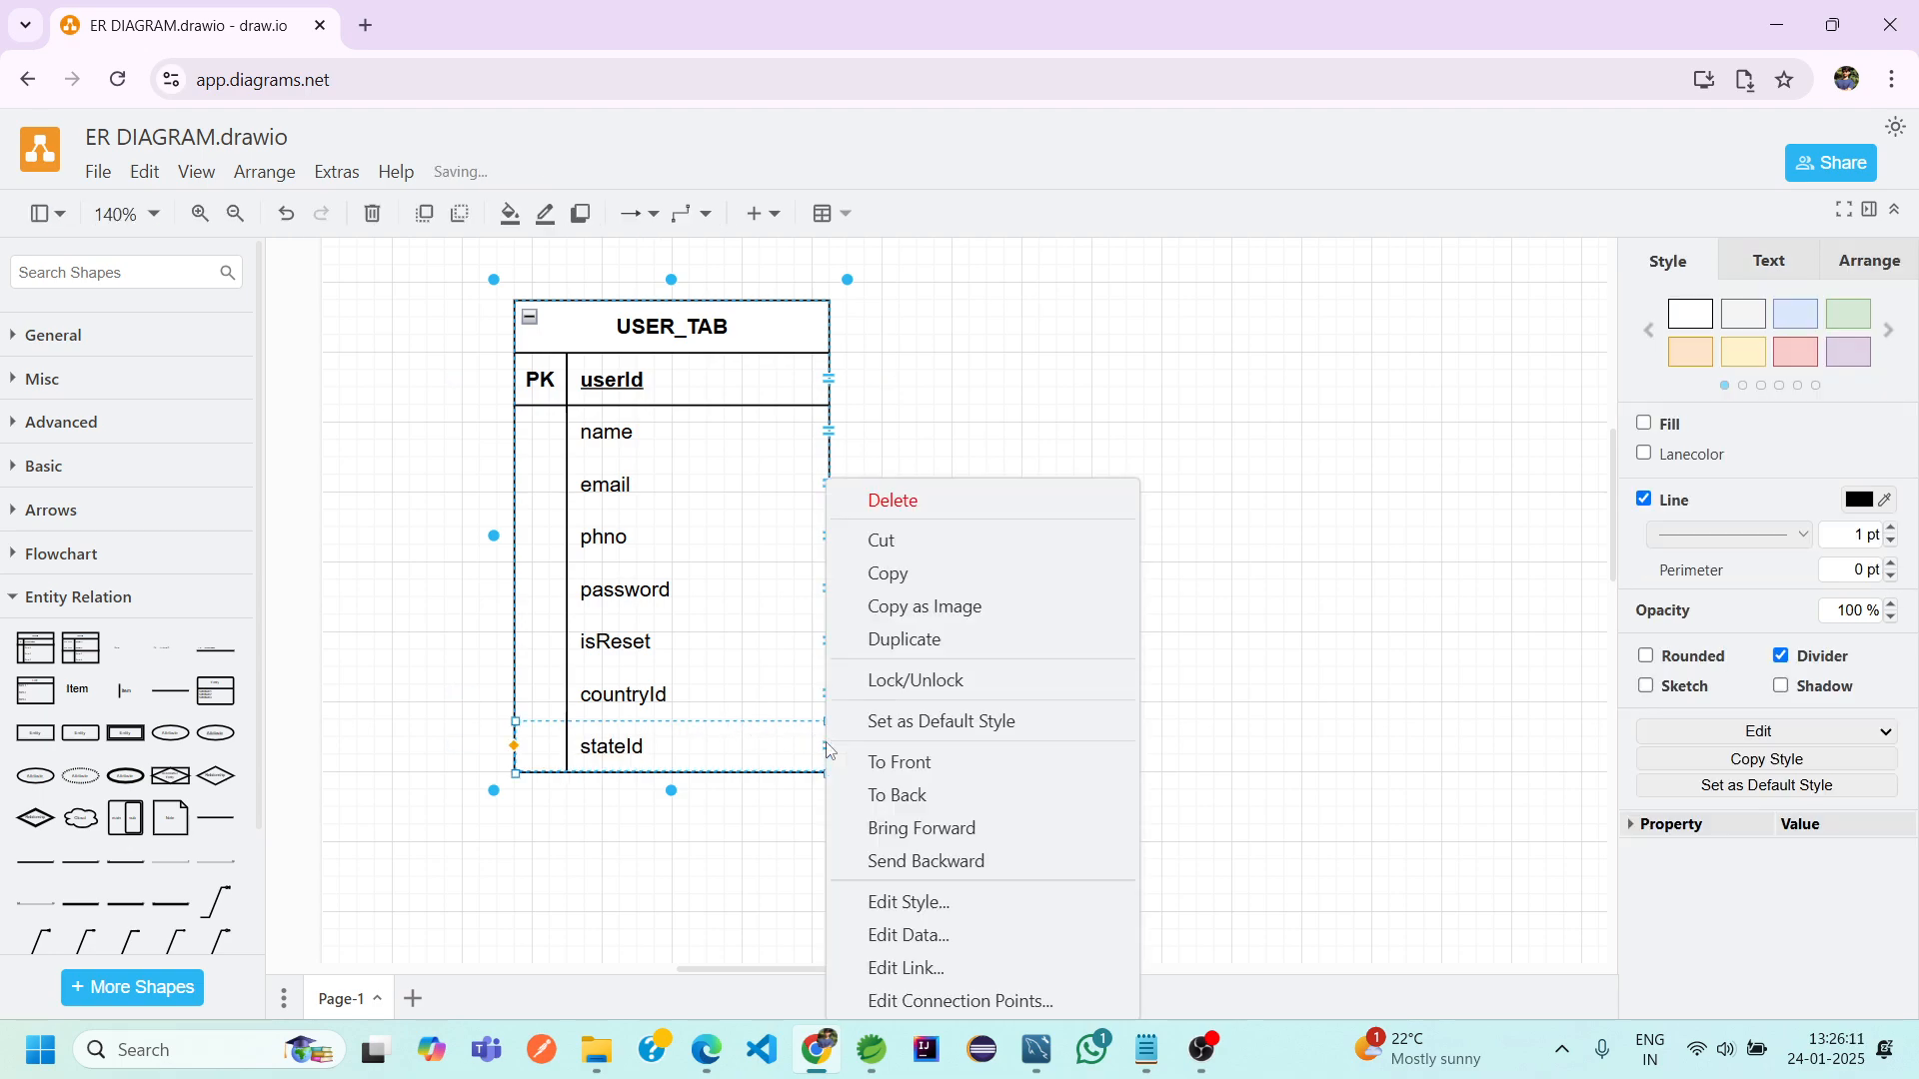
{"action": "left_click", "coordinate": [926, 645]}
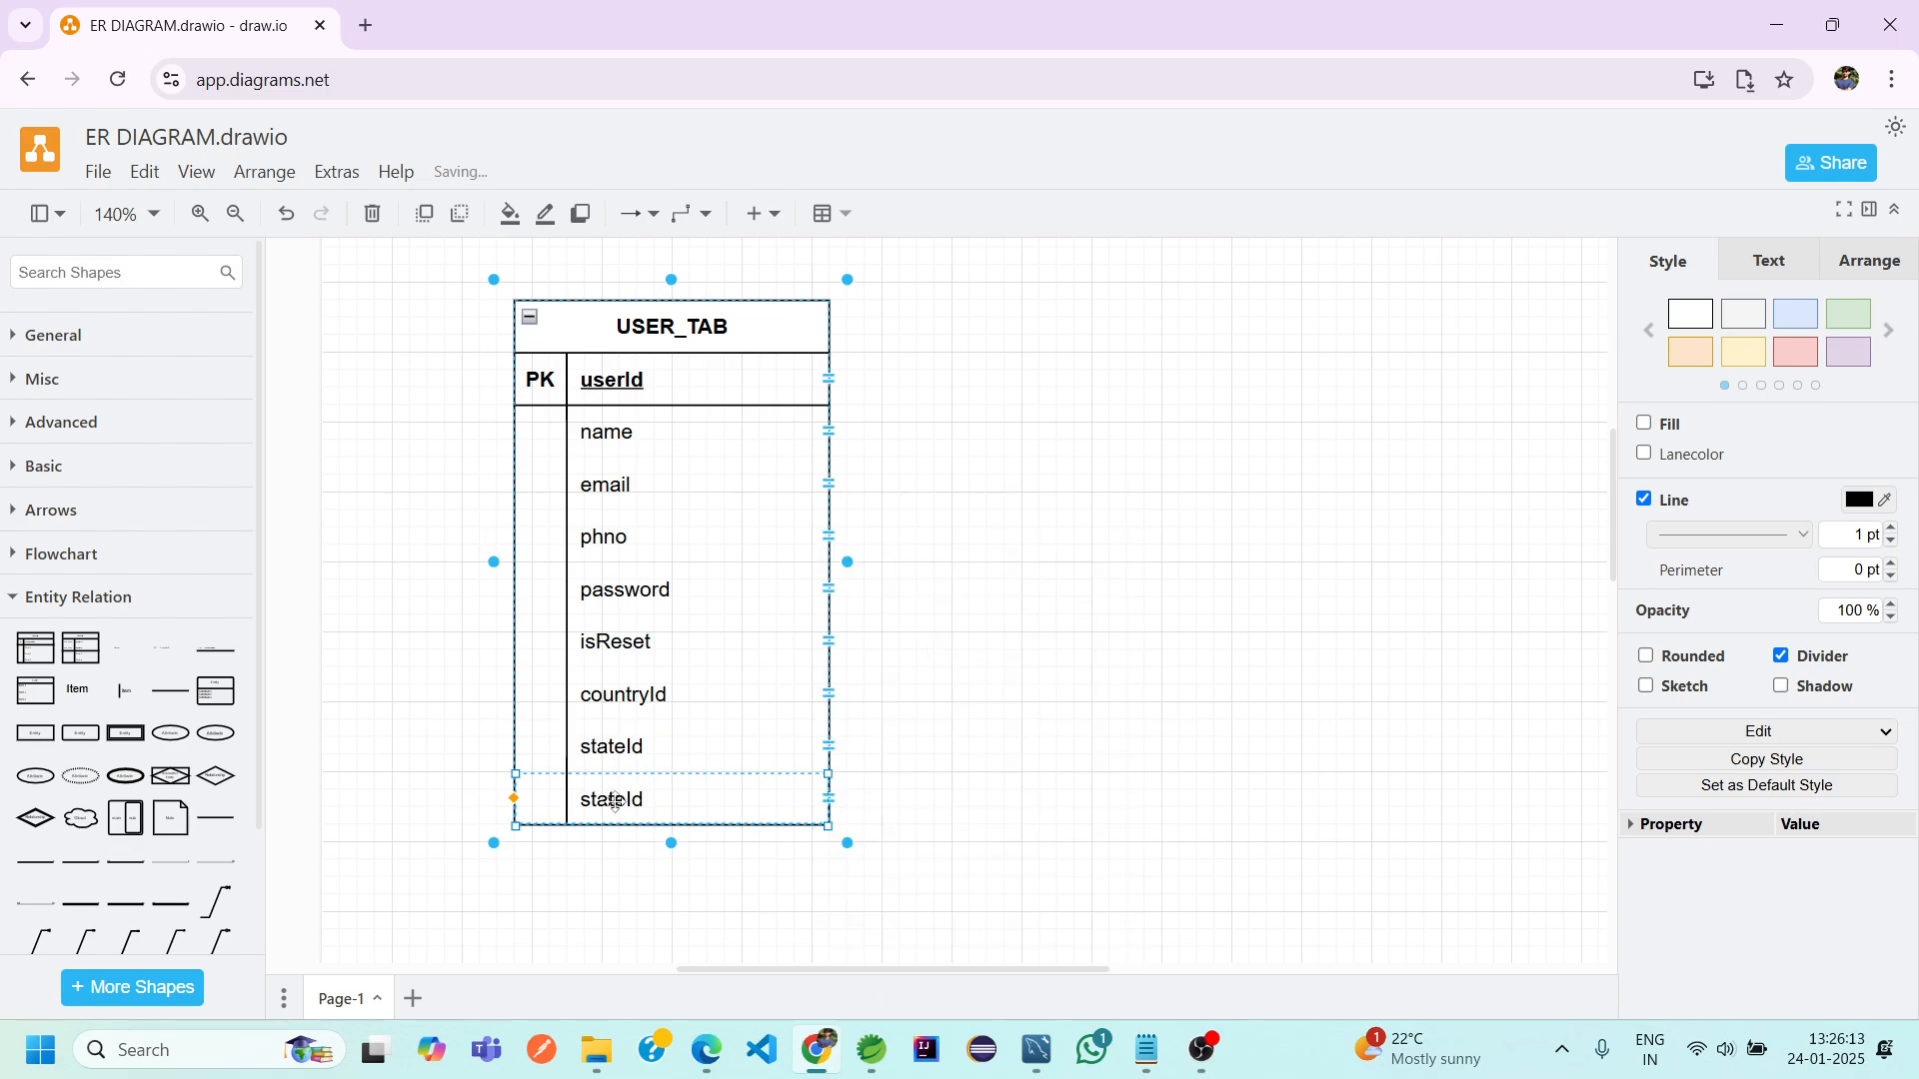
{"action": "double_click", "coordinate": [613, 799]}
{"action": "type", "text": "cityId"}
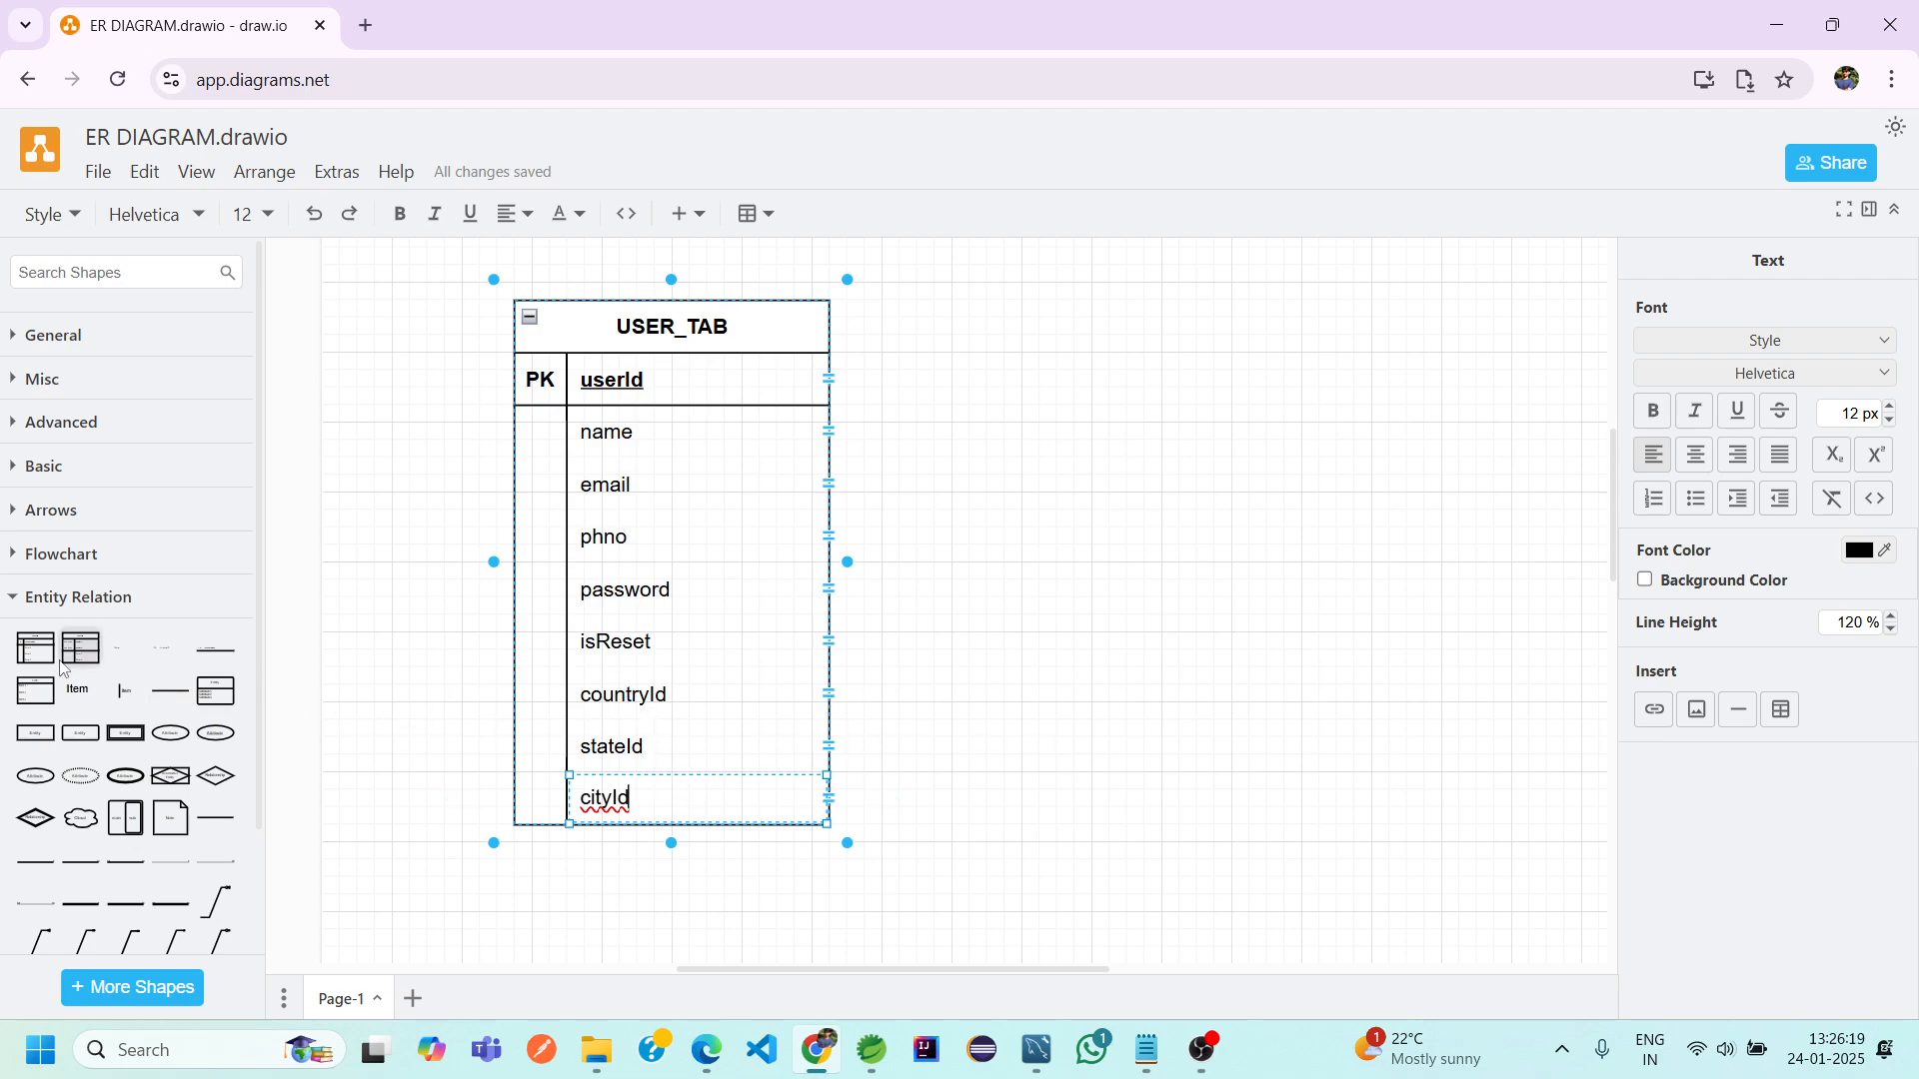
Add a second entity table with a primary key to the right of USER_TAB and title it COUNTRY_TAB
{"action": "left_click_drag", "start_coordinate": [80, 648], "coordinate": [934, 606]}
{"action": "left_click_drag", "start_coordinate": [852, 504], "coordinate": [1344, 343]}
{"action": "double_click", "coordinate": [1401, 342]}
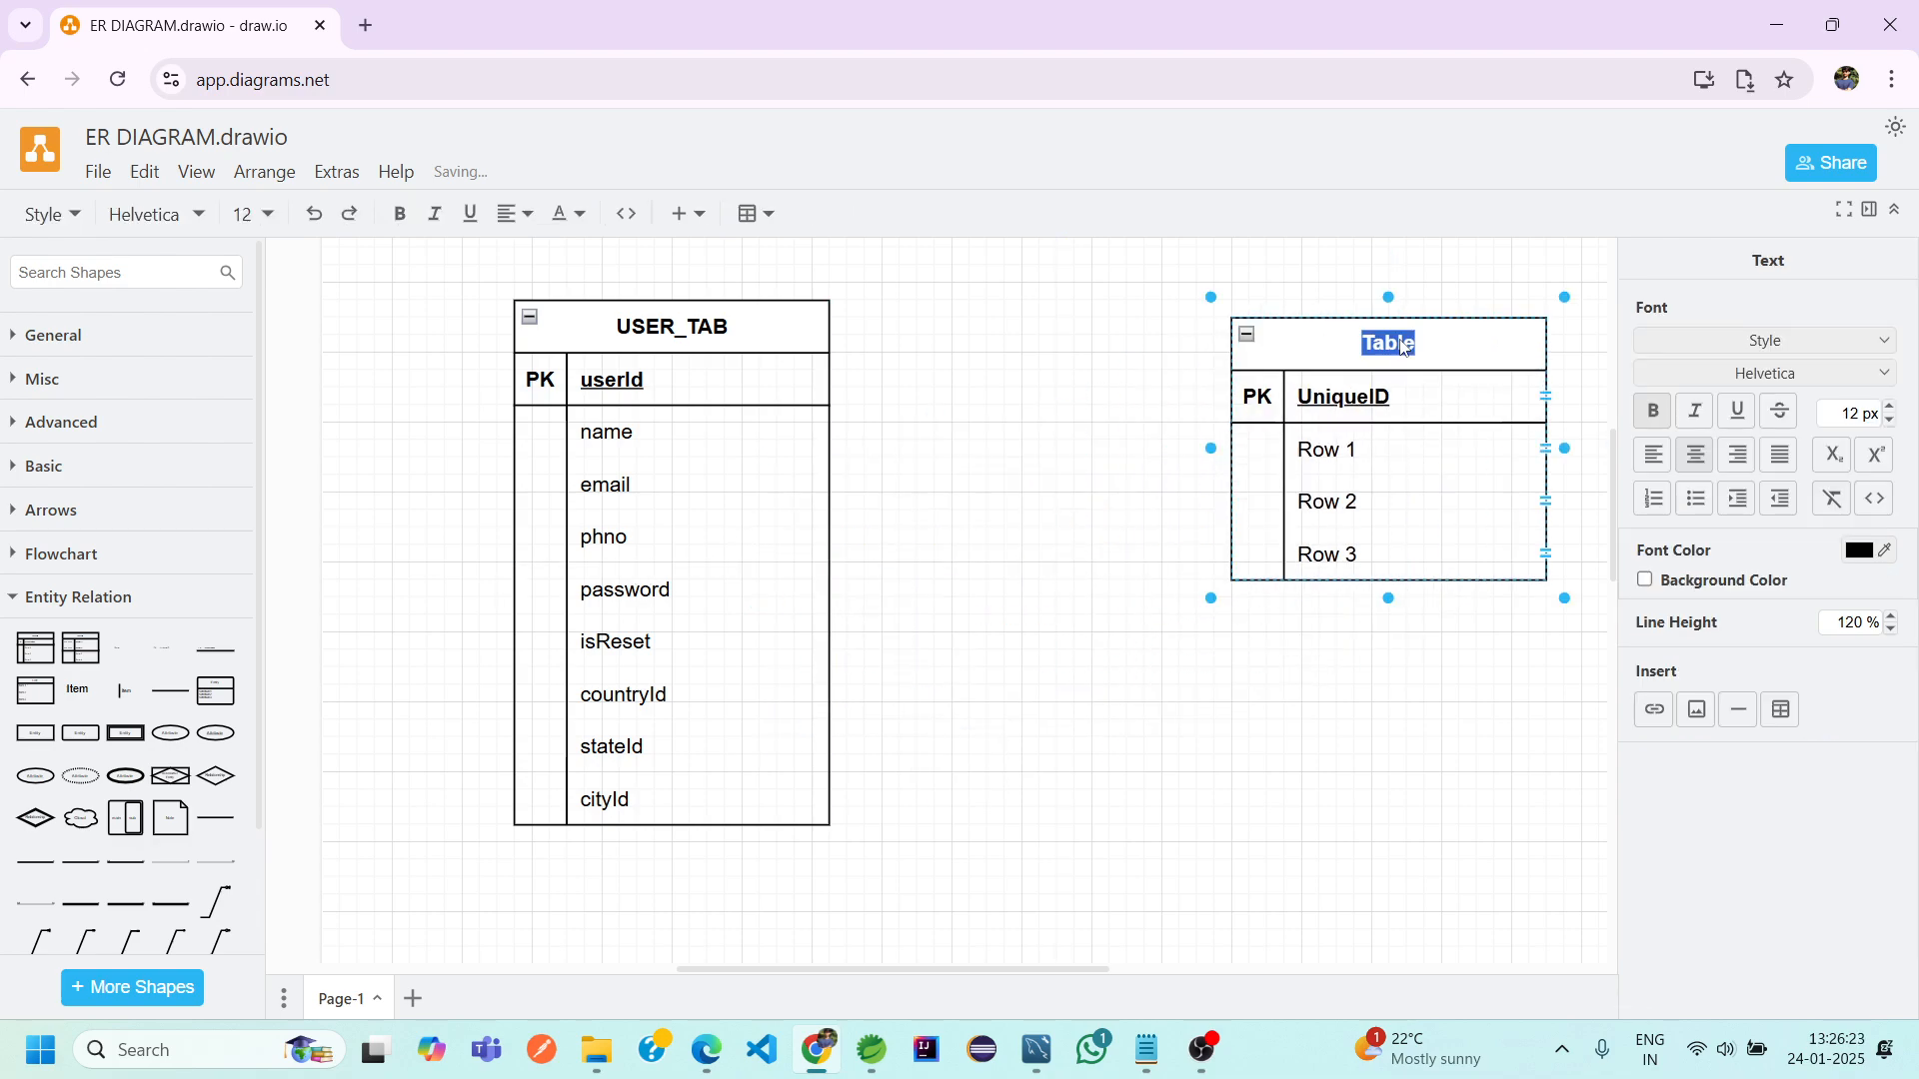
{"action": "type", "text": "COUNTRY_TAB"}
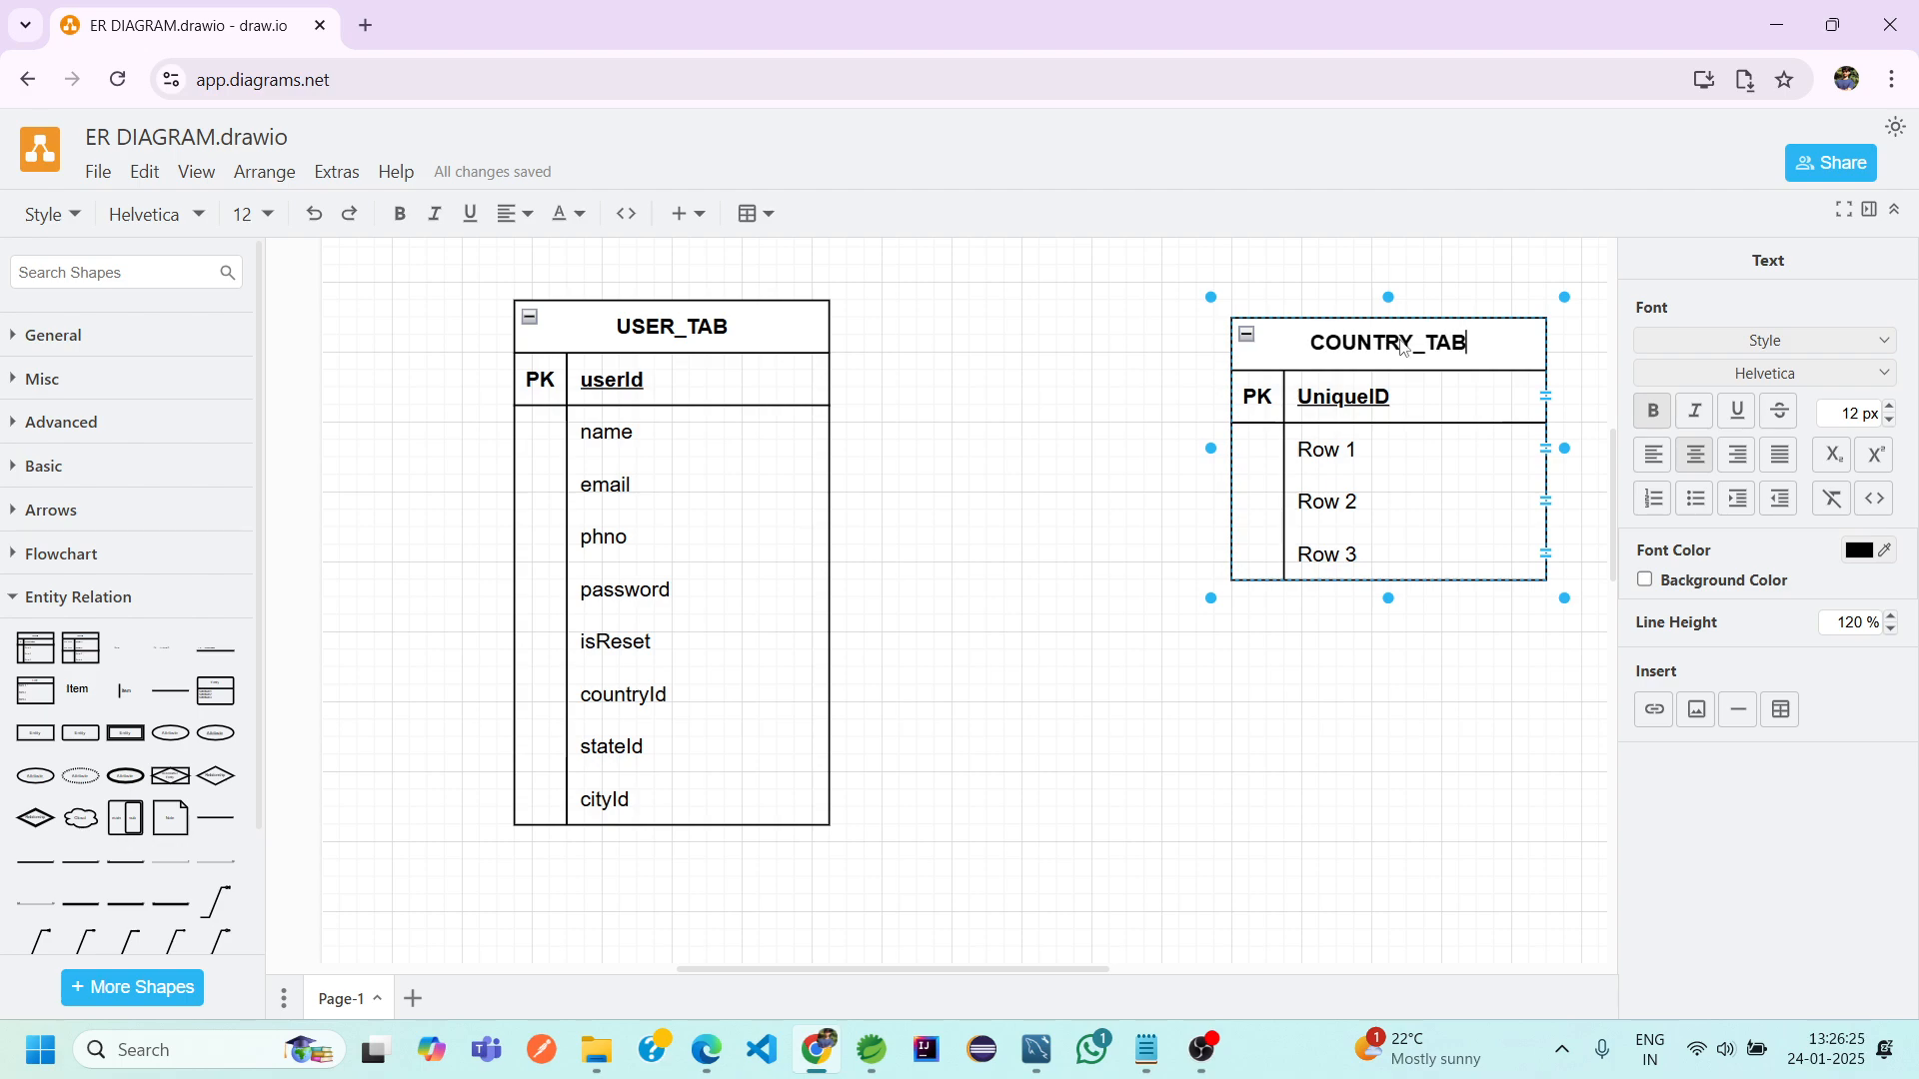
Name the primary-key row of COUNTRY_TAB countryId and rename the first row below it as countryName
{"action": "left_click", "coordinate": [1344, 391]}
{"action": "double_click", "coordinate": [1344, 391]}
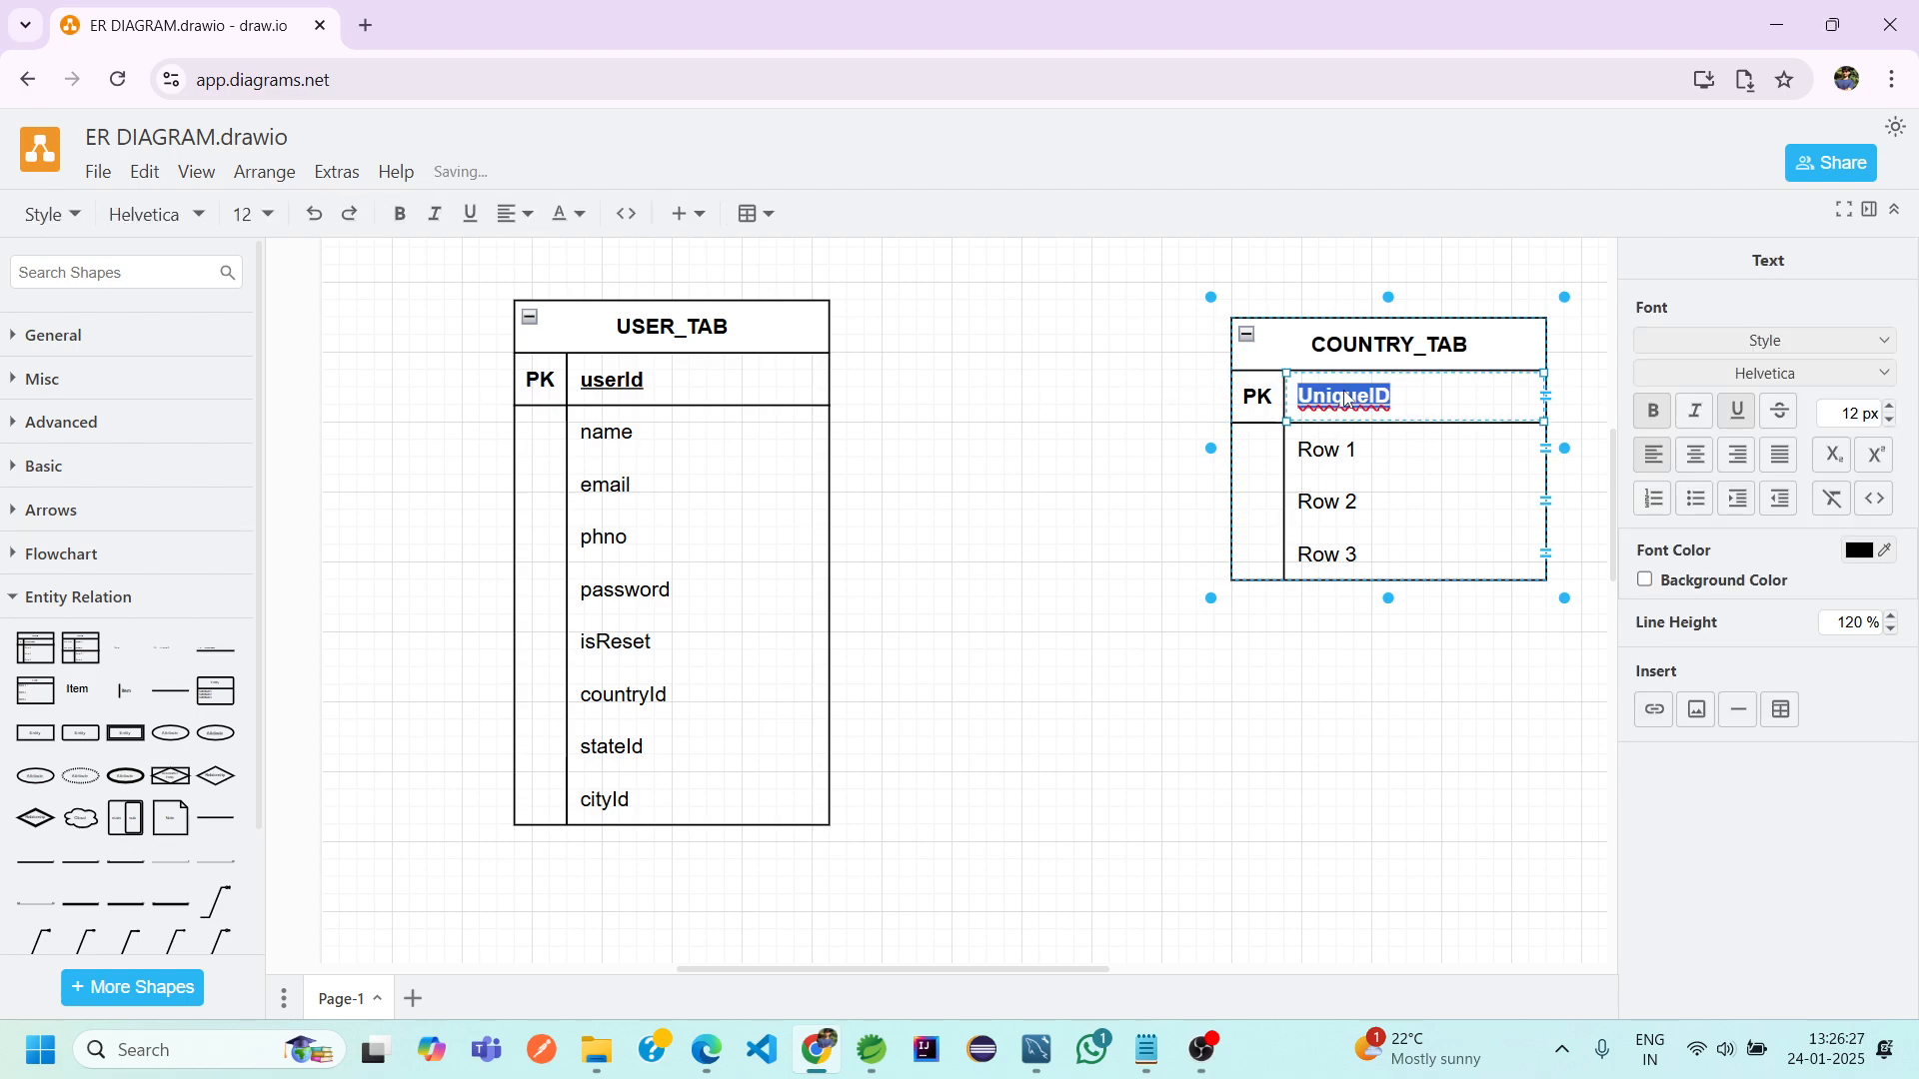
{"action": "type", "text": "country"}
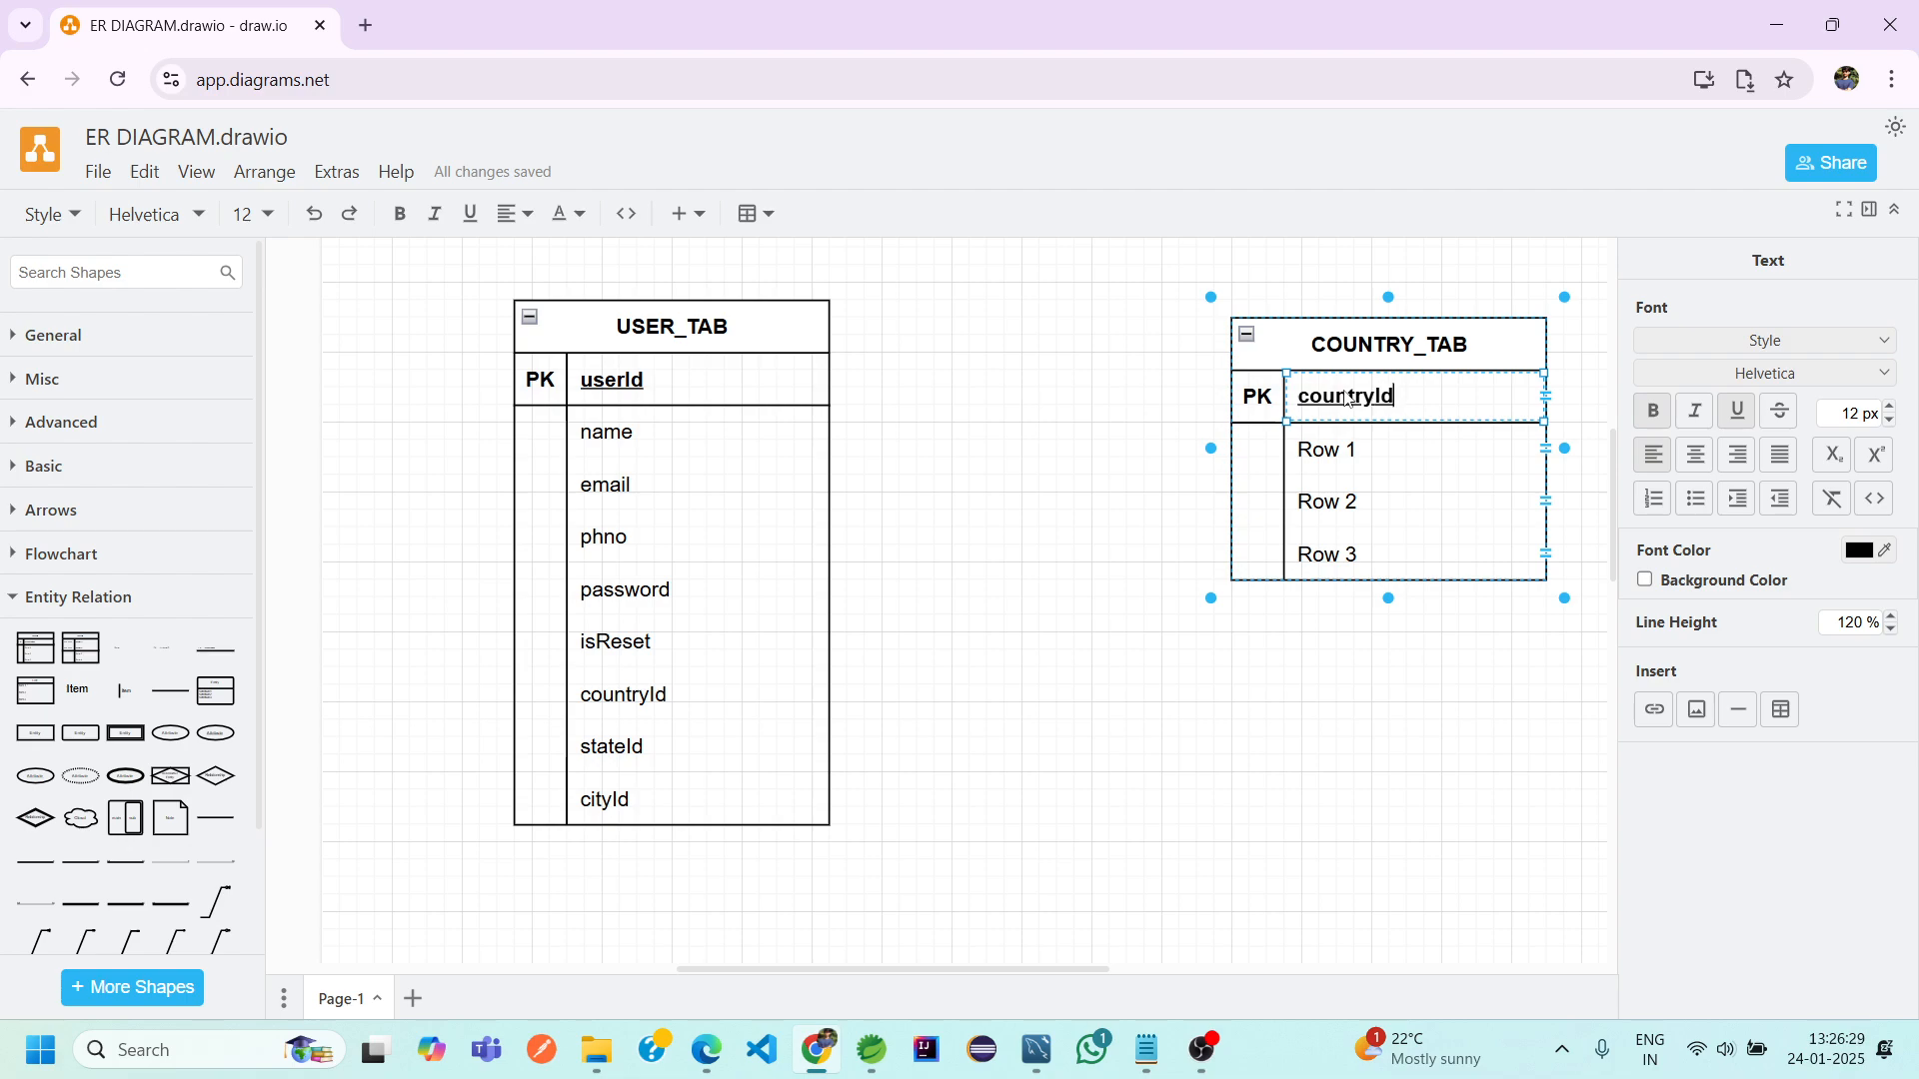
{"action": "type", "text": "Id"}
{"action": "left_click", "coordinate": [1339, 450]}
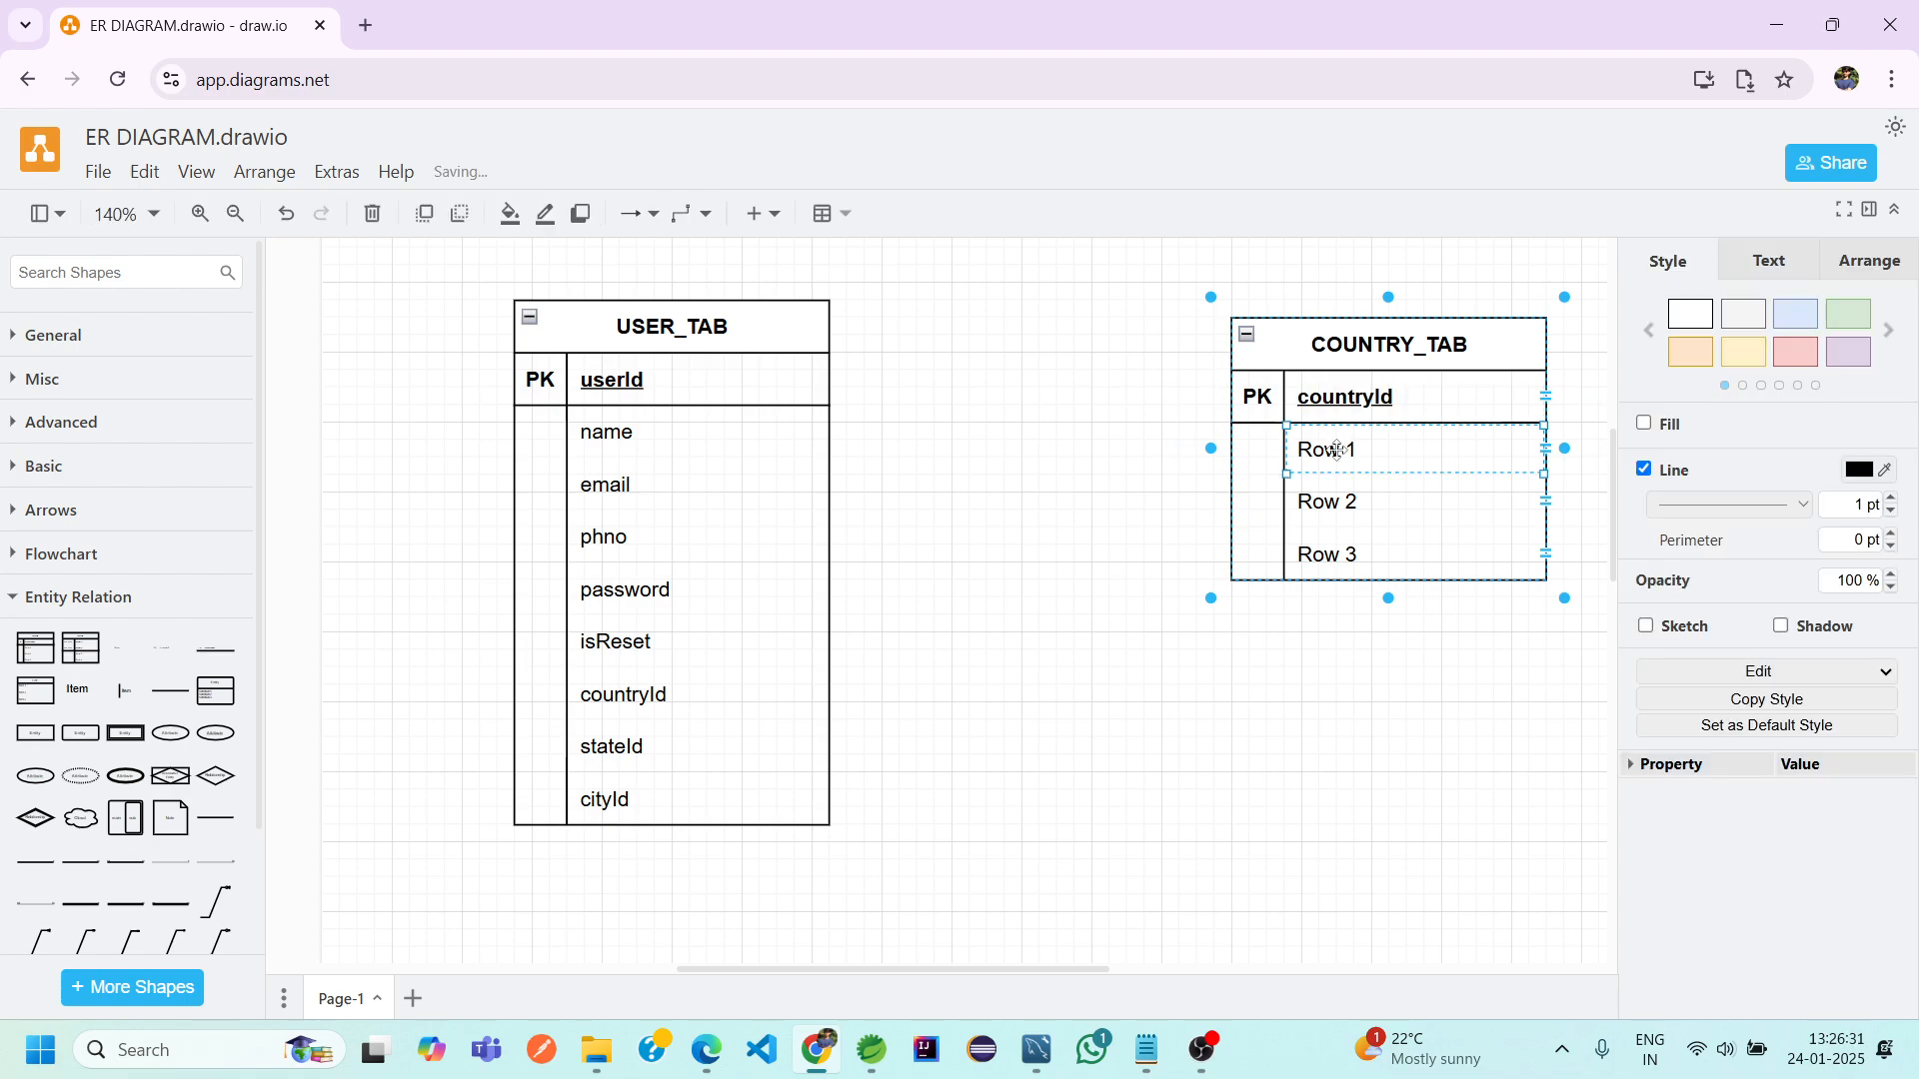
{"action": "right_click", "coordinate": [1339, 450]}
{"action": "left_click", "coordinate": [1339, 450]}
{"action": "double_click", "coordinate": [1340, 451]}
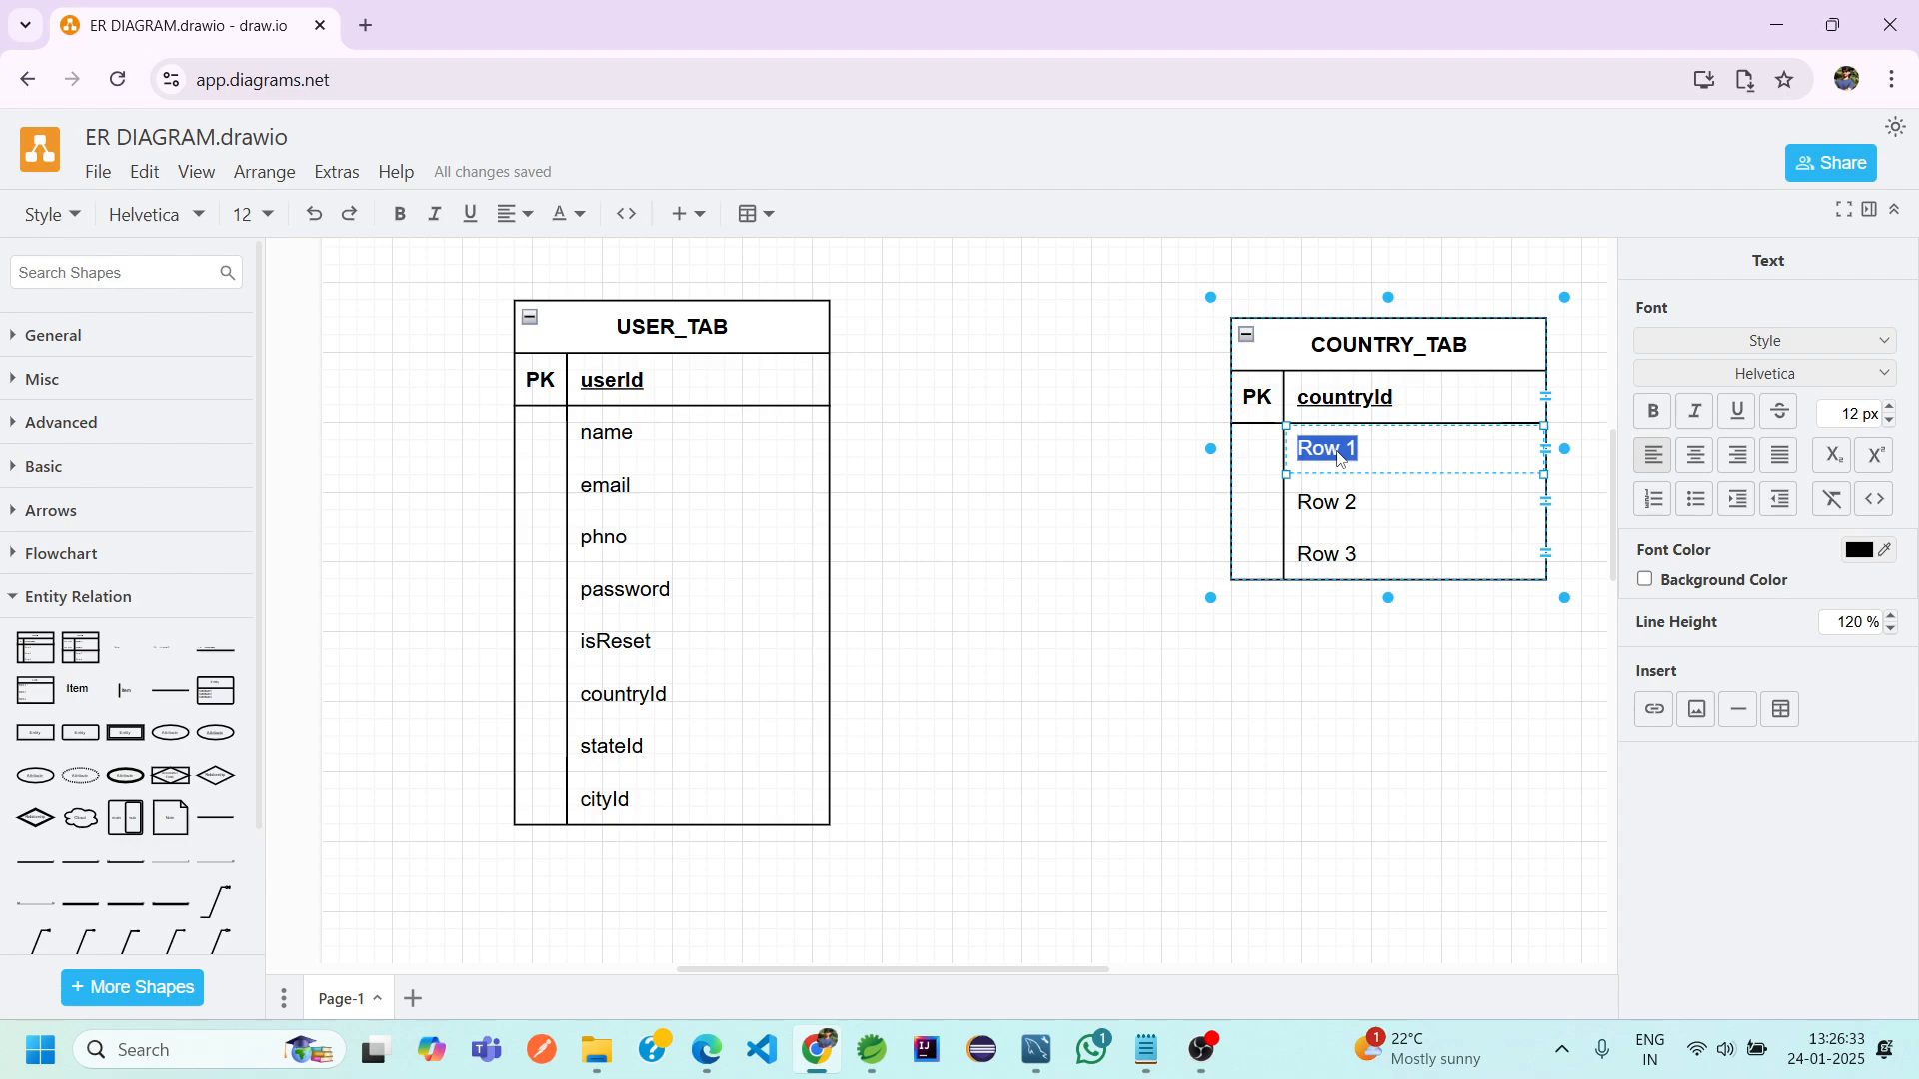
{"action": "type", "text": "cont"}
{"action": "key", "text": "BackSpace"}
{"action": "key", "text": "BackSpace"}
{"action": "type", "text": "untryNam"}
Delete the unused Row 2 and Row 3 from COUNTRY_TAB
{"action": "left_click", "coordinate": [1334, 500]}
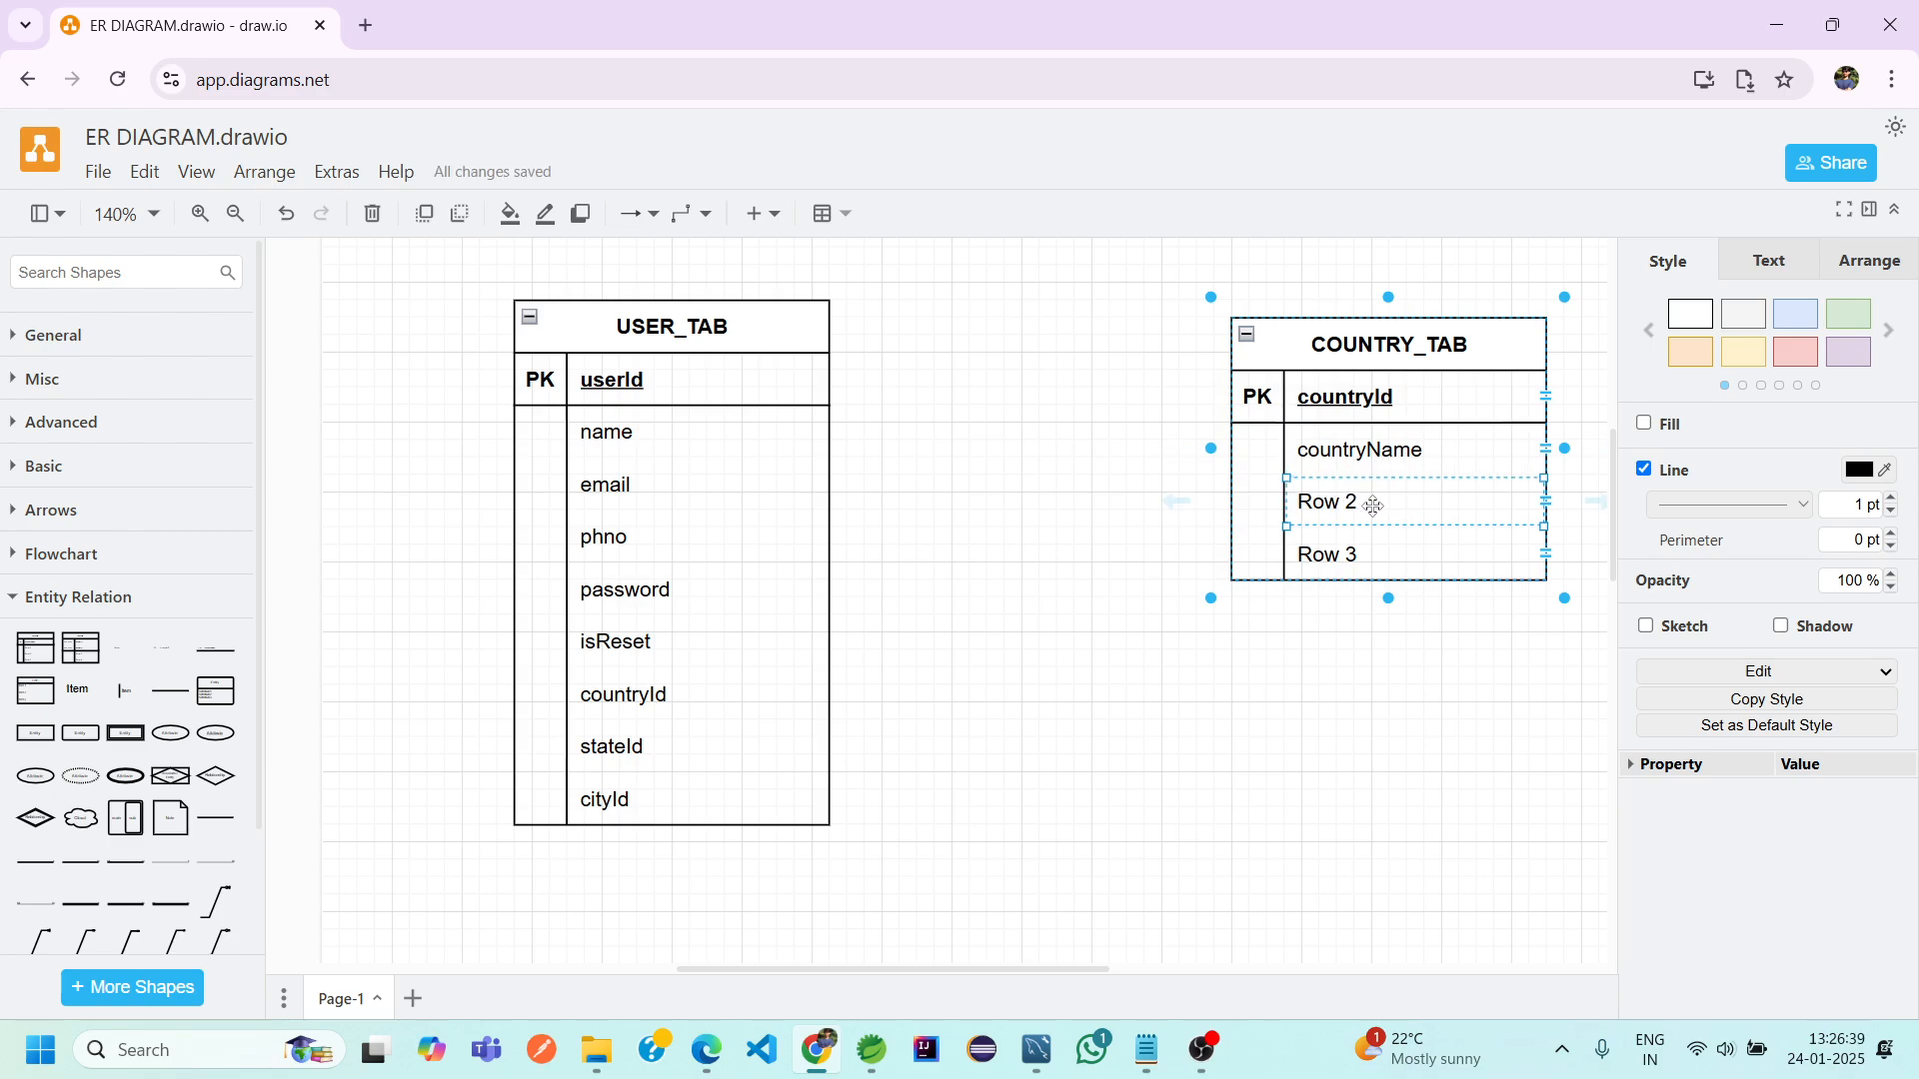
{"action": "left_click", "coordinate": [1374, 506]}
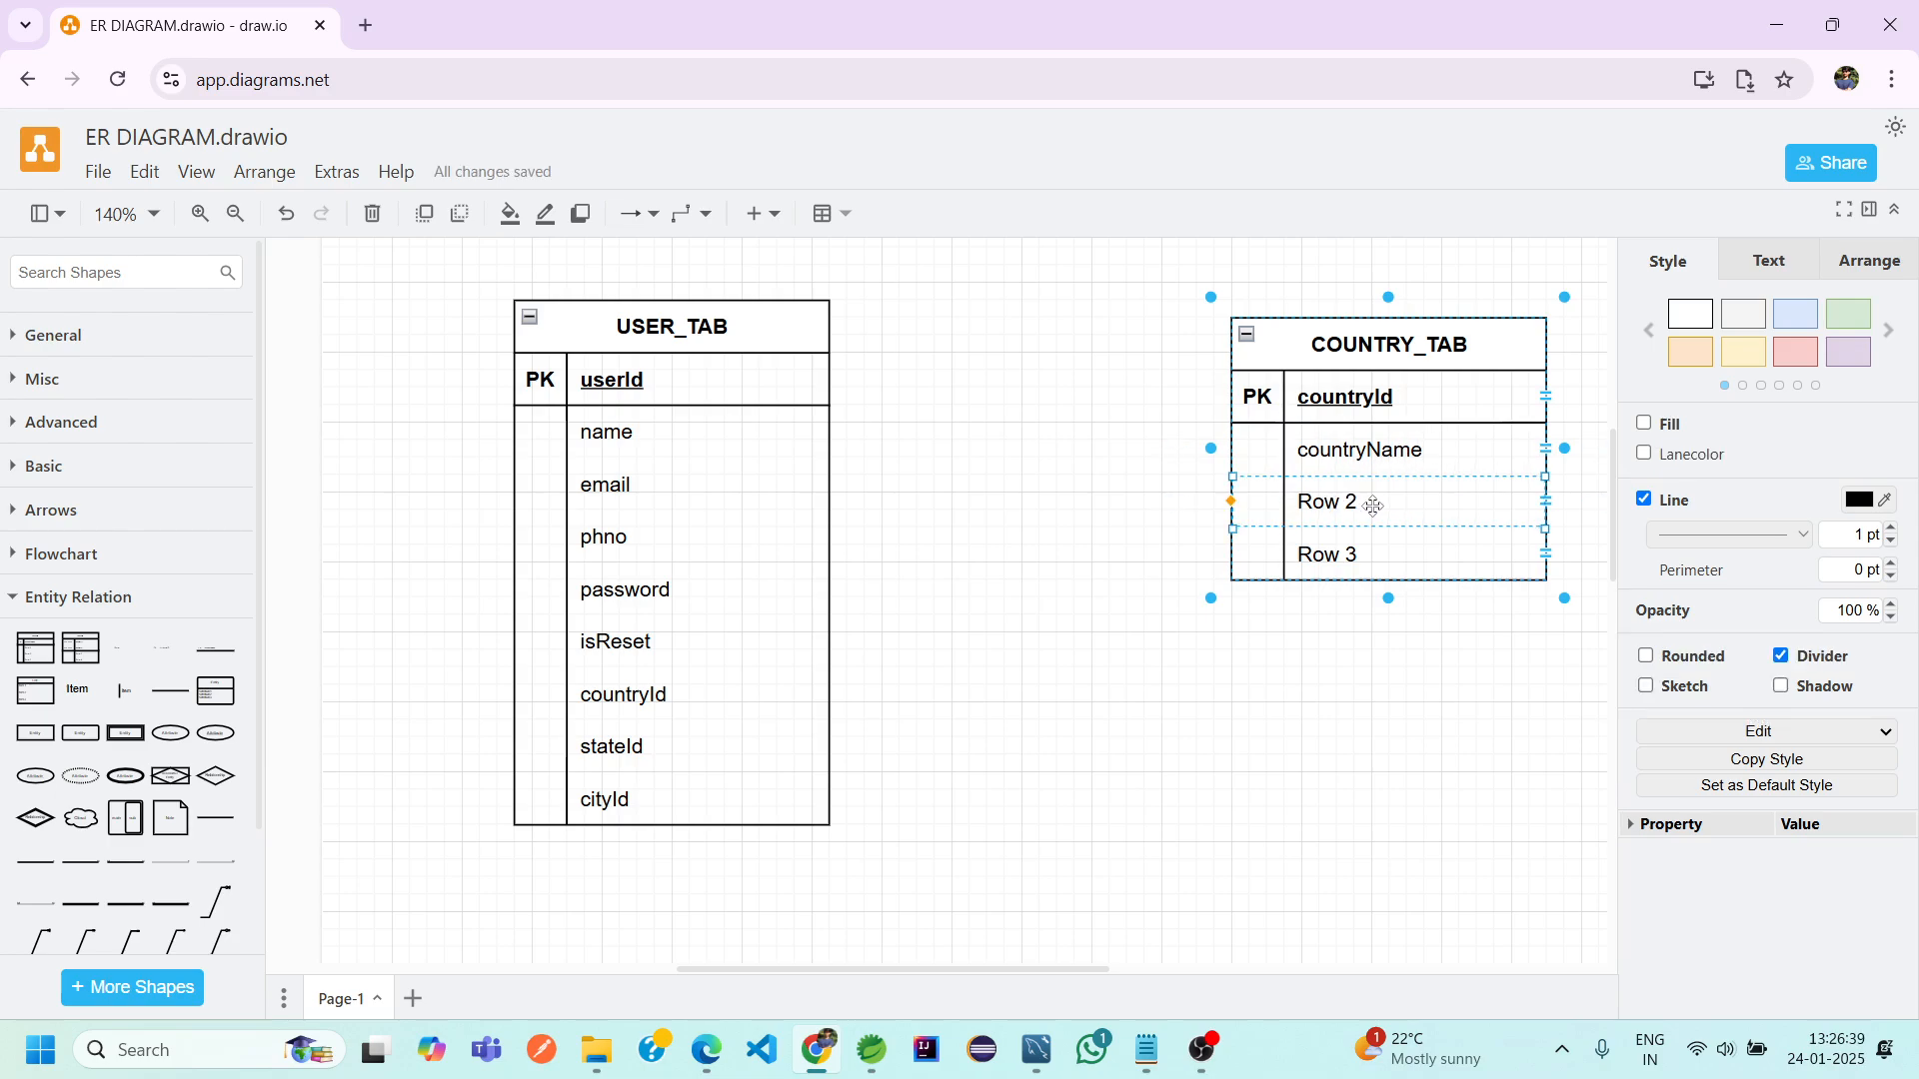
{"action": "left_click", "coordinate": [1456, 502]}
{"action": "left_click", "coordinate": [1506, 504]}
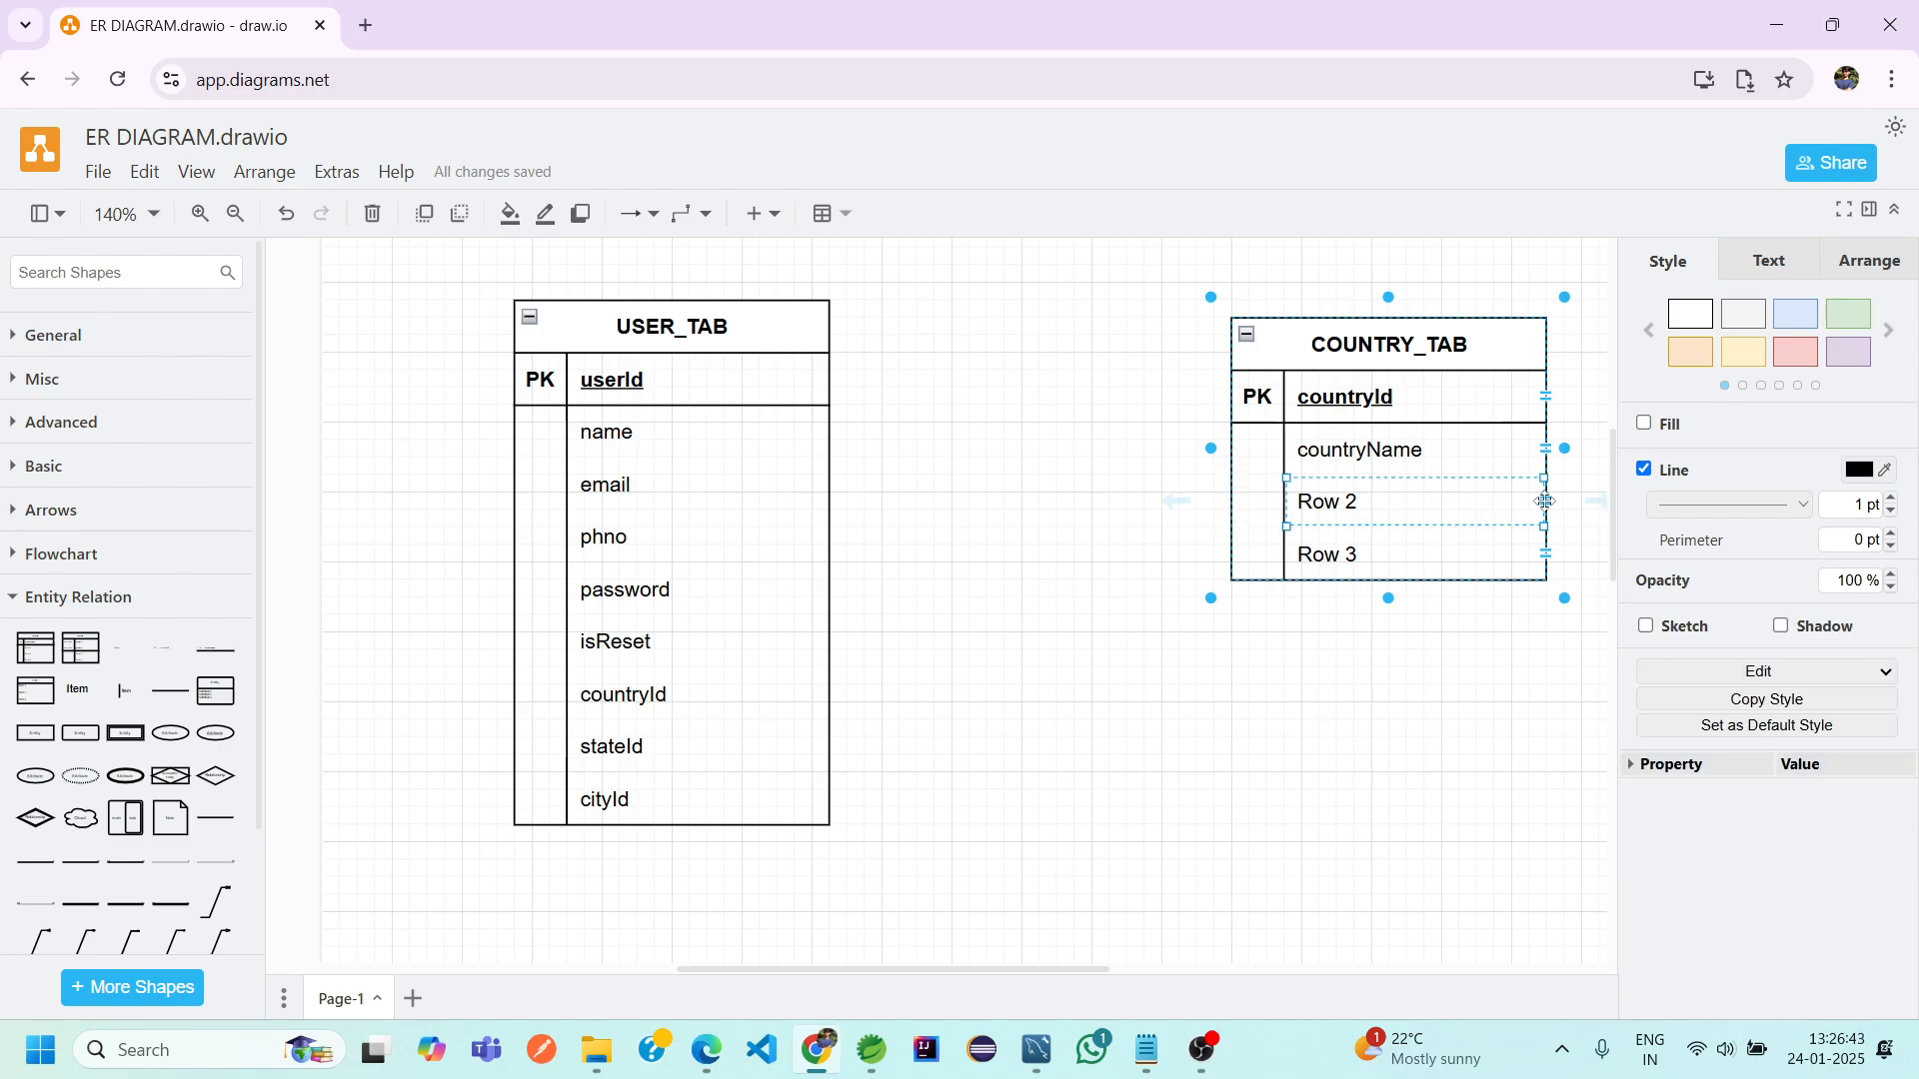
{"action": "right_click", "coordinate": [1549, 500]}
{"action": "left_click", "coordinate": [1578, 505]}
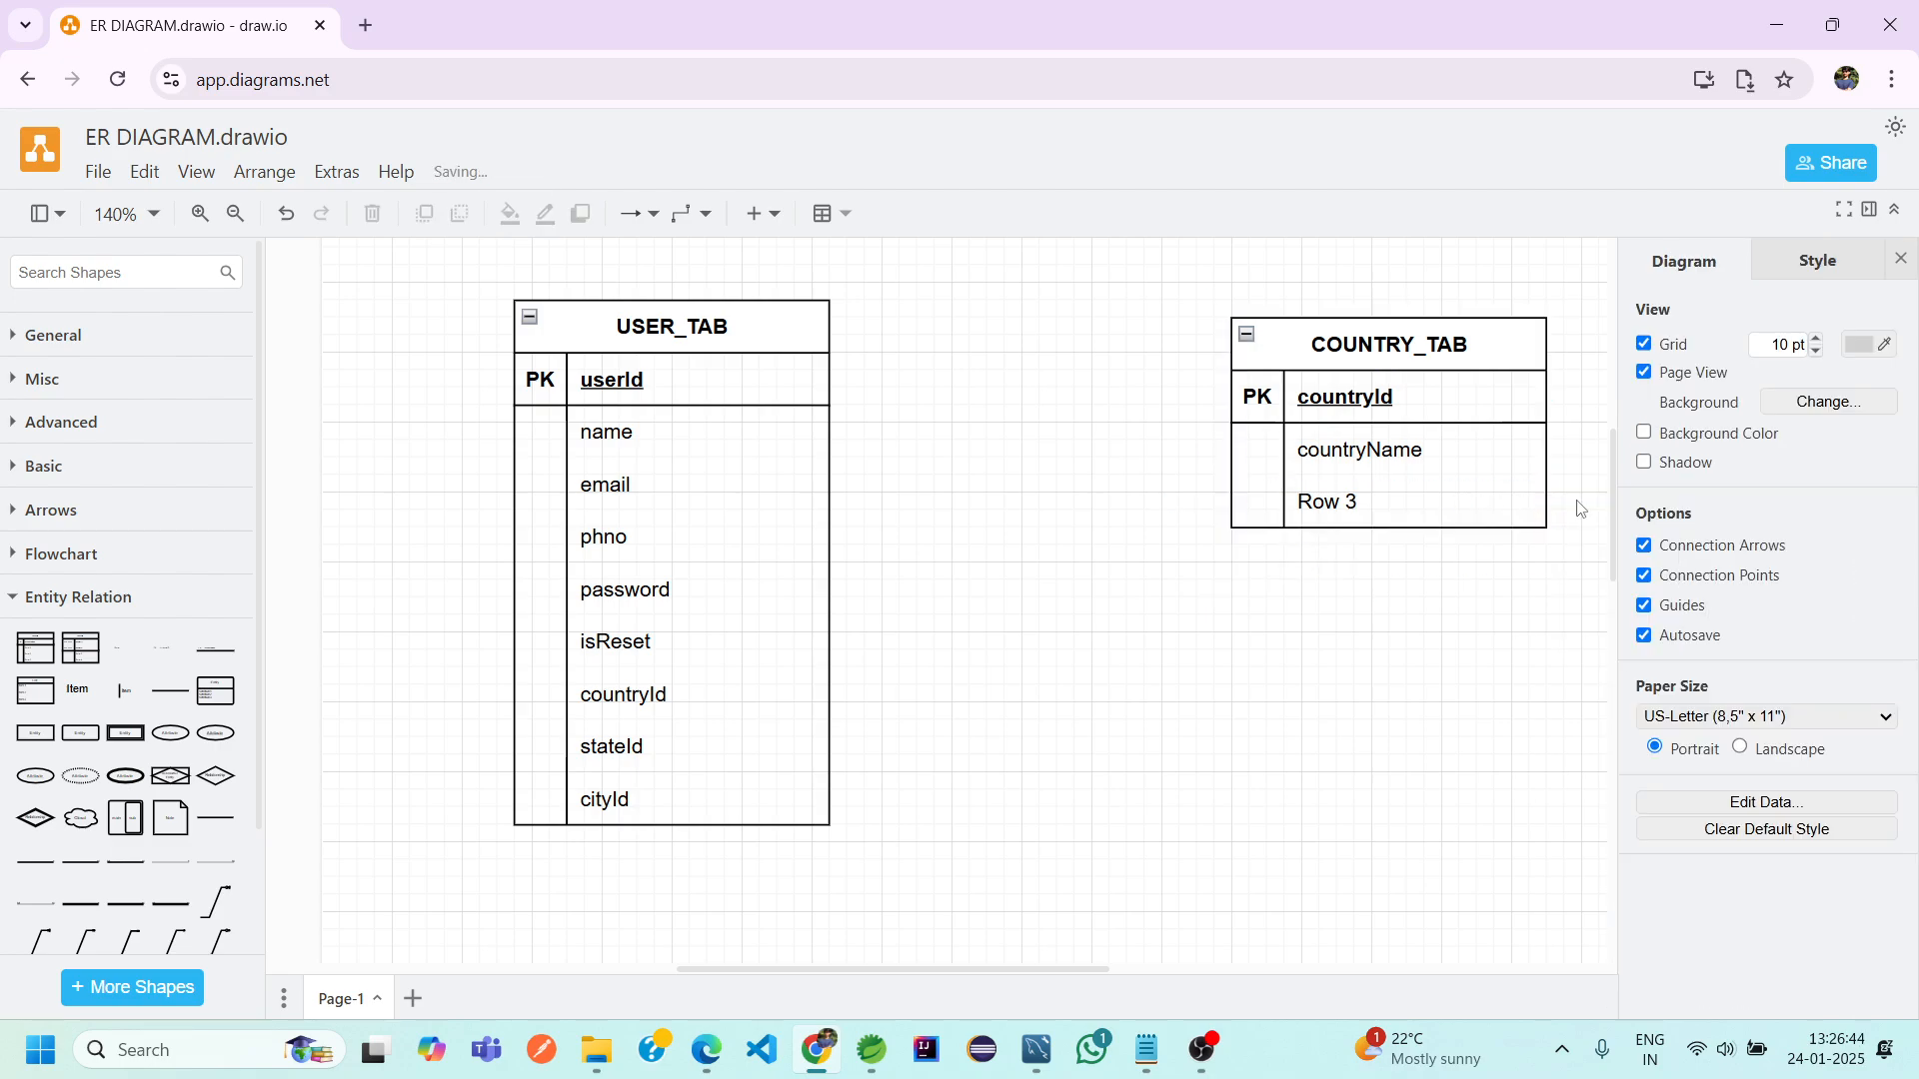
{"action": "left_click", "coordinate": [1379, 499]}
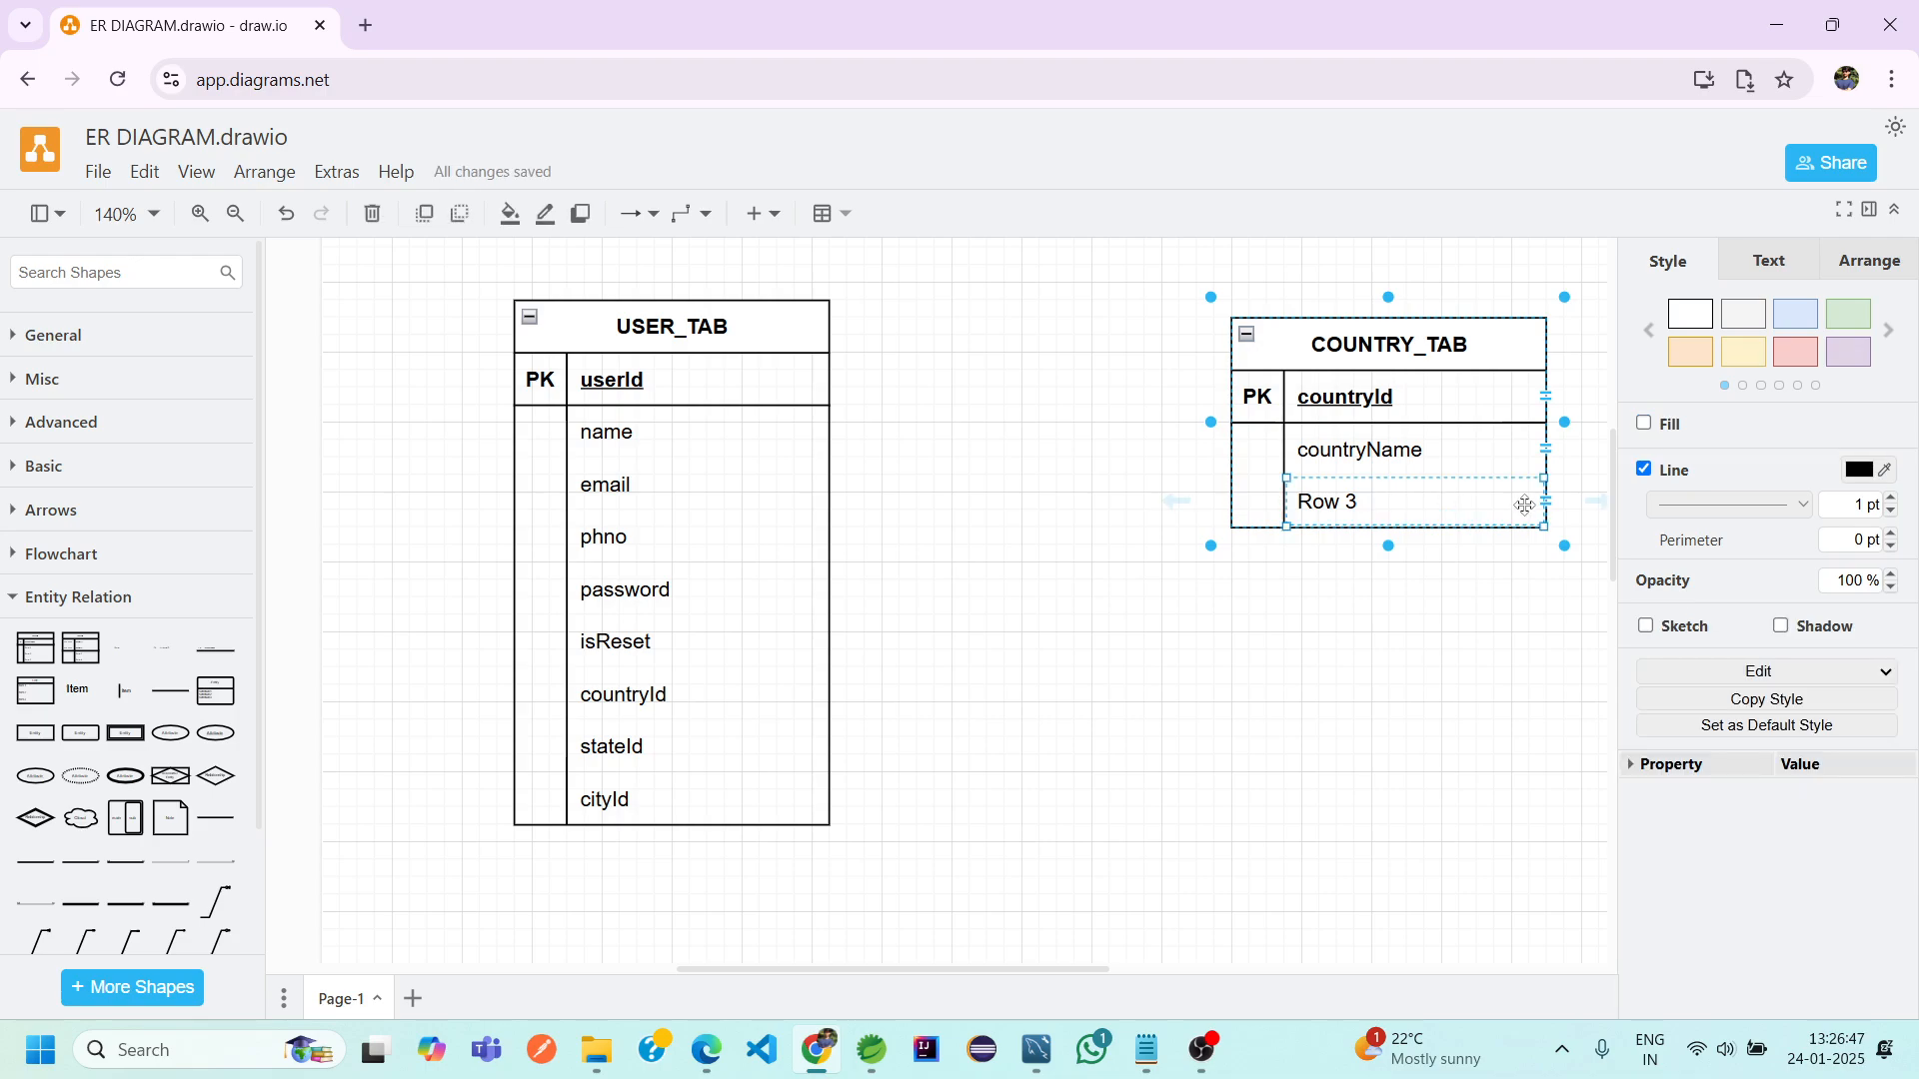
{"action": "right_click", "coordinate": [1546, 500]}
{"action": "left_click", "coordinate": [1589, 502]}
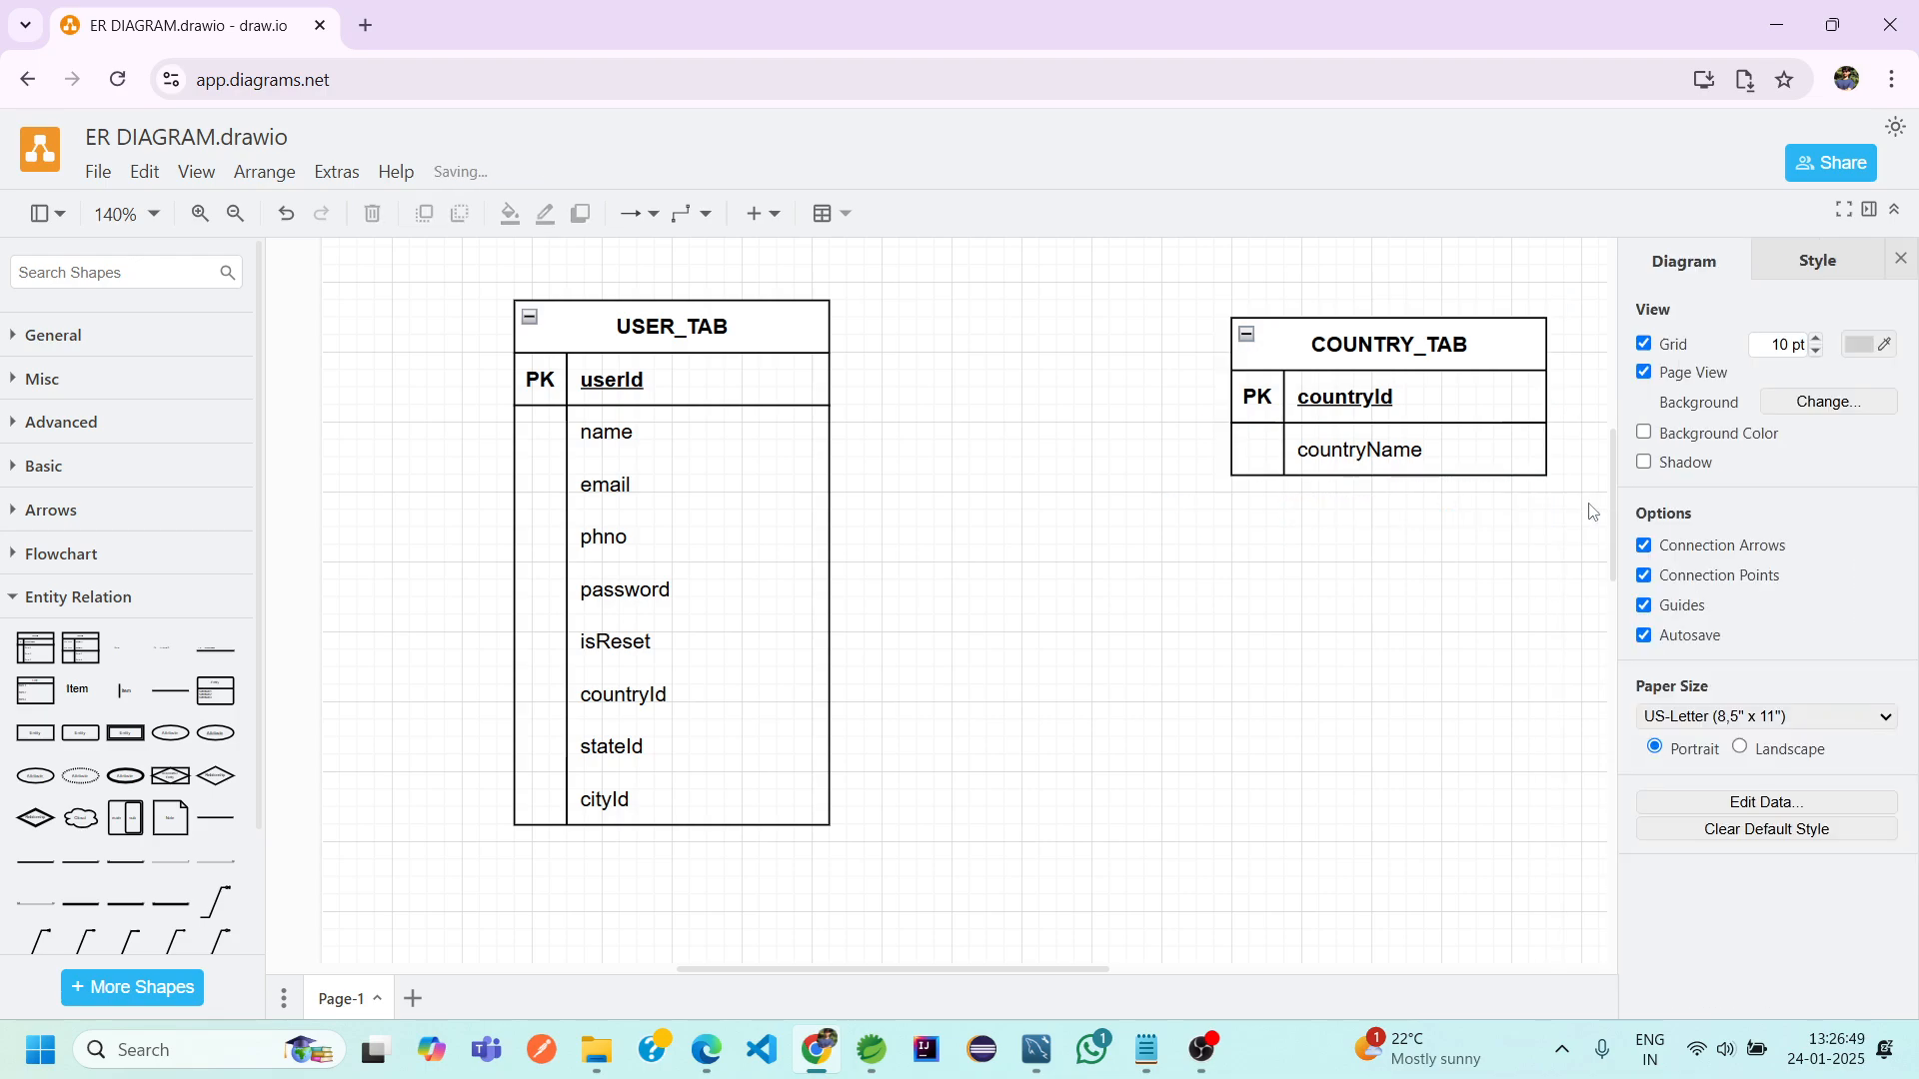
Make two copies of COUNTRY_TAB, place one well below the original and title it CITY_TAB
{"action": "left_click", "coordinate": [1409, 360]}
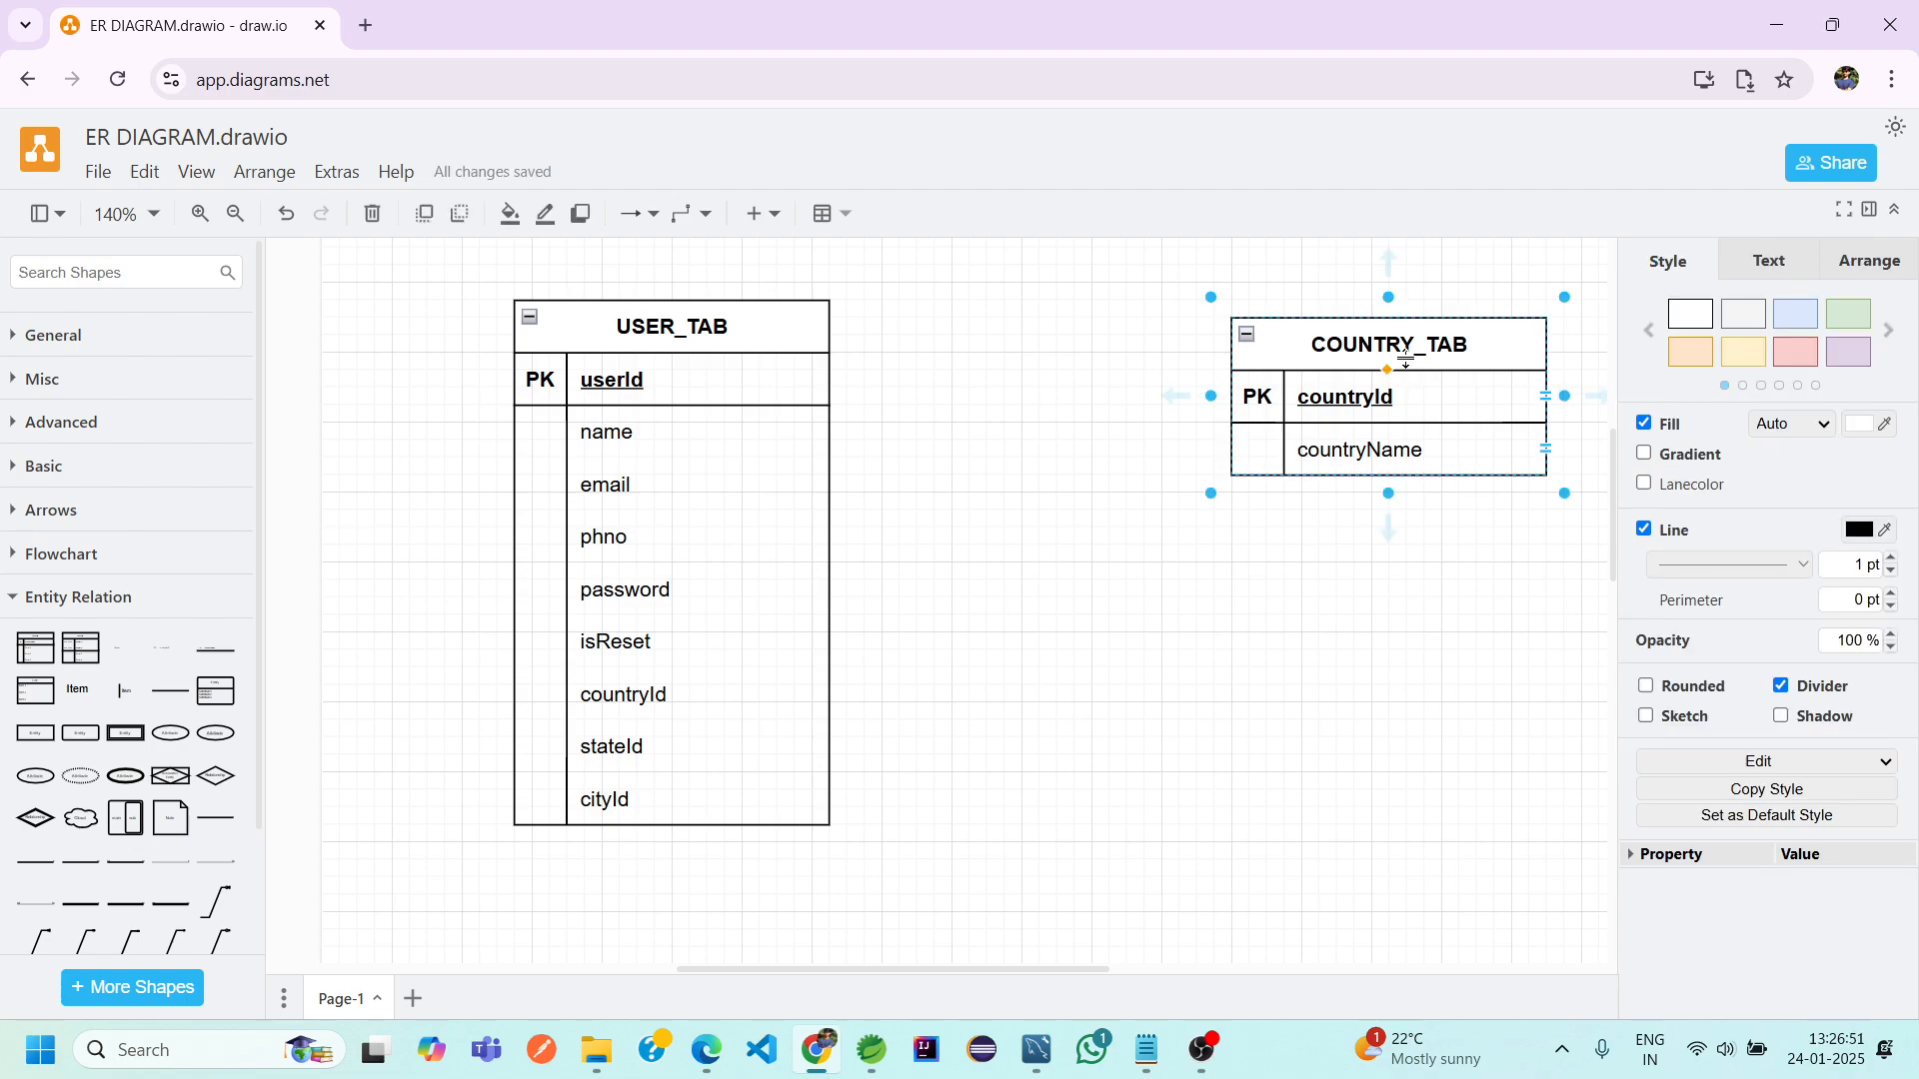
{"action": "left_click_drag", "start_coordinate": [1409, 360], "coordinate": [1351, 808]}
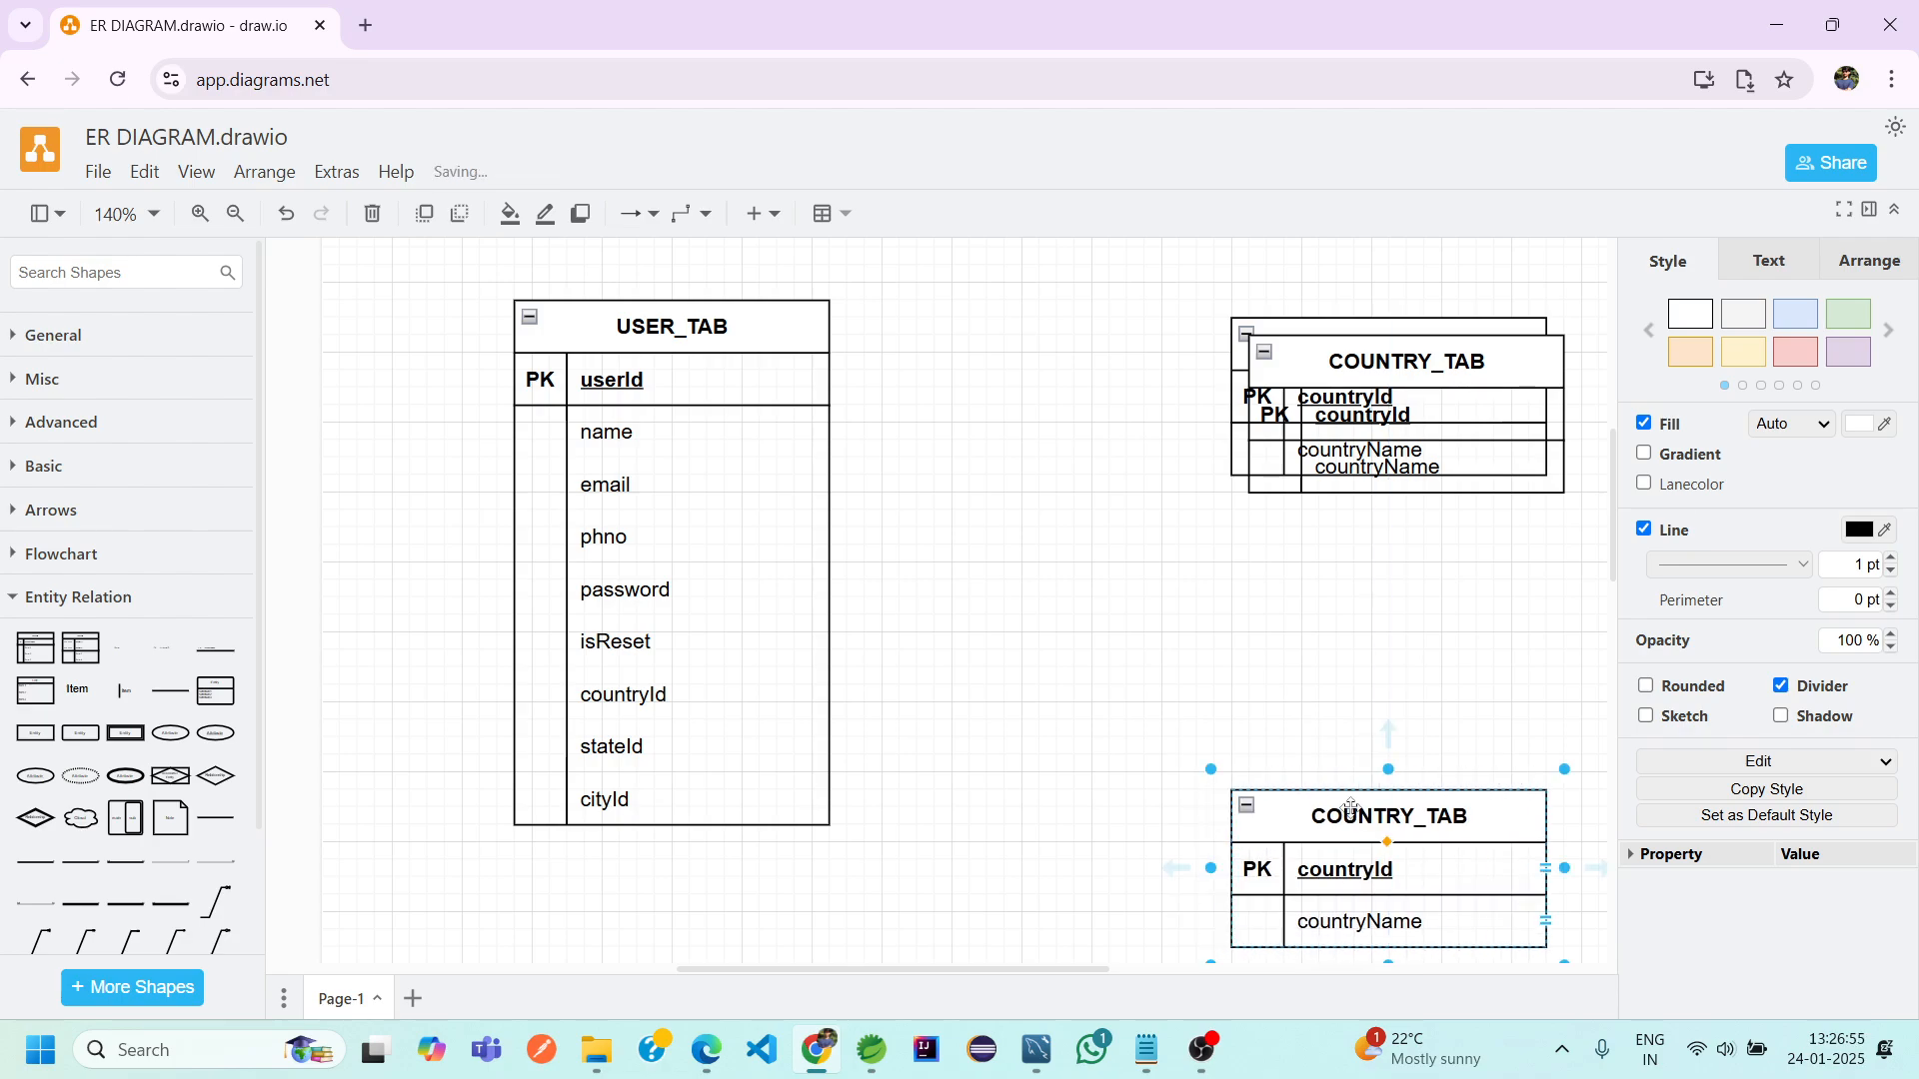
{"action": "double_click", "coordinate": [1364, 813]}
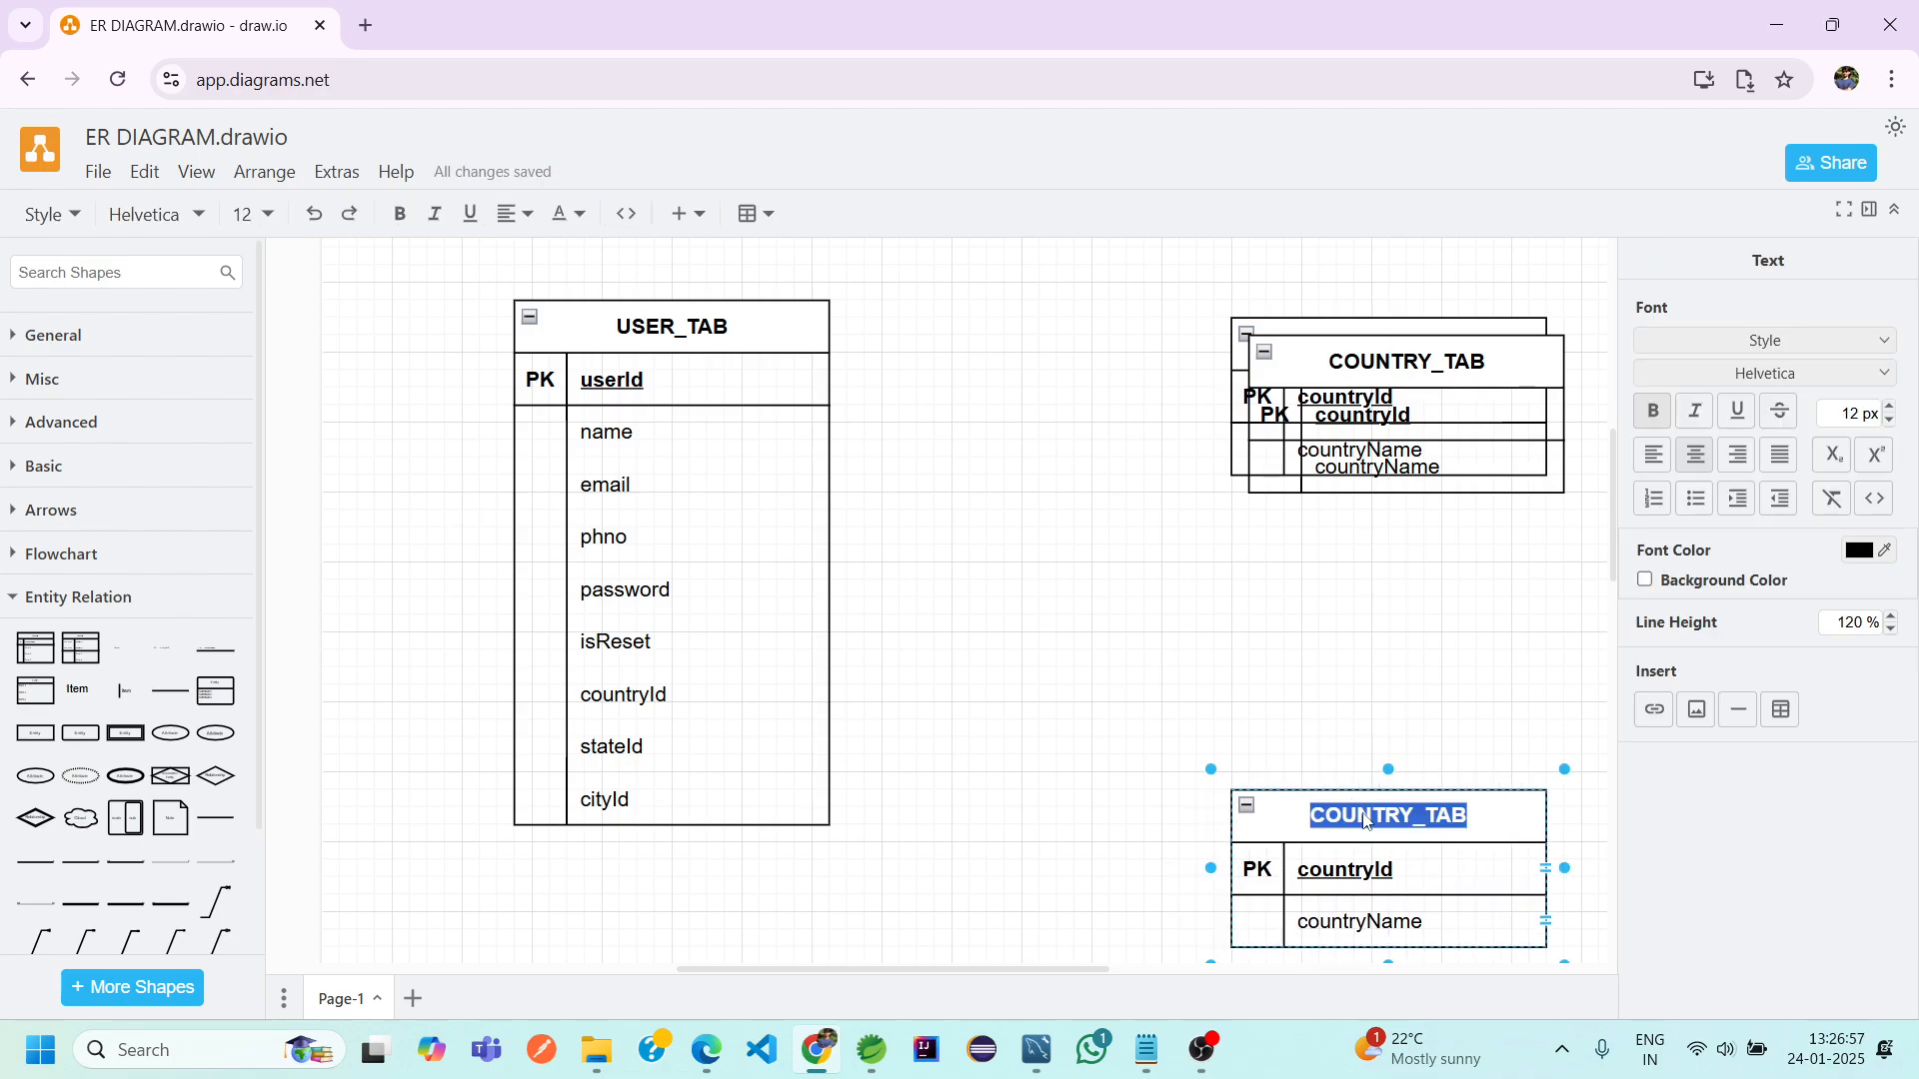
{"action": "type", "text": "C"}
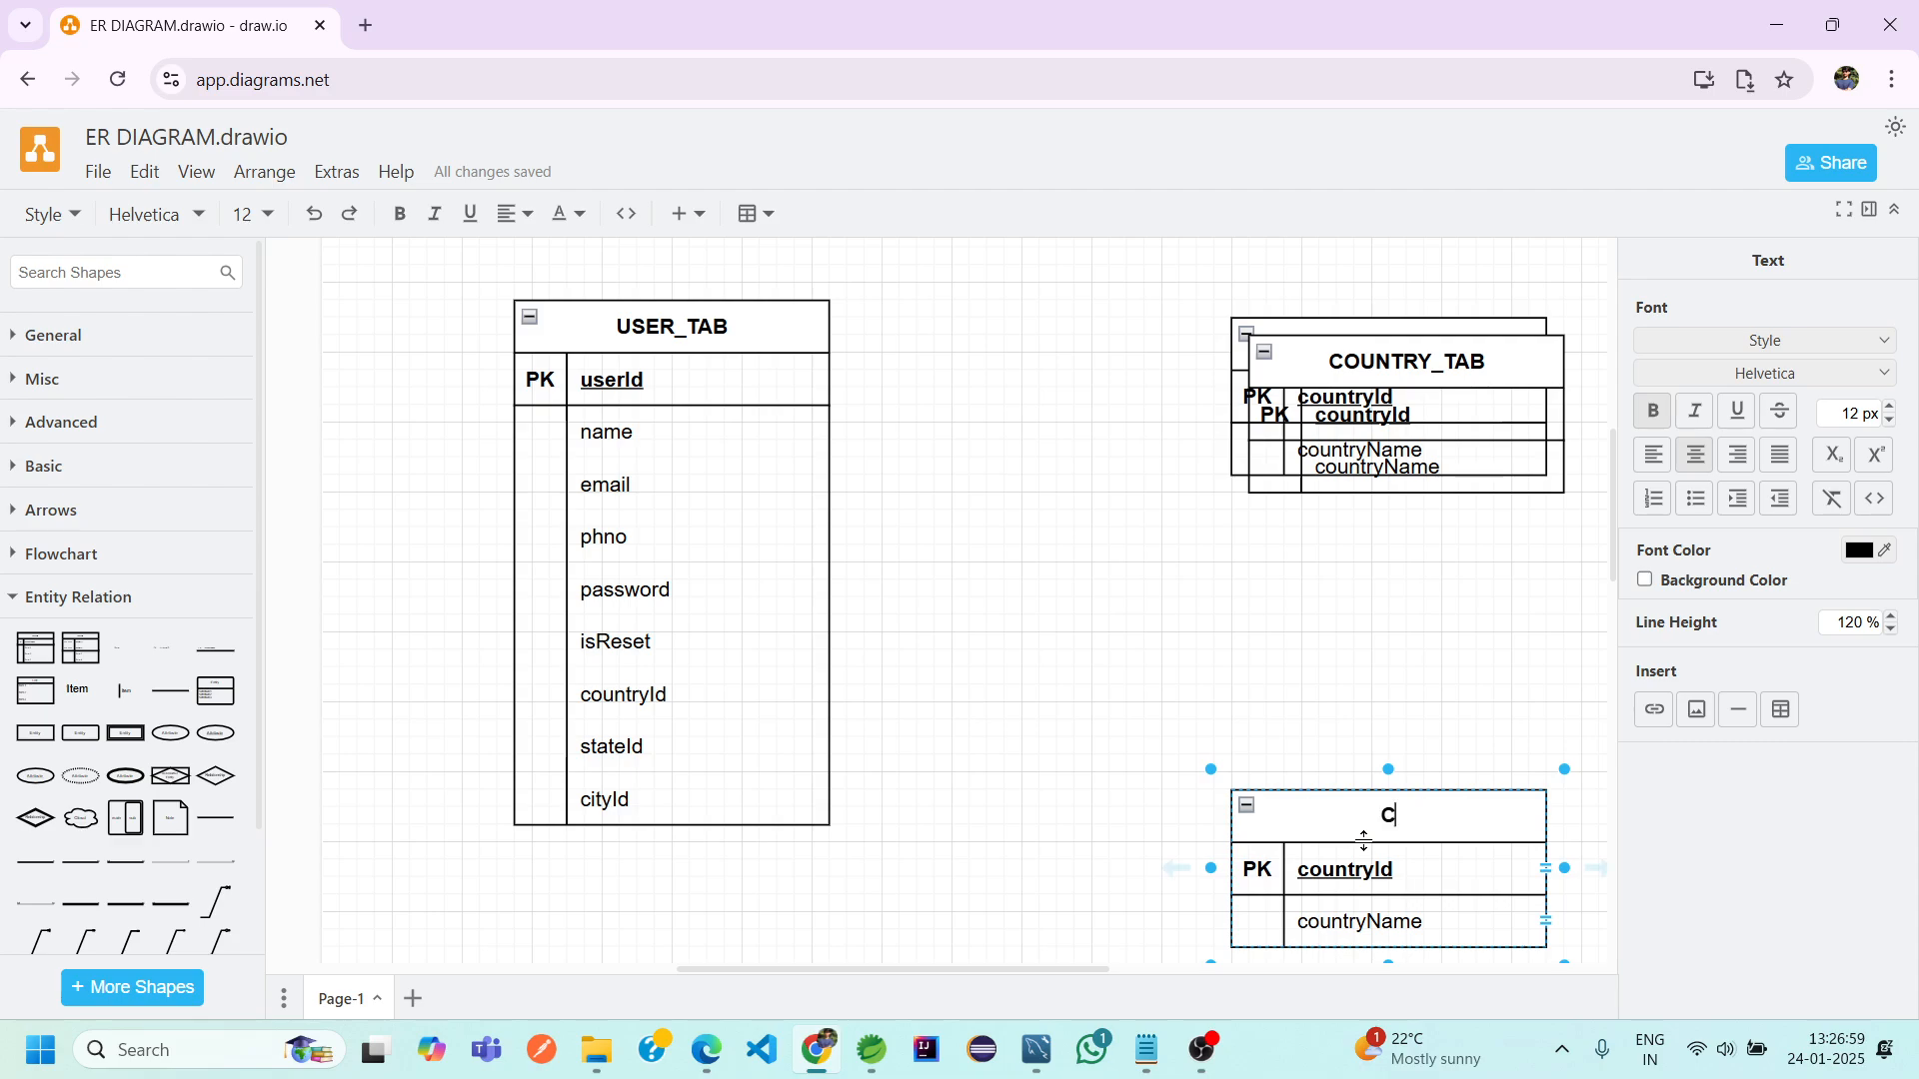
{"action": "type", "text": "ITY_TAB"}
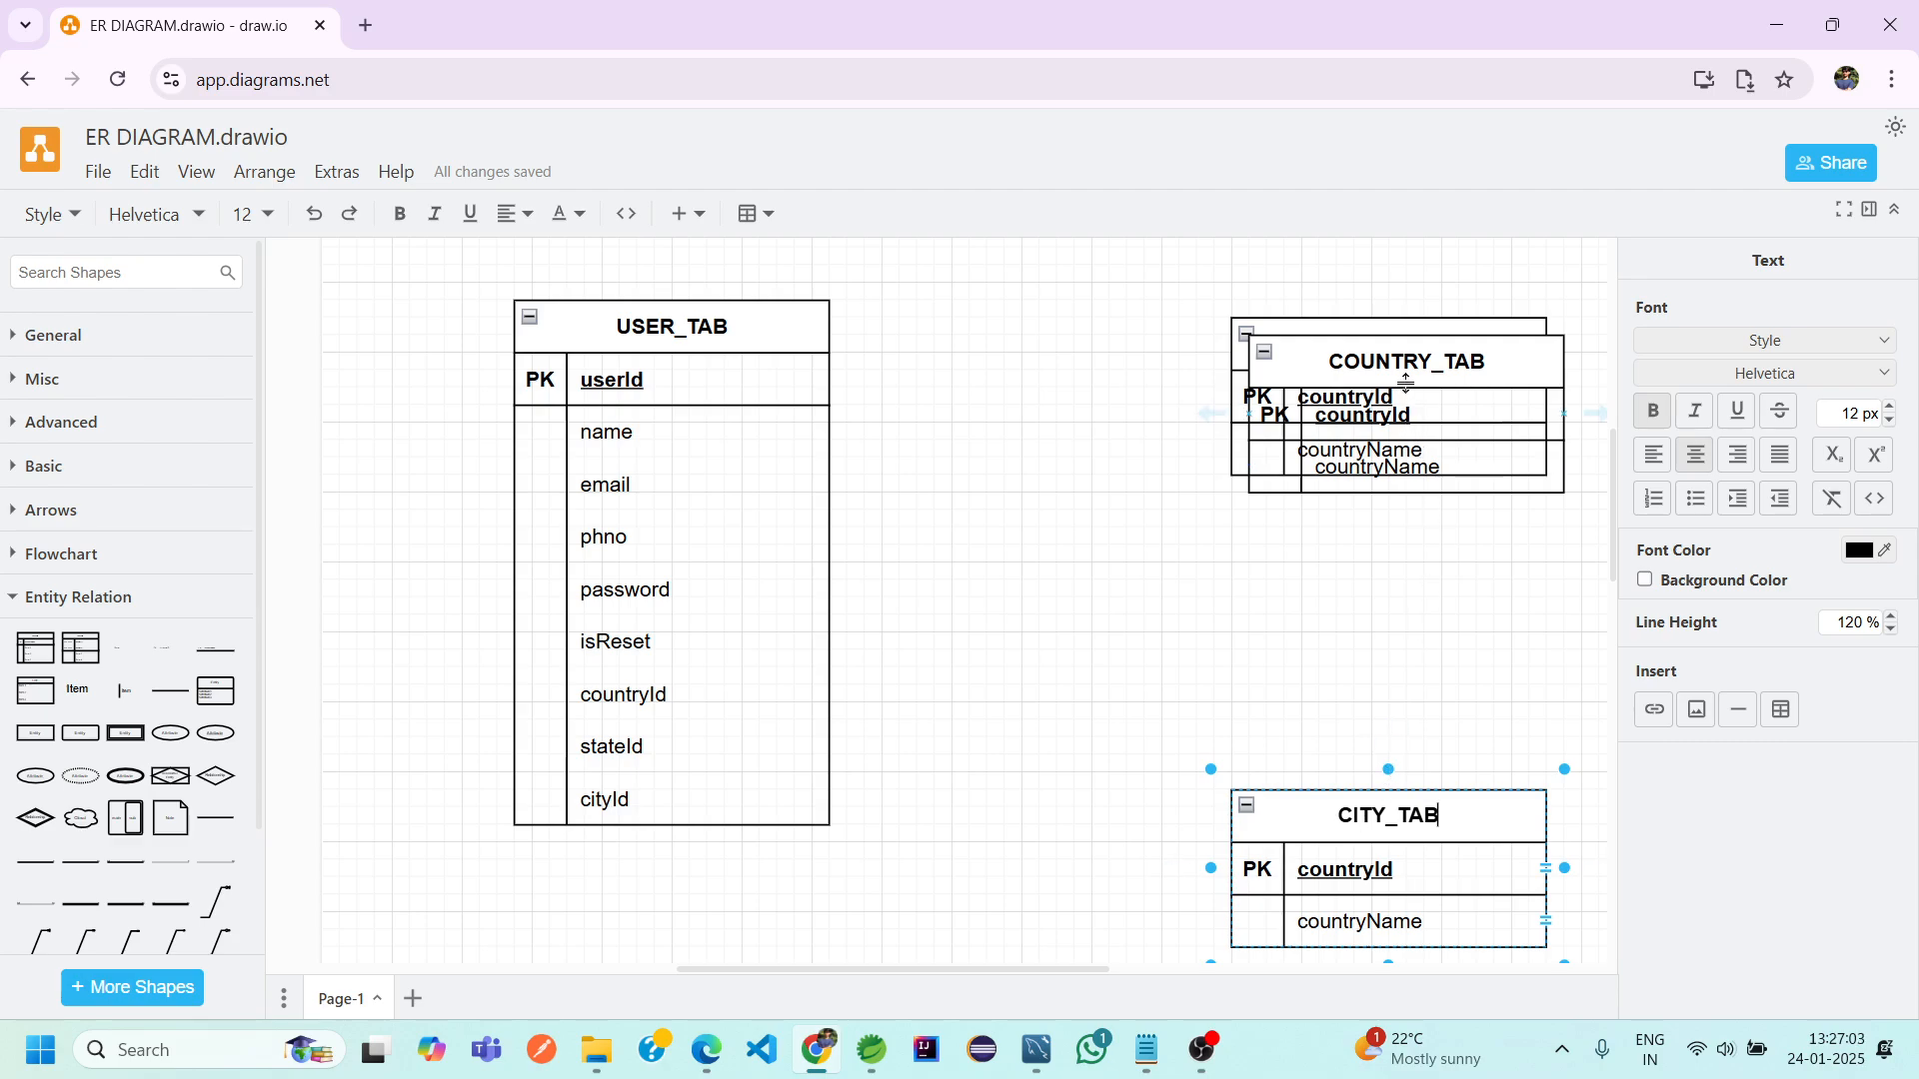
Move the remaining COUNTRY_TAB copy between COUNTRY_TAB and CITY_TAB and title it STATE_TAB
{"action": "left_click", "coordinate": [1385, 429]}
{"action": "left_click_drag", "start_coordinate": [1385, 429], "coordinate": [1389, 572]}
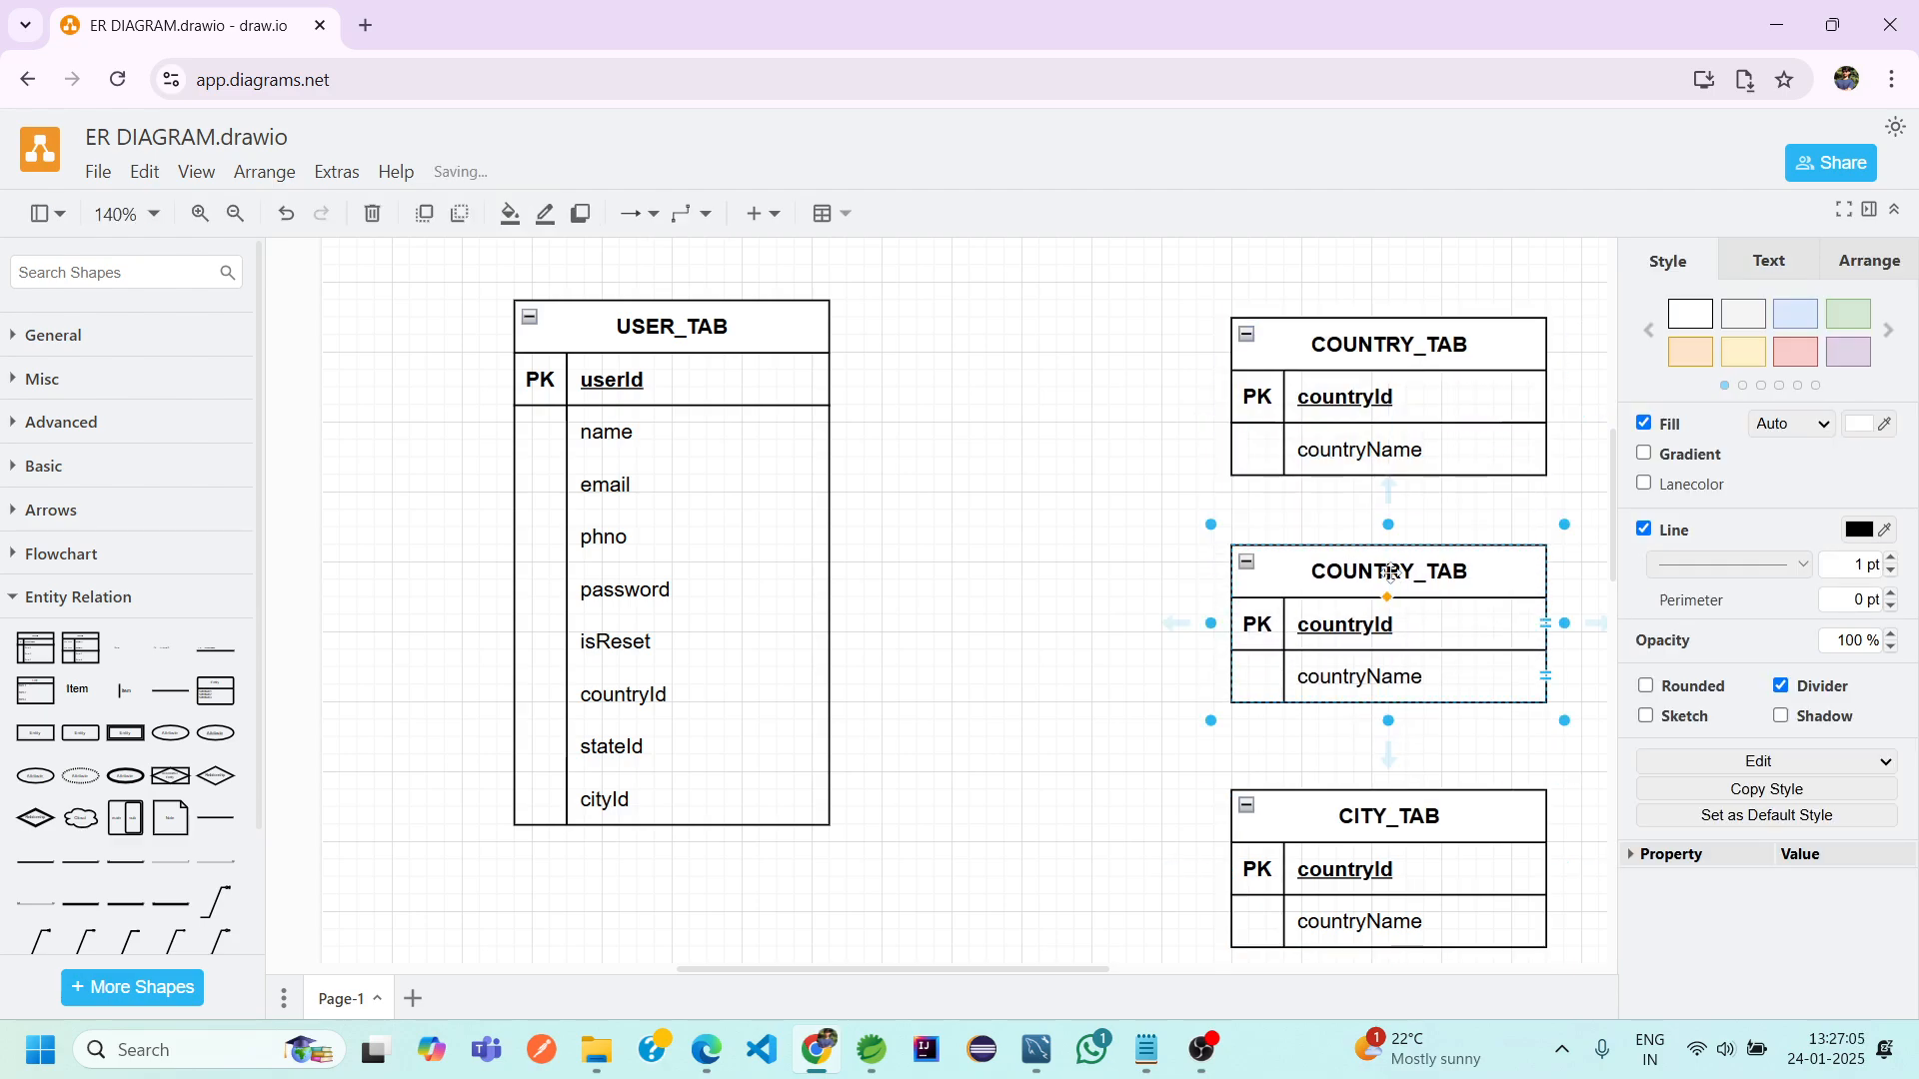
{"action": "double_click", "coordinate": [1389, 572]}
{"action": "type", "text": "STA"}
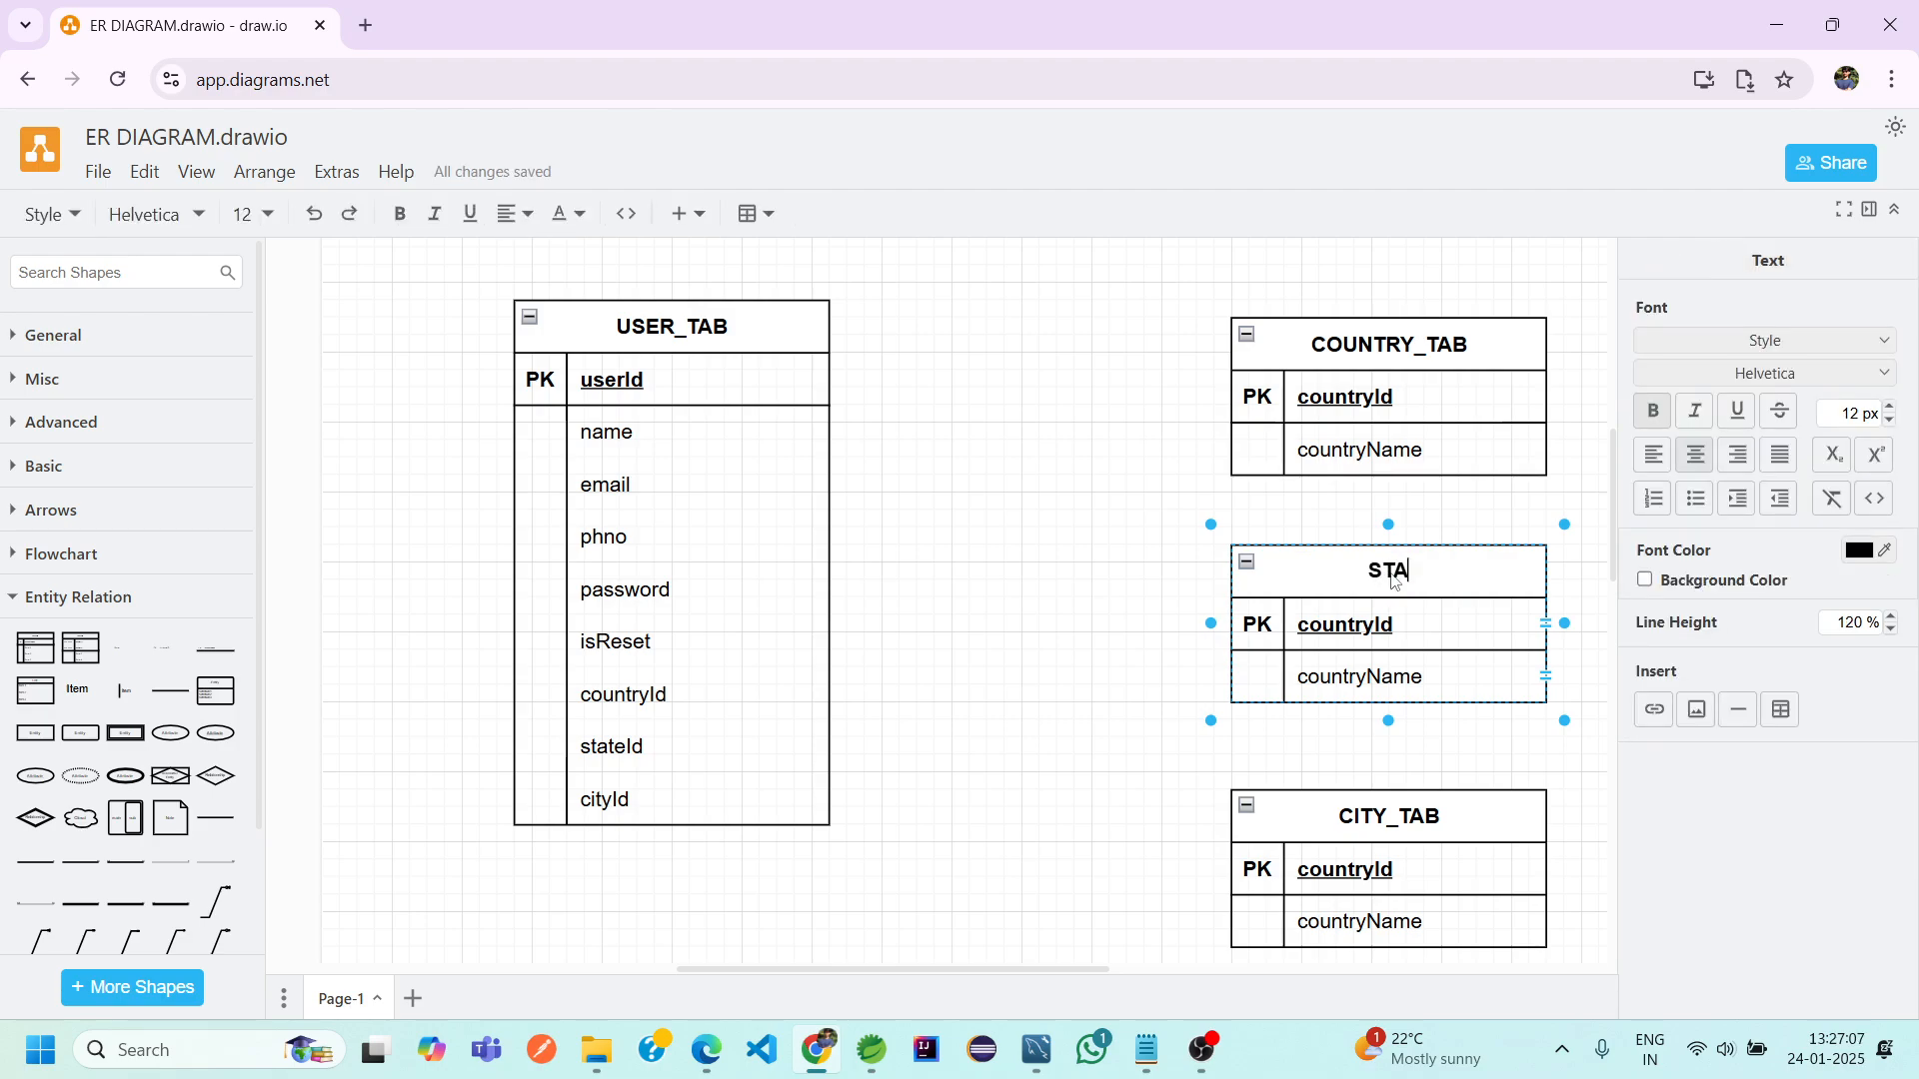
{"action": "type", "text": "TE_TAB"}
Rename the primary-key row of STATE_TAB as stateId
{"action": "double_click", "coordinate": [1351, 629]}
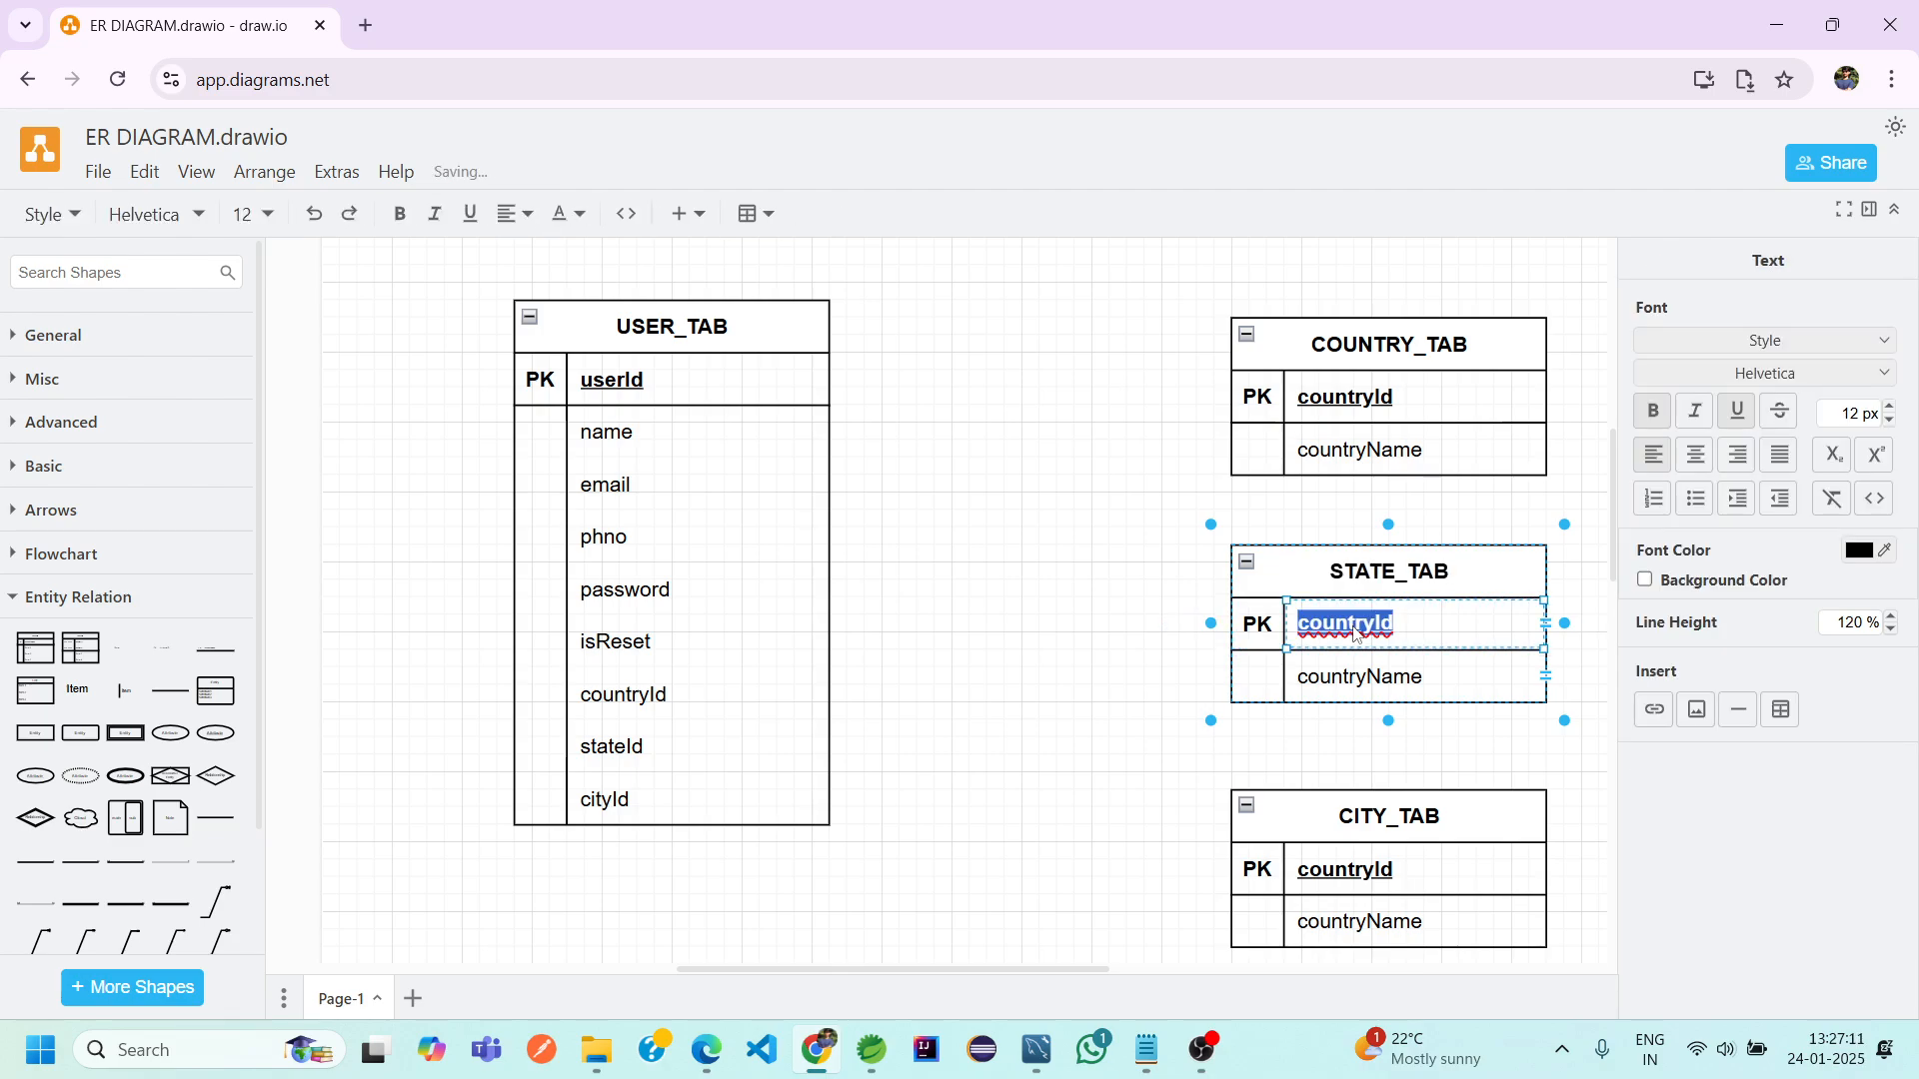
{"action": "type", "text": "stat"}
{"action": "type", "text": "e"}
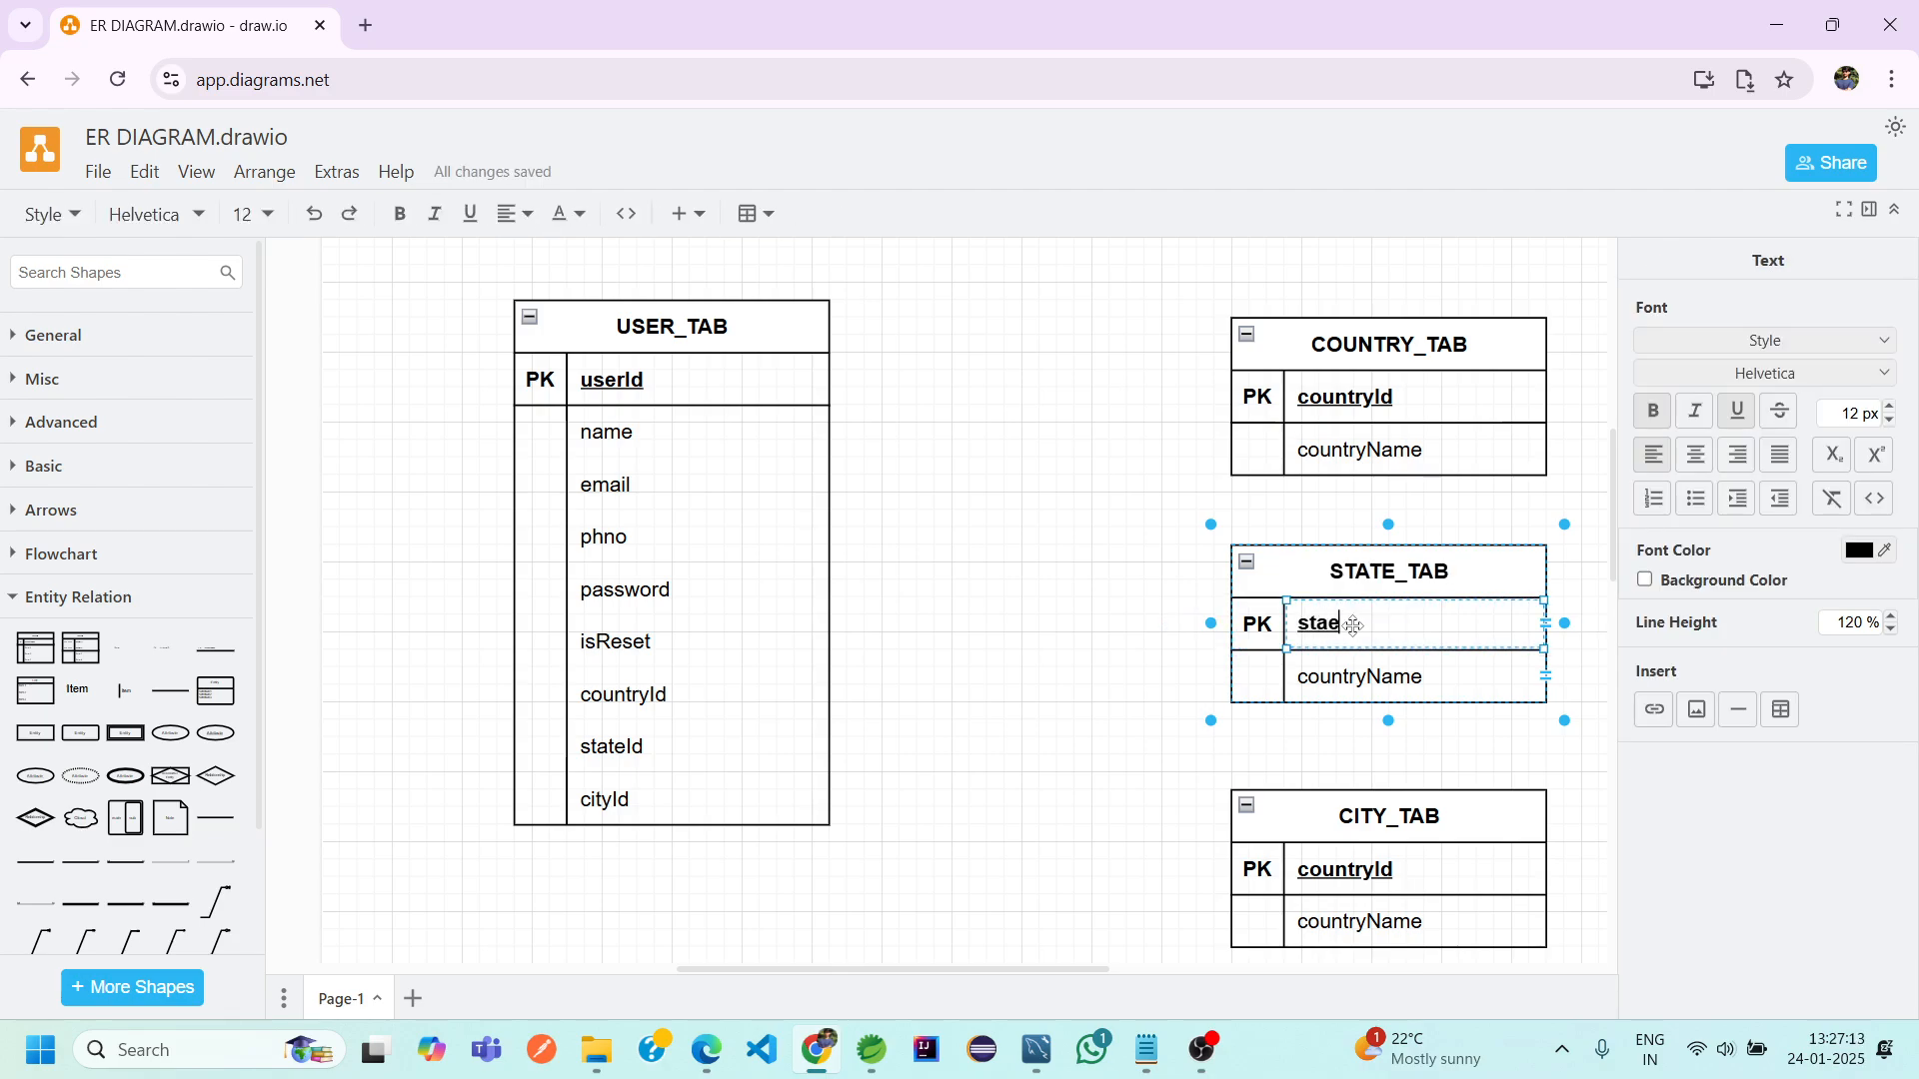
{"action": "key", "text": "BackSpace"}
{"action": "type", "text": "teId"}
Rename the countryName row of STATE_TAB as stateName
{"action": "left_click", "coordinate": [1364, 686]}
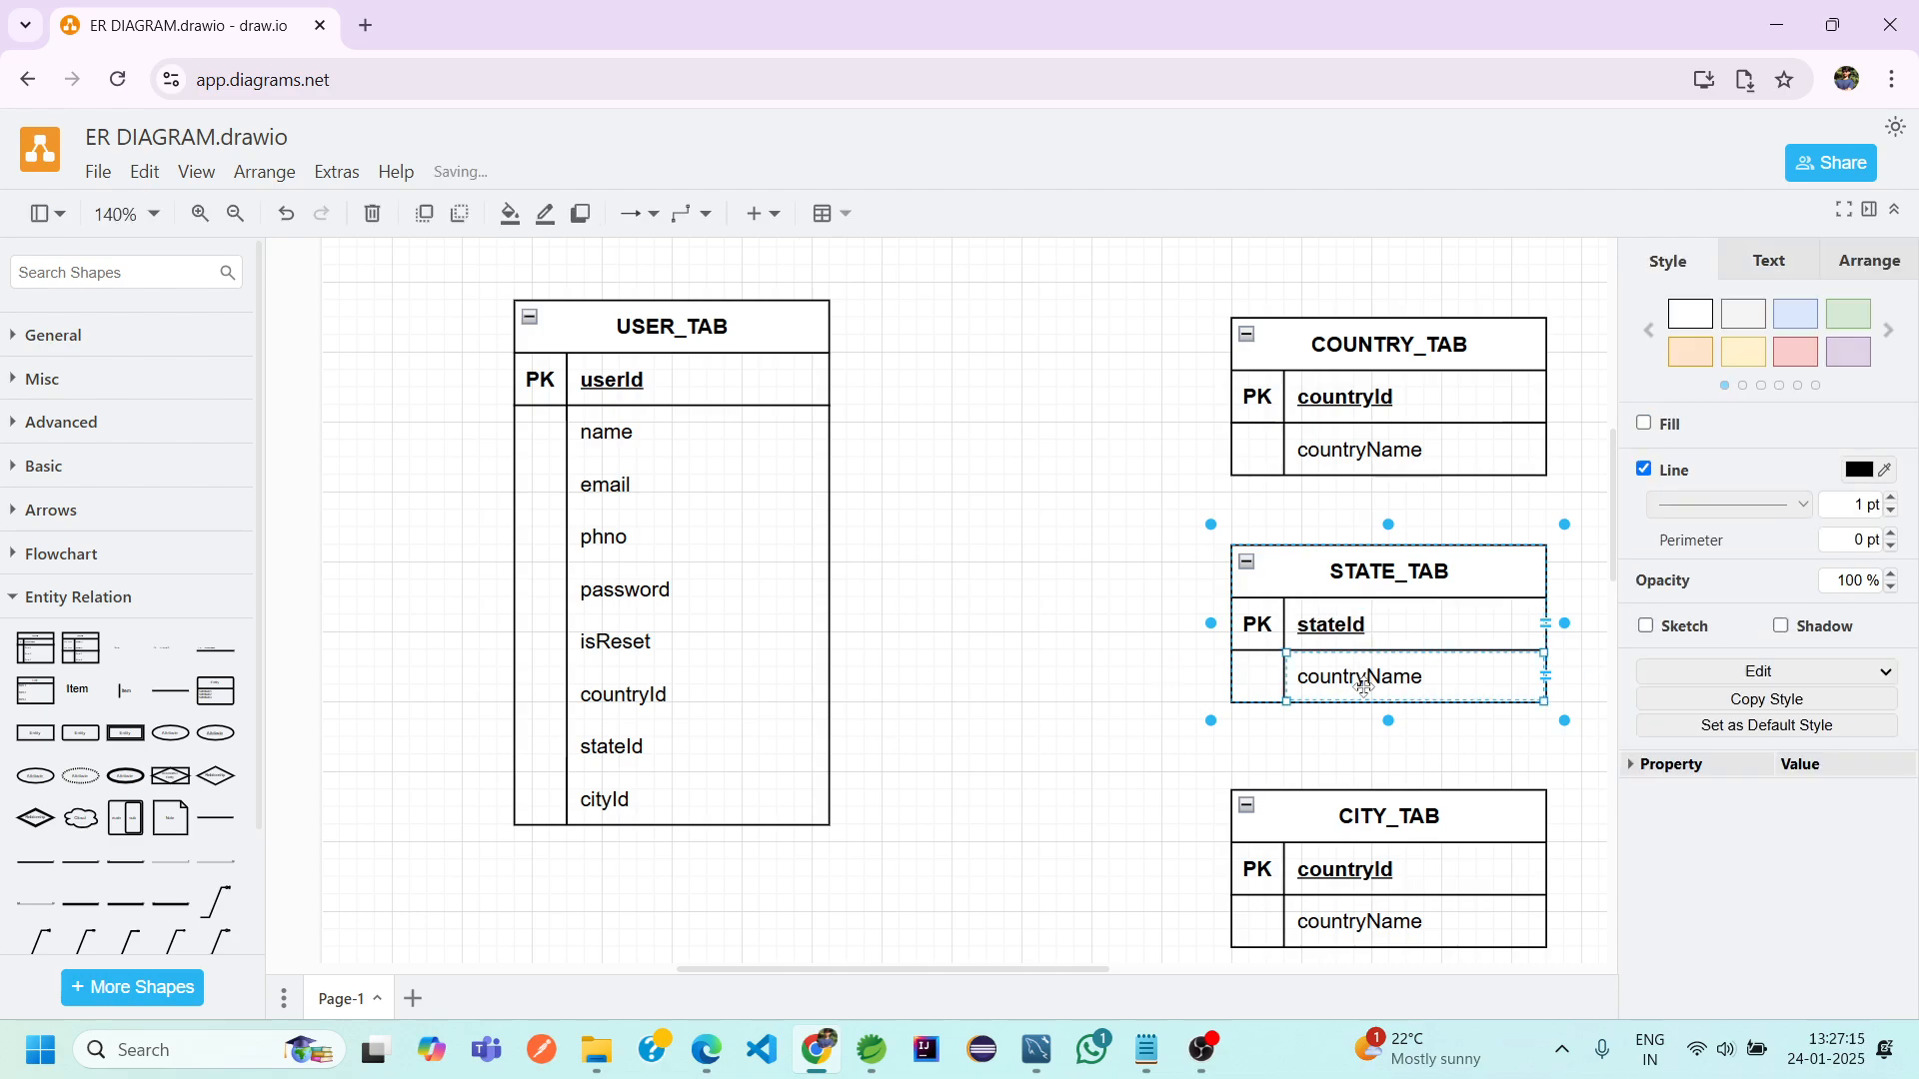
{"action": "double_click", "coordinate": [1365, 687]}
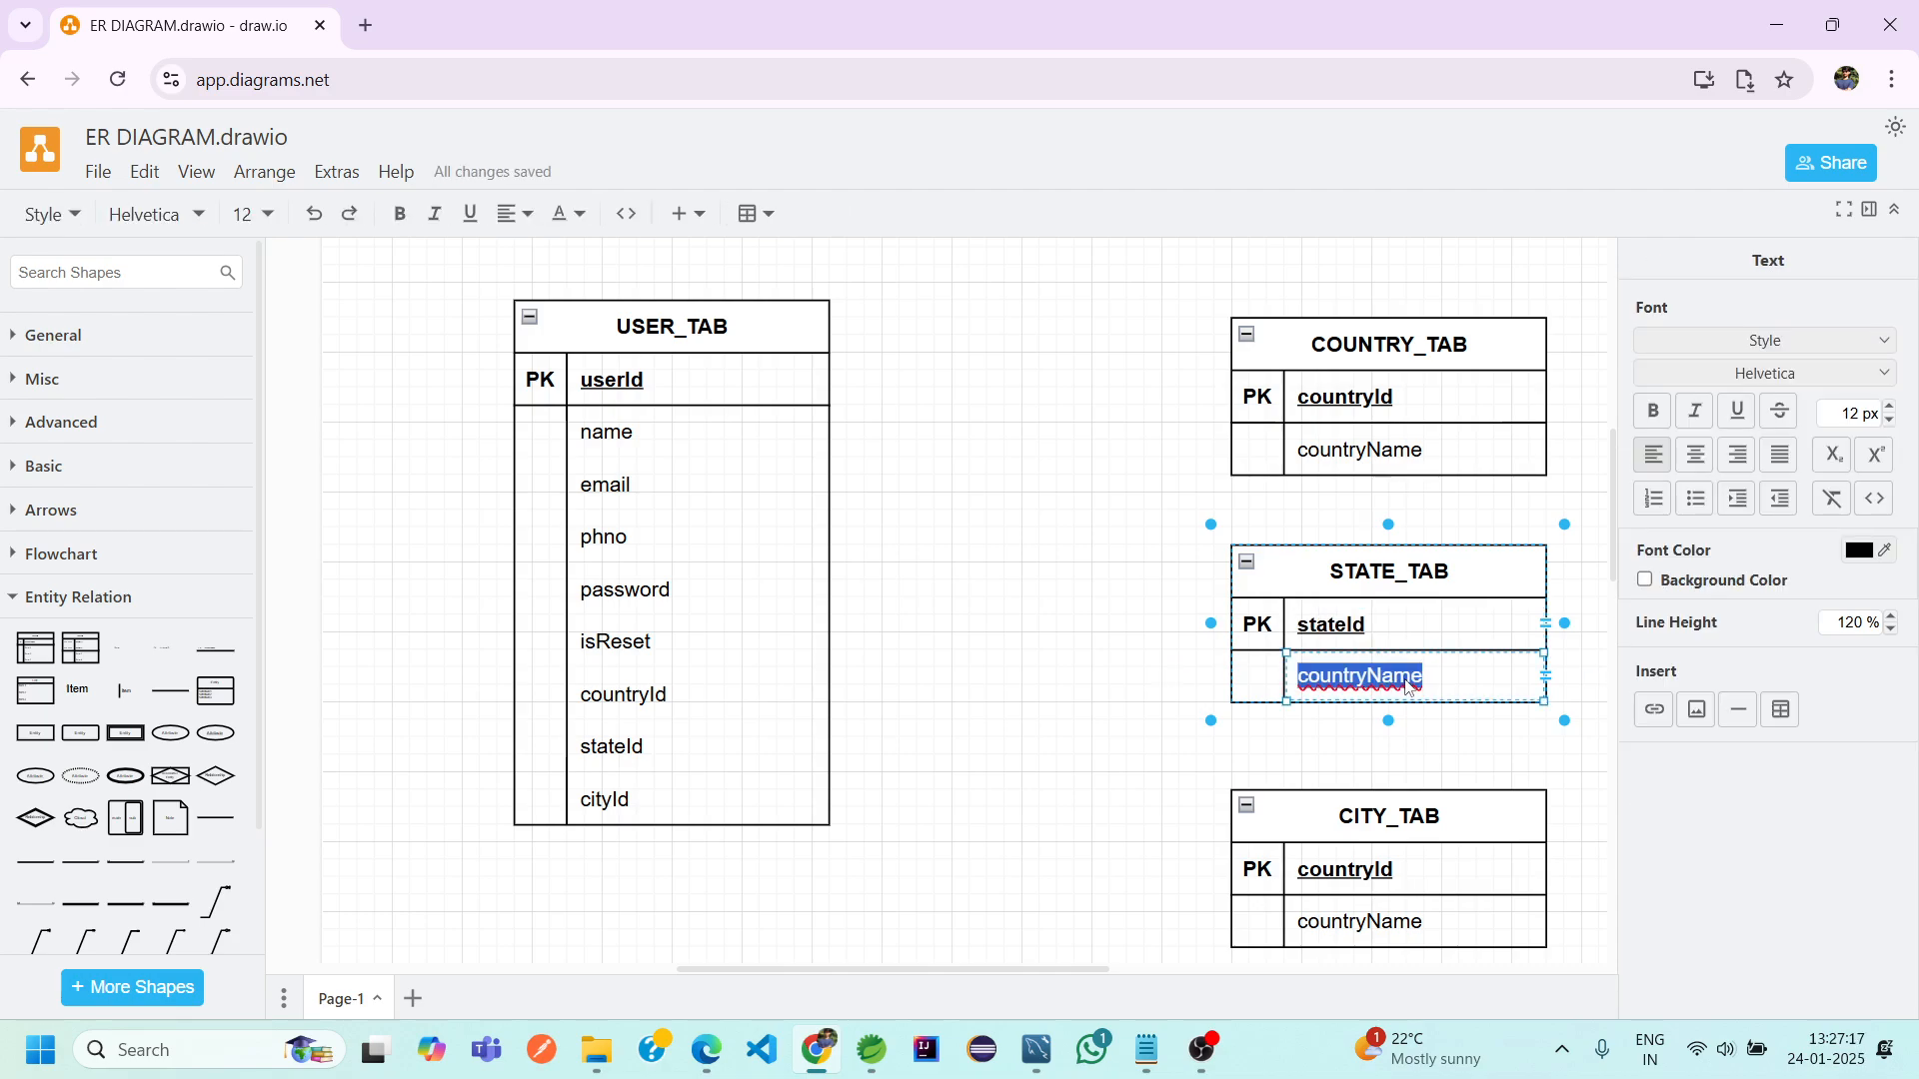
{"action": "type", "text": "sa"}
{"action": "key", "text": "BackSpace"}
{"action": "key", "text": "BackSpace"}
{"action": "type", "text": "ate"}
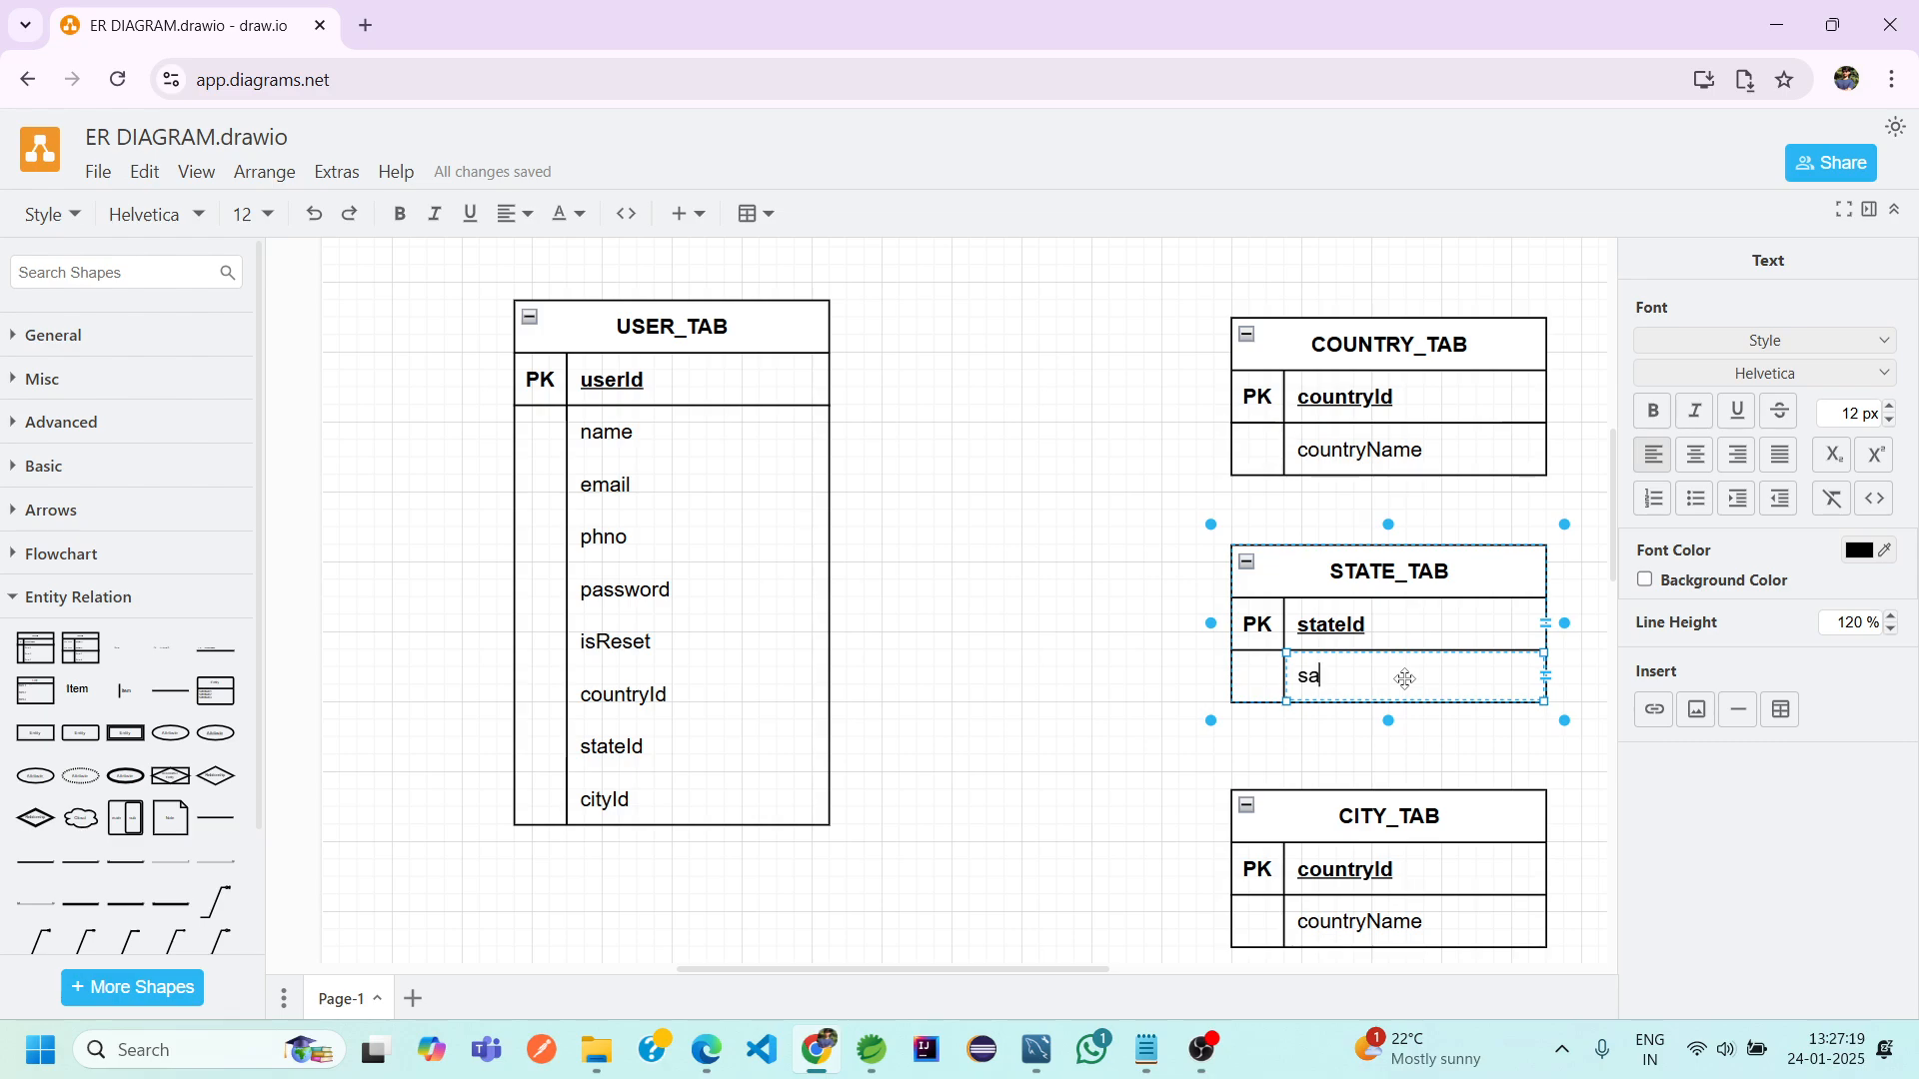
{"action": "key", "text": "BackSpace"}
{"action": "key", "text": "BackSpace"}
{"action": "key", "text": "BackSpace"}
{"action": "type", "text": "tateName"}
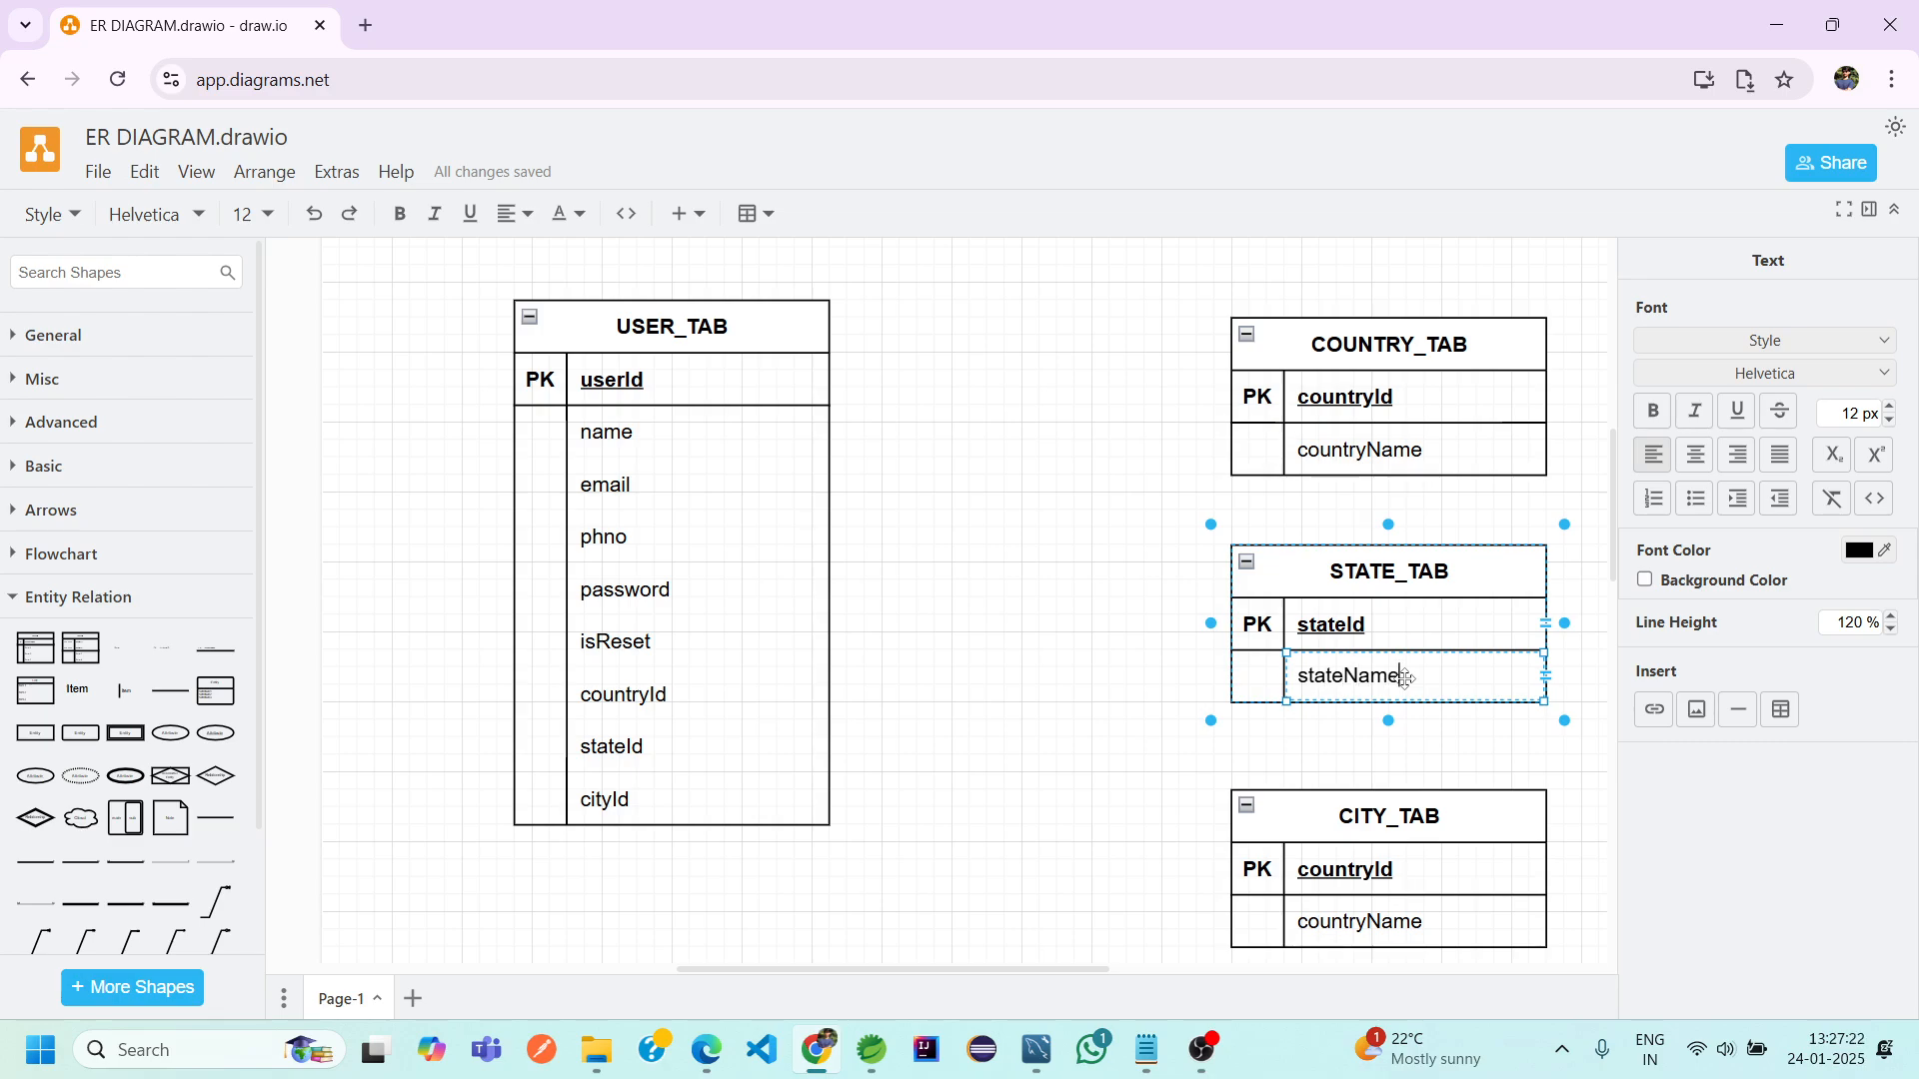
Name the primary-key row of CITY_TAB cityId and rename the row below it as cityName
{"action": "double_click", "coordinate": [1345, 869]}
{"action": "type", "text": "cityId"}
{"action": "scroll", "coordinate": [1353, 869], "scroll_direction": "down", "scroll_amount": 4}
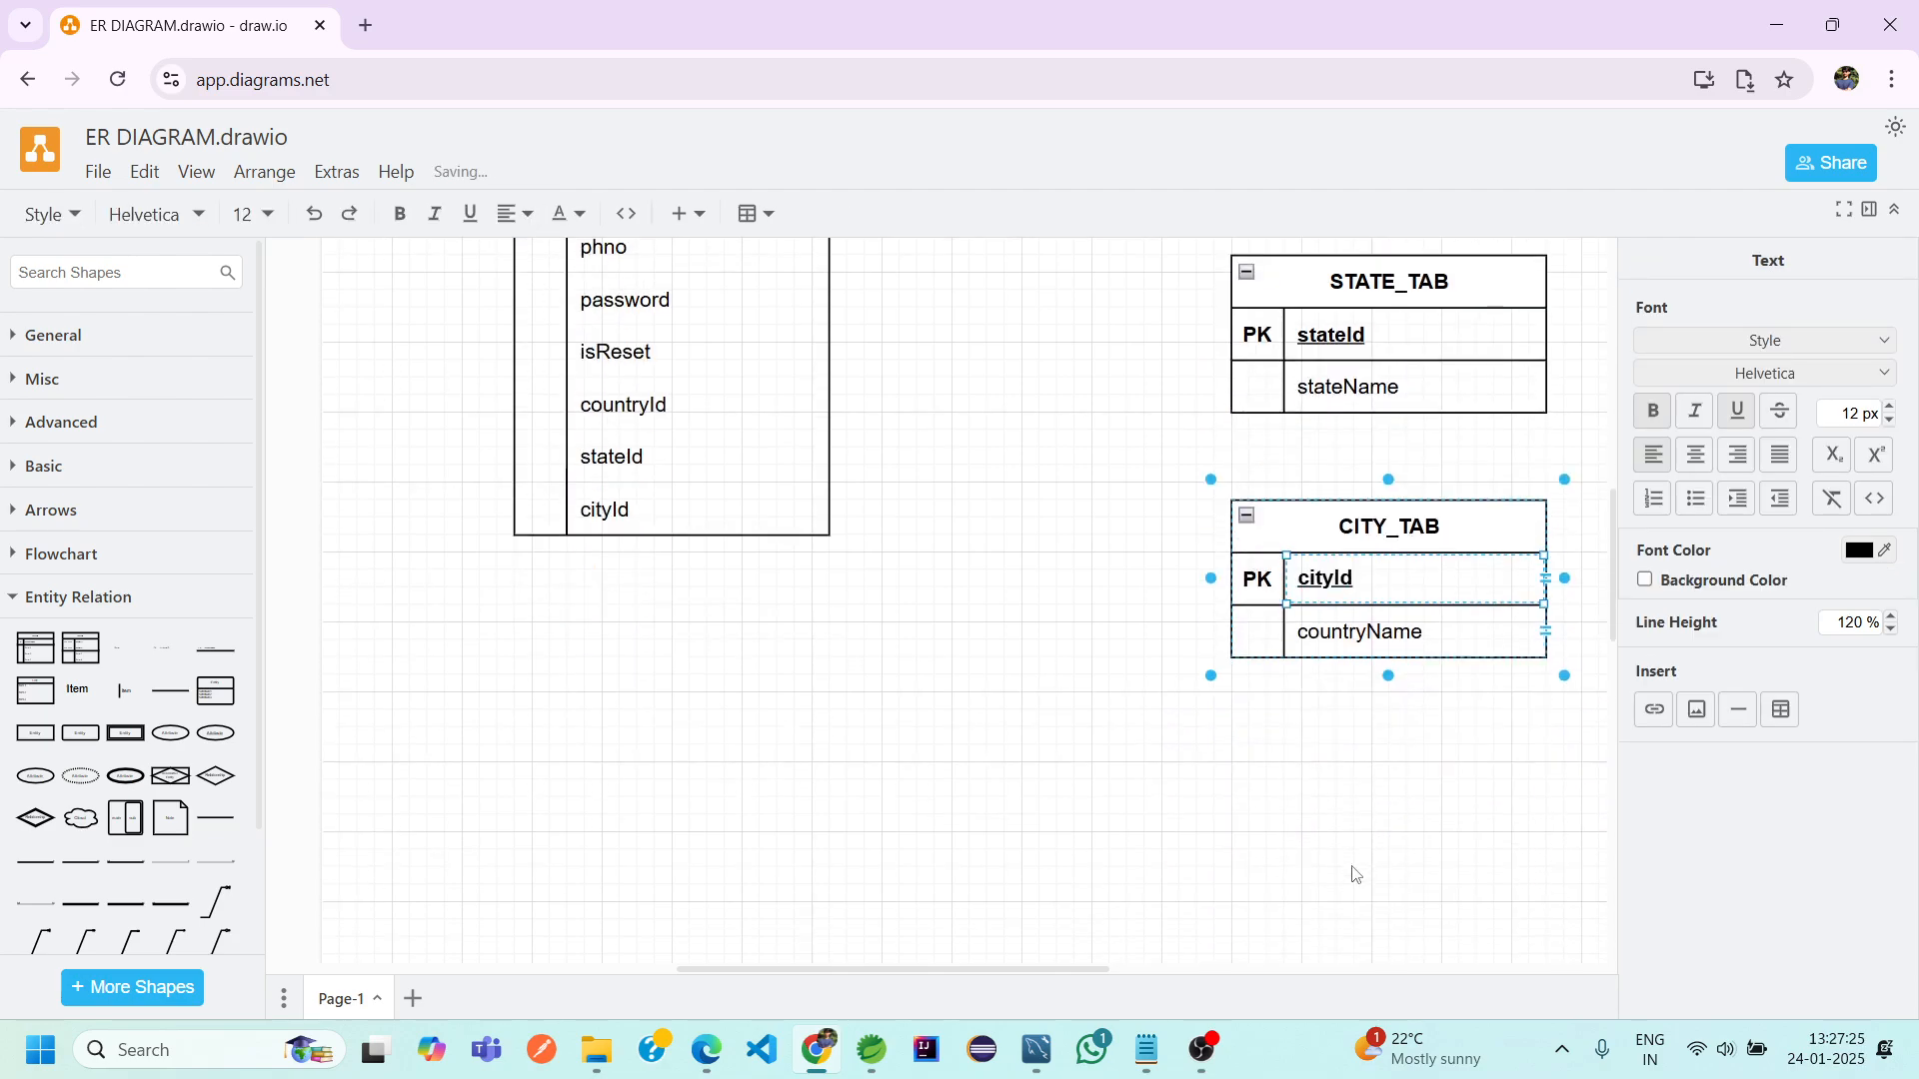
{"action": "double_click", "coordinate": [1354, 570]}
{"action": "type", "text": "c"}
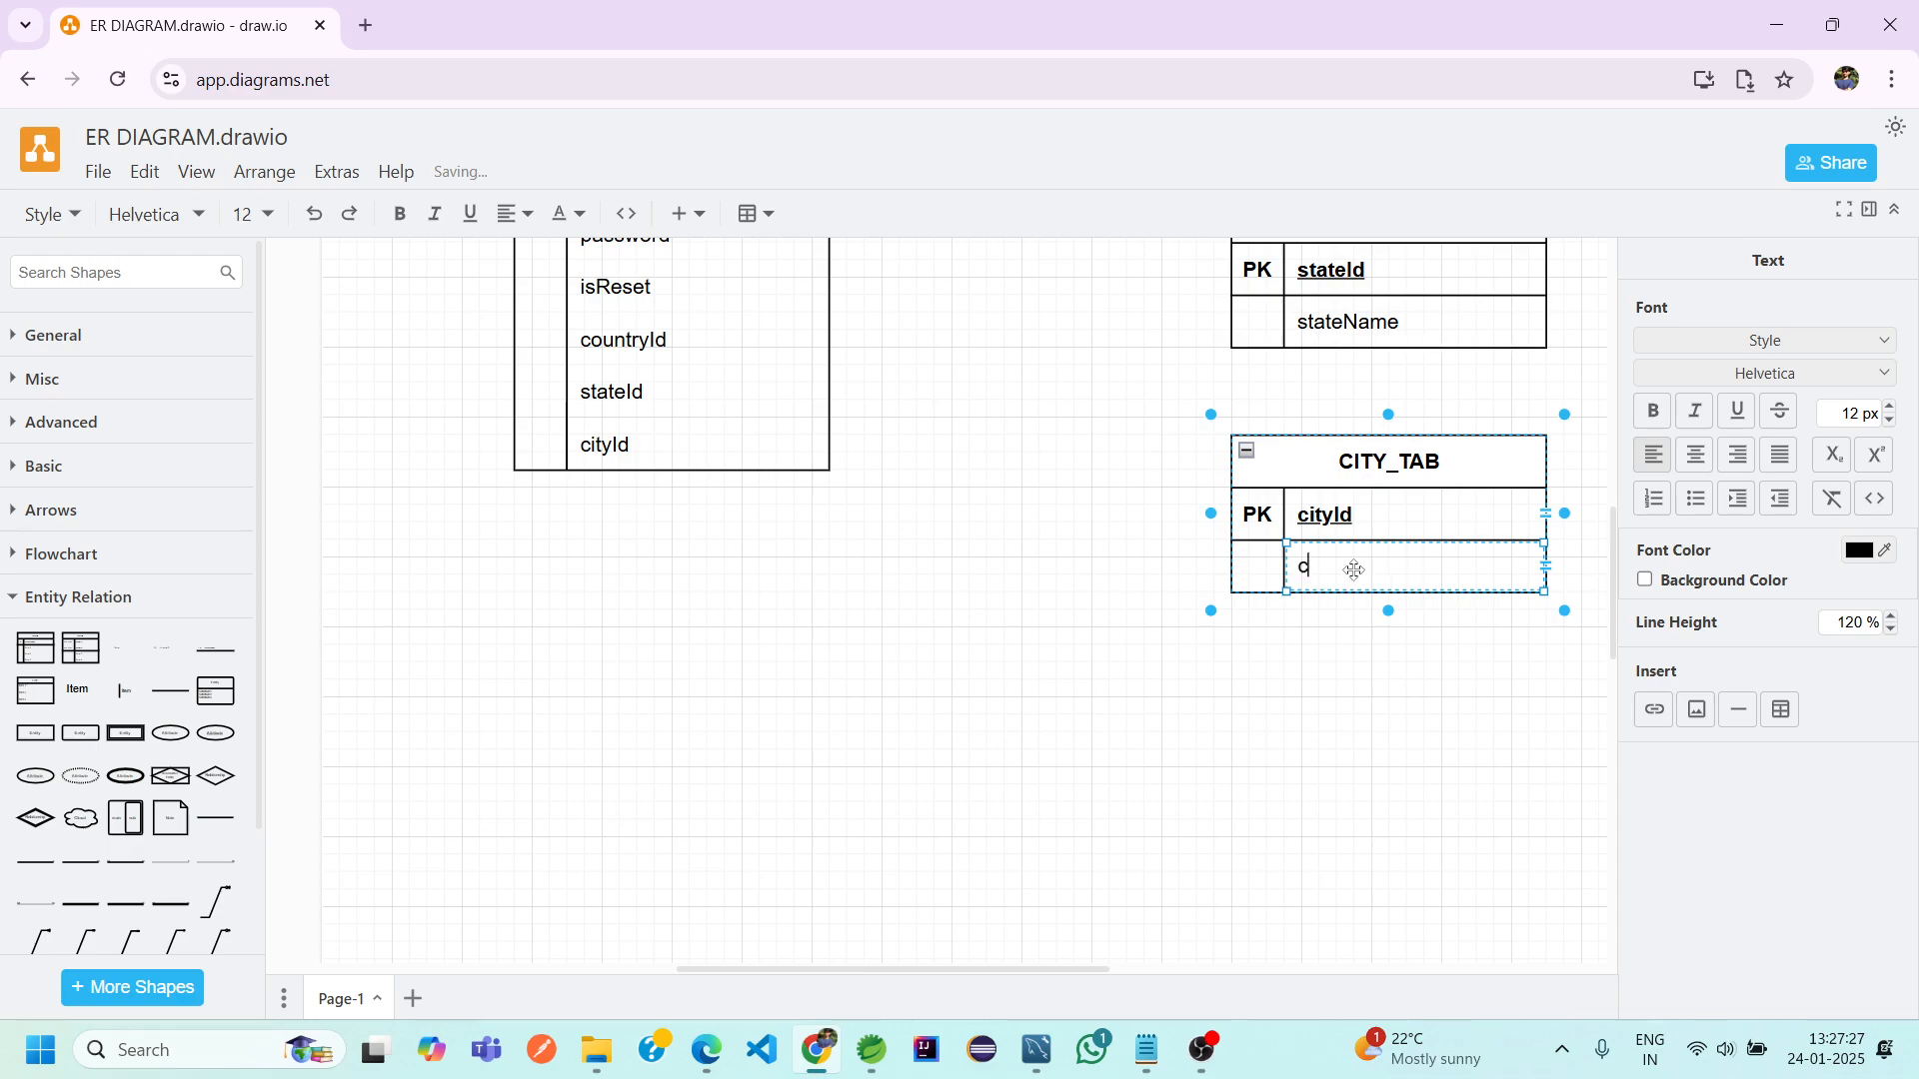
{"action": "type", "text": "ityName"}
Move USER_TAB slightly down so it sits more centrally beside the three location tables
{"action": "scroll", "coordinate": [1354, 569], "scroll_direction": "up", "scroll_amount": 3}
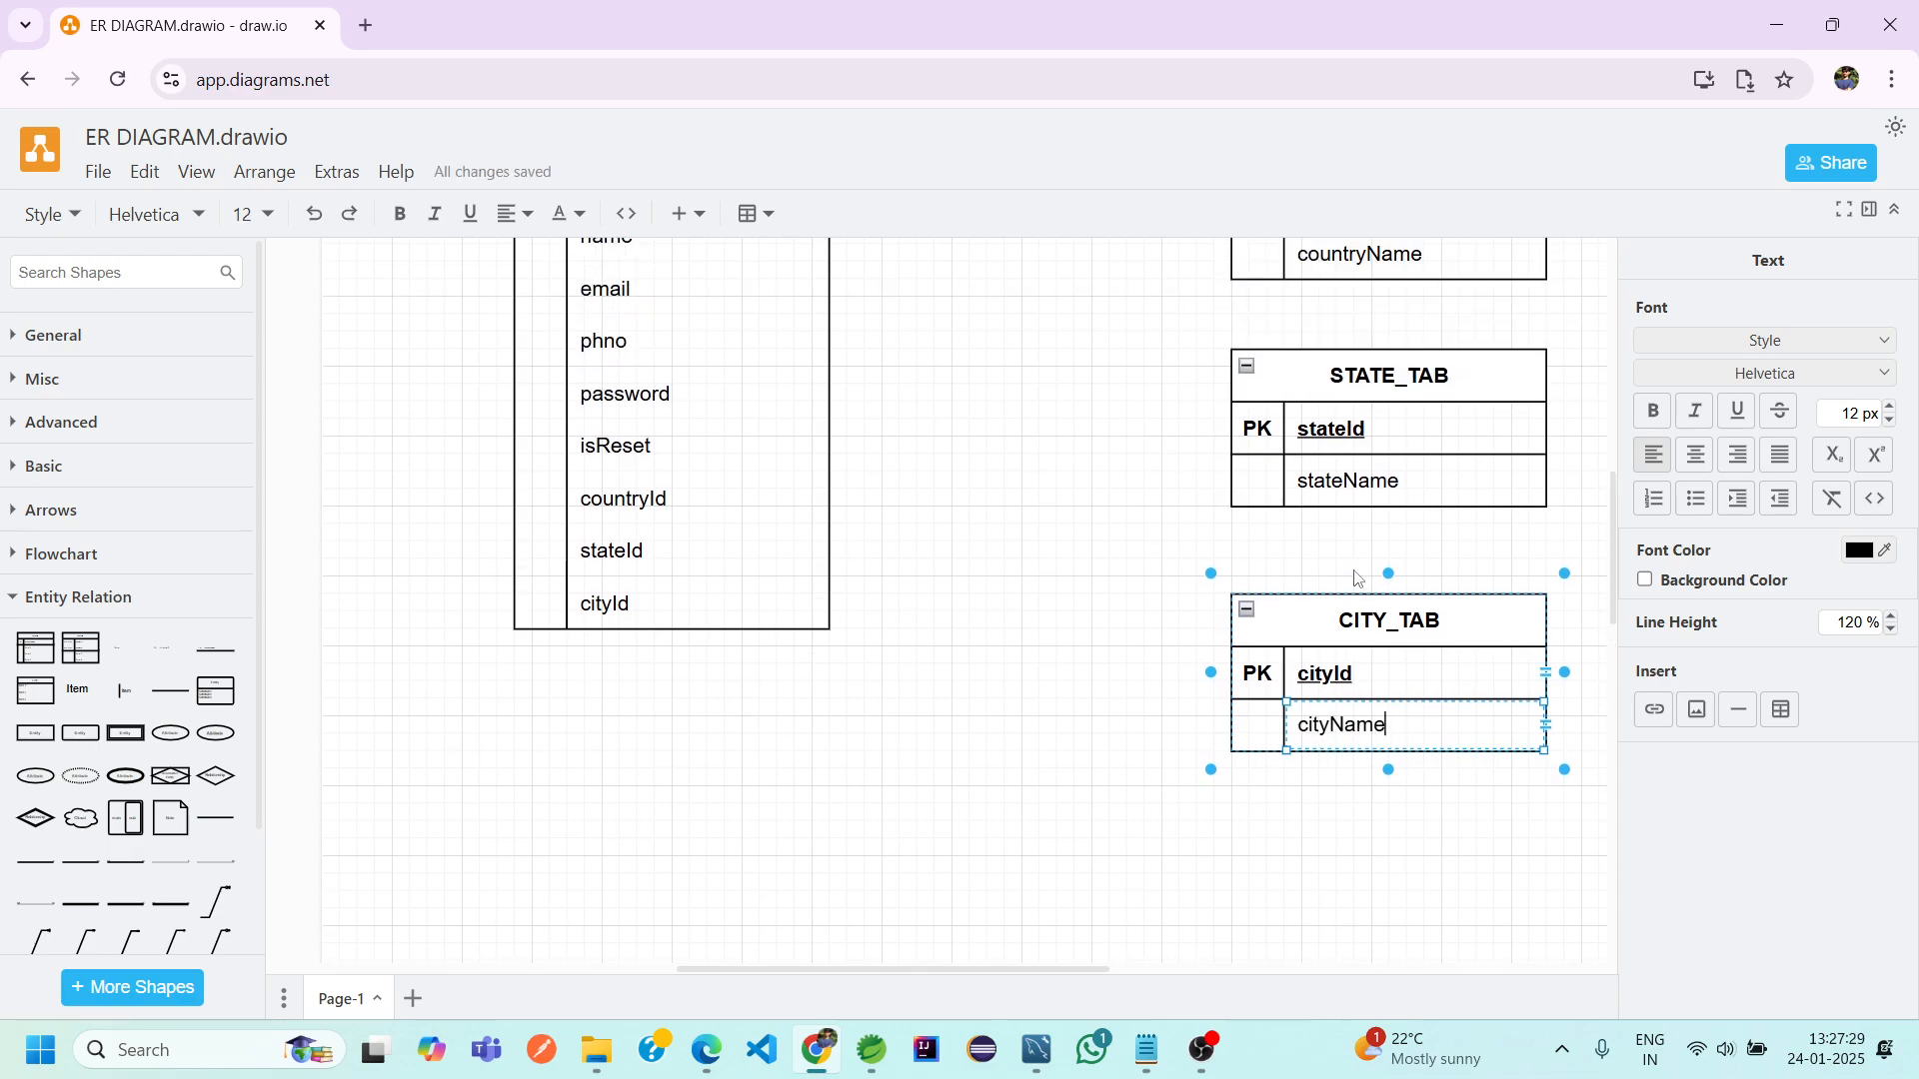
{"action": "scroll", "coordinate": [1354, 570], "scroll_direction": "down", "scroll_amount": 2}
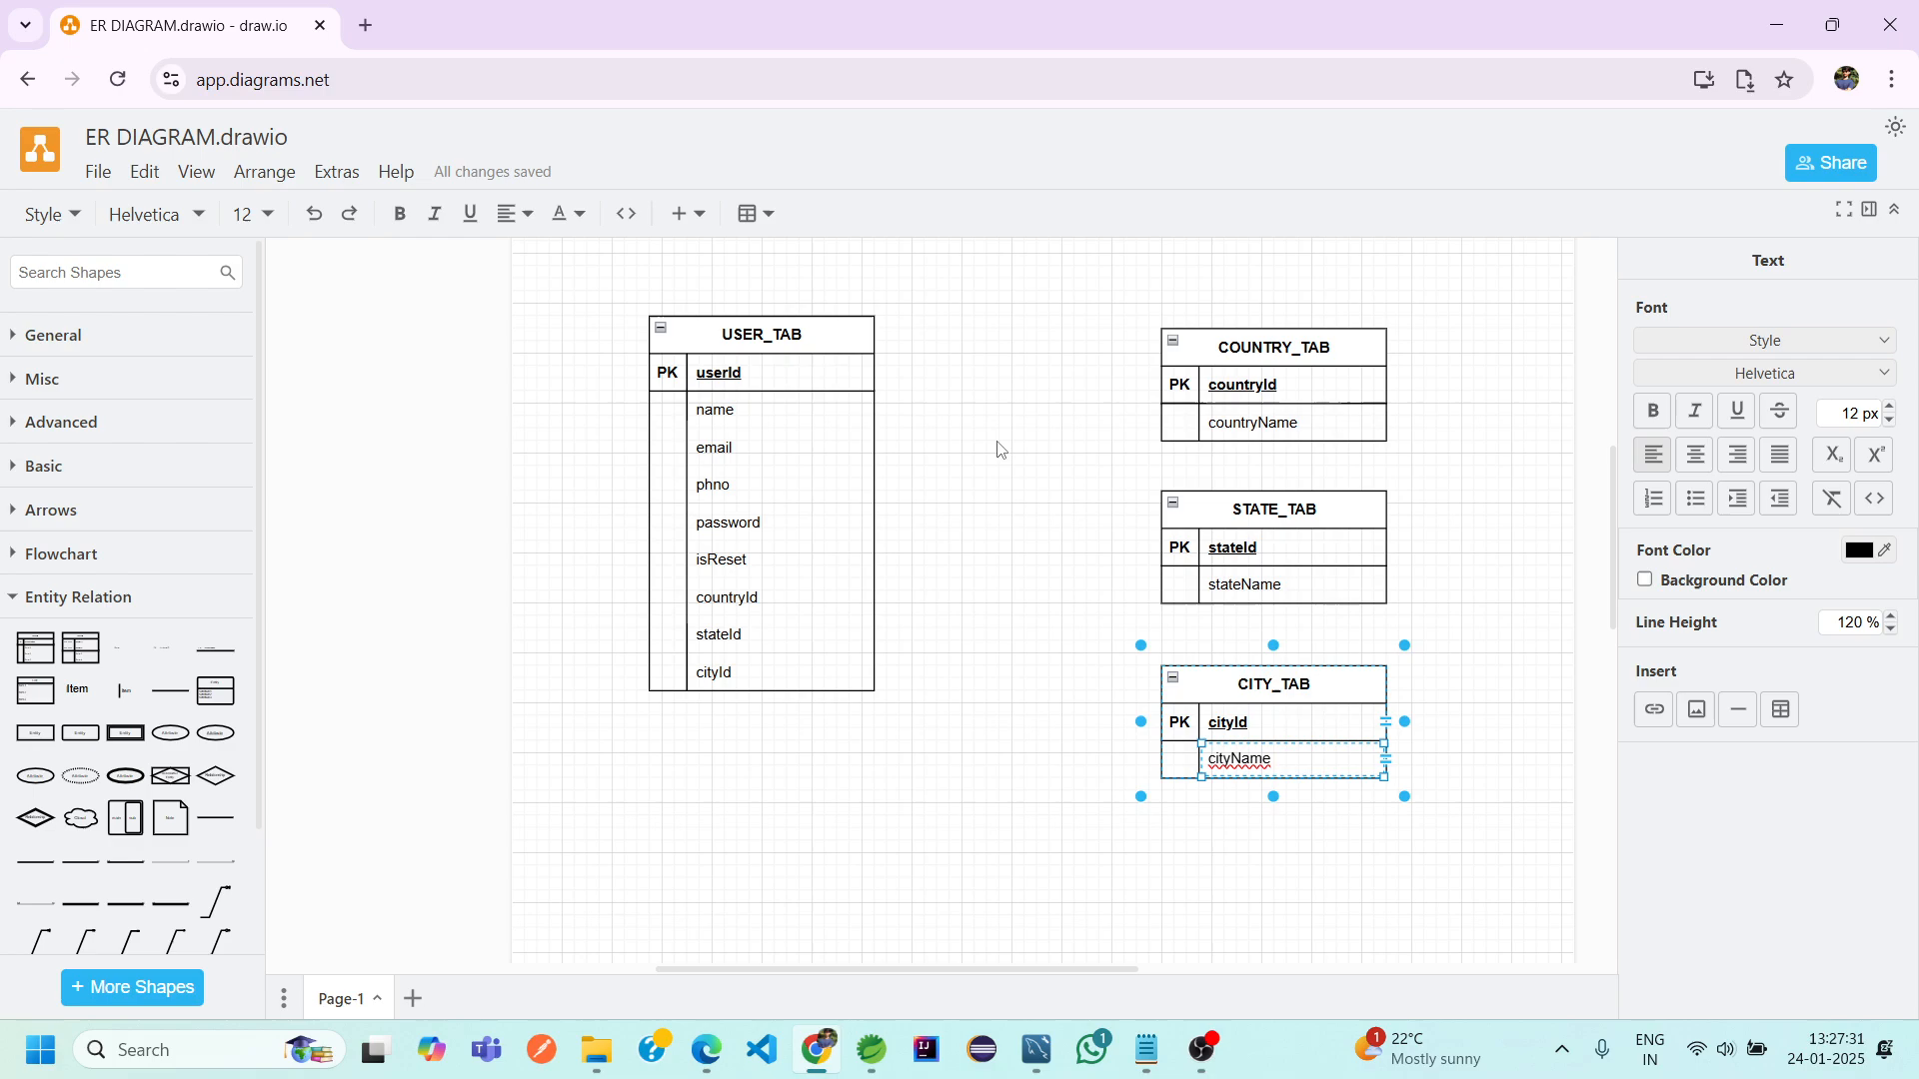
{"action": "left_click", "coordinate": [776, 323]}
{"action": "left_click_drag", "start_coordinate": [776, 322], "coordinate": [792, 378]}
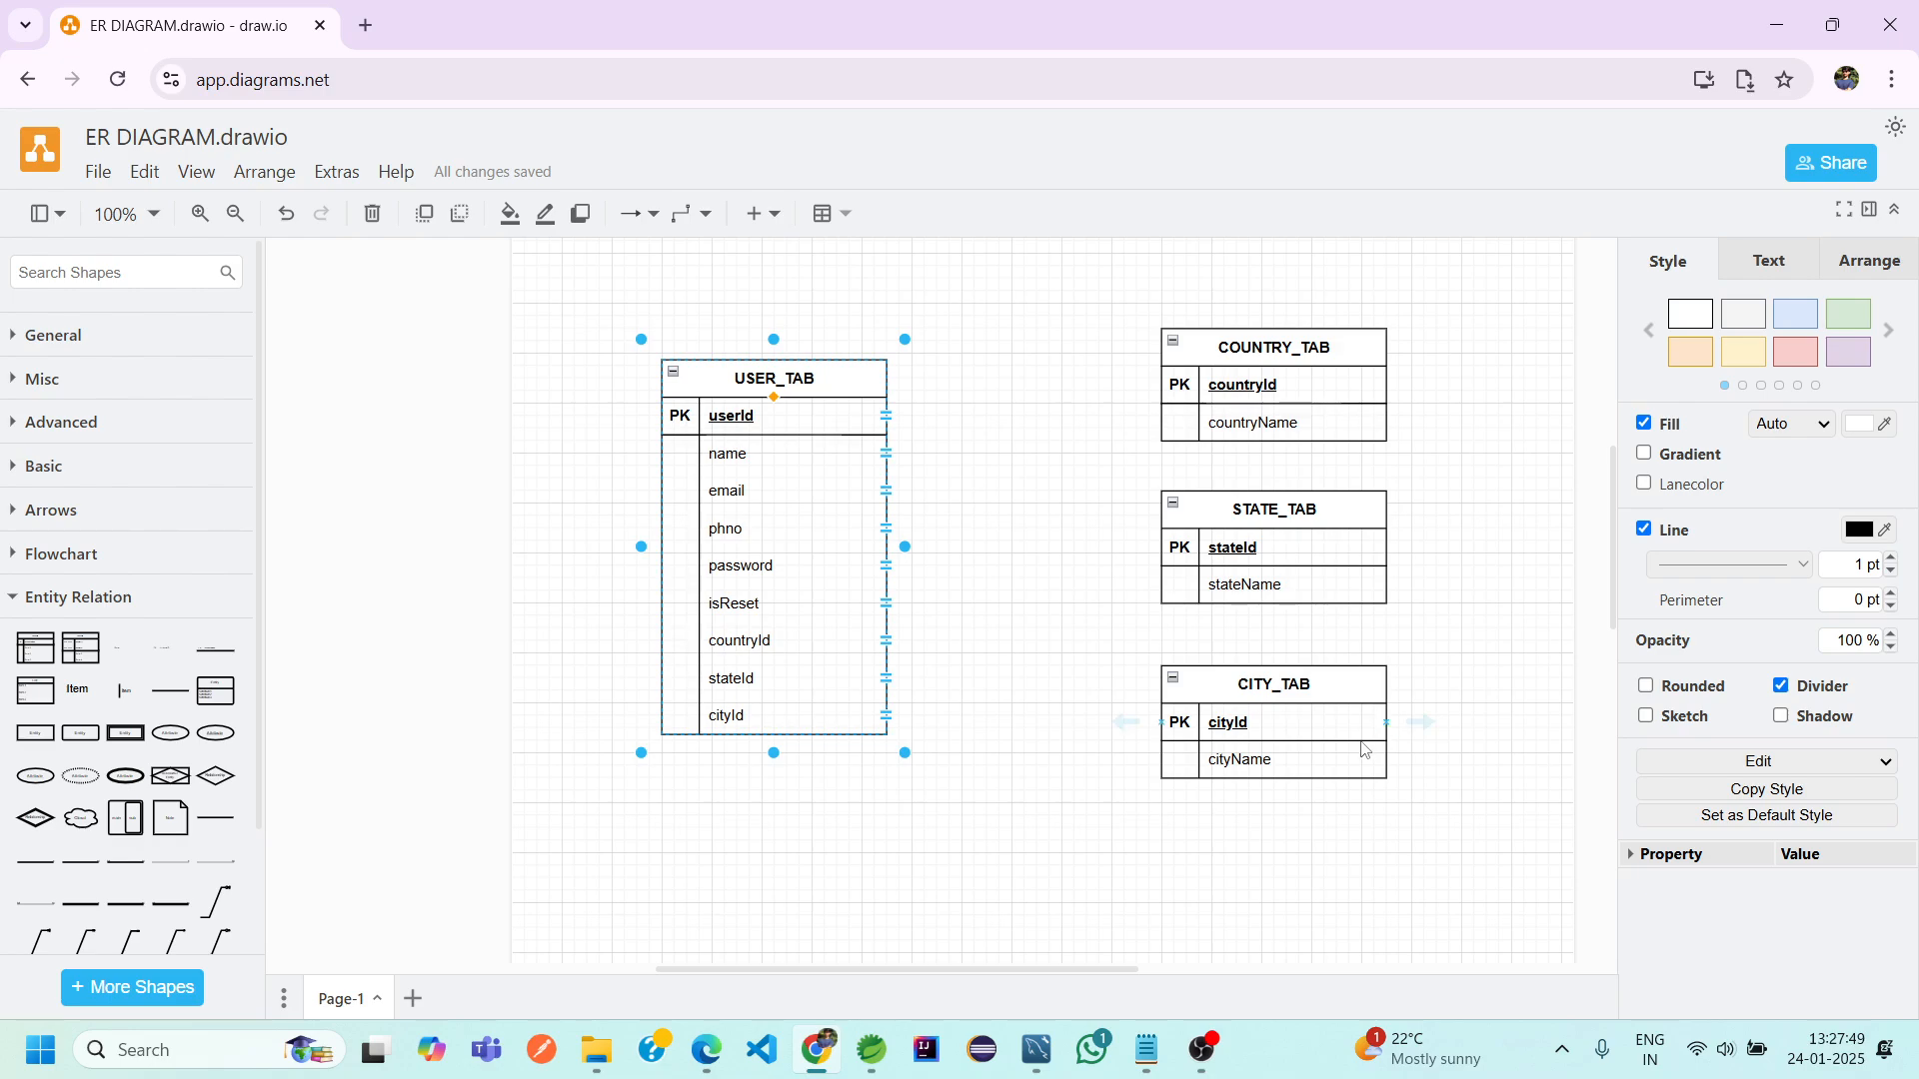
Duplicate the stateName row in STATE_TAB
{"action": "left_click", "coordinate": [1289, 583]}
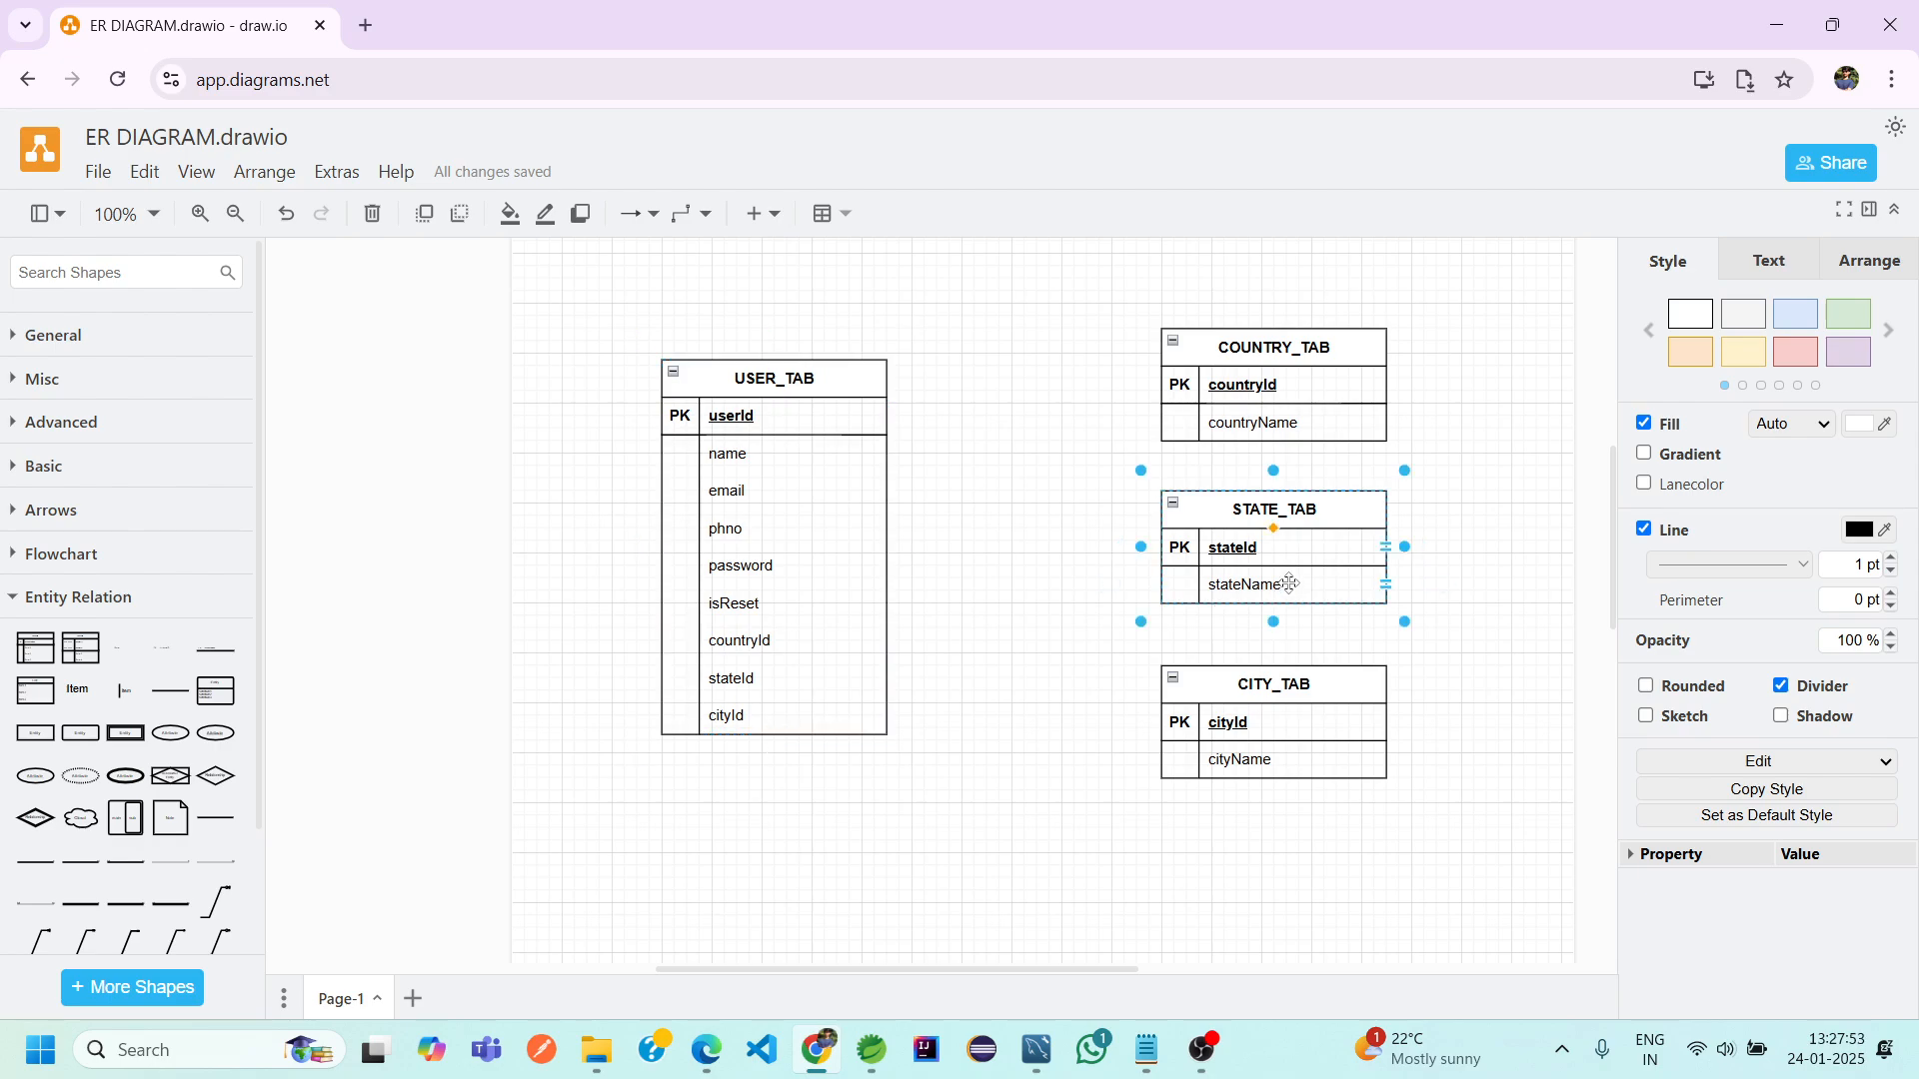
{"action": "left_click", "coordinate": [1289, 582]}
{"action": "right_click", "coordinate": [1289, 584]}
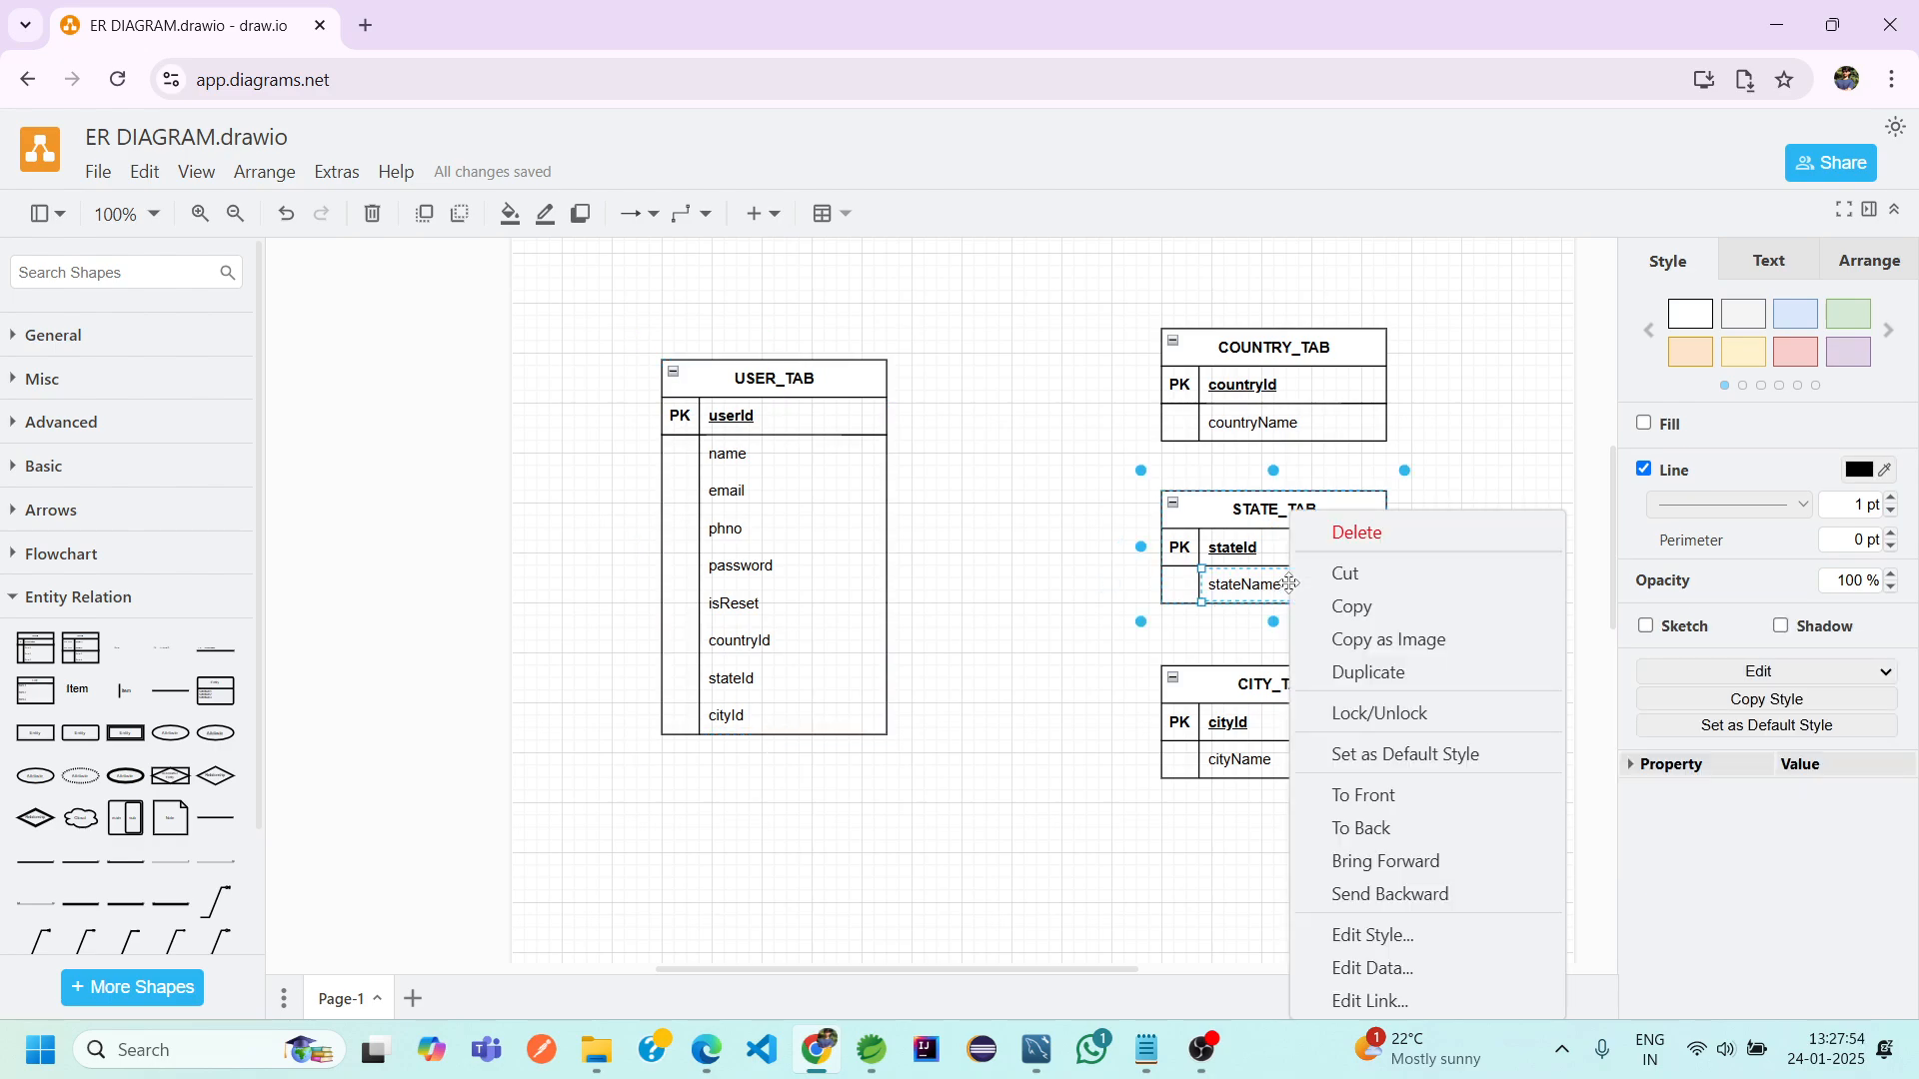
{"action": "left_click", "coordinate": [1378, 670]}
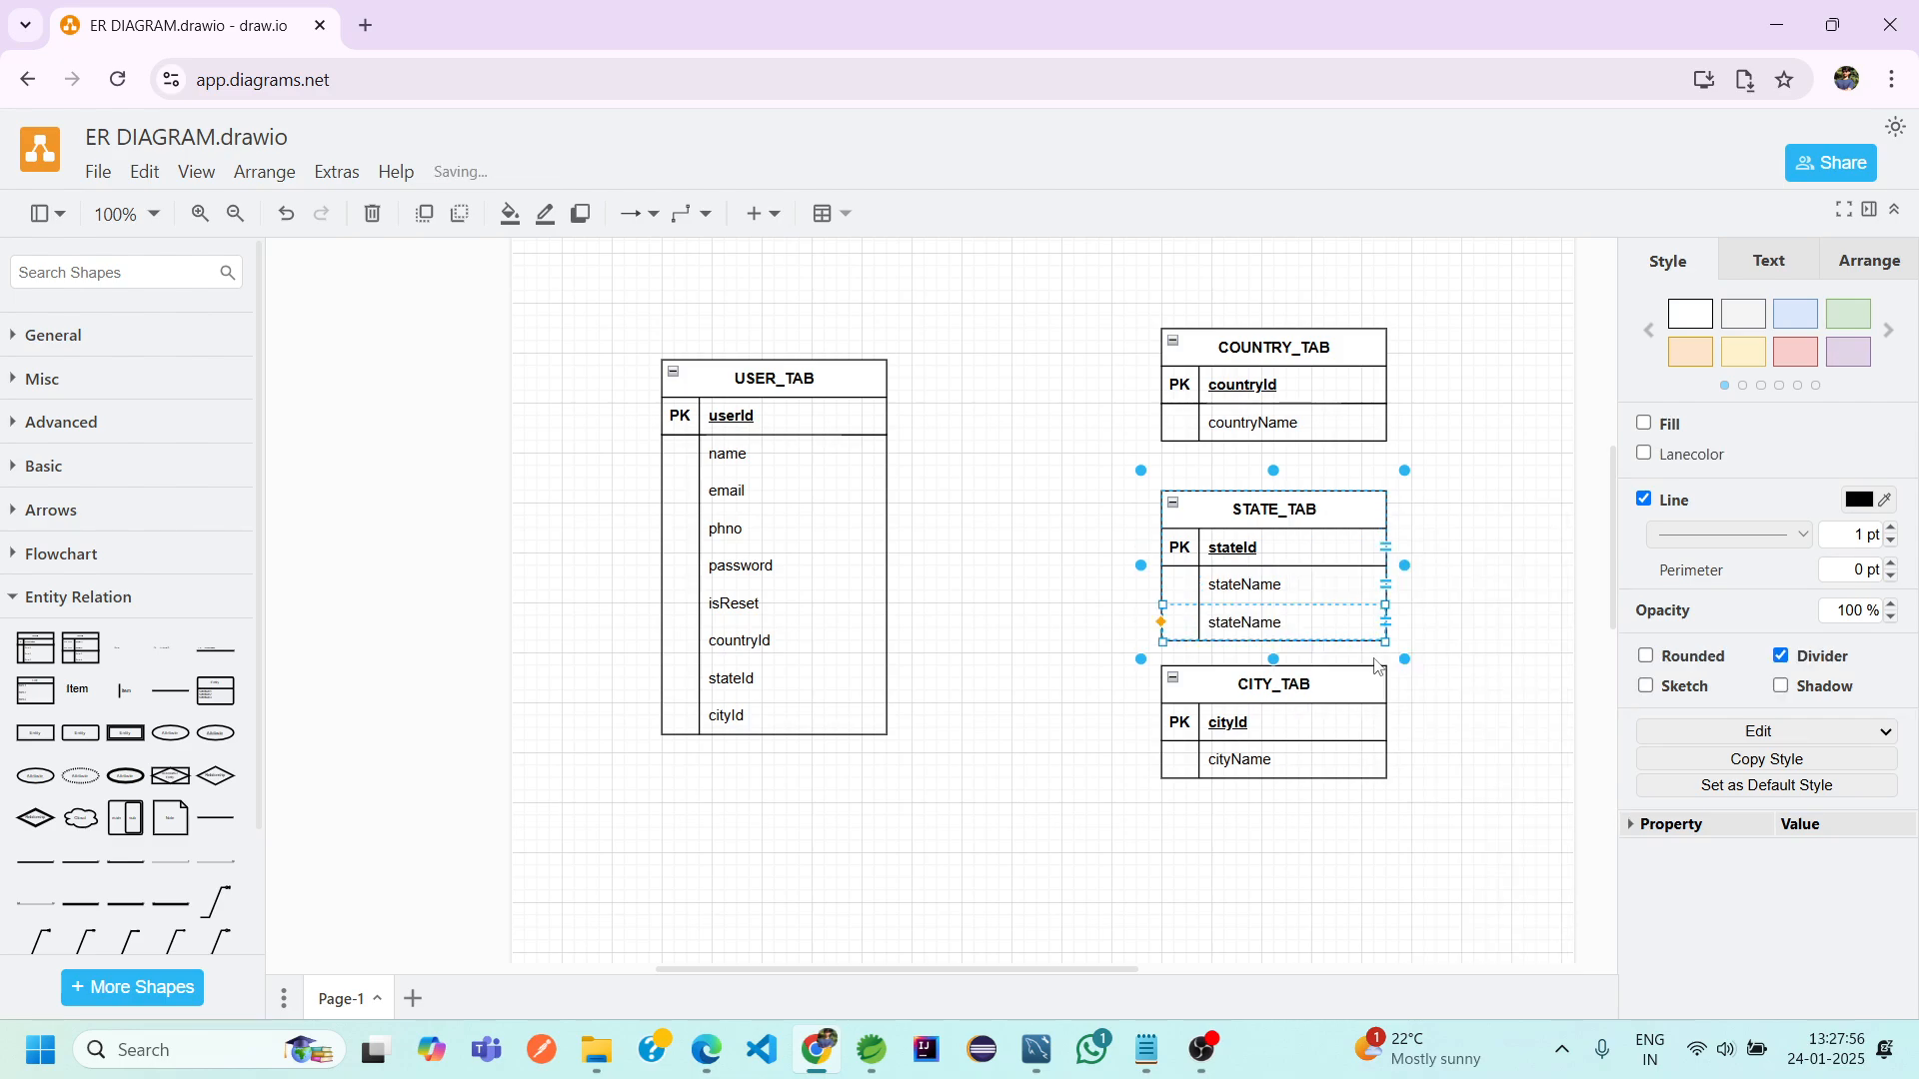
{"action": "double_click", "coordinate": [1256, 626]}
{"action": "left_click", "coordinate": [1250, 397]}
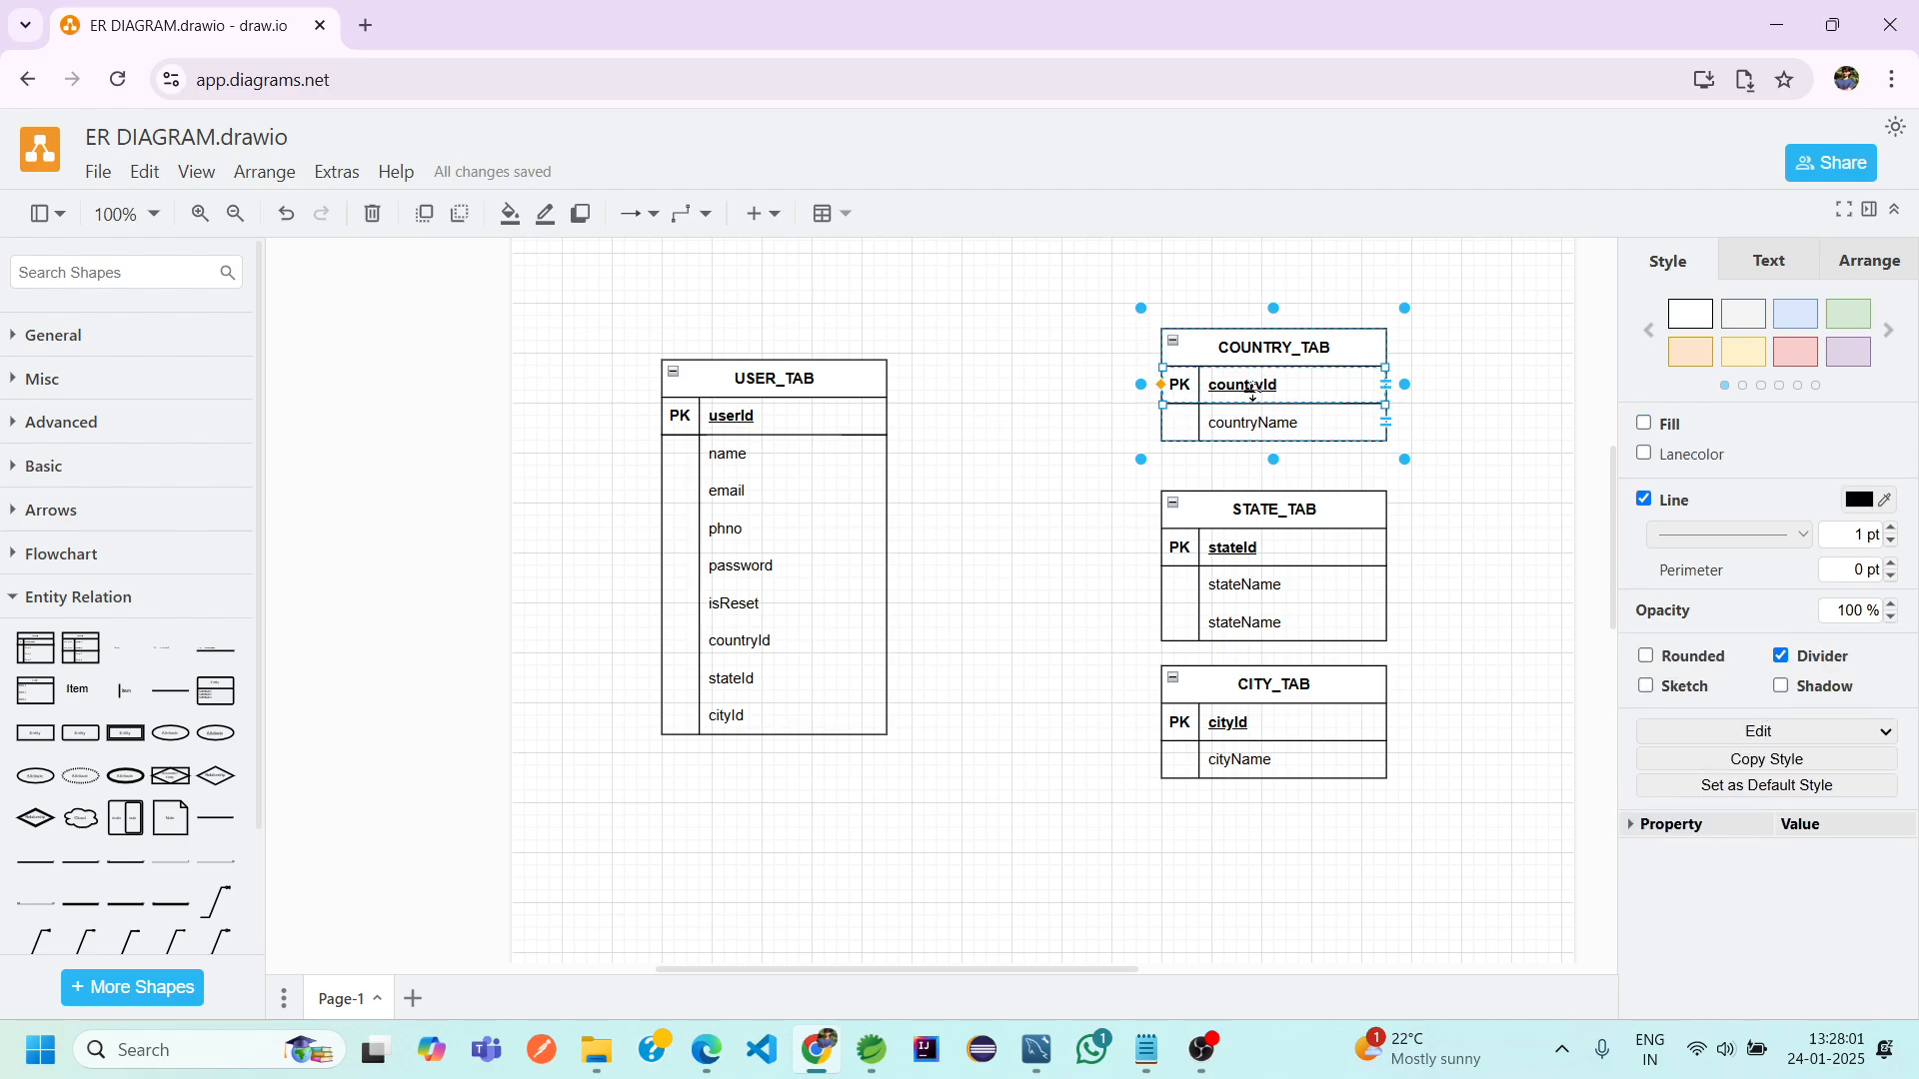
{"action": "left_click", "coordinate": [1252, 392]}
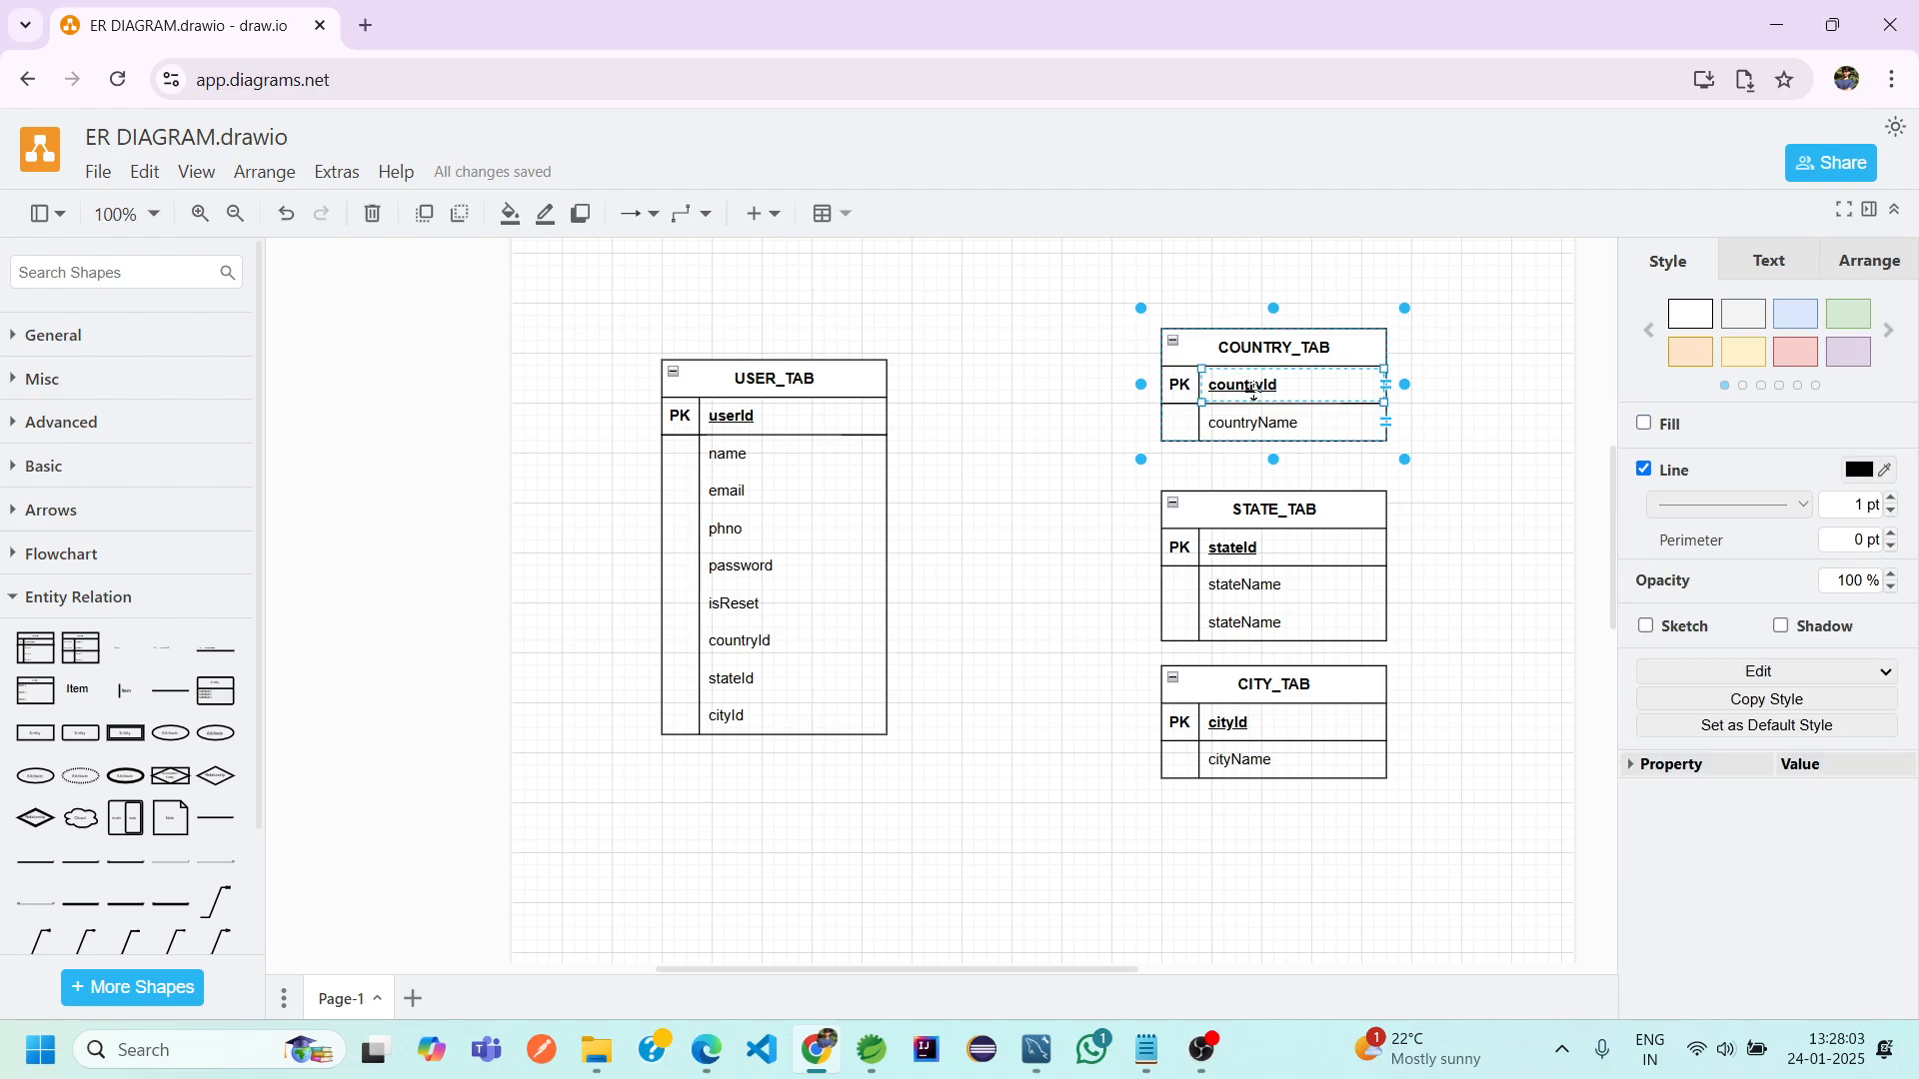
{"action": "left_click", "coordinate": [1255, 622]}
{"action": "double_click", "coordinate": [1258, 625]}
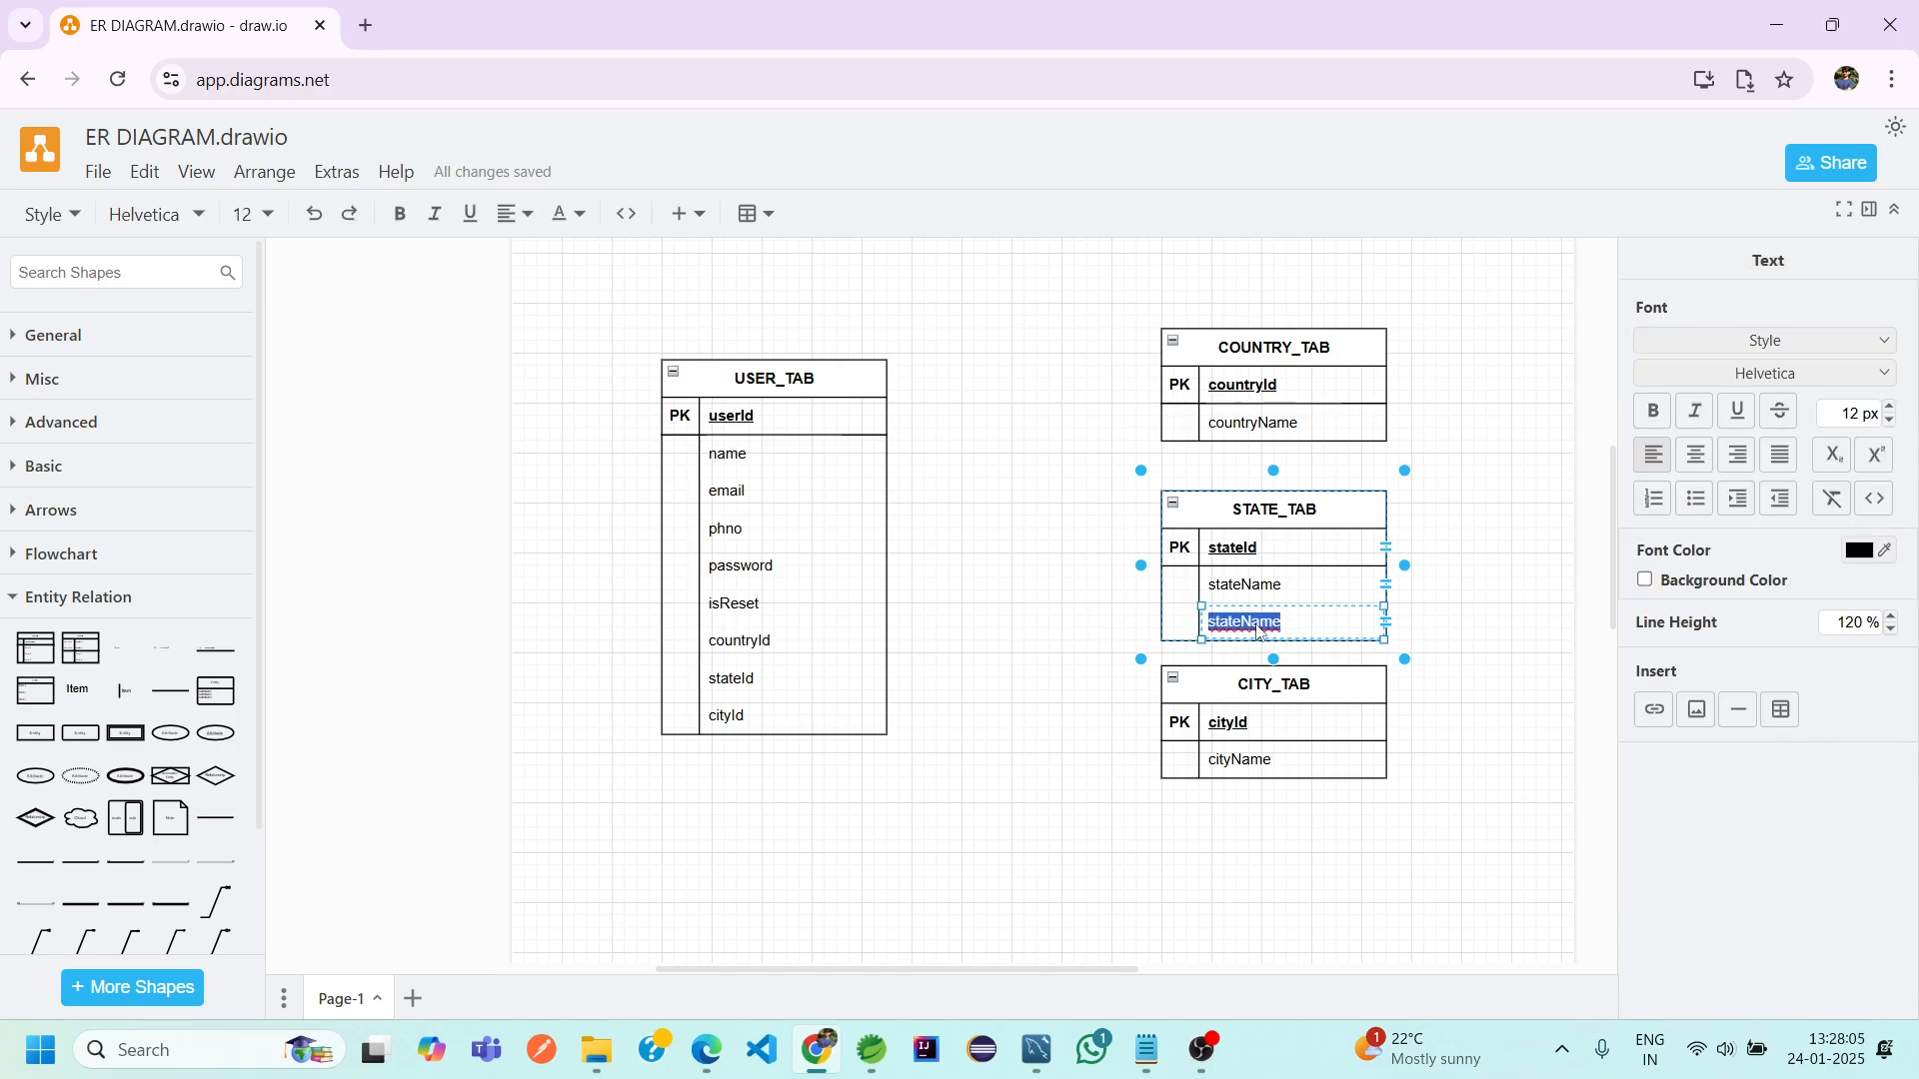
{"action": "key", "text": "BackSpace"}
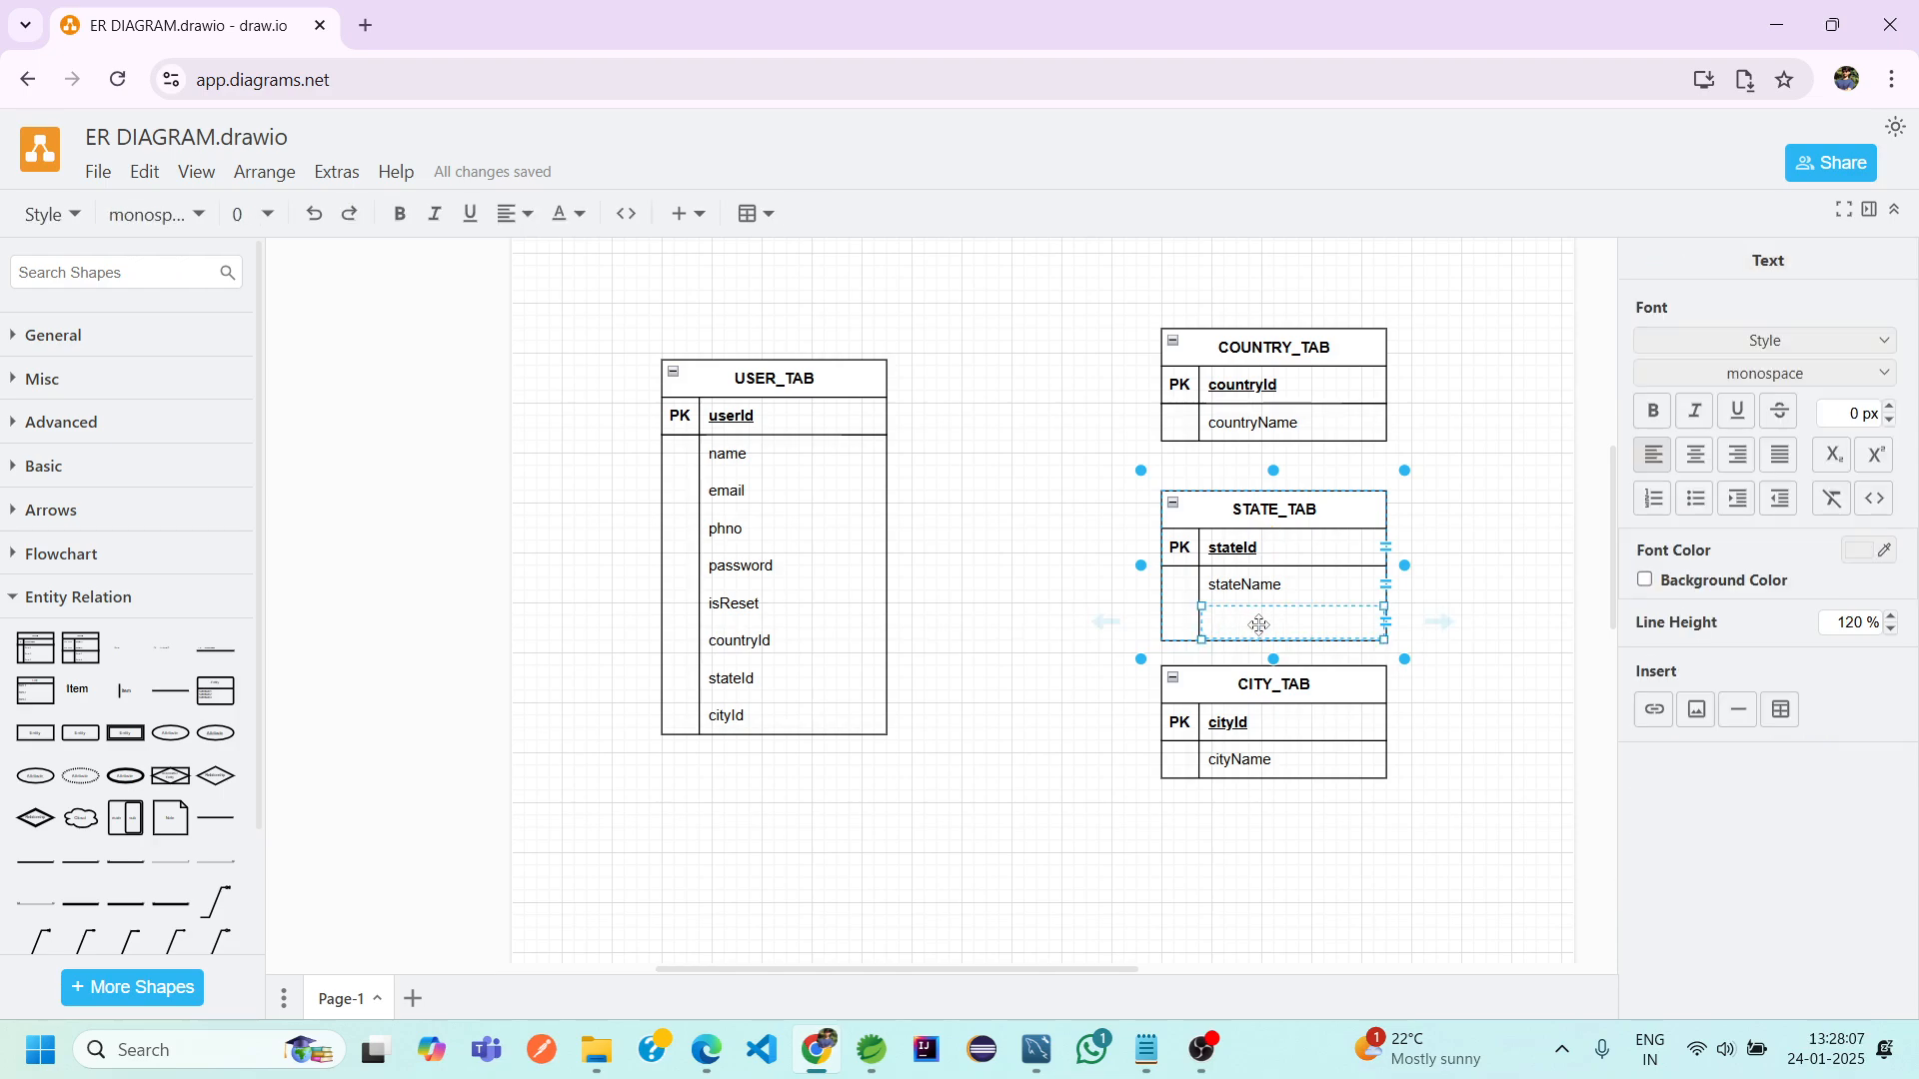
{"action": "key", "text": "Escape"}
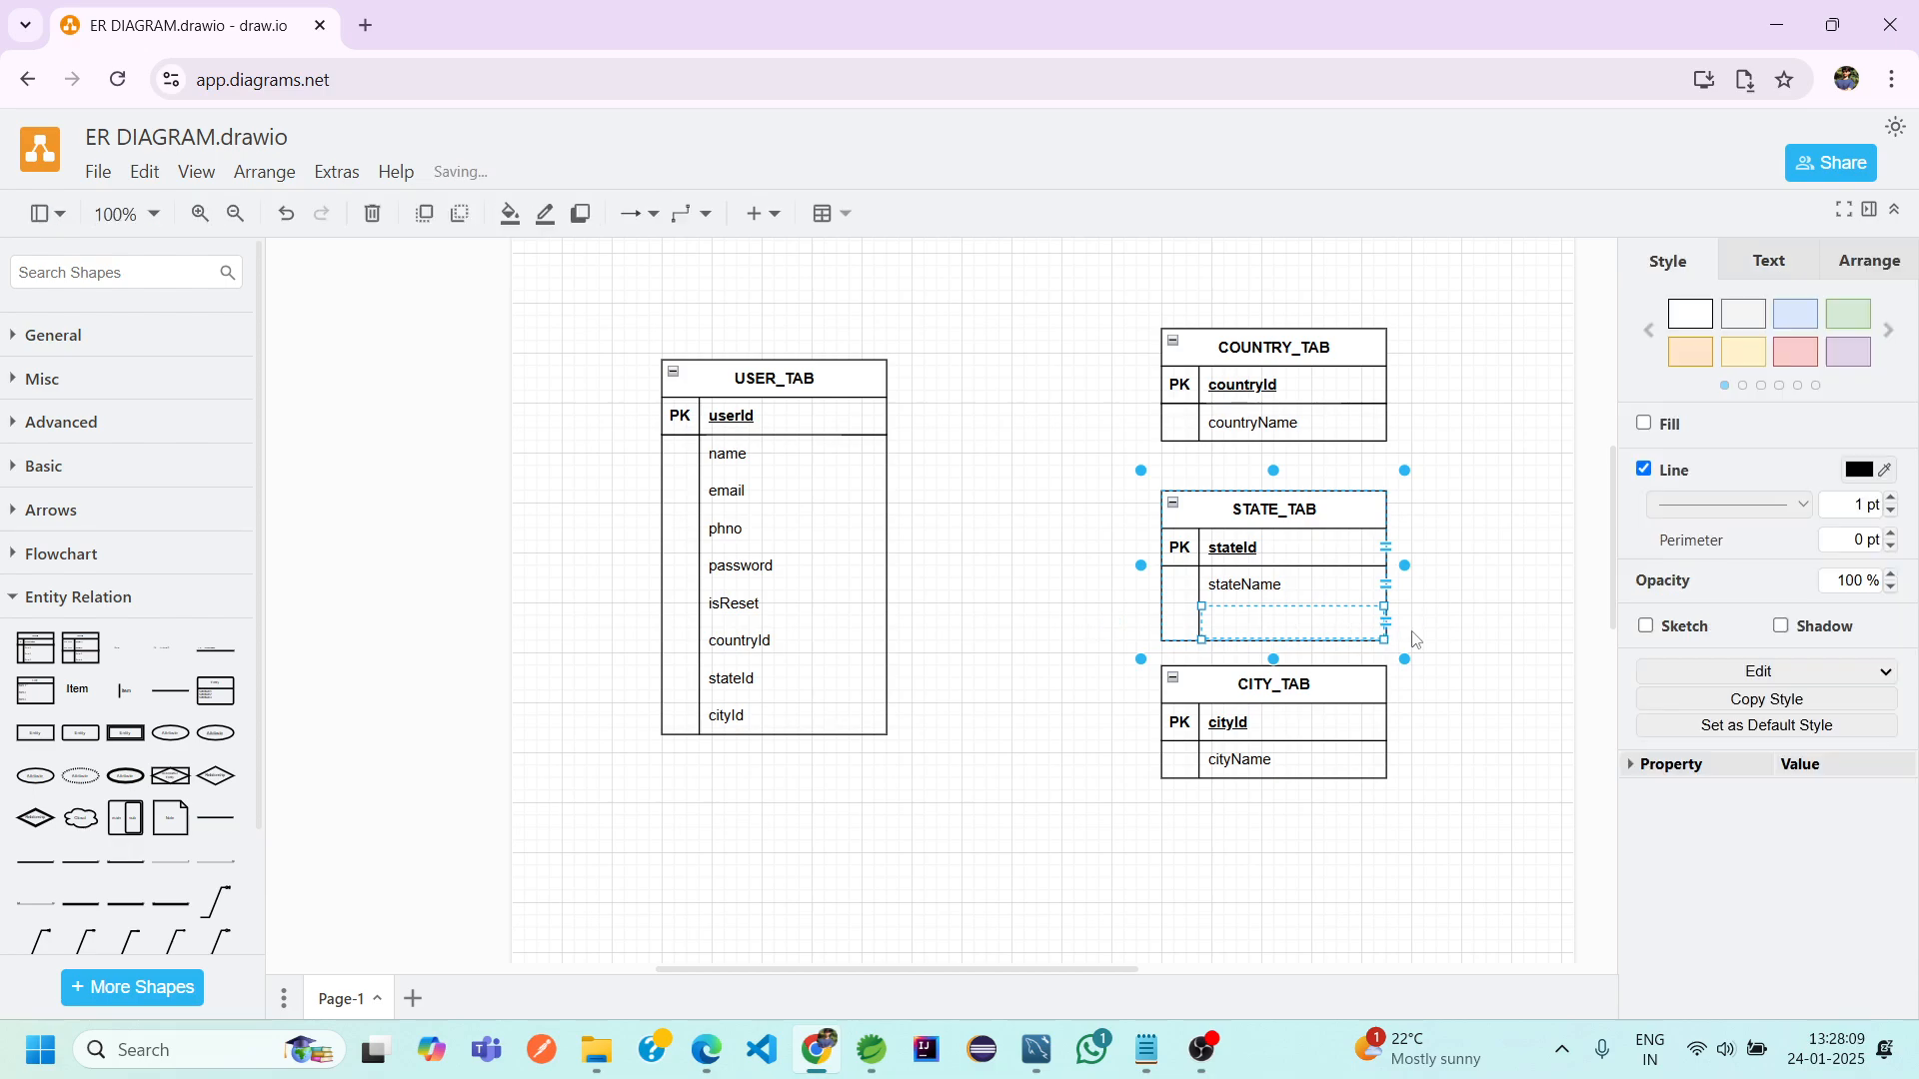
{"action": "key", "text": "ctrl+z"}
Rename the duplicated stateName row at the end of STATE_TAB as countryId
{"action": "double_click", "coordinate": [1251, 621]}
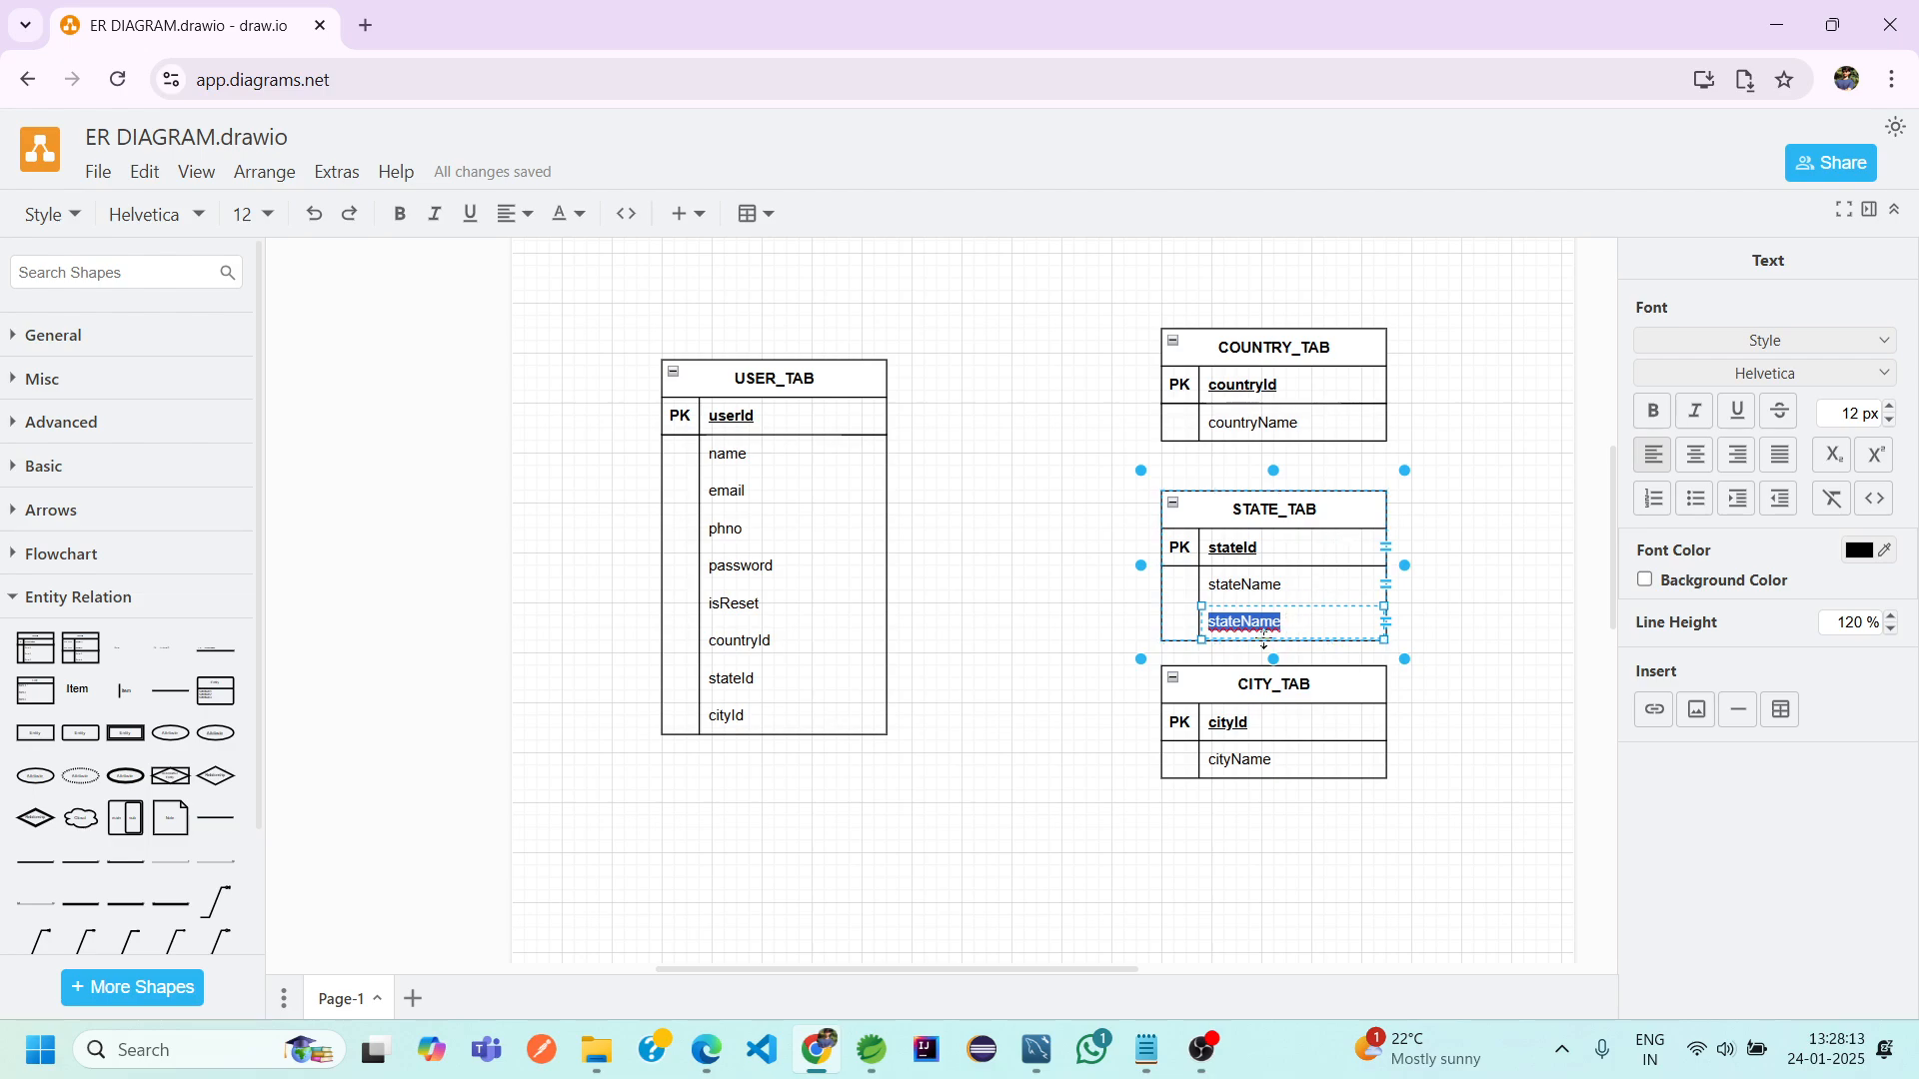
{"action": "type", "text": "countryid"}
{"action": "key", "text": "BackSpace"}
Duplicate the cityName row in CITY_TAB and rename the copy as stateId
{"action": "left_click", "coordinate": [1275, 749]}
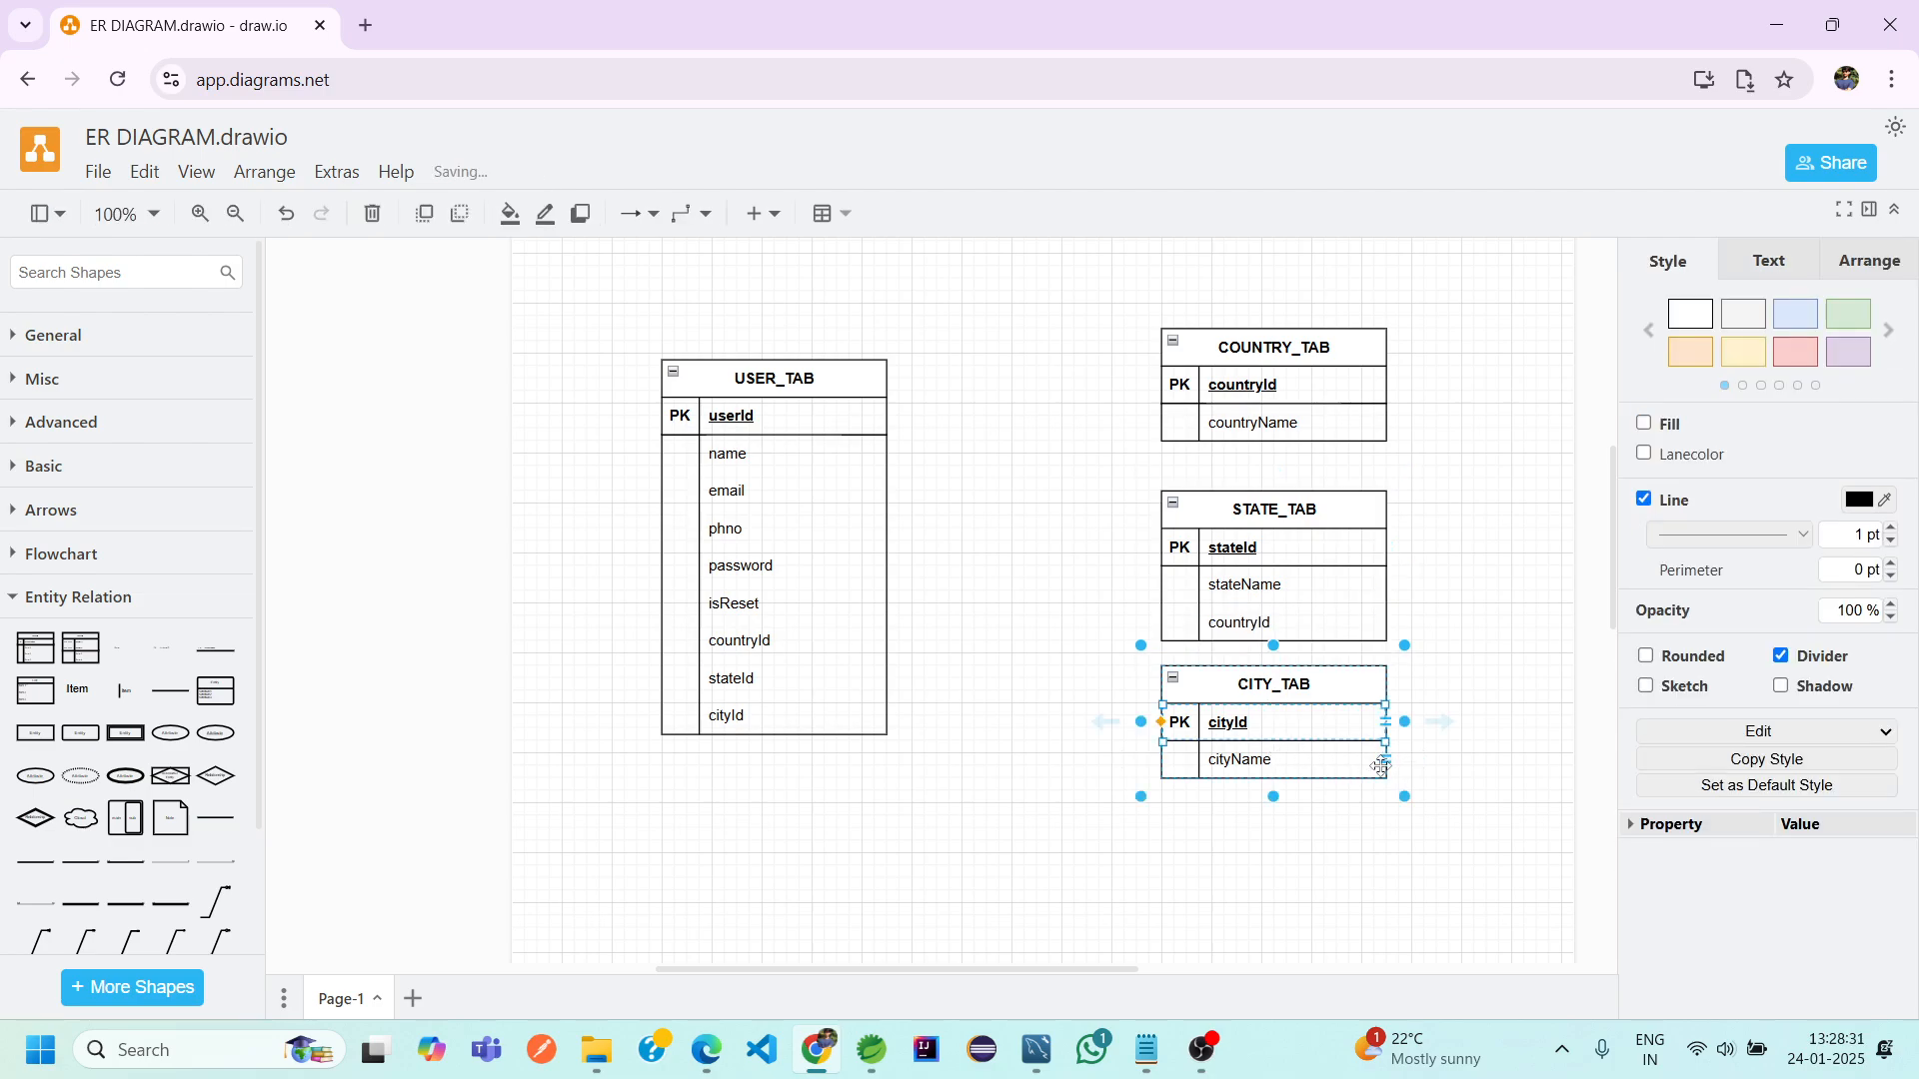
{"action": "left_click", "coordinate": [1289, 759]}
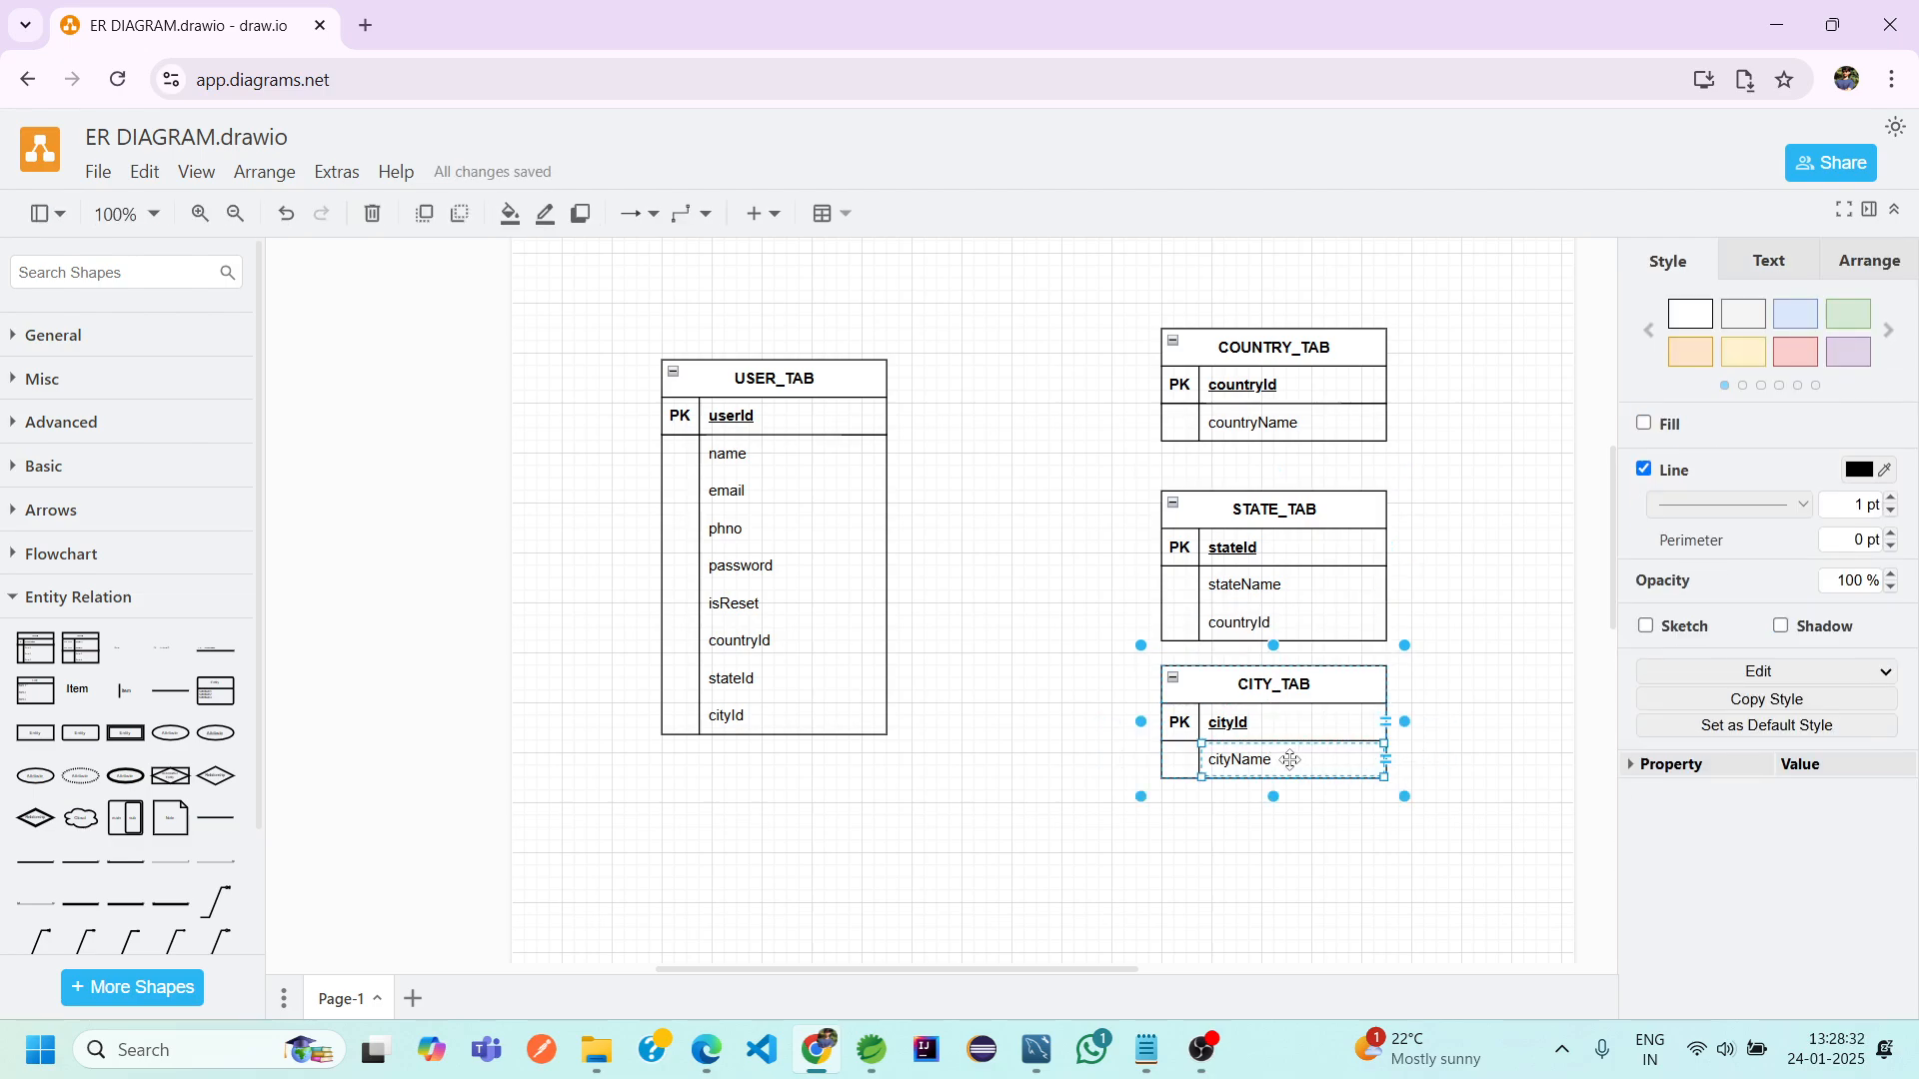
{"action": "right_click", "coordinate": [1382, 757]}
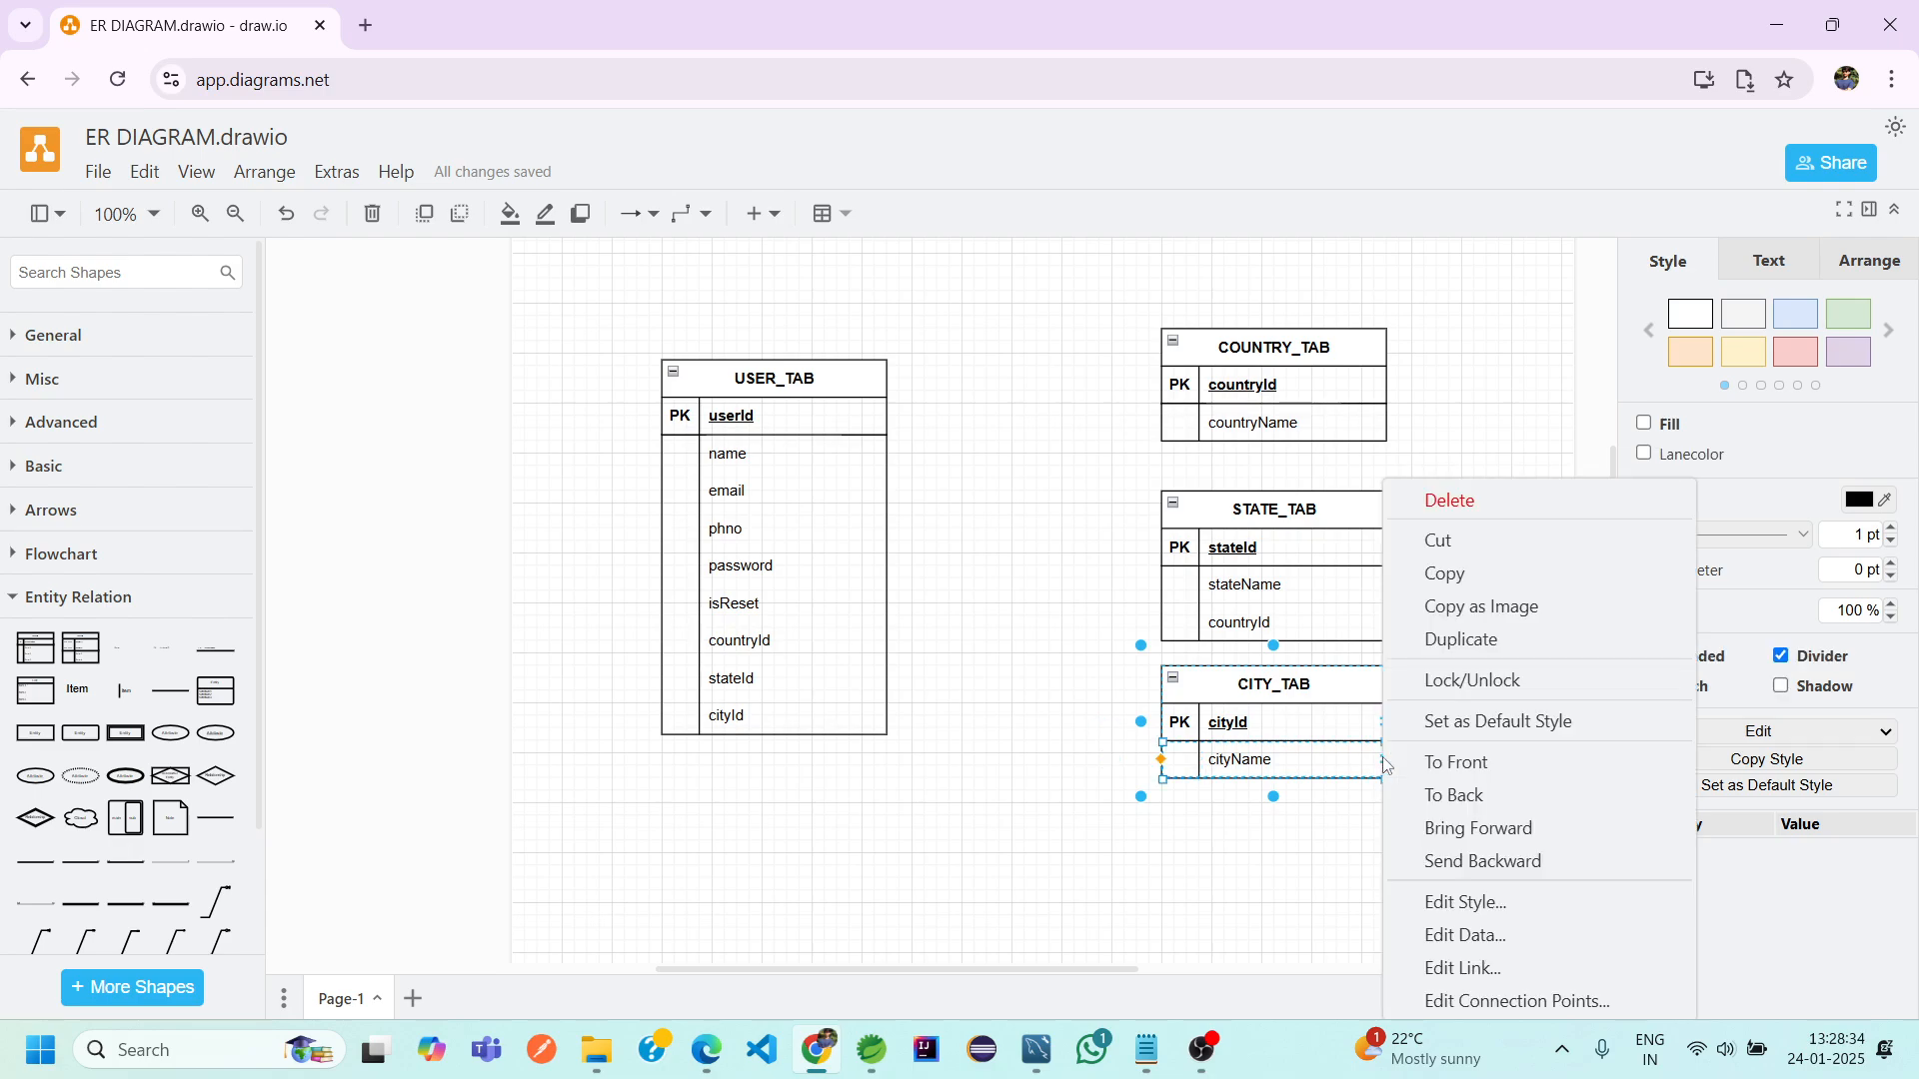
{"action": "left_click", "coordinate": [1473, 640]}
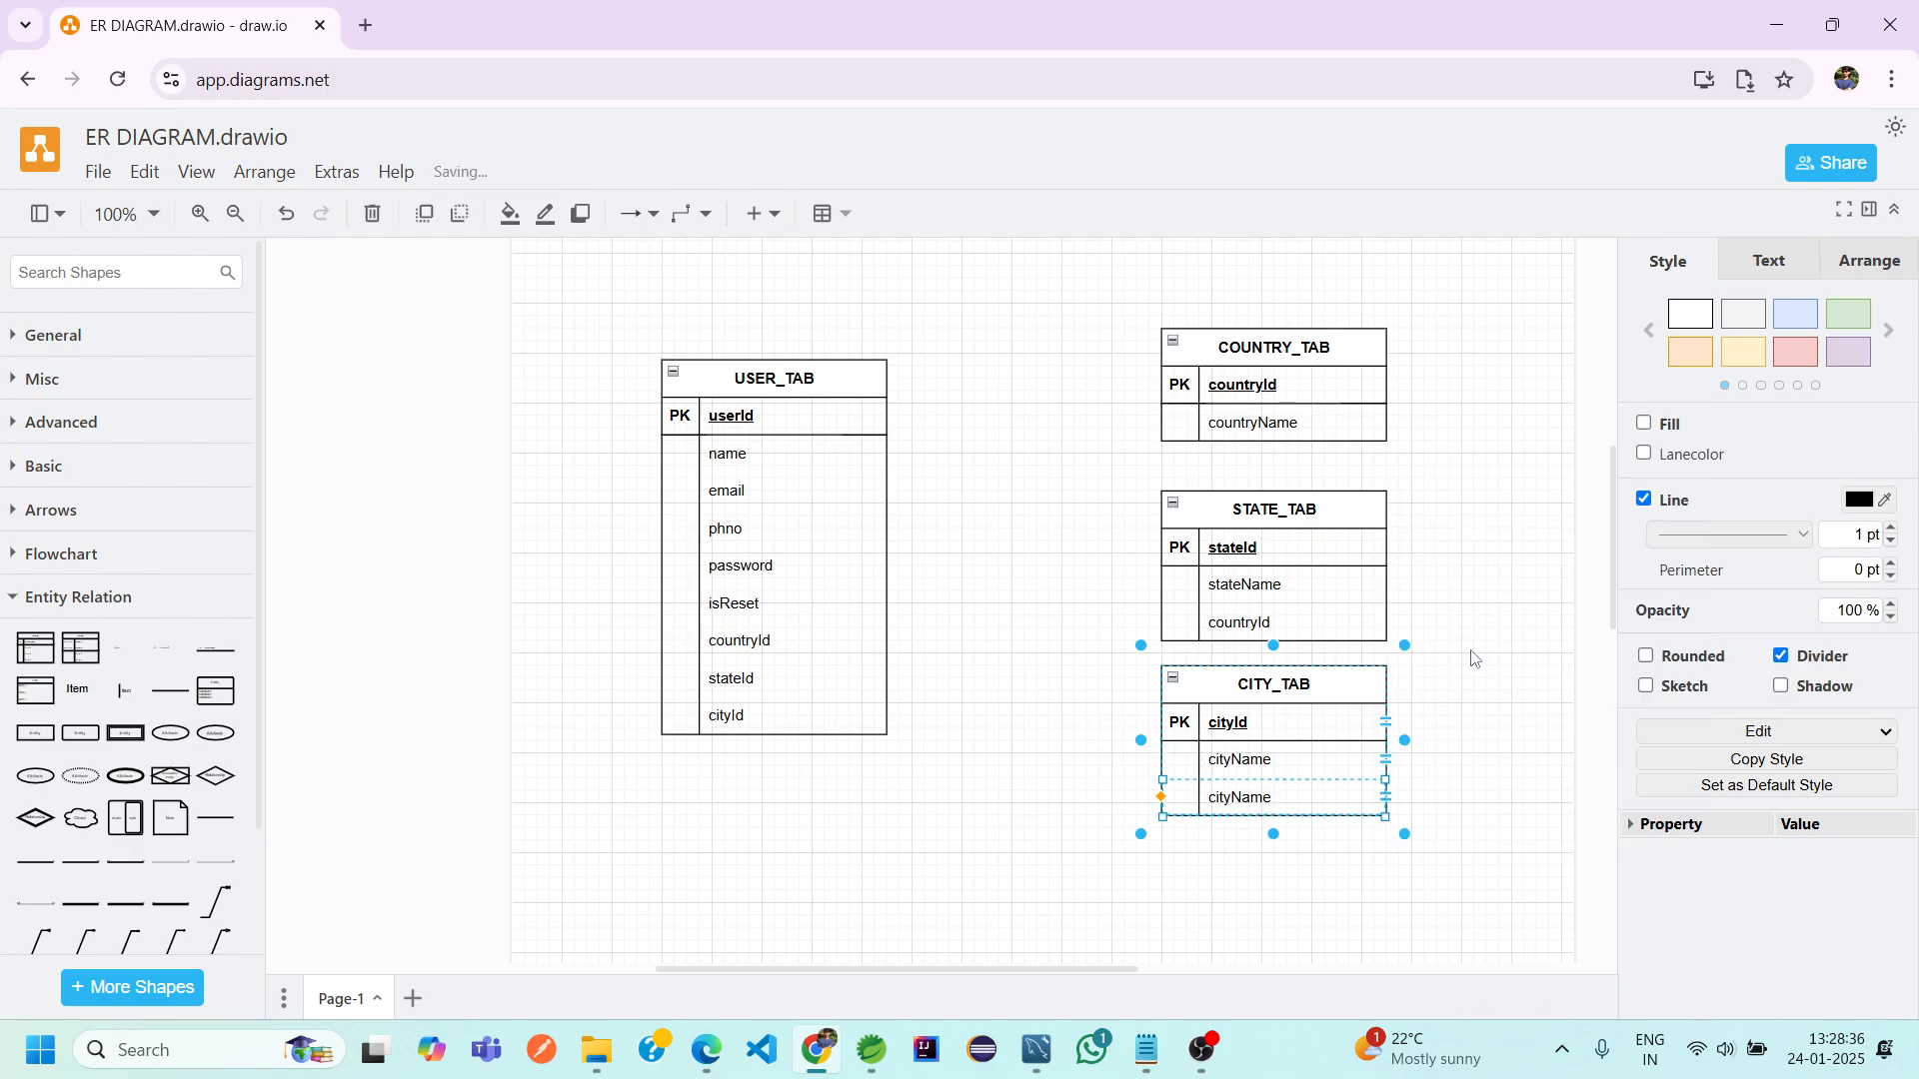
{"action": "double_click", "coordinate": [1254, 804]}
{"action": "type", "text": "state"}
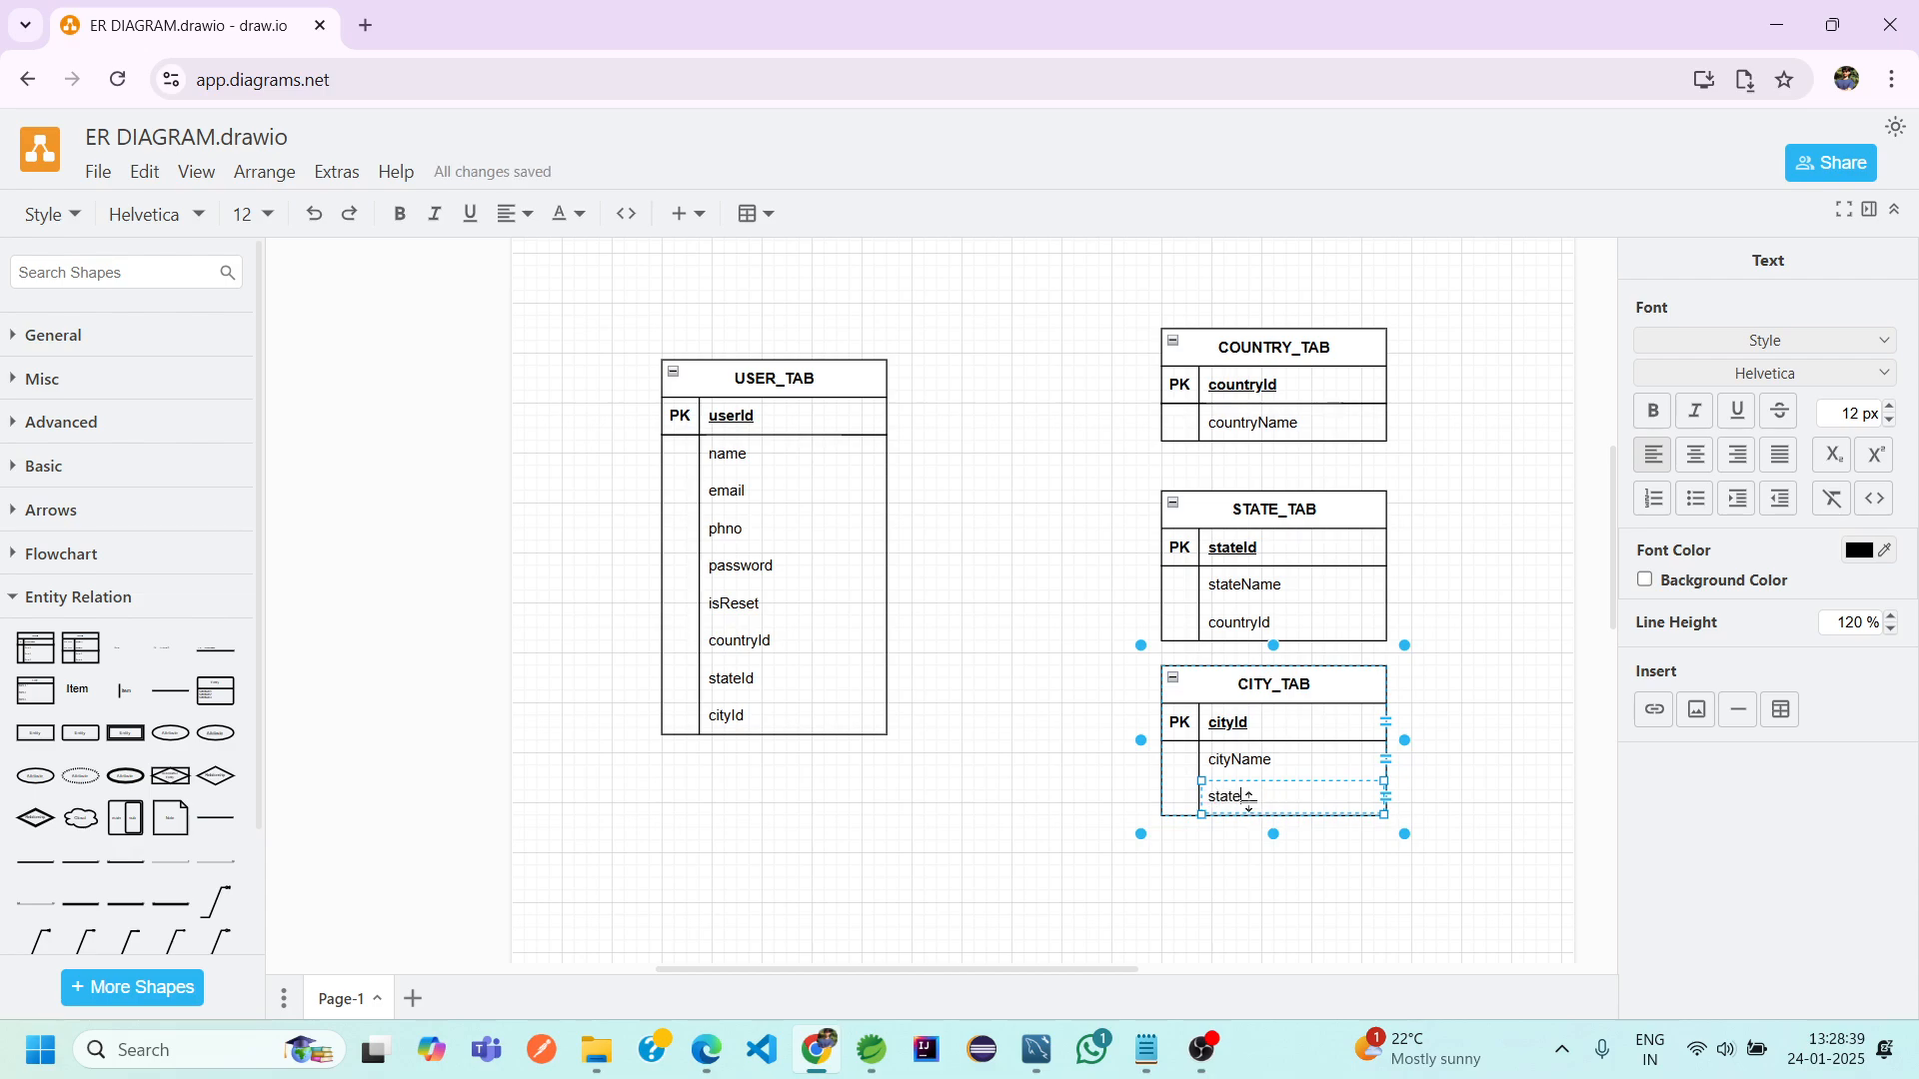
{"action": "type", "text": "Id"}
{"action": "left_click", "coordinate": [1478, 854]}
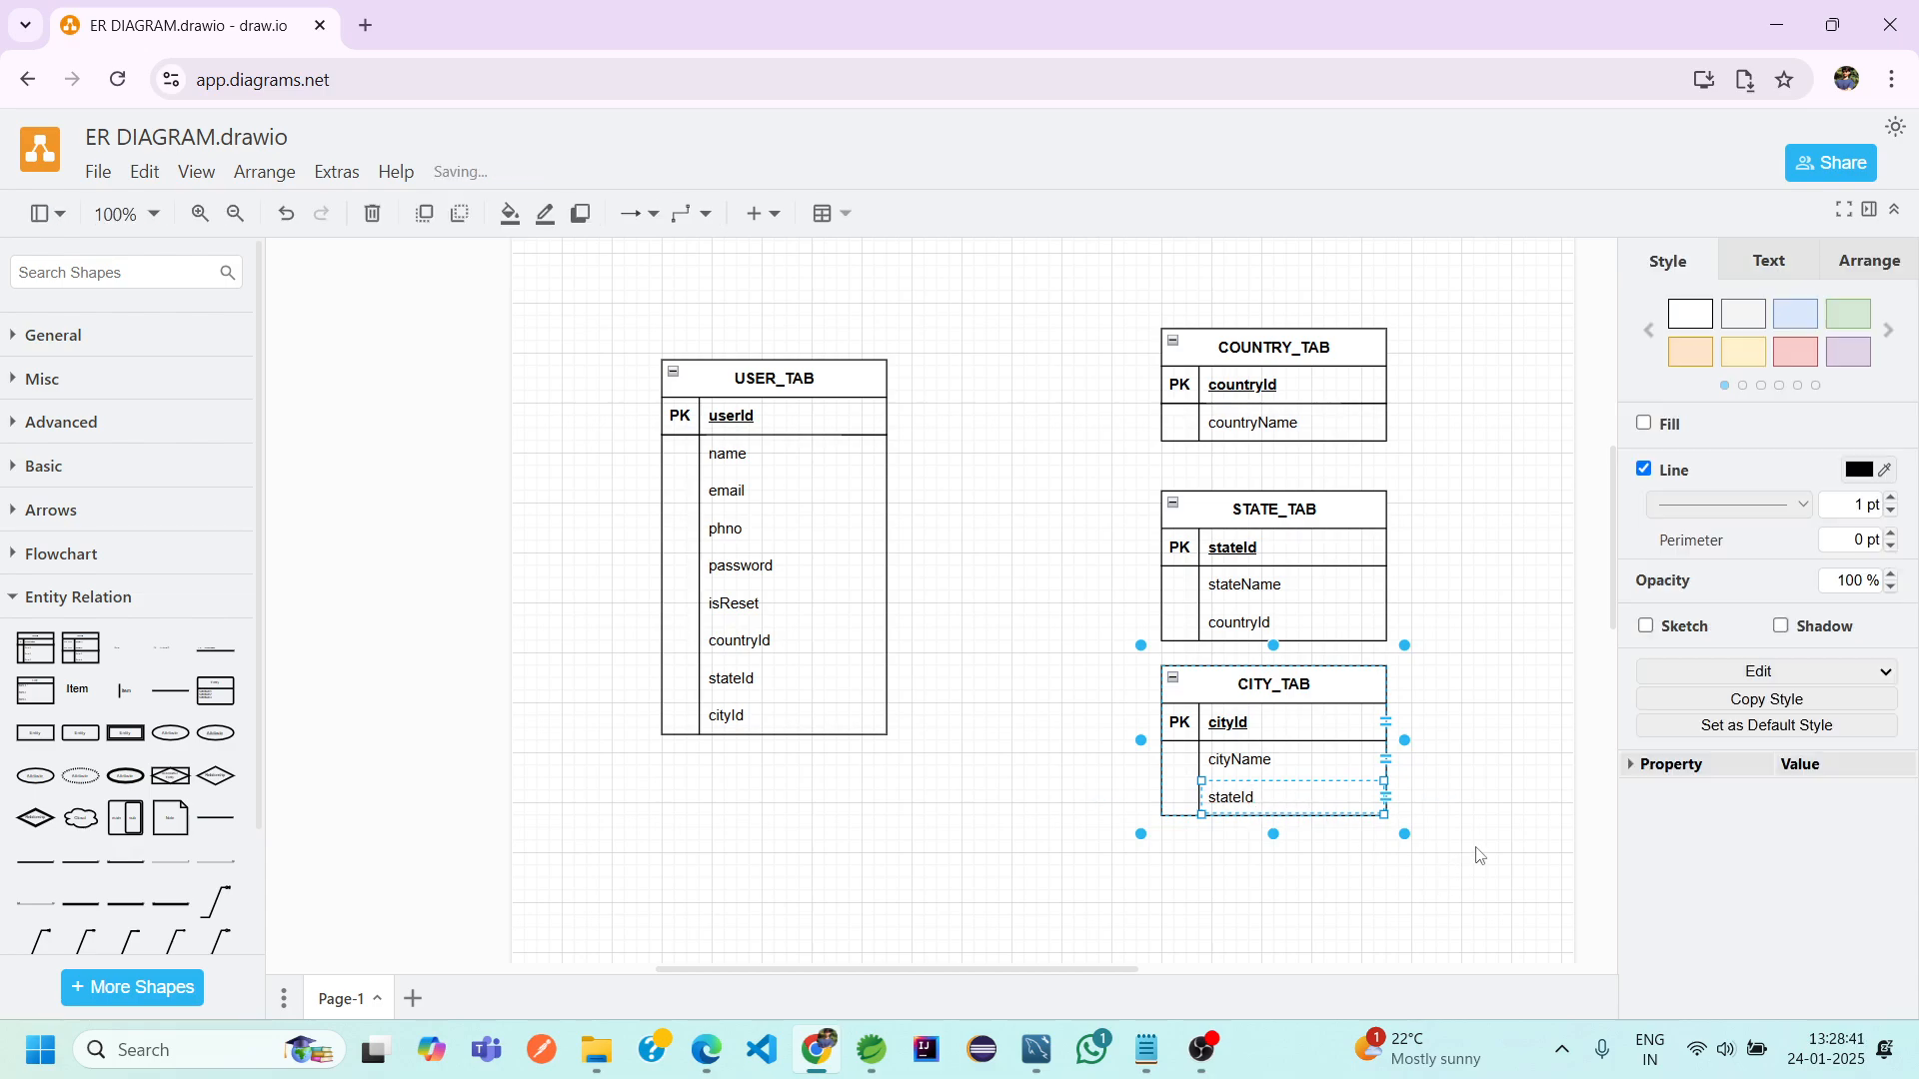
{"action": "left_click", "coordinate": [1478, 854]}
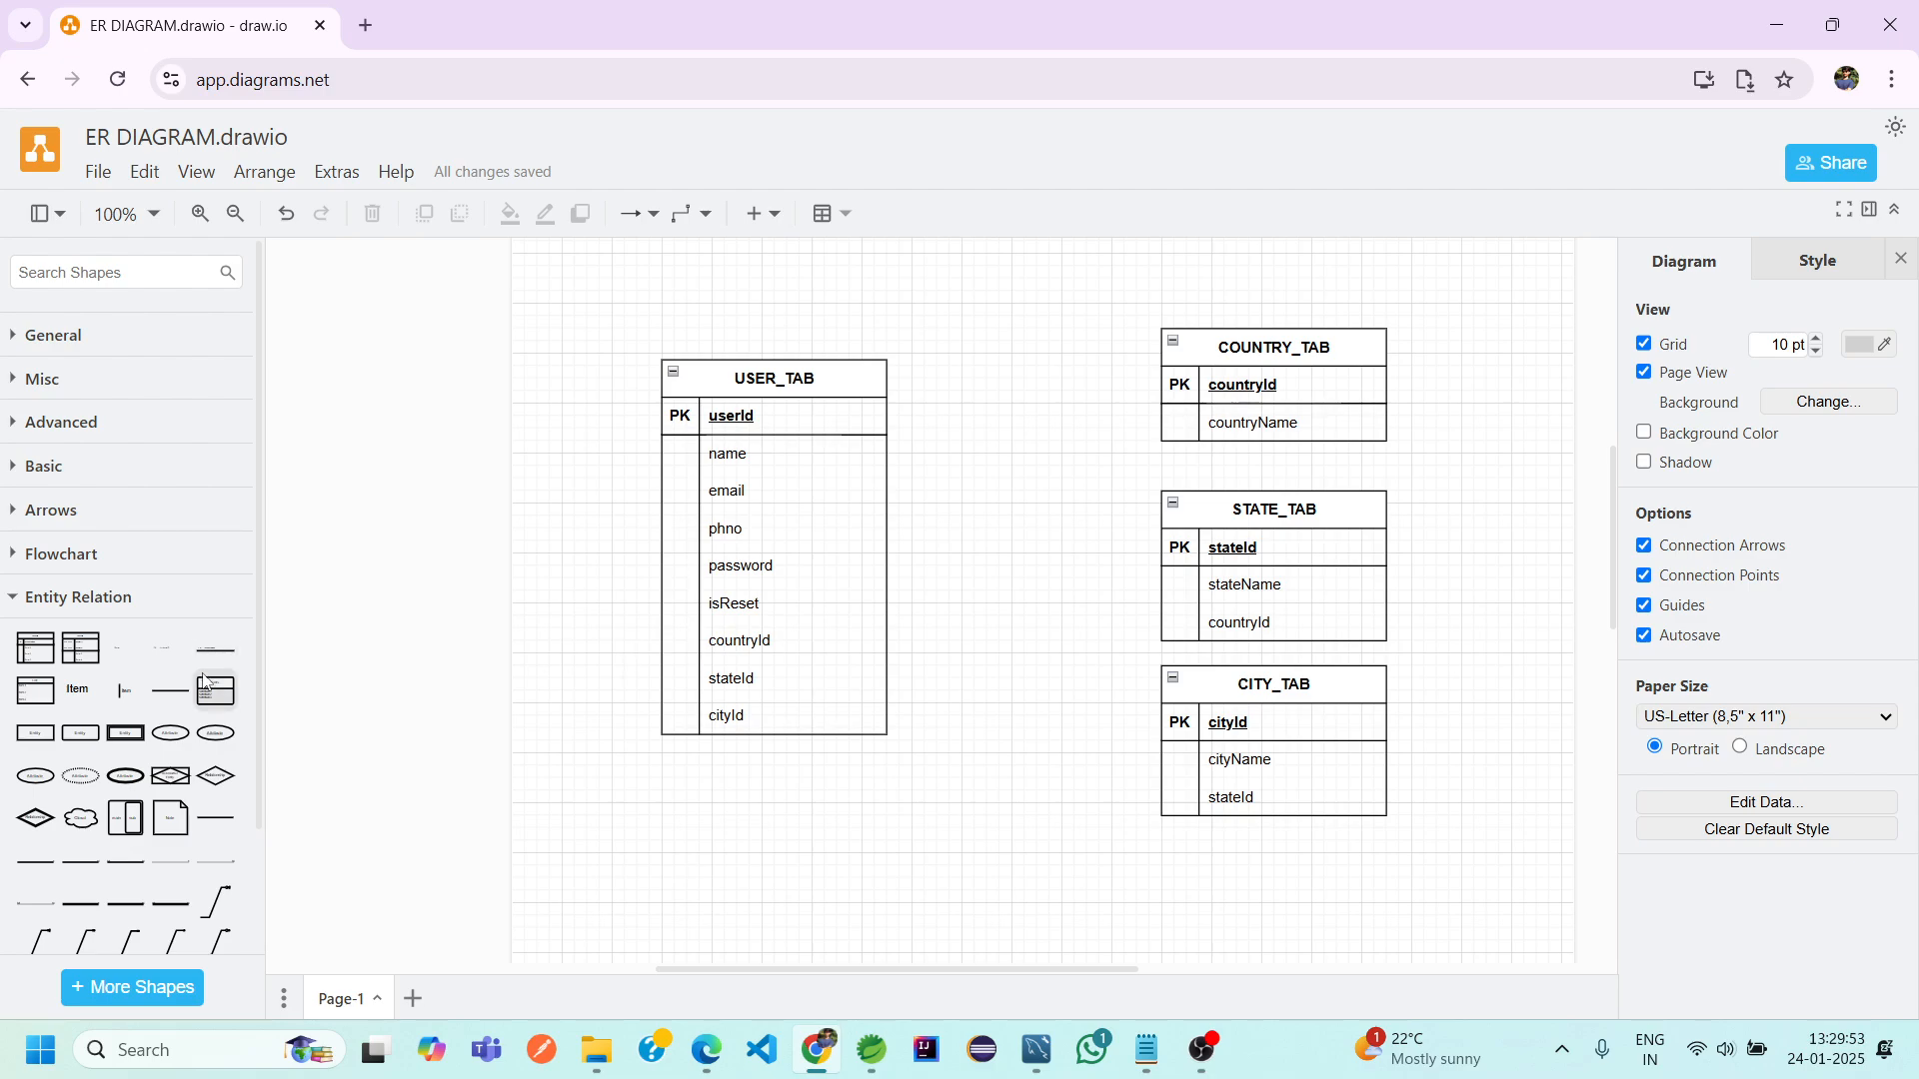
Add a one-to-optional-many connector with its one end on COUNTRY_TAB's countryId row and its many end on USER_TAB's countryId row
{"action": "scroll", "coordinate": [203, 690], "scroll_direction": "down", "scroll_amount": 2}
{"action": "mouse_move", "coordinate": [129, 802]}
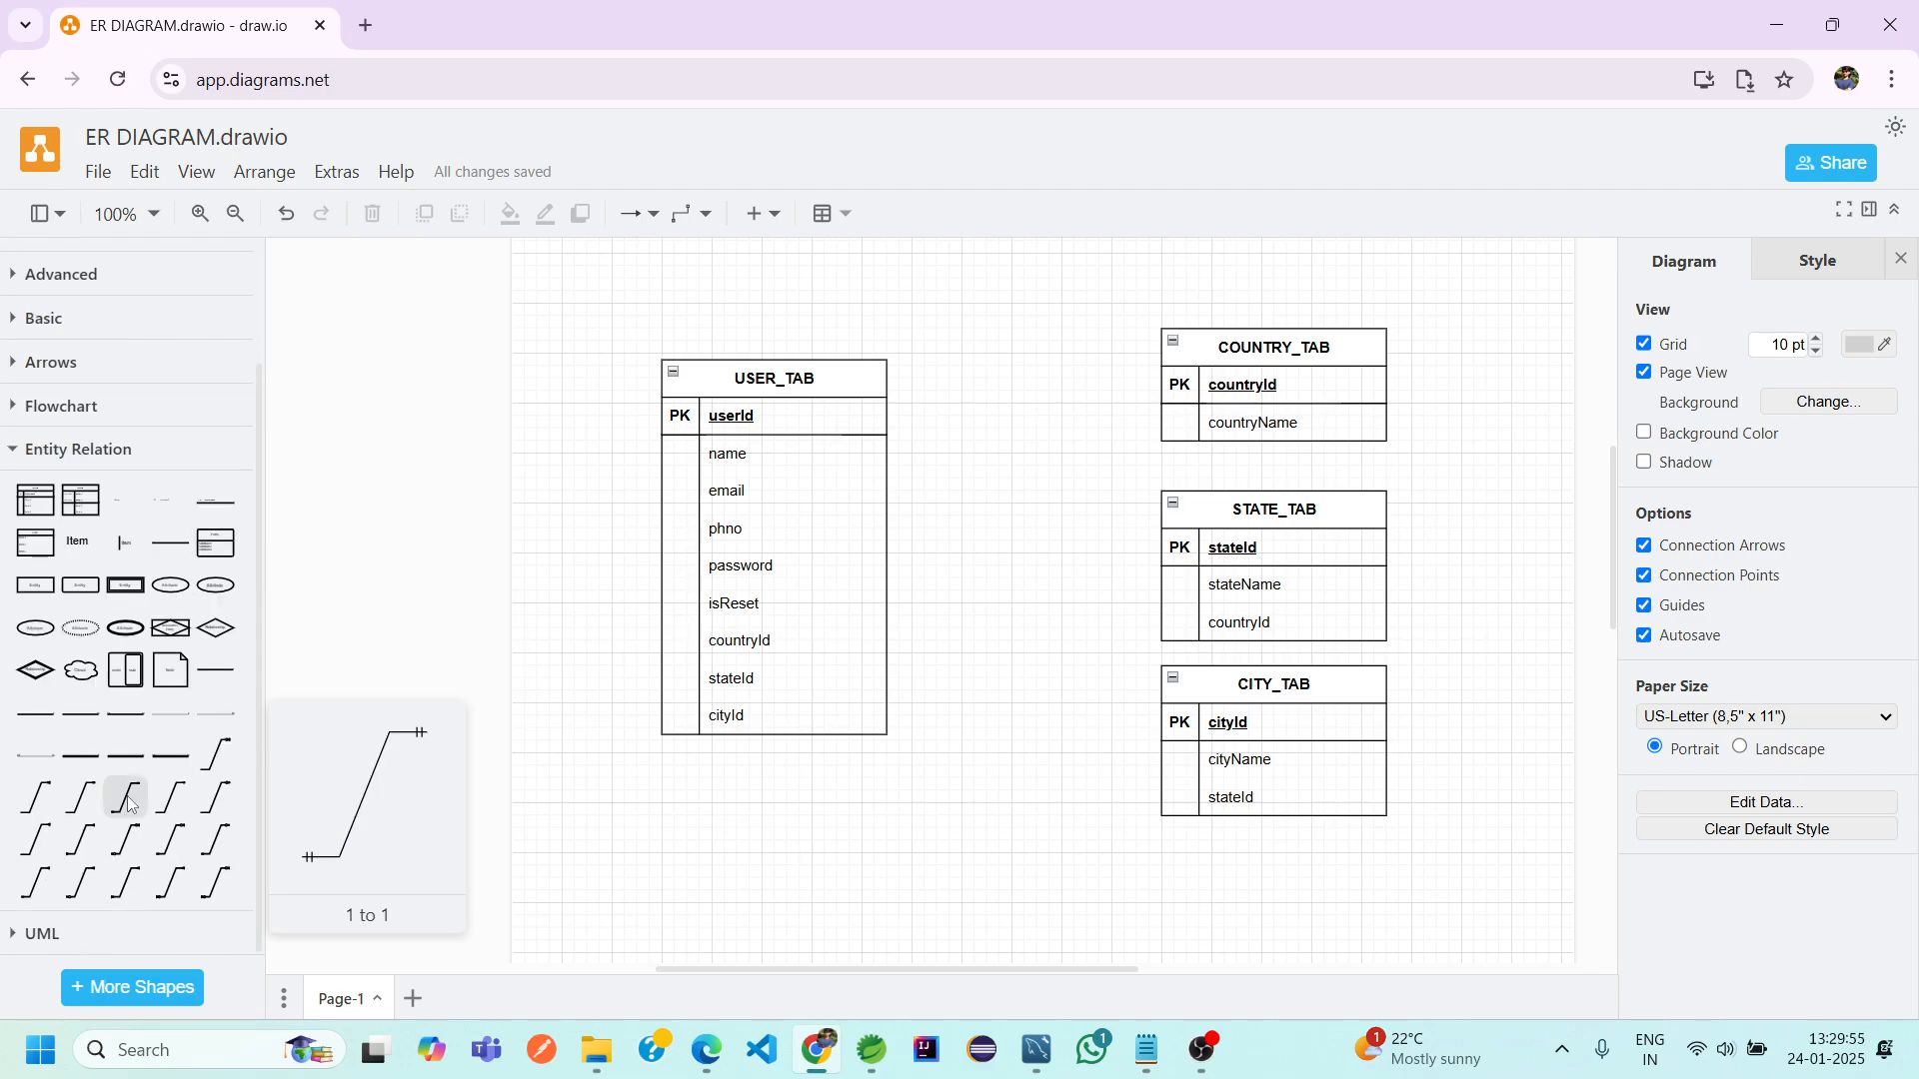
{"action": "mouse_move", "coordinate": [133, 840]}
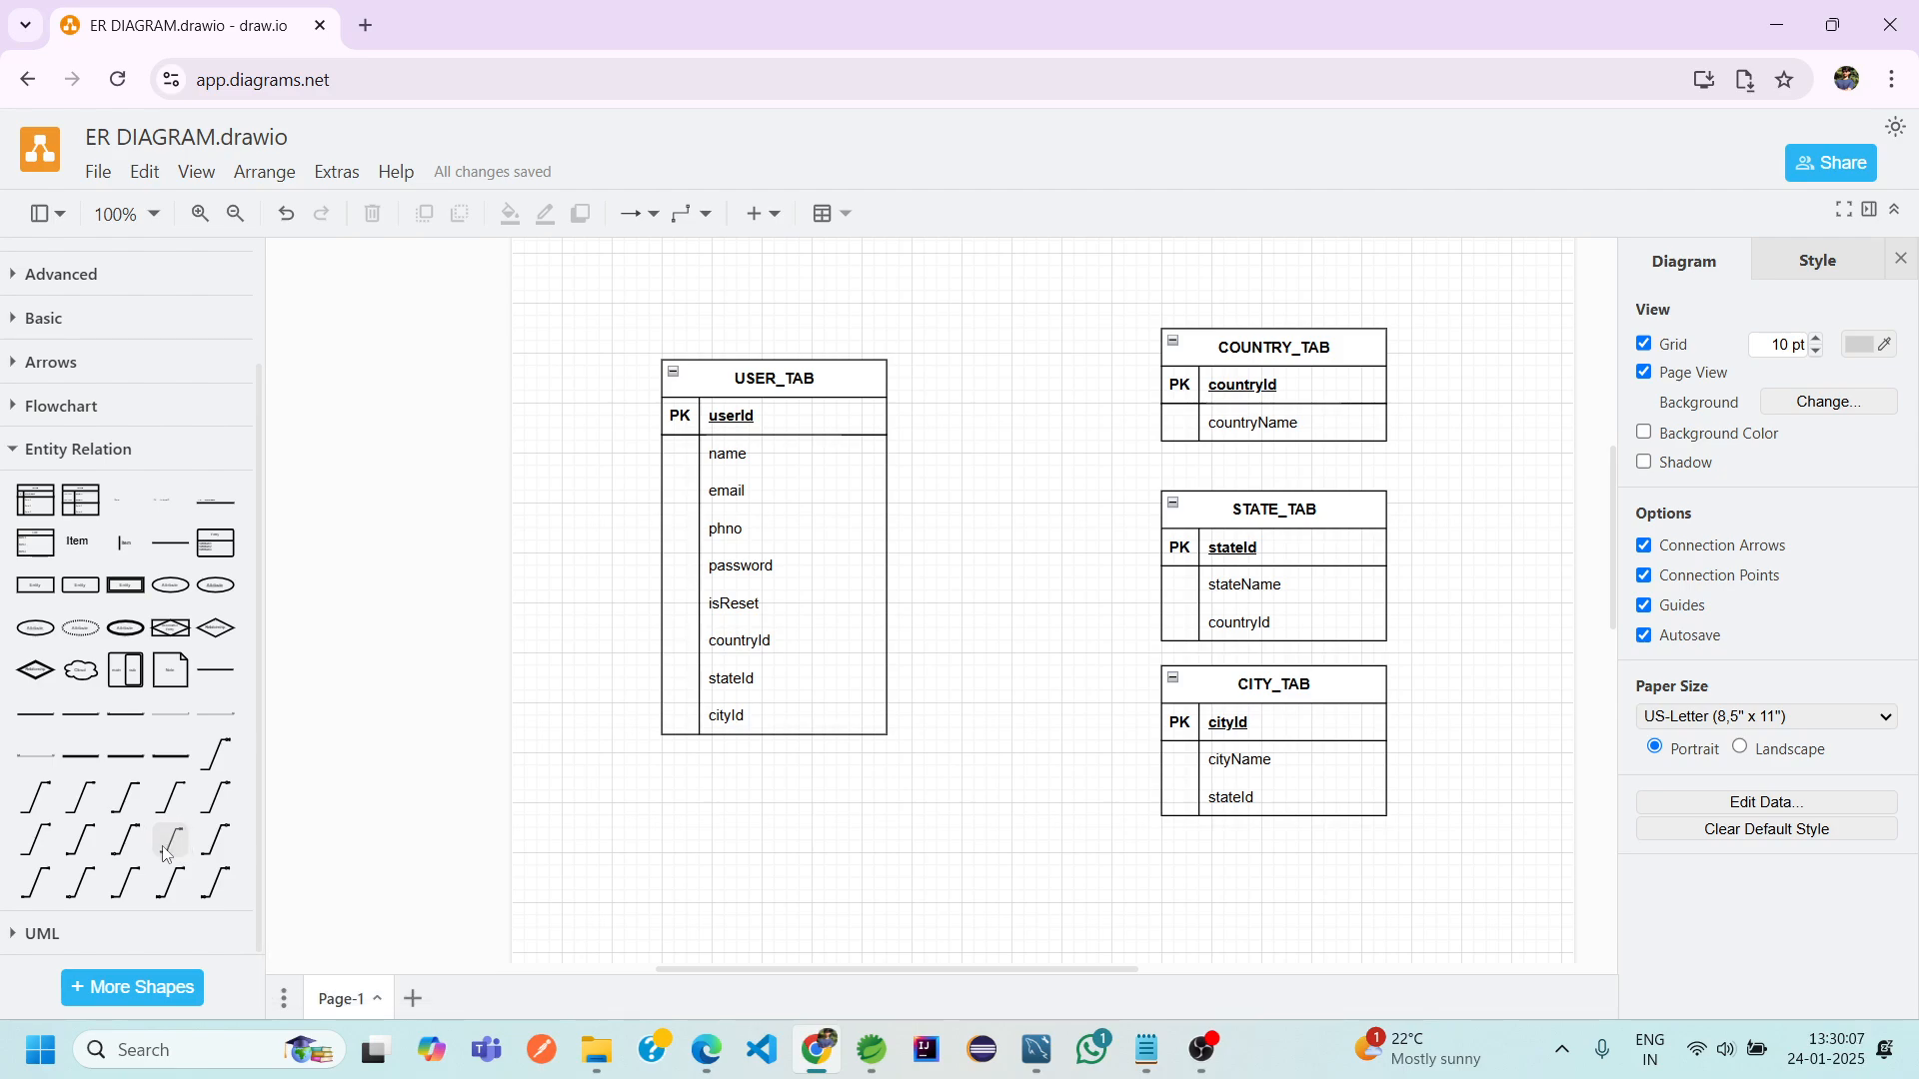
{"action": "left_click", "coordinate": [166, 854]}
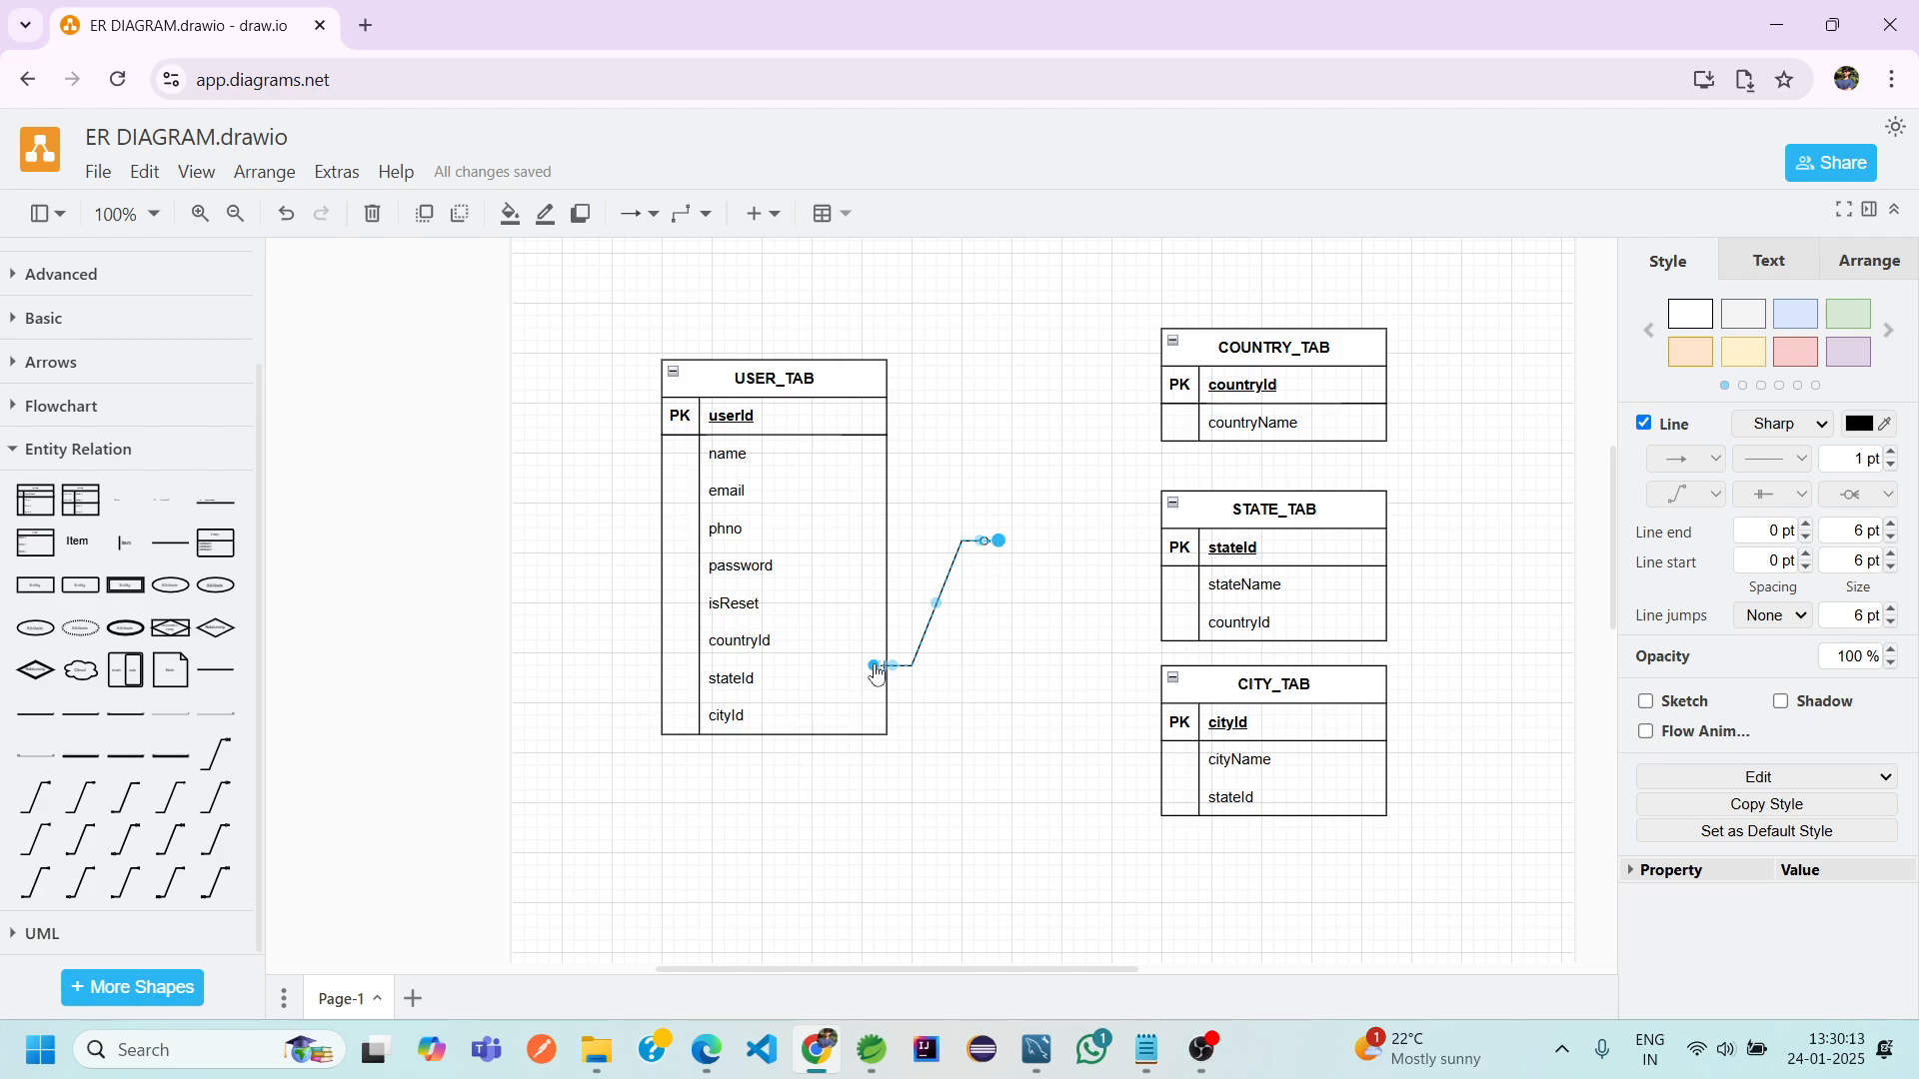
{"action": "left_click_drag", "start_coordinate": [874, 667], "coordinate": [1156, 383]}
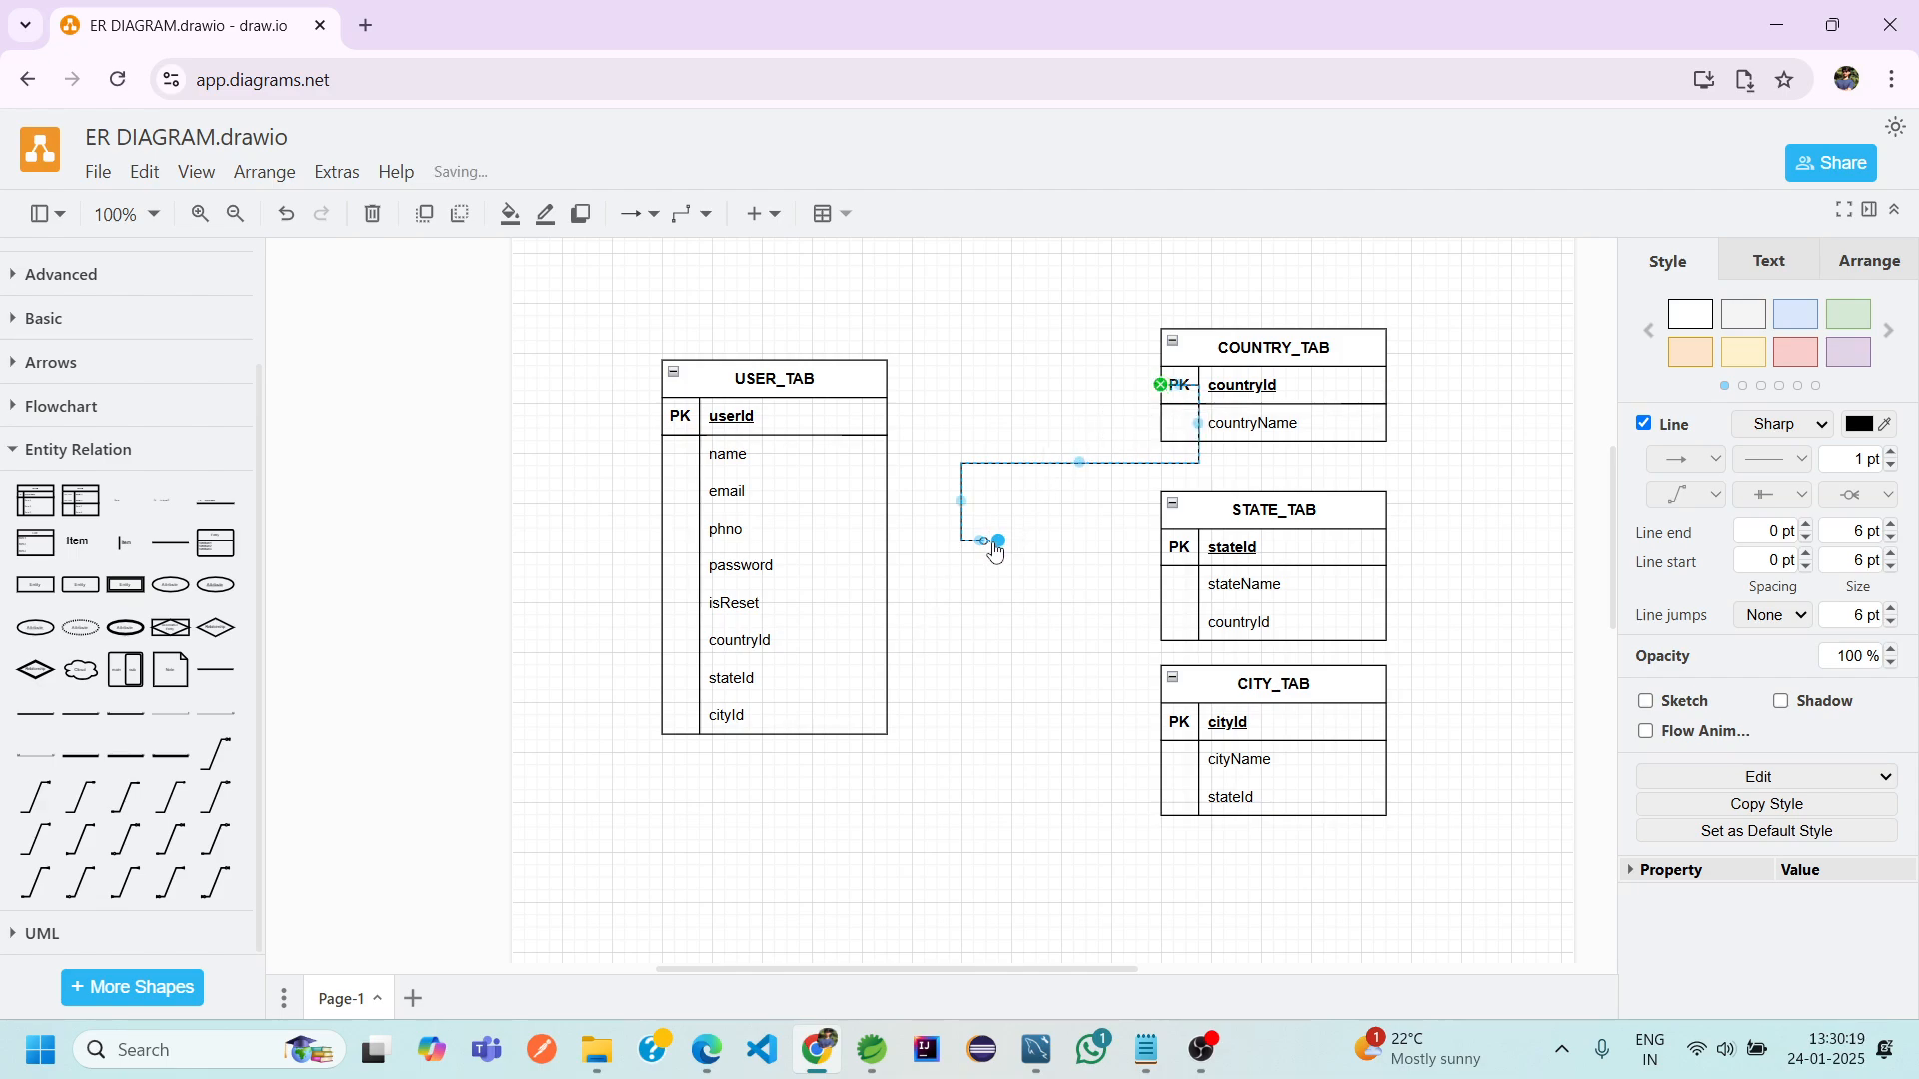
{"action": "left_click_drag", "start_coordinate": [1003, 548], "coordinate": [816, 640]}
{"action": "left_click", "coordinate": [1008, 589]}
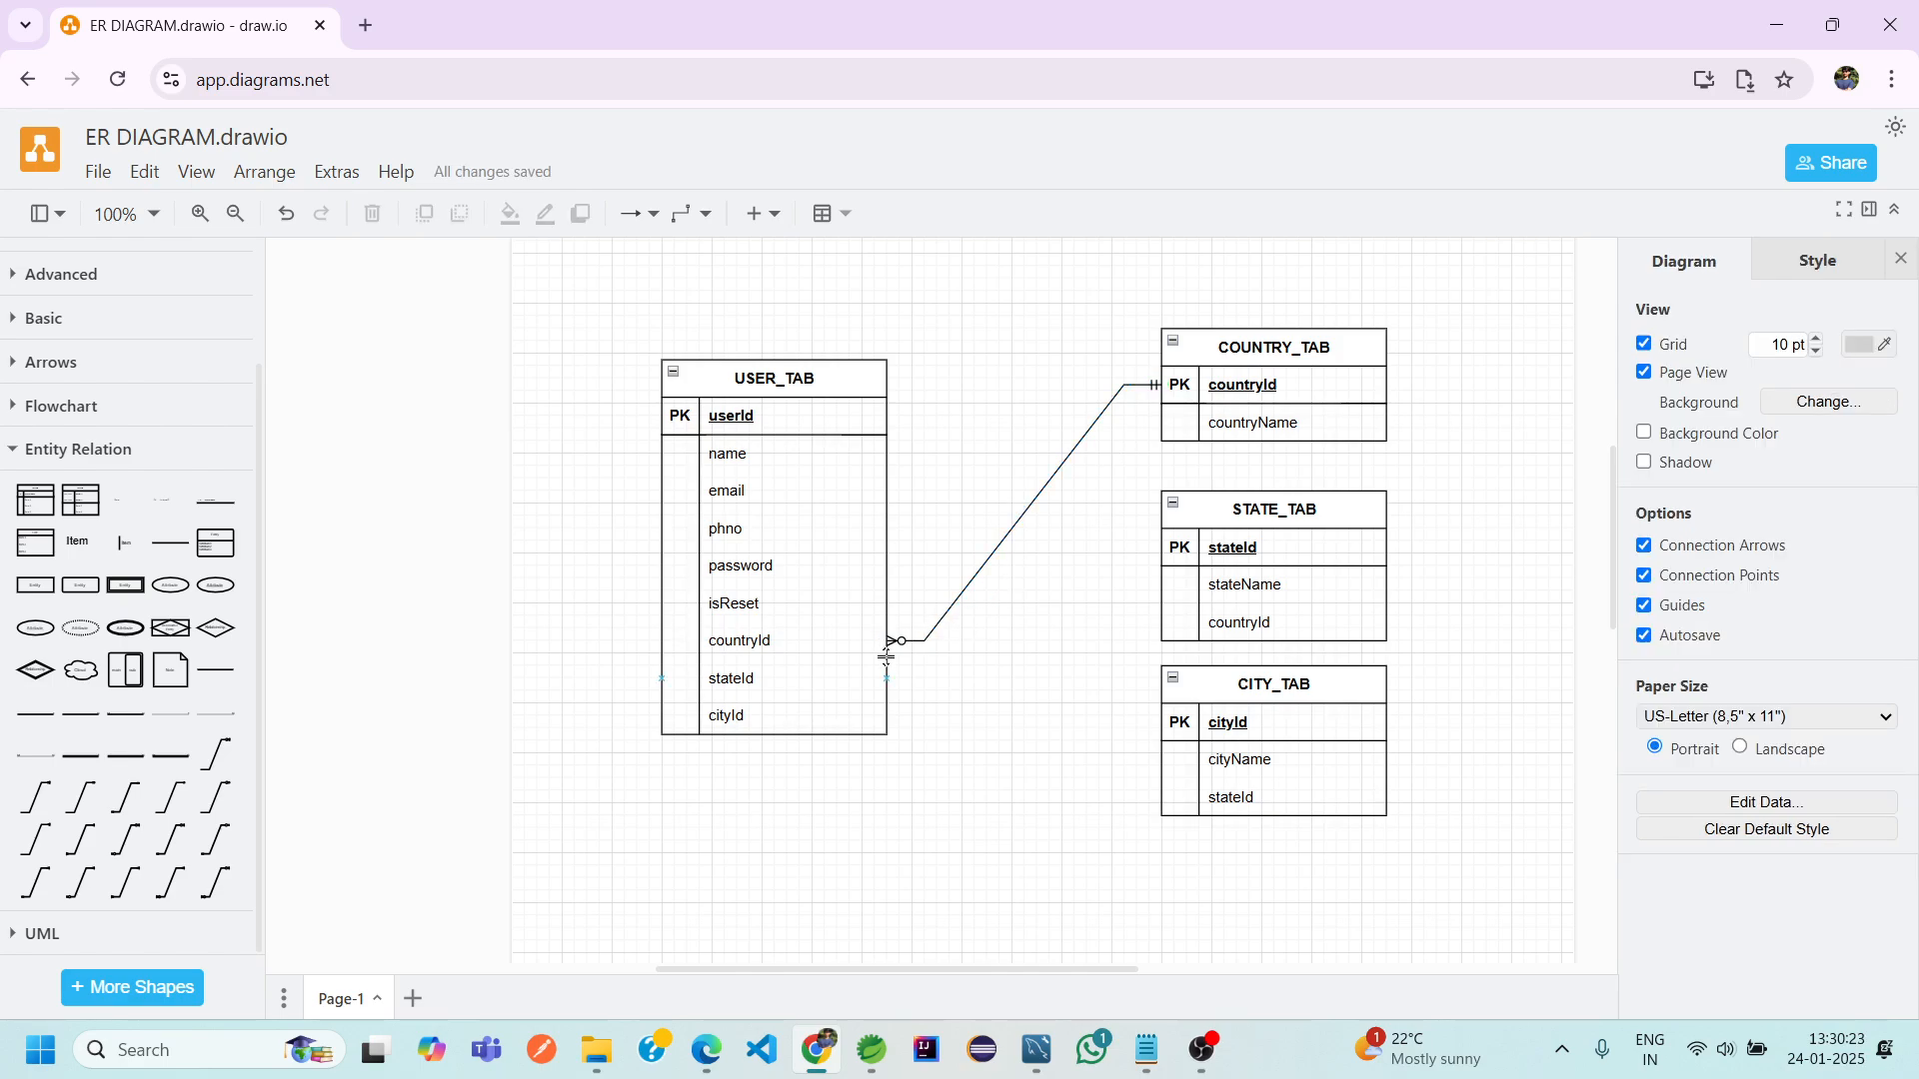
{"action": "scroll", "coordinate": [886, 656], "scroll_direction": "up", "scroll_amount": 5}
{"action": "scroll", "coordinate": [886, 657], "scroll_direction": "up", "scroll_amount": 2}
{"action": "scroll", "coordinate": [911, 611], "scroll_direction": "down", "scroll_amount": 4}
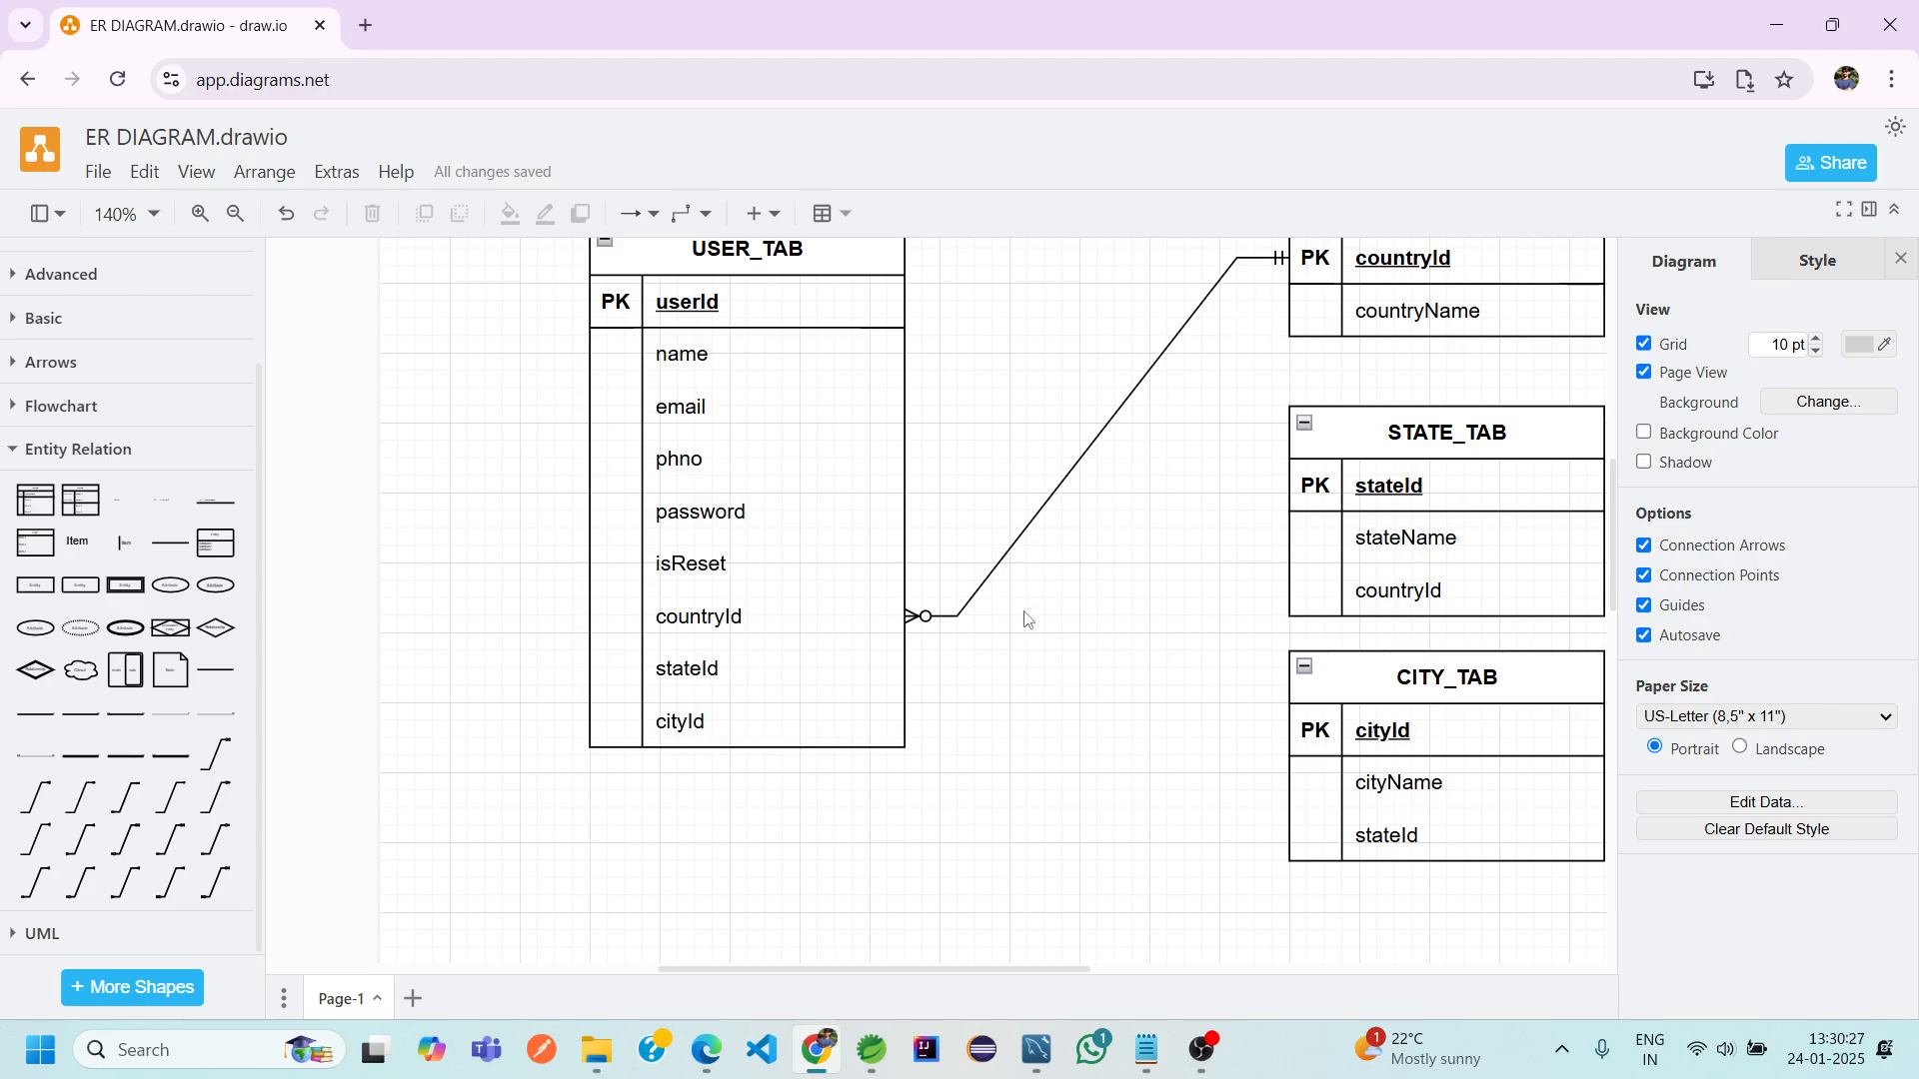
Duplicate the countryId connector and attach the copy's one end to STATE_TAB's edge beside stateName and its many end to USER_TAB's stateId row
{"action": "left_click", "coordinate": [1004, 568]}
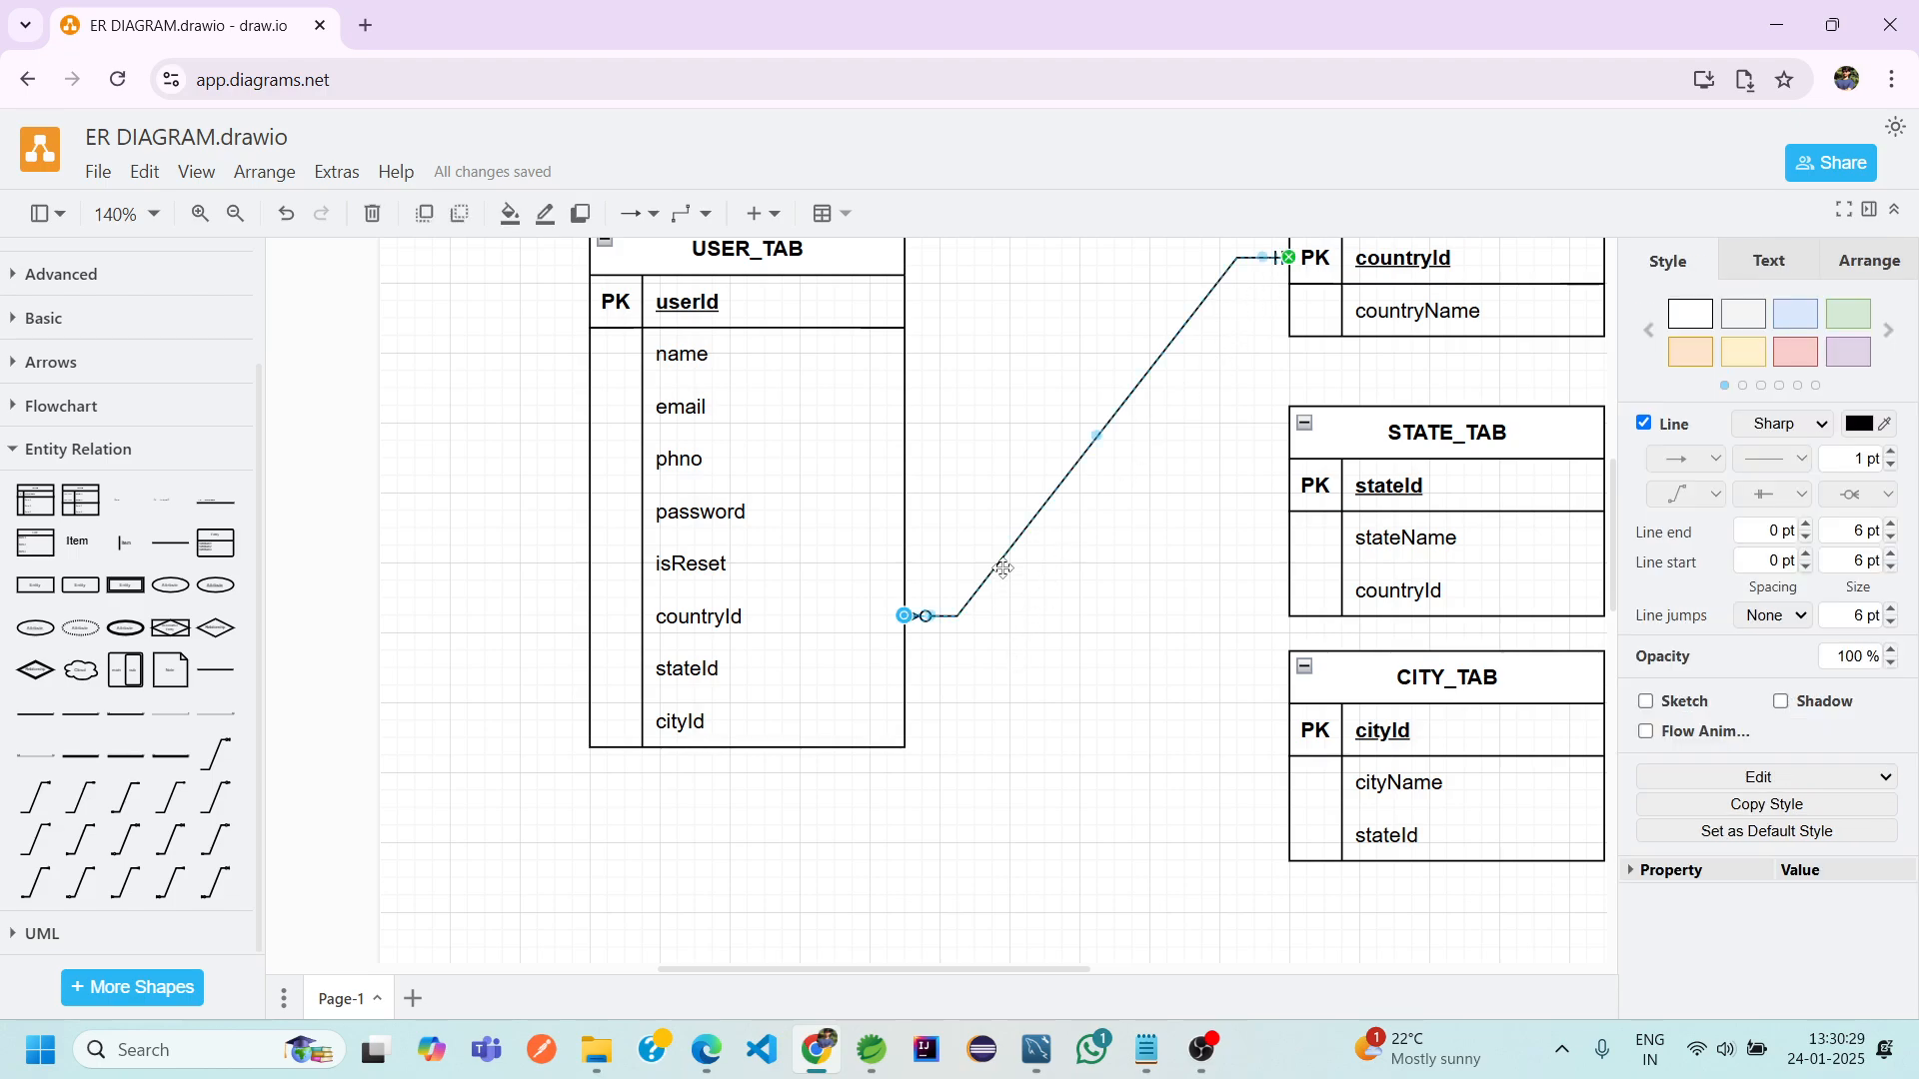
{"action": "key", "text": "ctrl+d"}
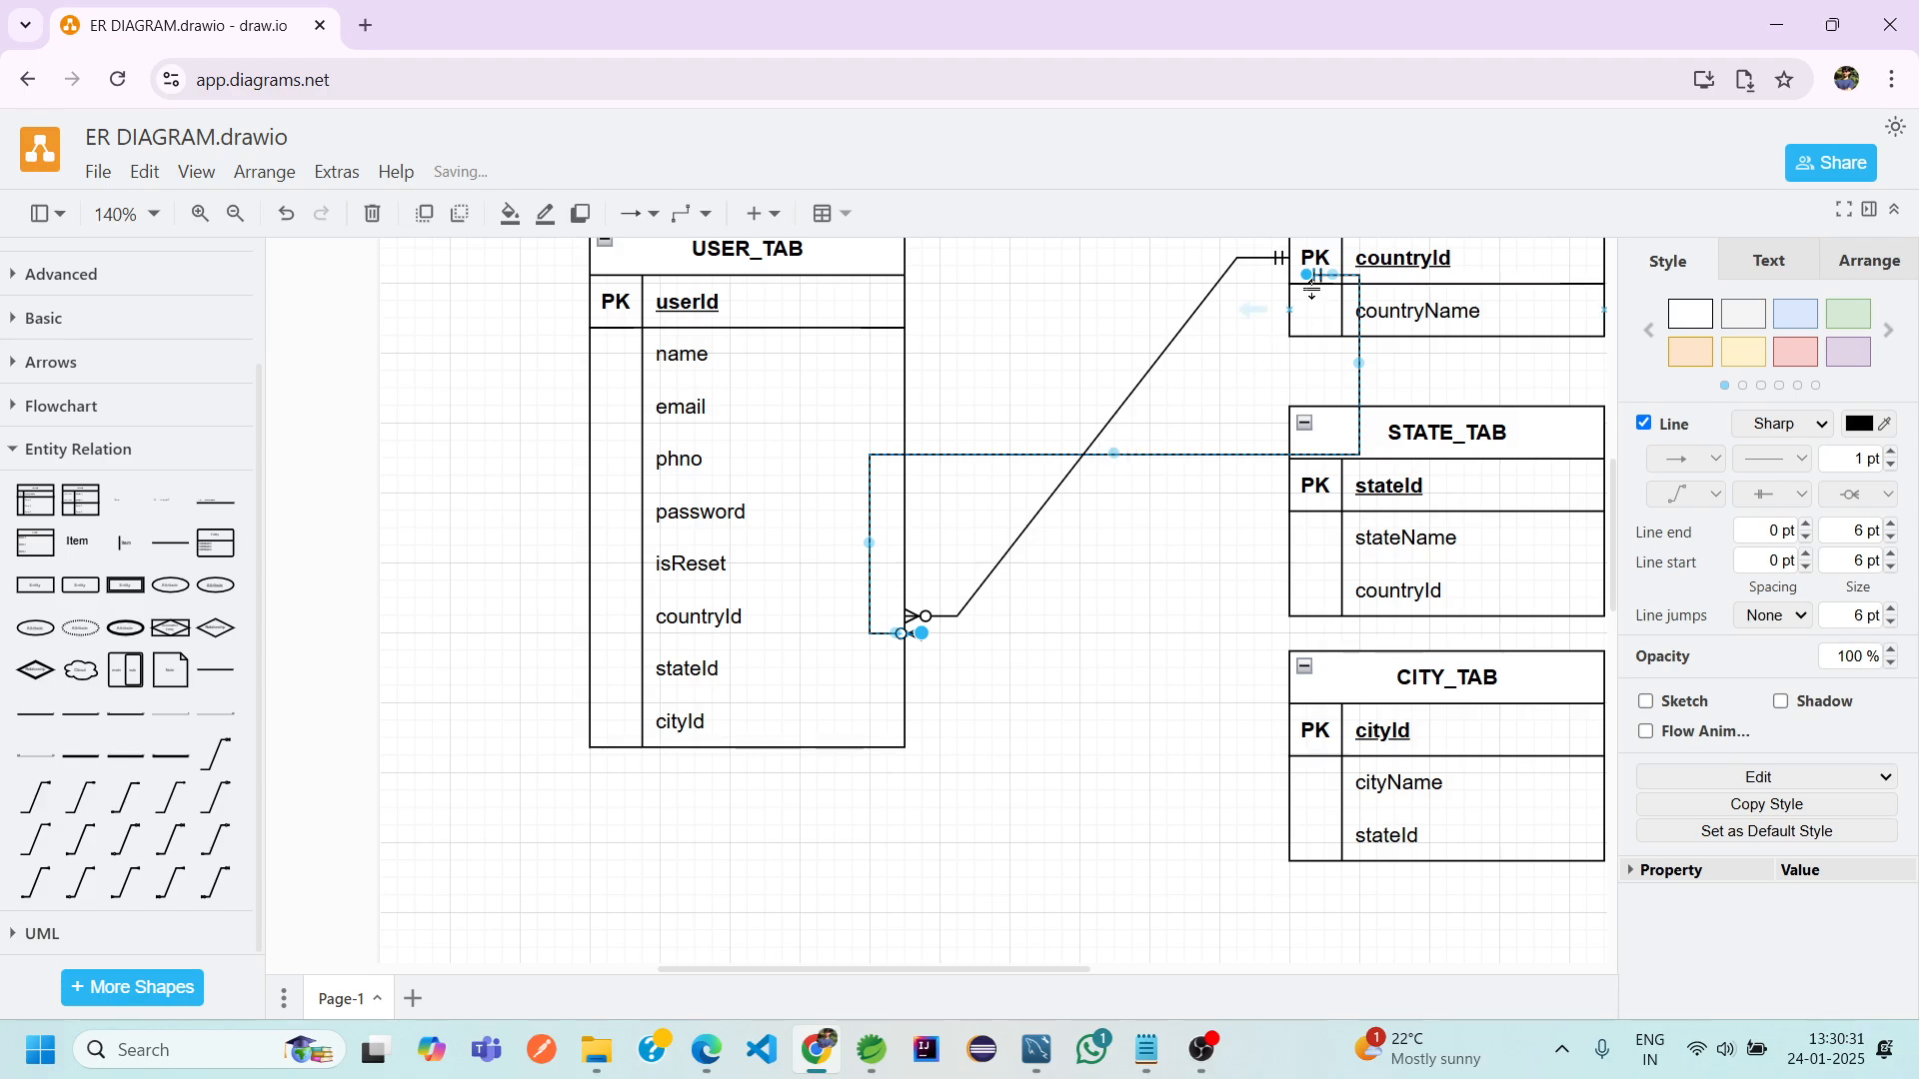
{"action": "left_click_drag", "start_coordinate": [1312, 290], "coordinate": [1297, 542]}
{"action": "left_click_drag", "start_coordinate": [914, 631], "coordinate": [812, 668]}
Attach another copy of the connector with its one end on CITY_TAB's cityId row and its many end on USER_TAB's cityId row
{"action": "left_click_drag", "start_coordinate": [1075, 614], "coordinate": [1235, 526]}
{"action": "left_click_drag", "start_coordinate": [1235, 745], "coordinate": [1288, 732]}
{"action": "left_click_drag", "start_coordinate": [919, 651], "coordinate": [850, 722]}
{"action": "left_click", "coordinate": [1036, 804]}
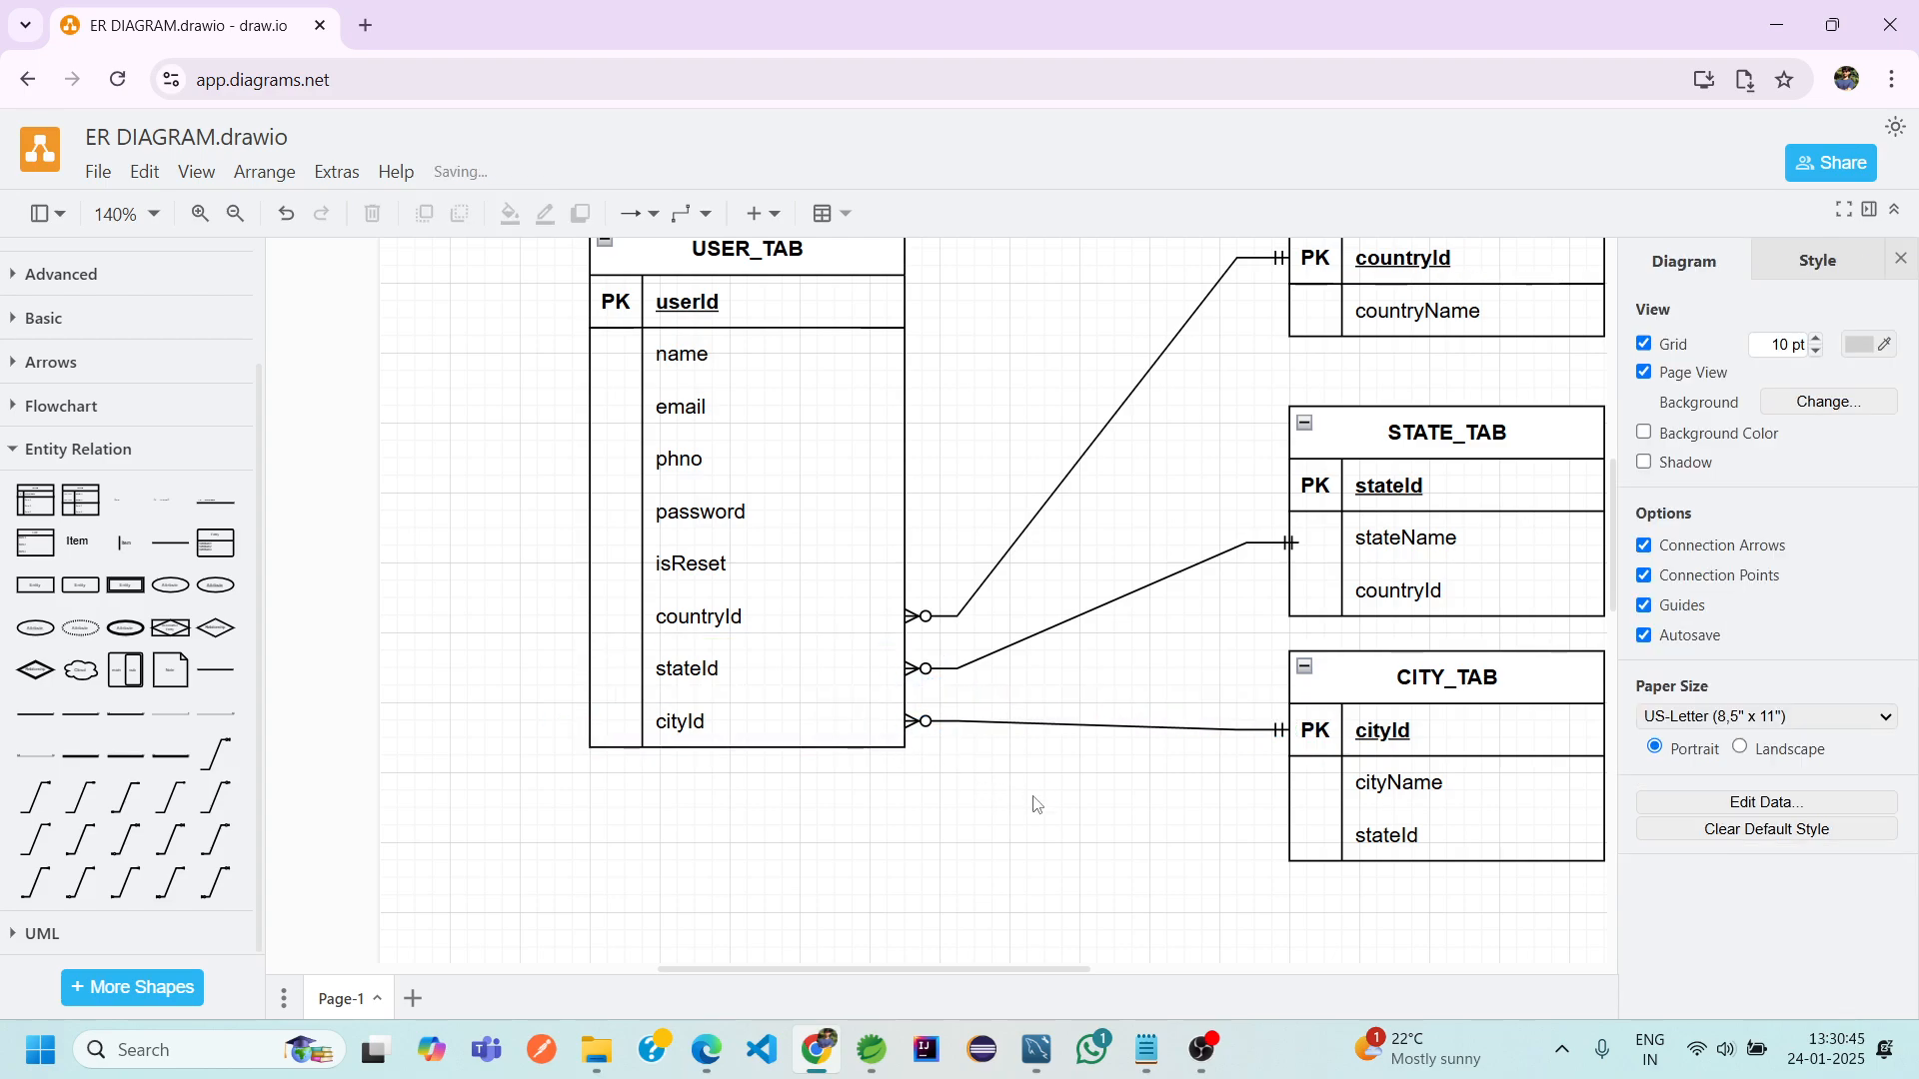
{"action": "scroll", "coordinate": [1037, 804], "scroll_direction": "right", "scroll_amount": 4}
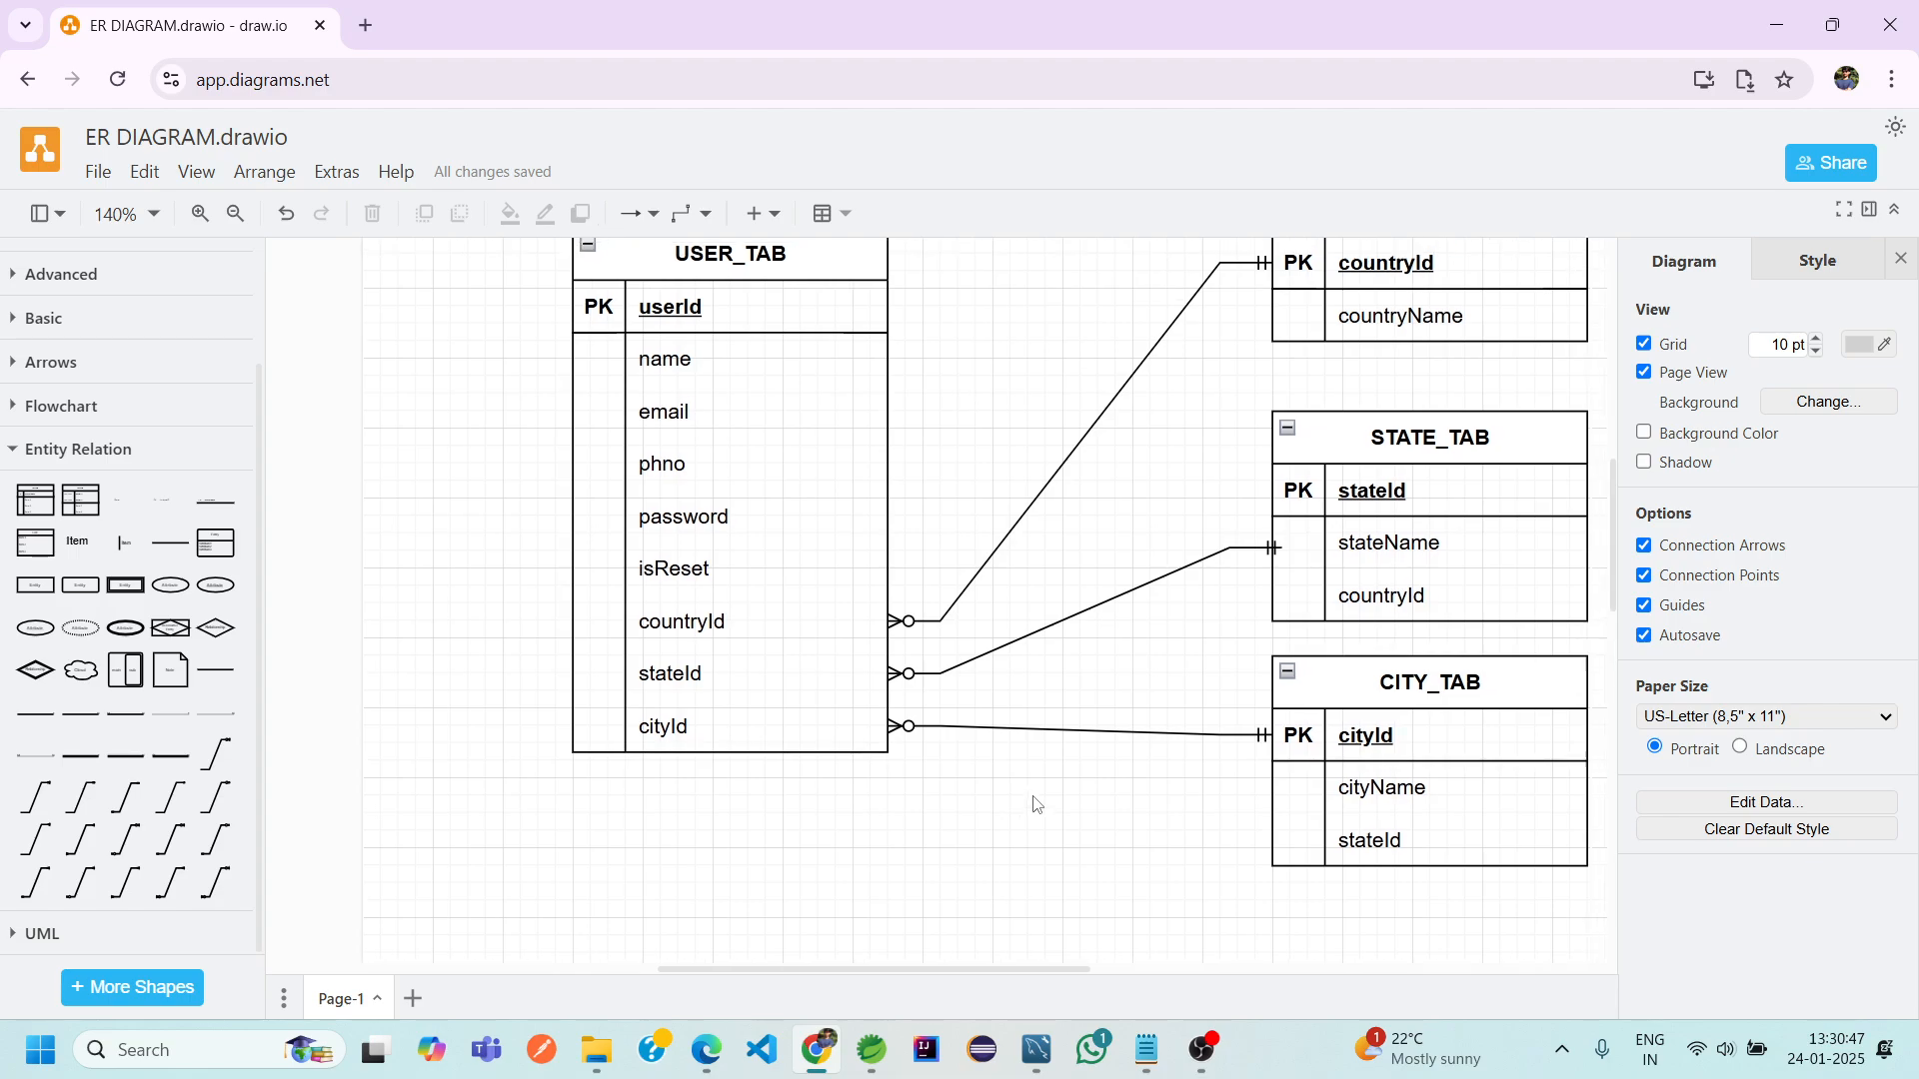
{"action": "scroll", "coordinate": [1036, 804], "scroll_direction": "up", "scroll_amount": 3}
{"action": "scroll", "coordinate": [1036, 805], "scroll_direction": "down", "scroll_amount": 3, "text": "ctrl"}
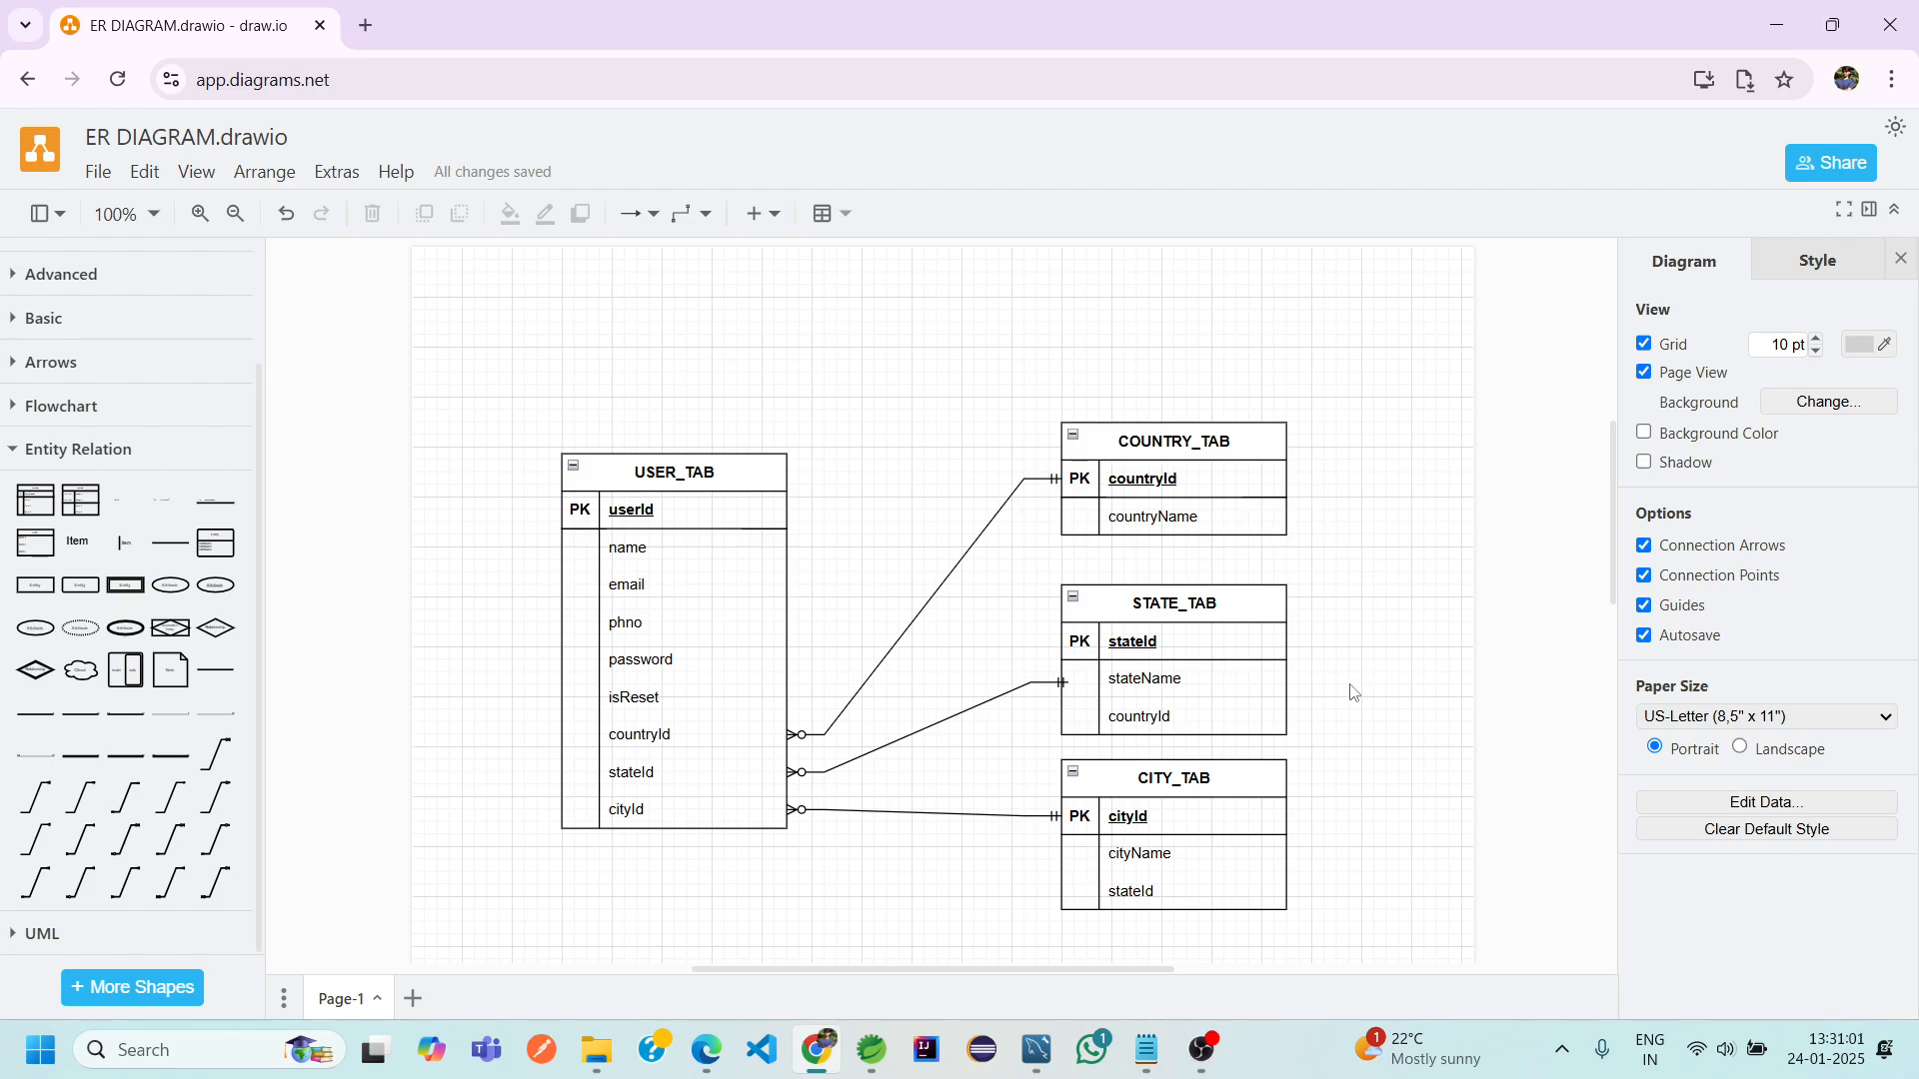
{"action": "key", "text": "ctrl+v"}
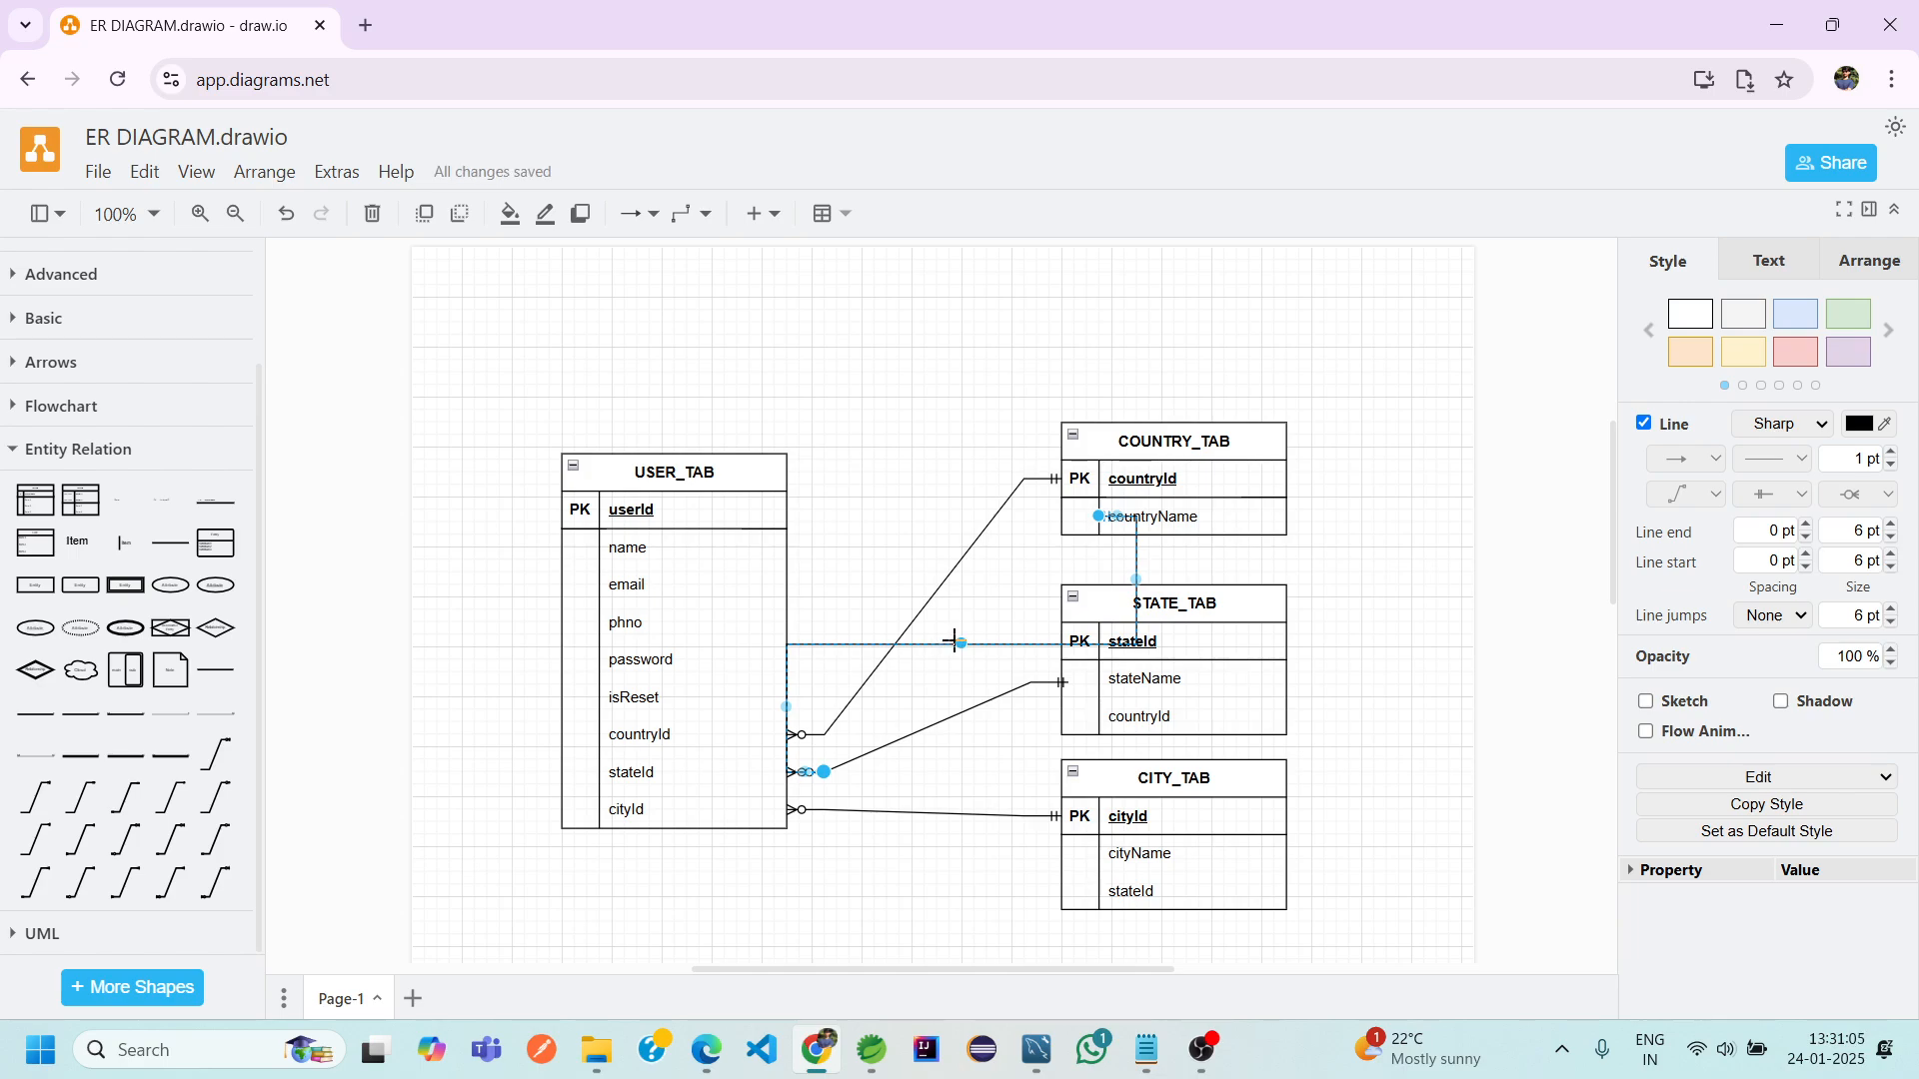
{"action": "key", "text": "Delete"}
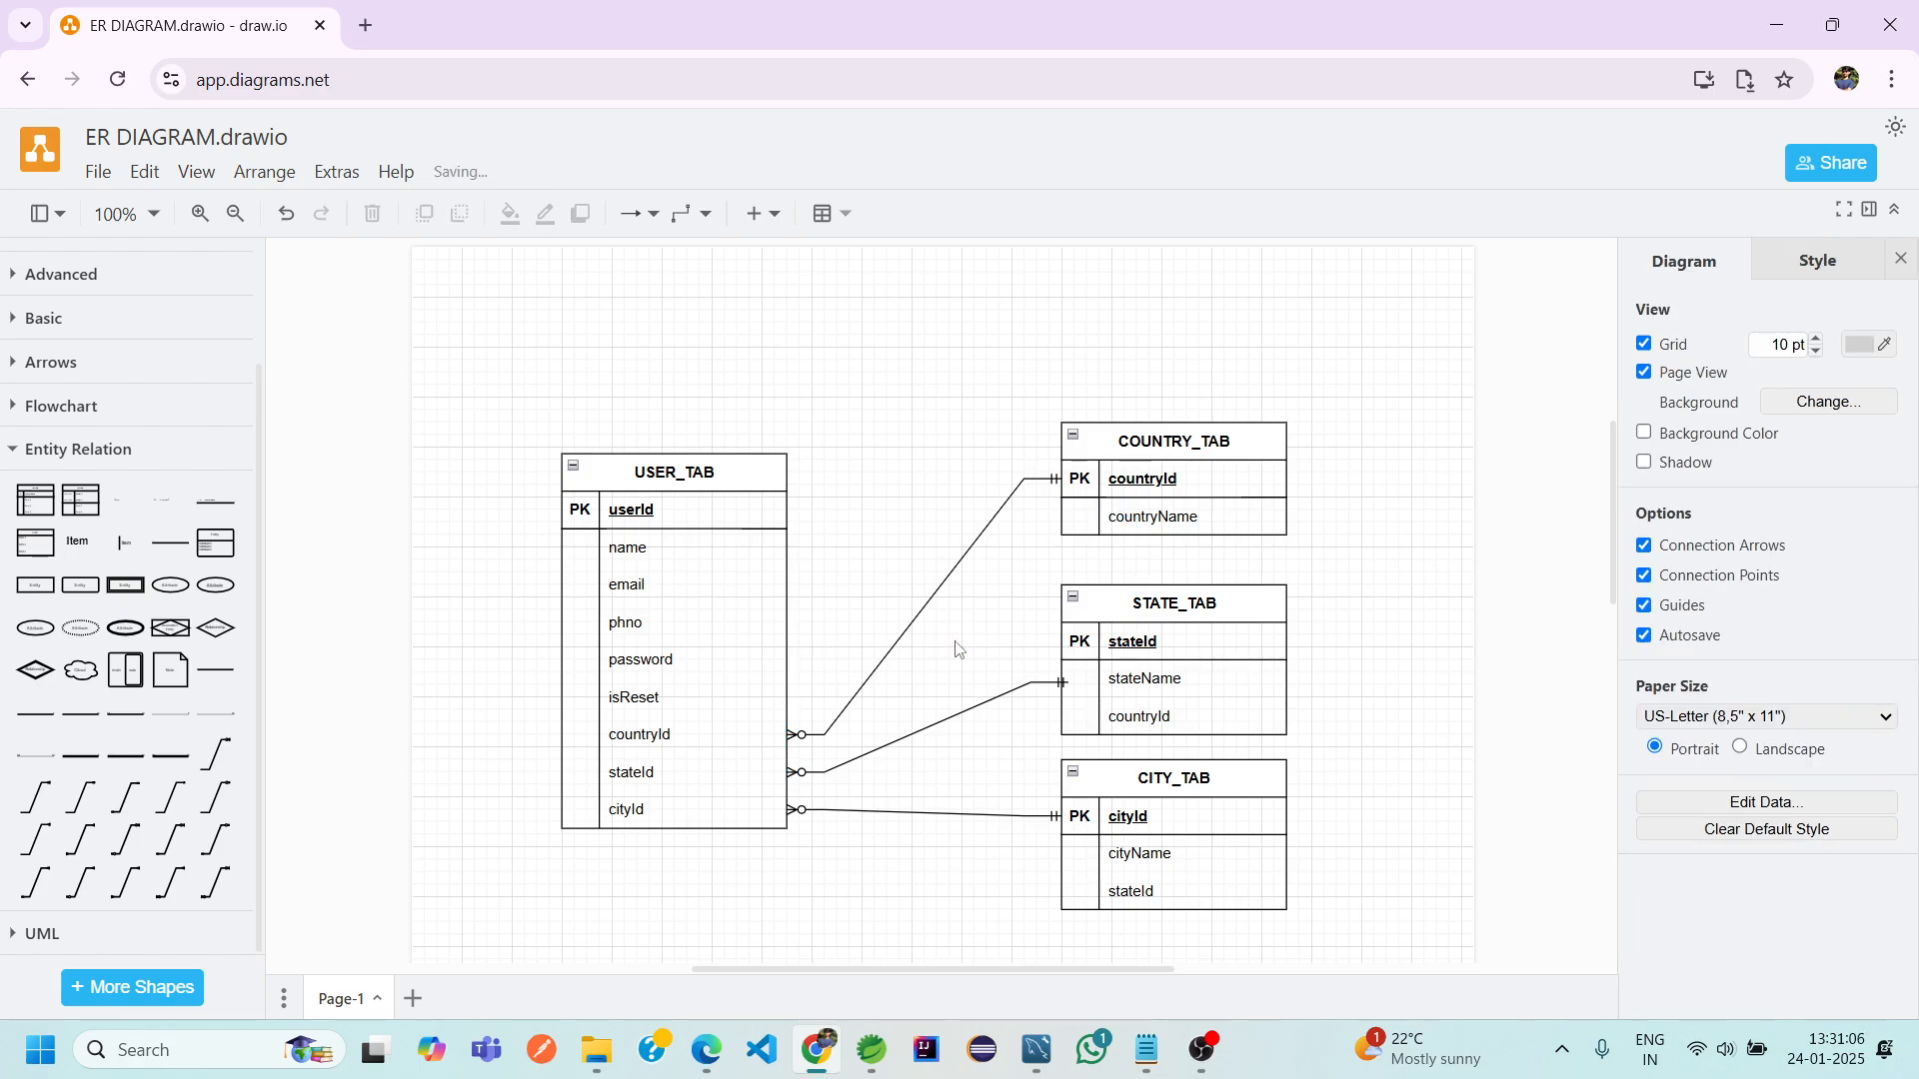
Add a one-to-optional-many connector with its one end on COUNTRY_TAB's countryId row and its many end on STATE_TAB's stateId row
{"action": "left_click", "coordinate": [174, 849]}
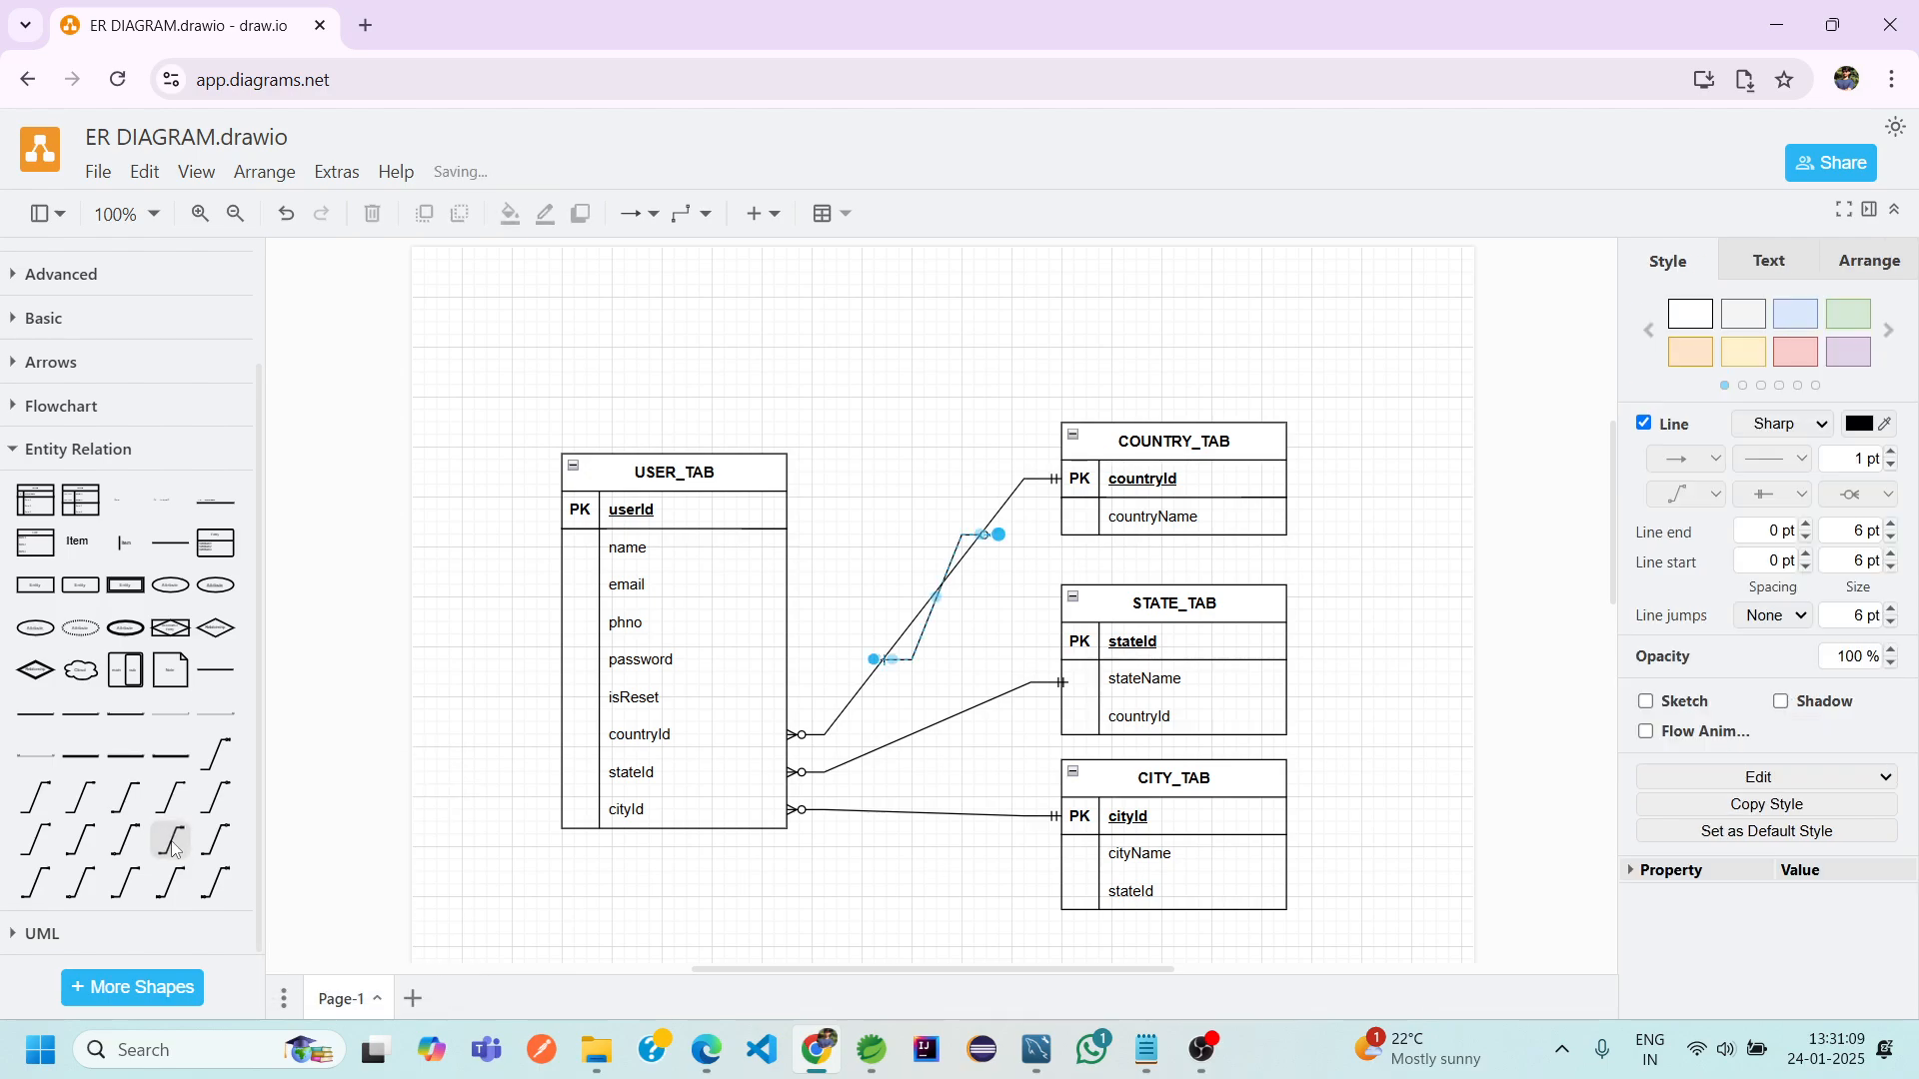
{"action": "left_click_drag", "start_coordinate": [944, 564], "coordinate": [1235, 676]}
{"action": "left_click_drag", "start_coordinate": [1170, 779], "coordinate": [1285, 480]}
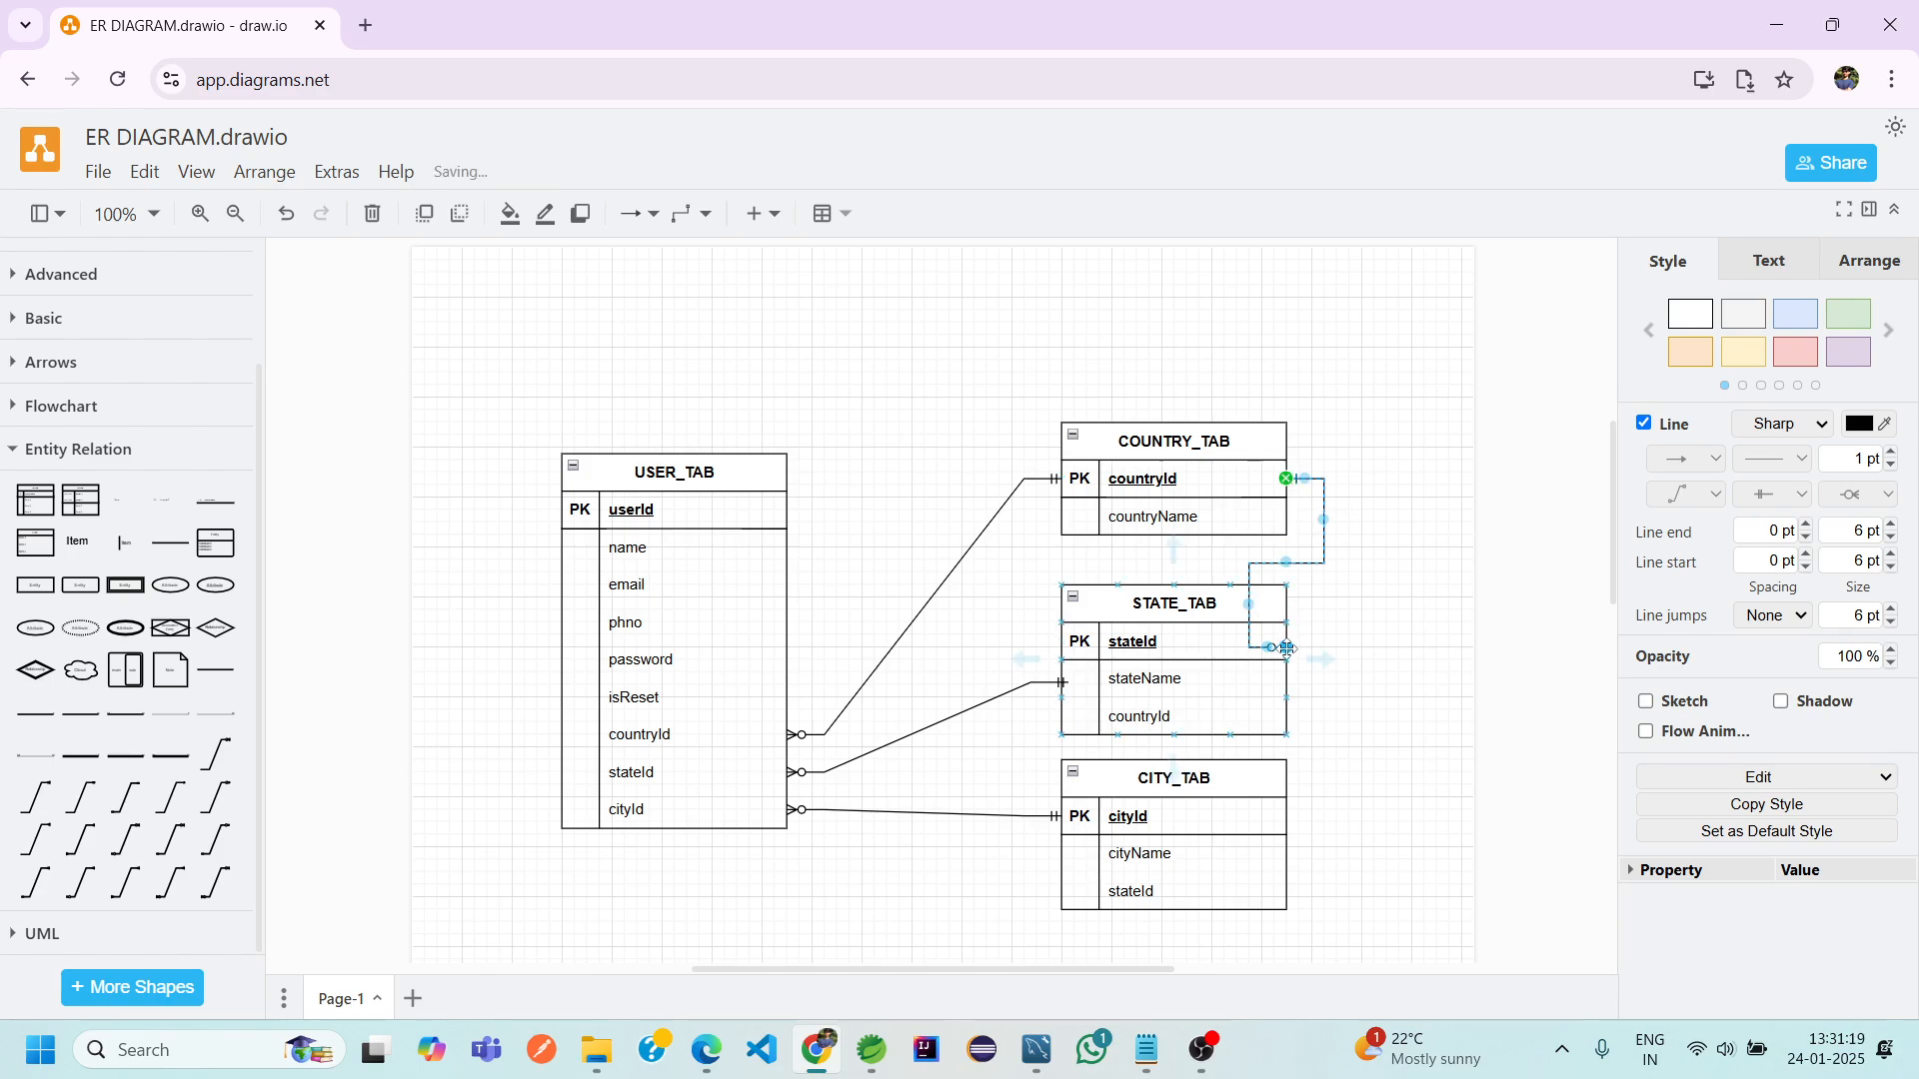
{"action": "mouse_move", "coordinate": [1287, 649]}
{"action": "left_mouse_down"}
{"action": "mouse_move", "coordinate": [1372, 648]}
{"action": "mouse_move", "coordinate": [1285, 661]}
{"action": "mouse_move", "coordinate": [1287, 645]}
{"action": "left_mouse_up"}
{"action": "left_click", "coordinate": [1339, 683]}
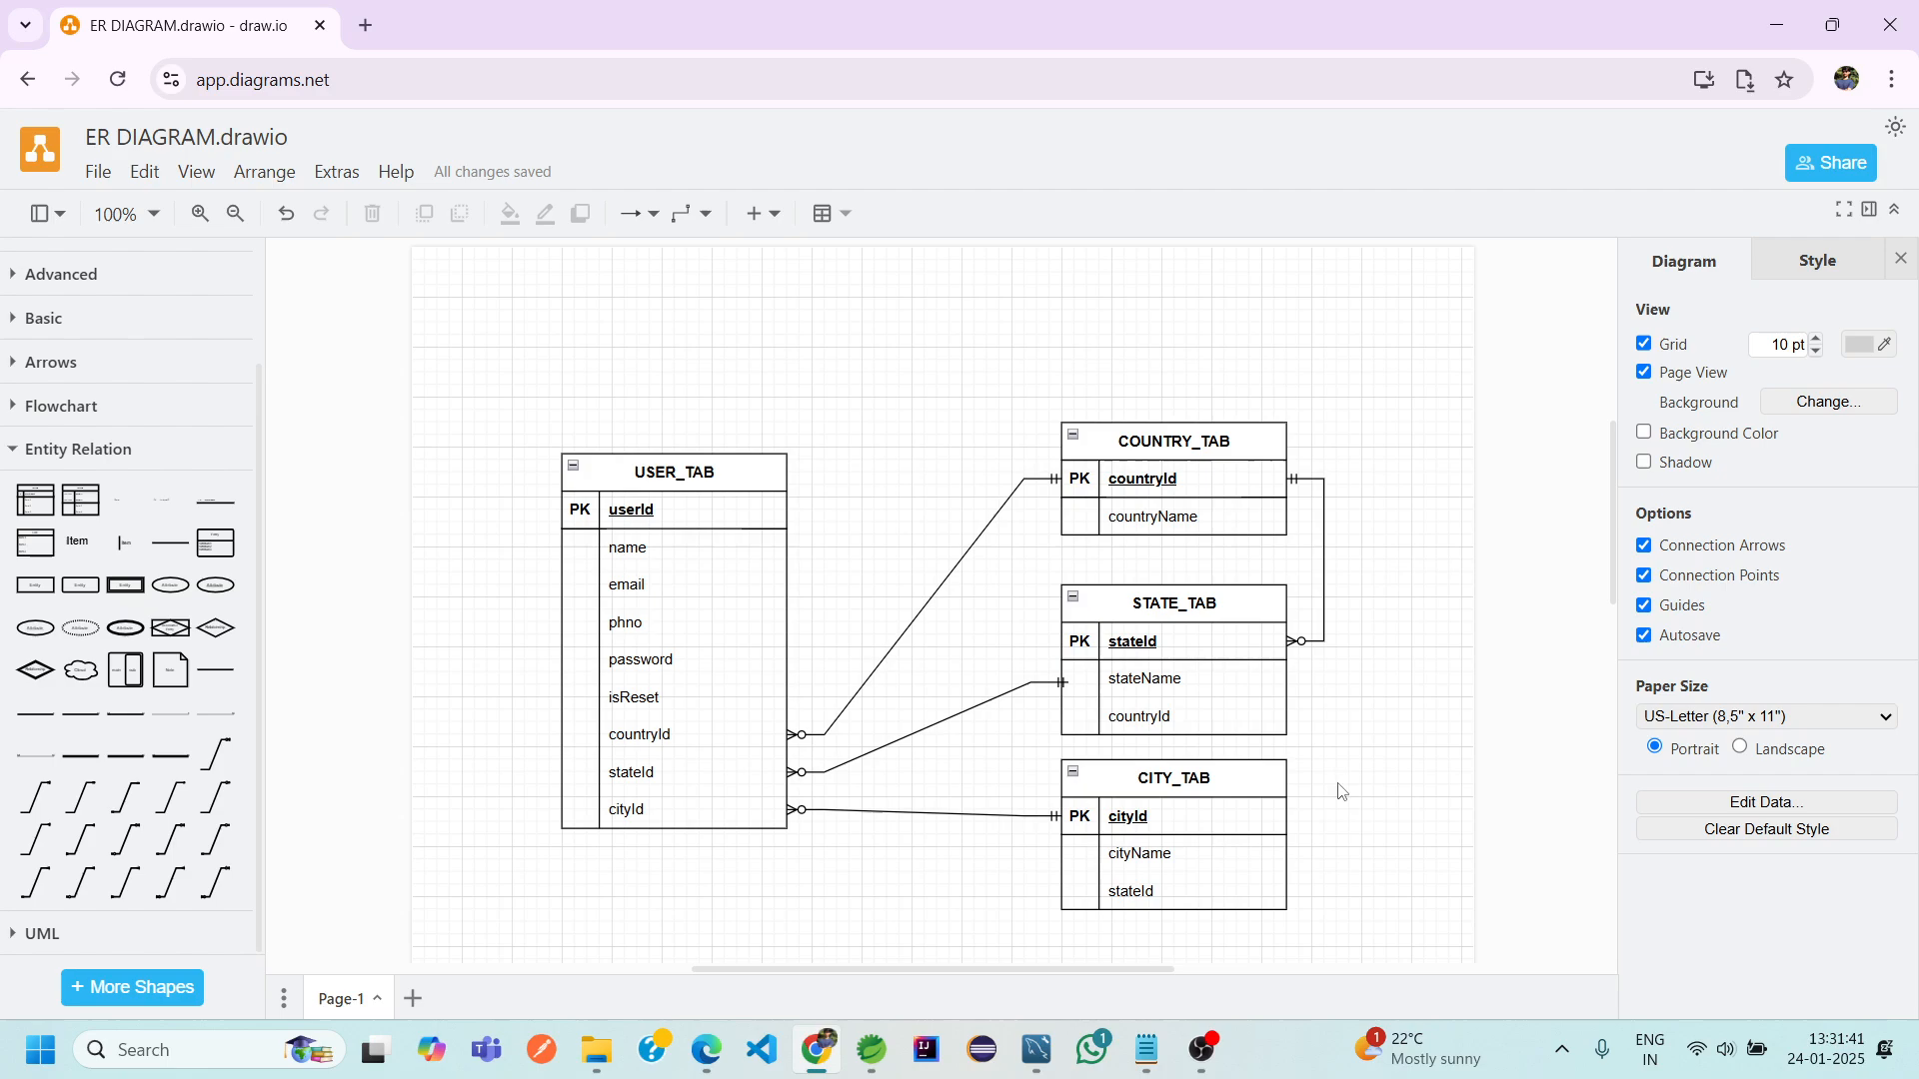
Add a one-to-optional-many connector with its one end on STATE_TAB near stateId and its many end on CITY_TAB's cityId row
{"action": "left_click", "coordinate": [183, 845]}
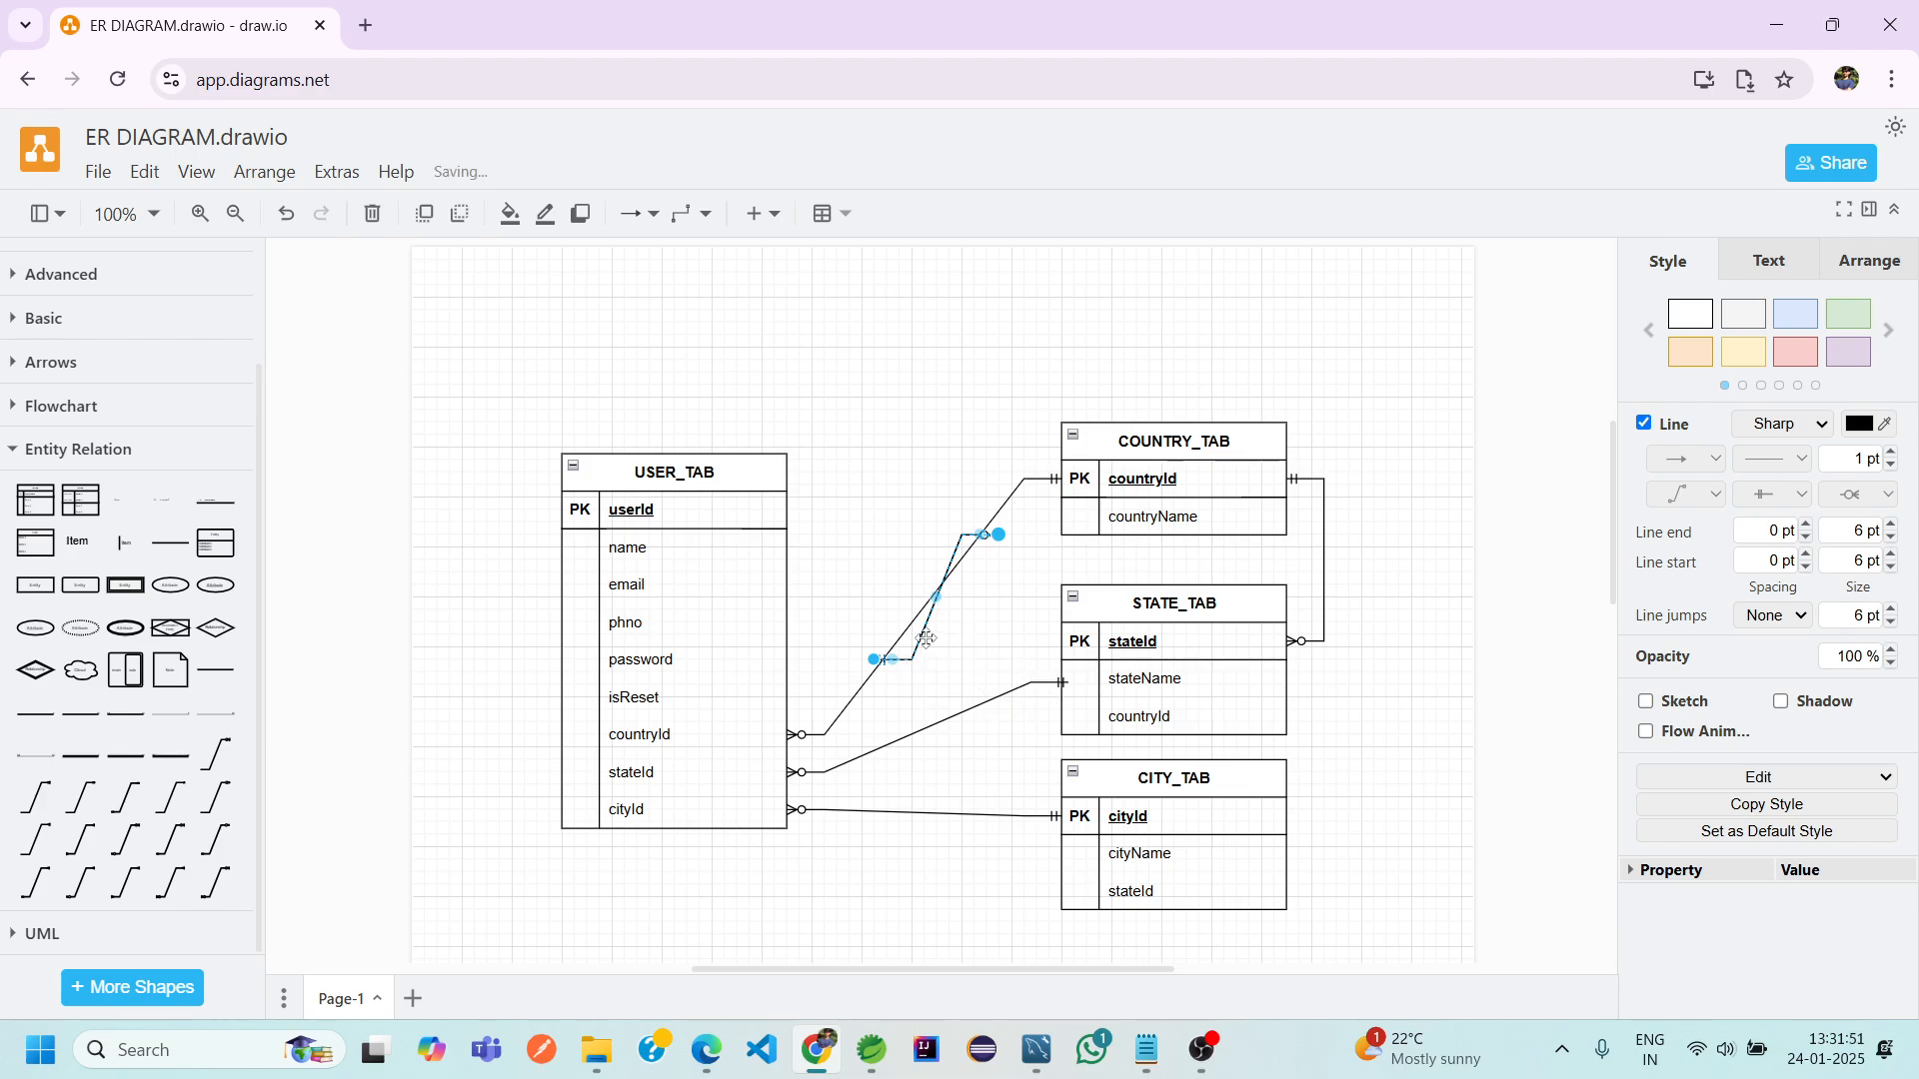
{"action": "left_click_drag", "start_coordinate": [924, 636], "coordinate": [1320, 625]}
{"action": "left_click_drag", "start_coordinate": [1399, 524], "coordinate": [1267, 819]}
{"action": "left_click", "coordinate": [1436, 692]}
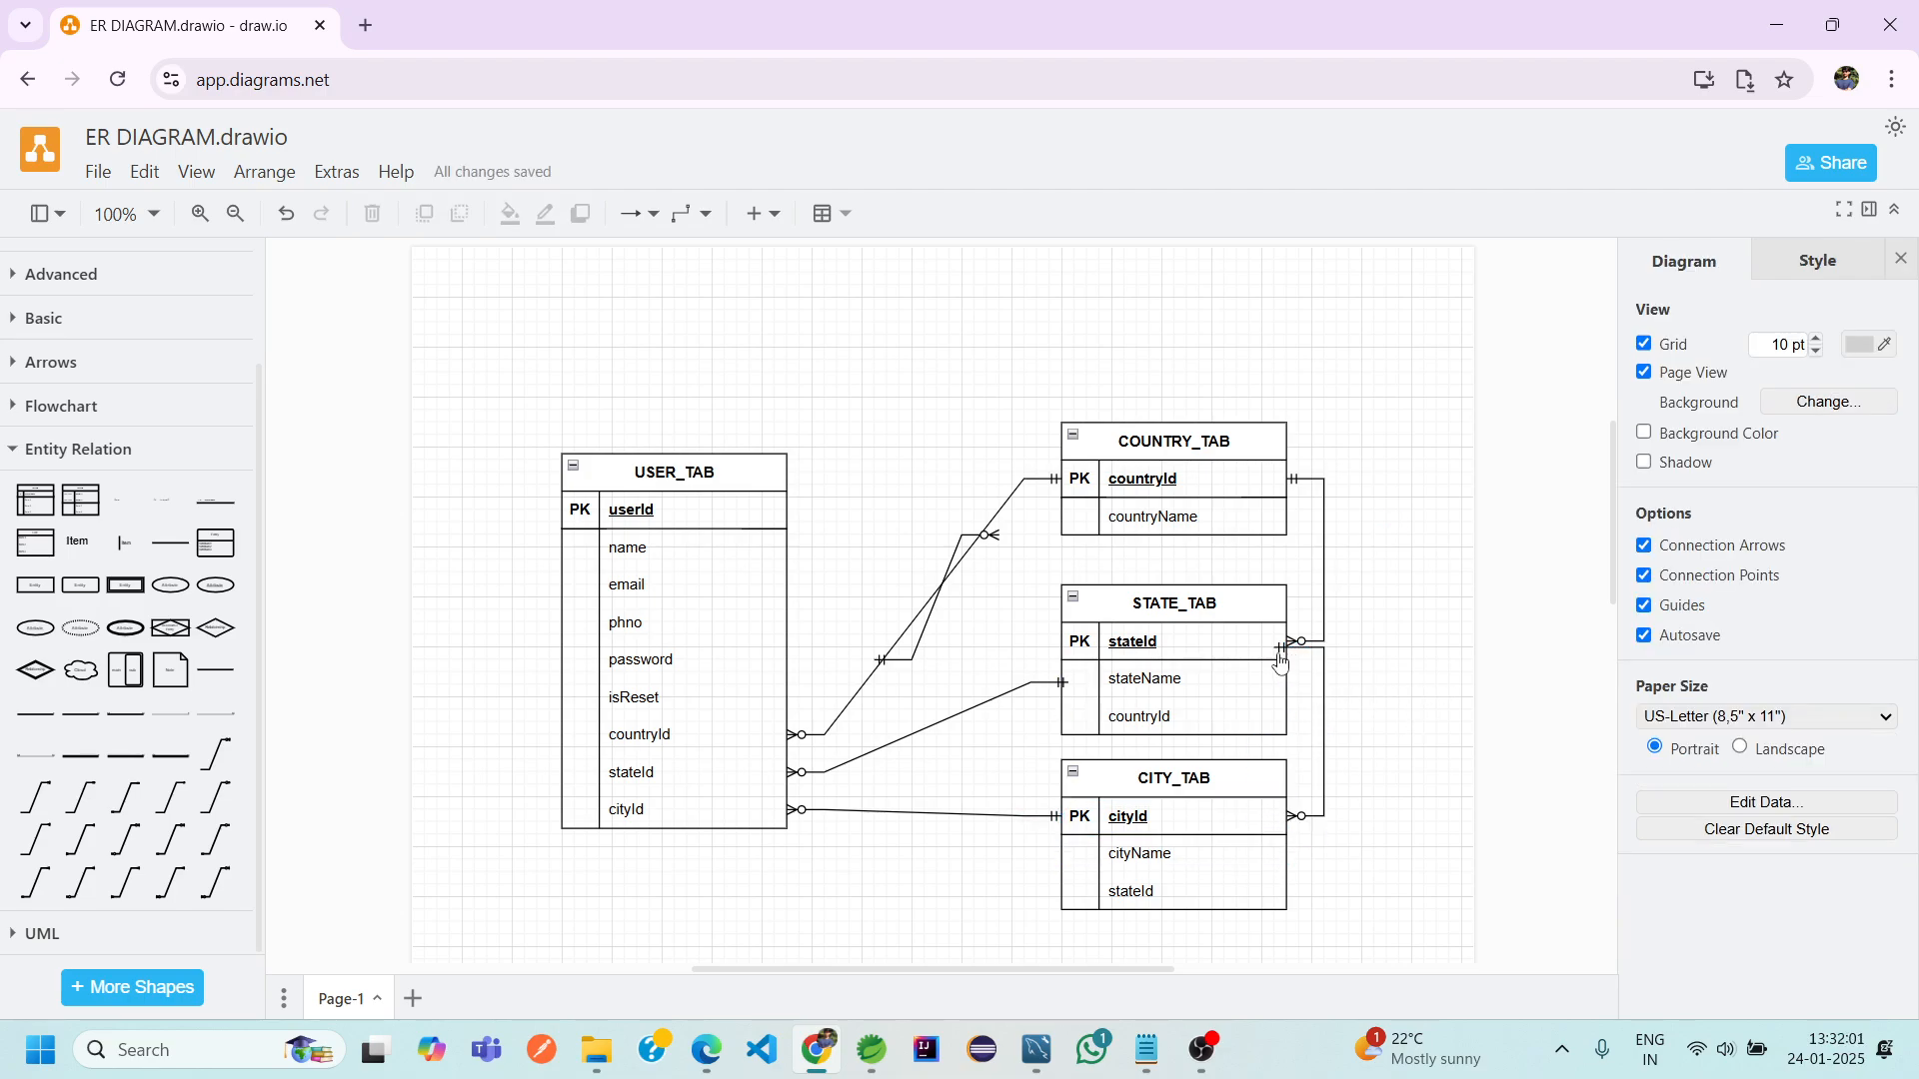
Move the one end of the STATE_TAB to CITY_TAB connector onto STATE_TAB's outer edge, just below the country connector's many end
{"action": "mouse_move", "coordinate": [1281, 649]}
{"action": "left_mouse_down"}
{"action": "mouse_move", "coordinate": [1296, 659]}
{"action": "mouse_move", "coordinate": [1264, 656]}
{"action": "left_mouse_up"}
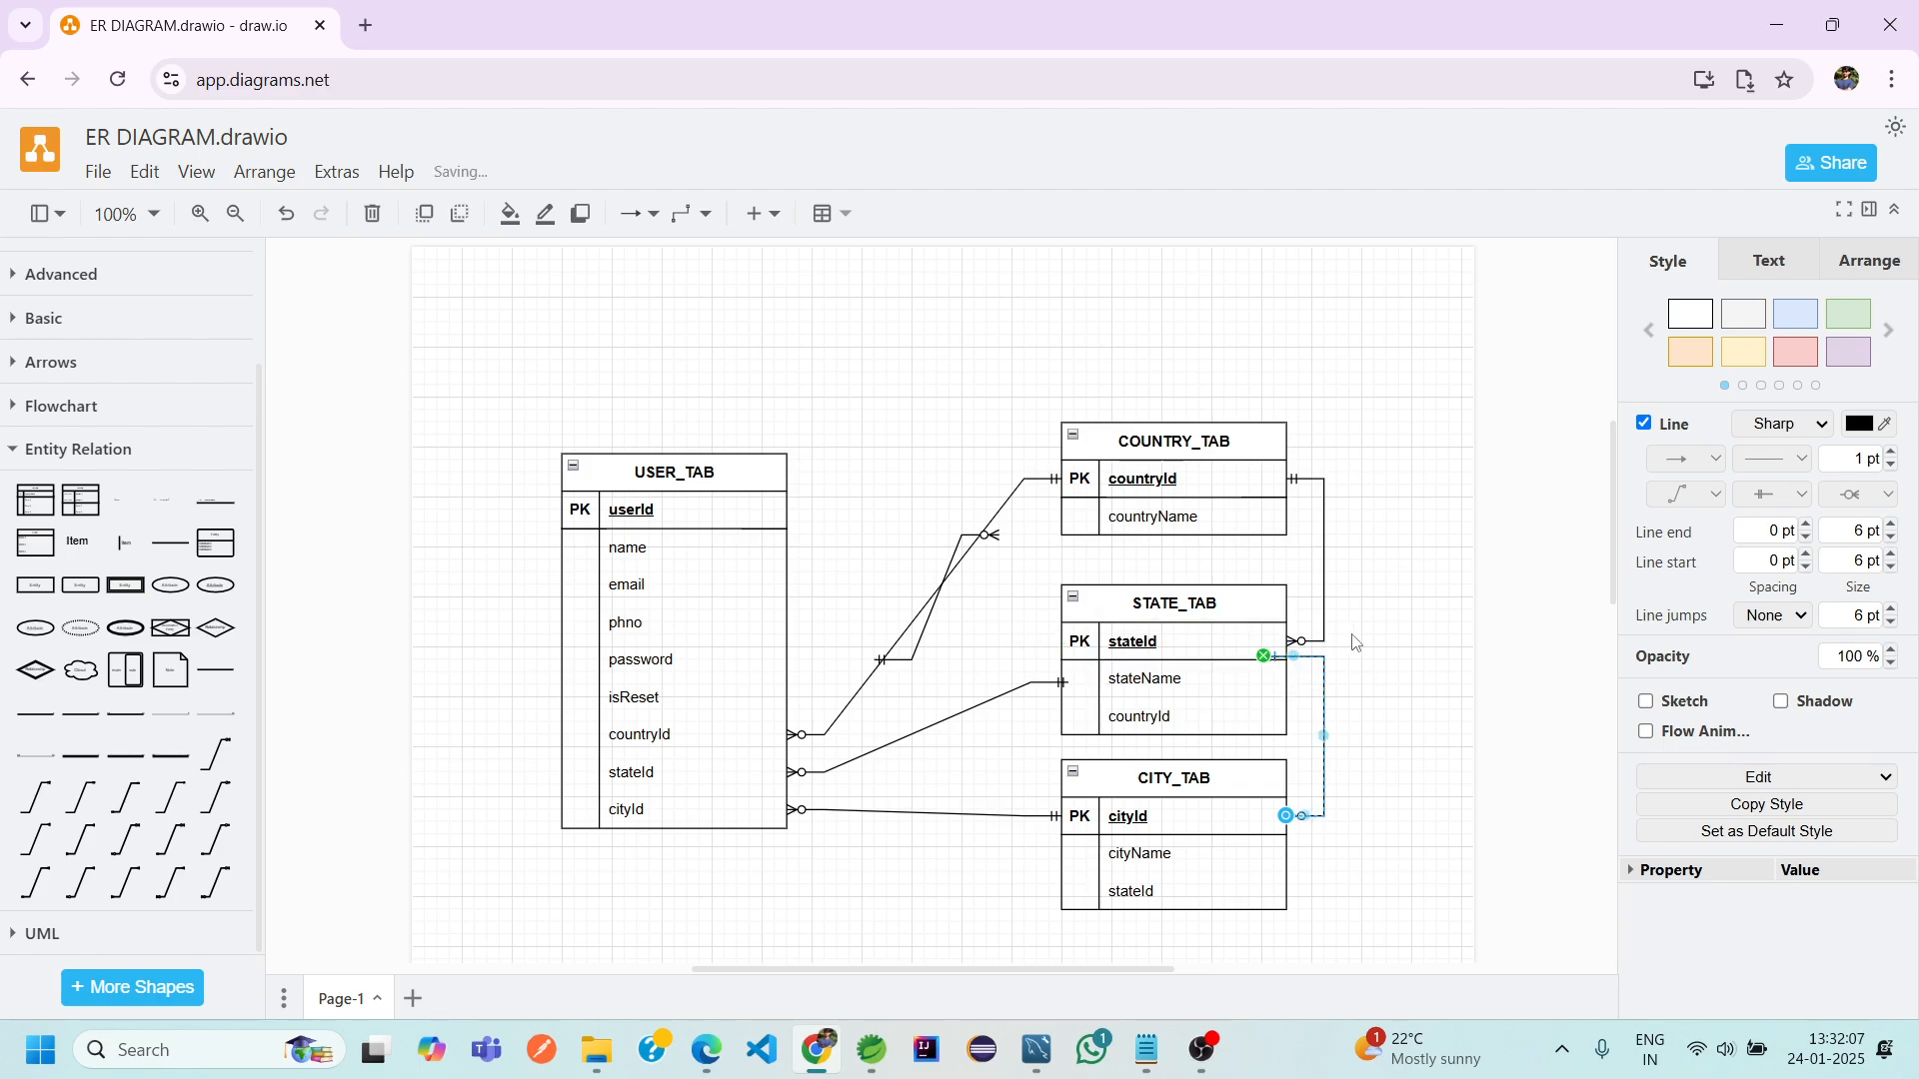
{"action": "left_click", "coordinate": [1356, 641]}
{"action": "left_click", "coordinate": [1276, 658]}
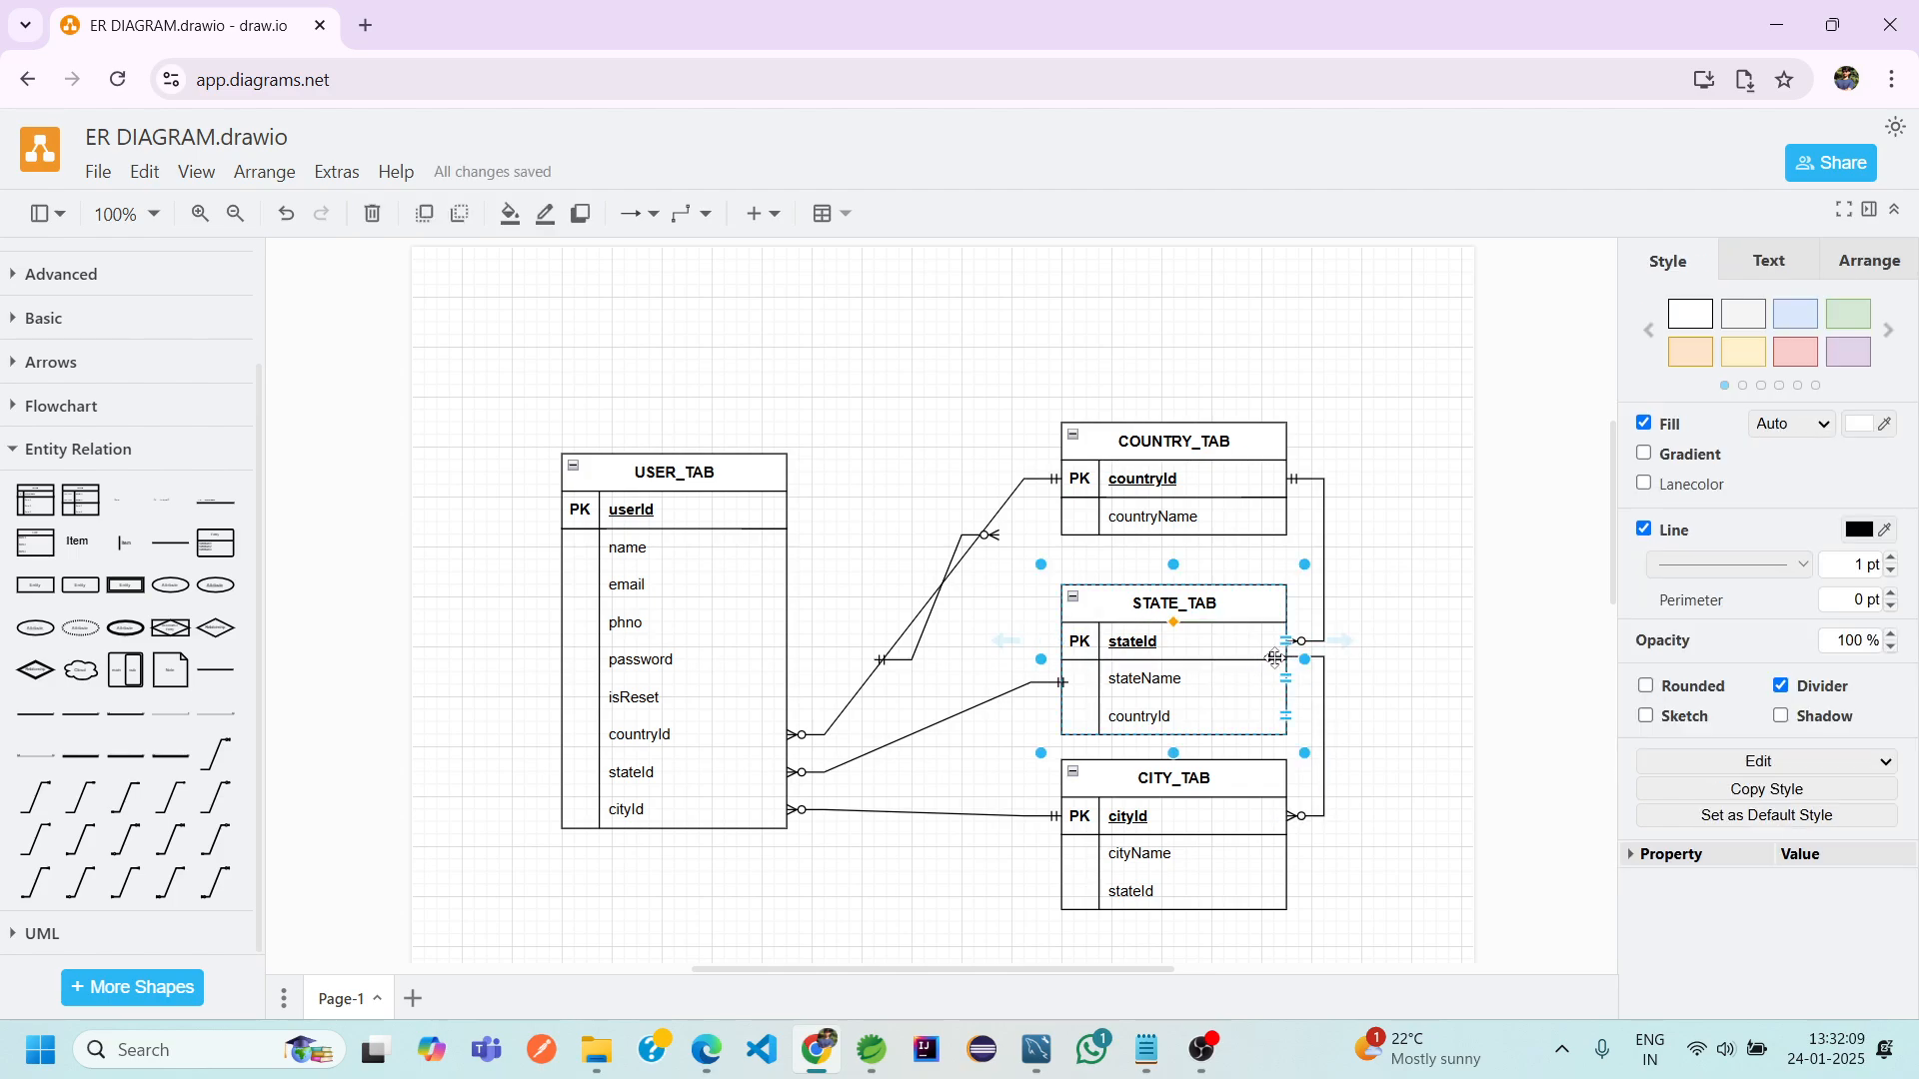
{"action": "left_click", "coordinate": [1275, 660]}
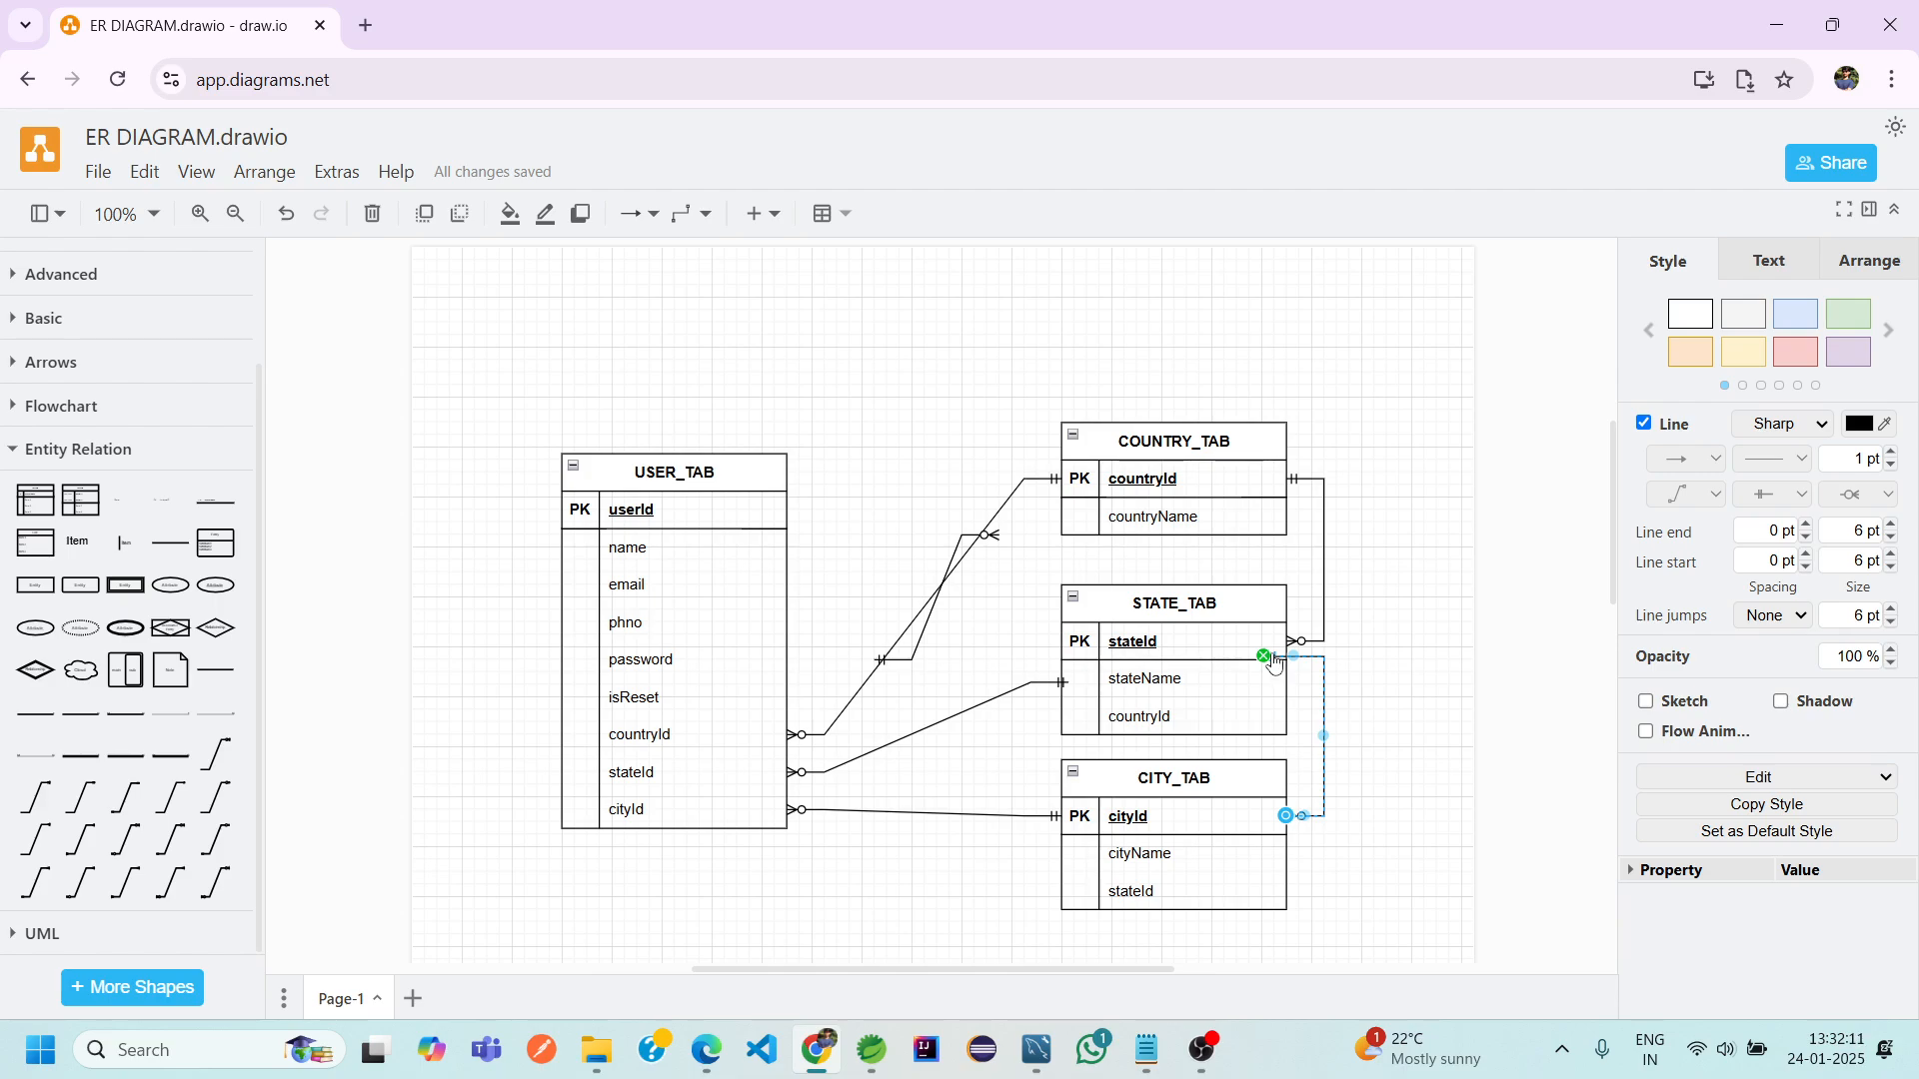
{"action": "left_click_drag", "start_coordinate": [1268, 656], "coordinate": [1289, 657]}
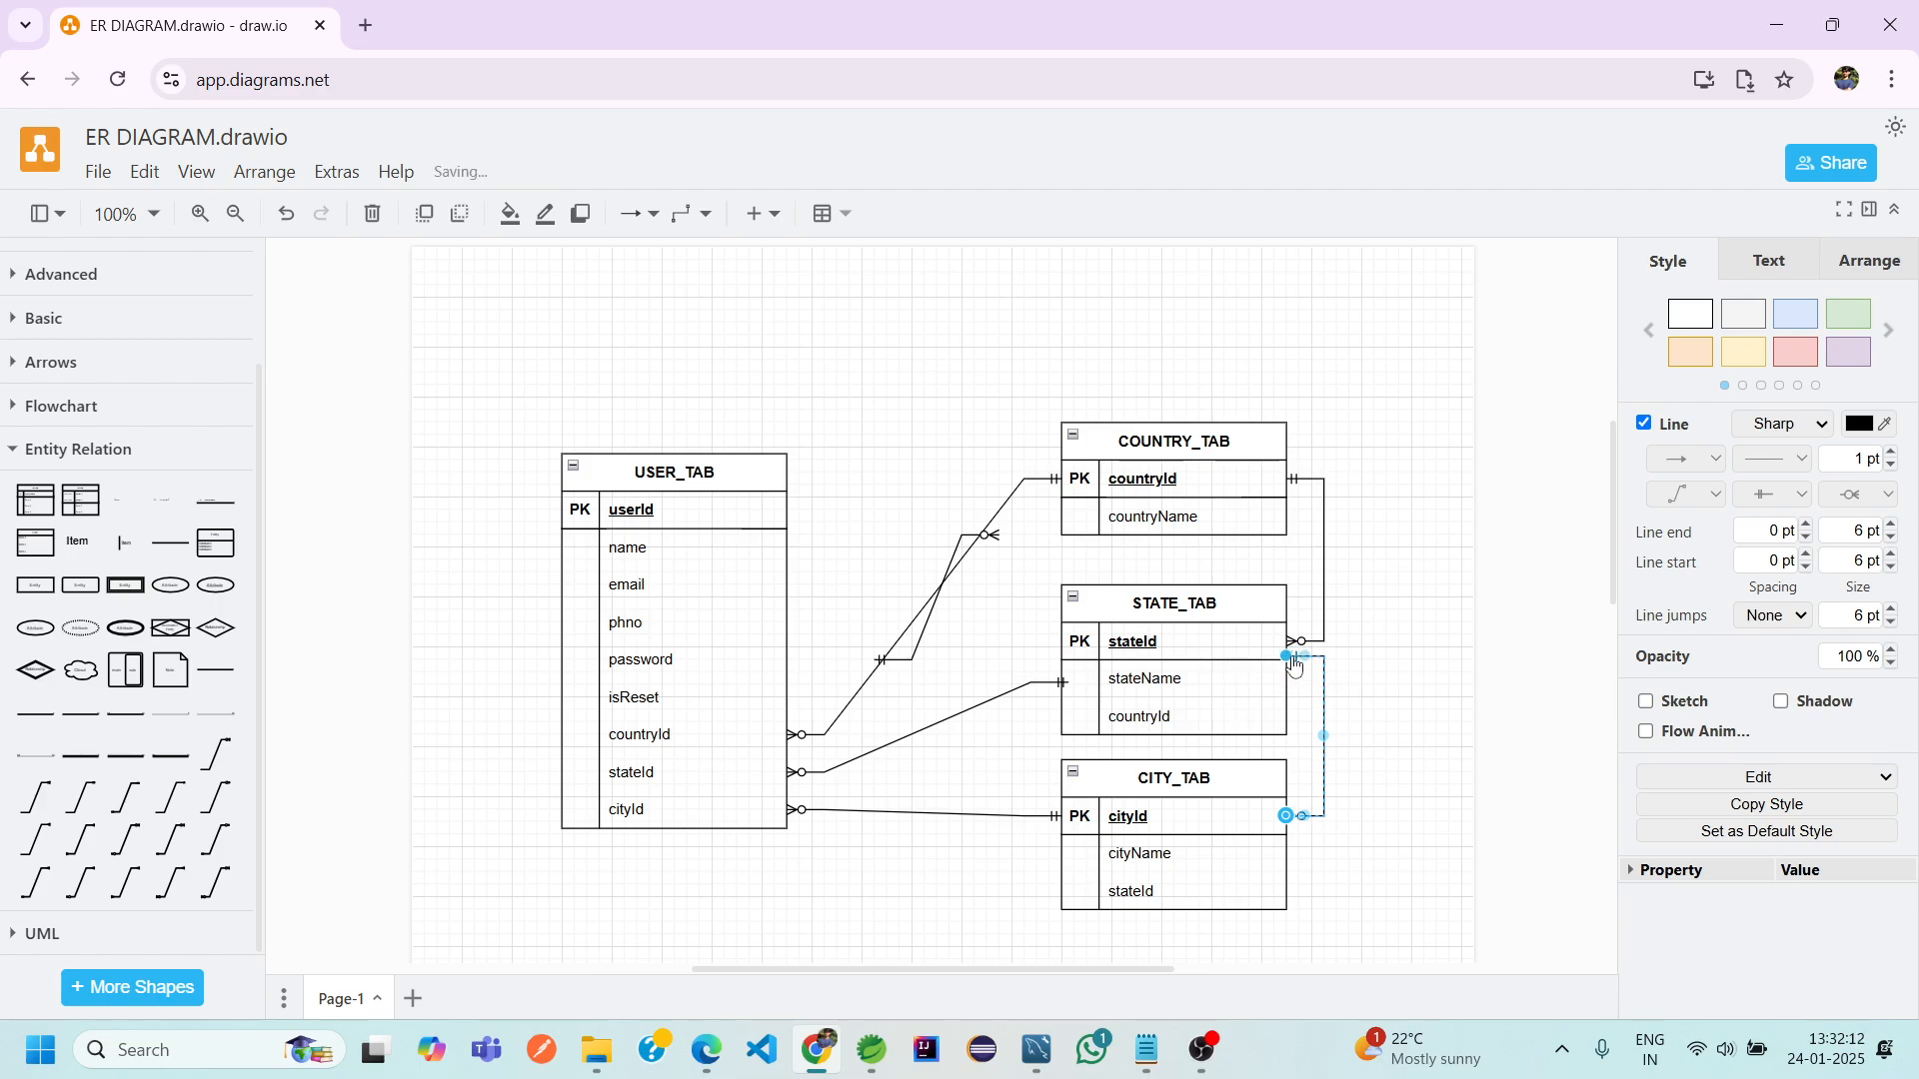
{"action": "left_click", "coordinate": [1399, 625]}
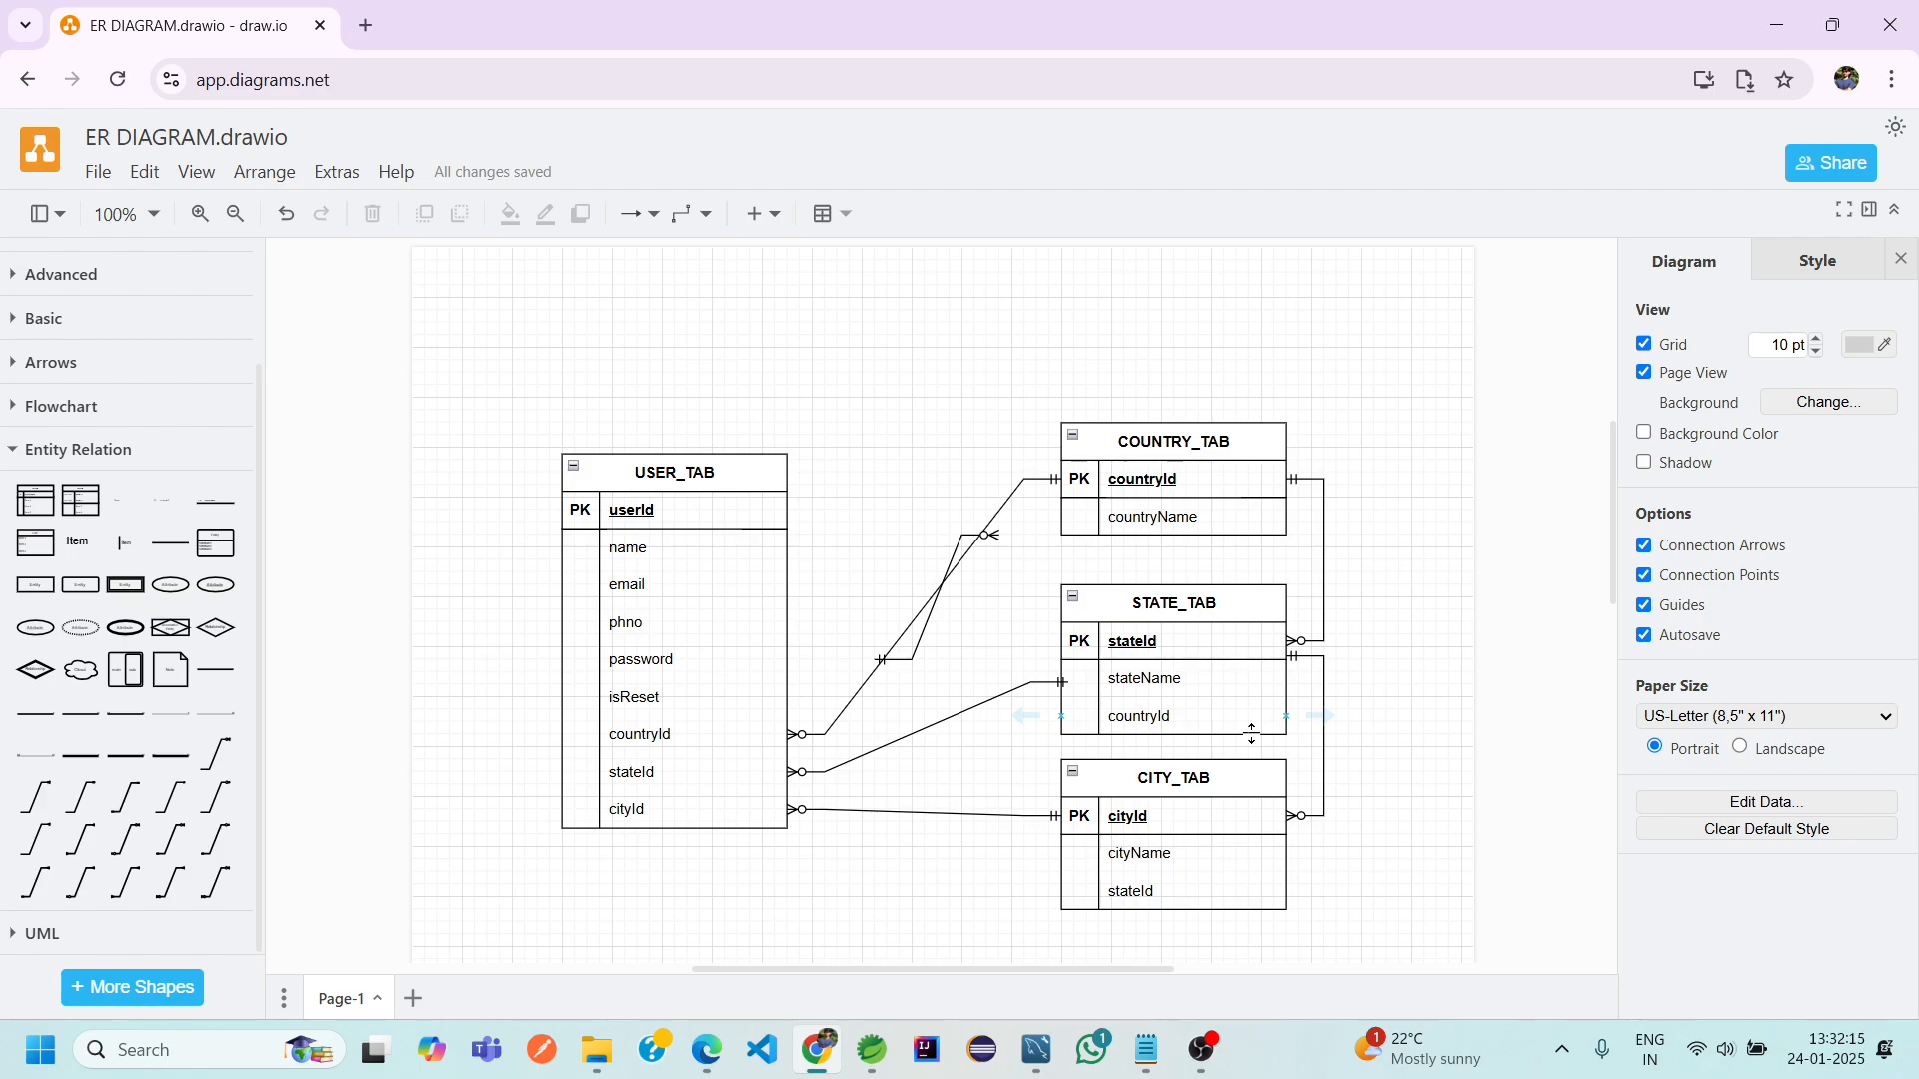
Delete the stray unattached connector lying between USER_TAB and COUNTRY_TAB
{"action": "left_click", "coordinate": [952, 559]}
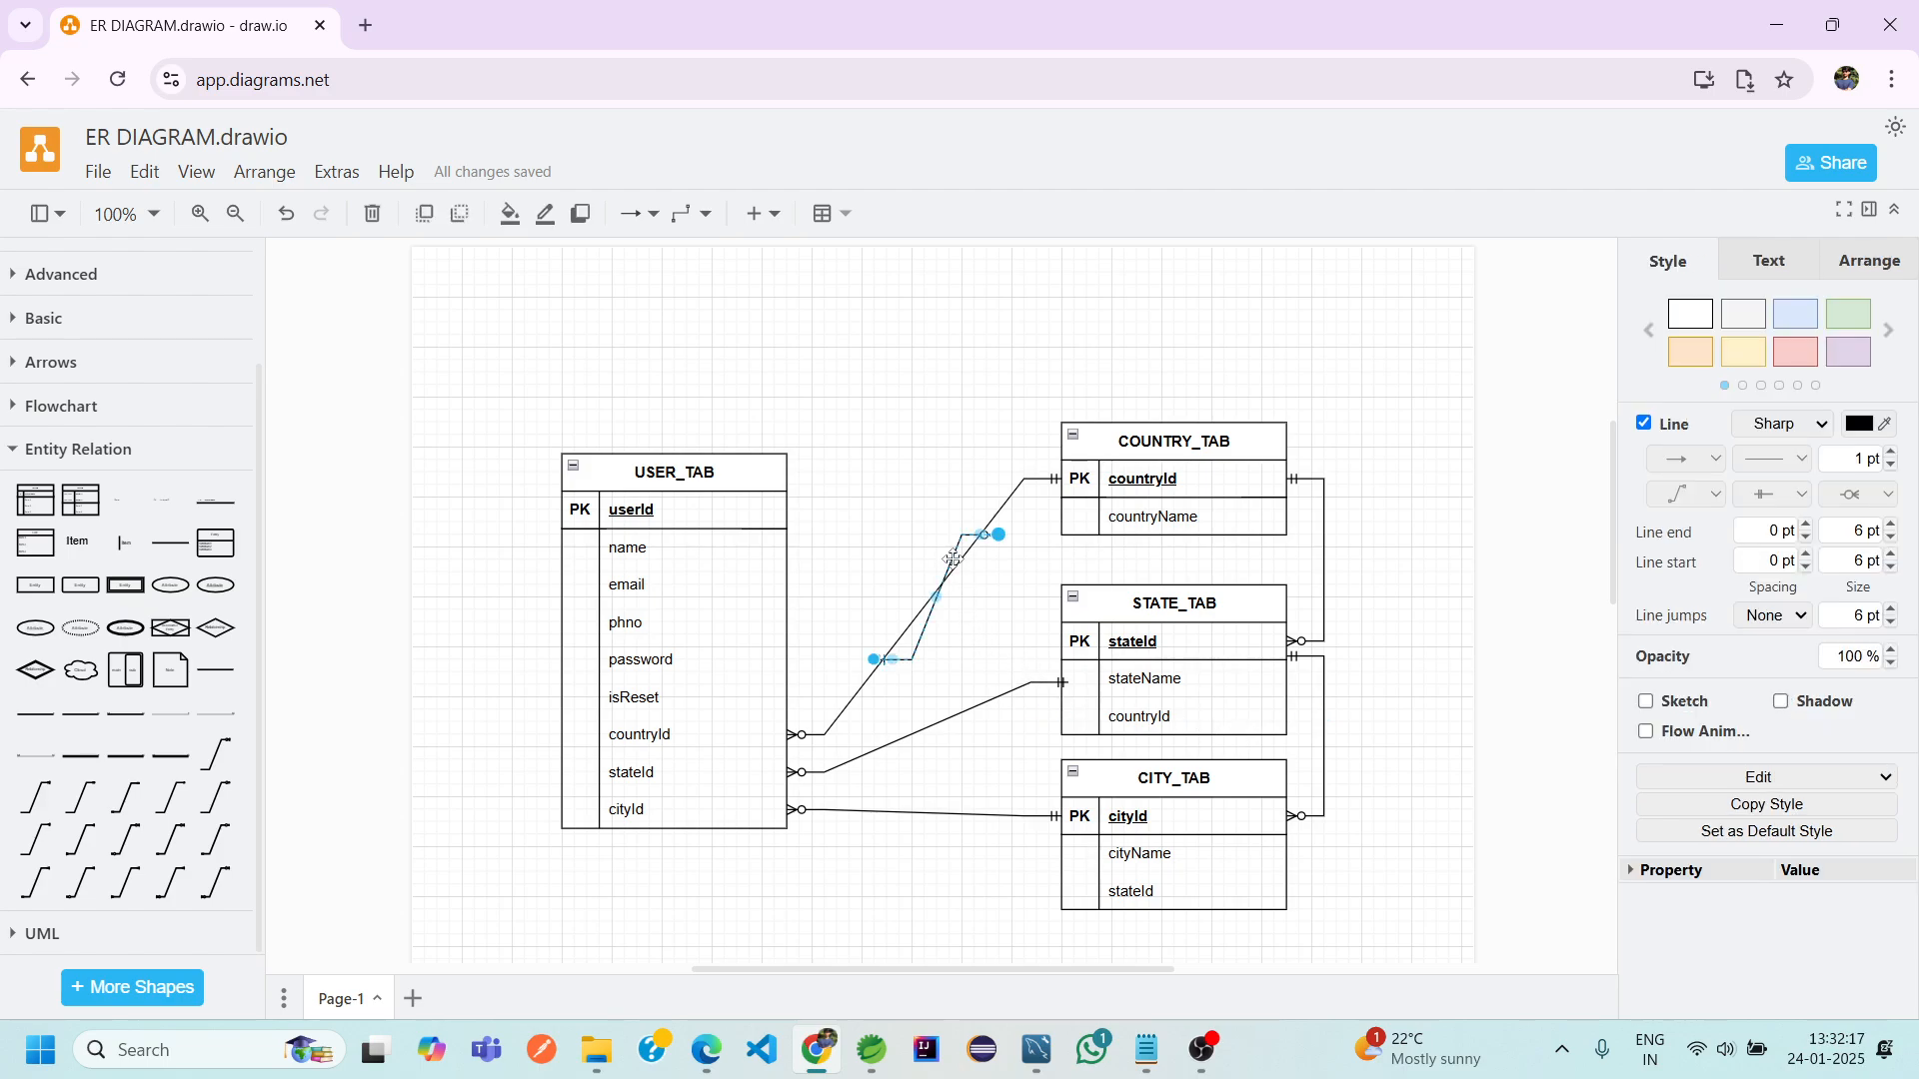
{"action": "key", "text": "Delete"}
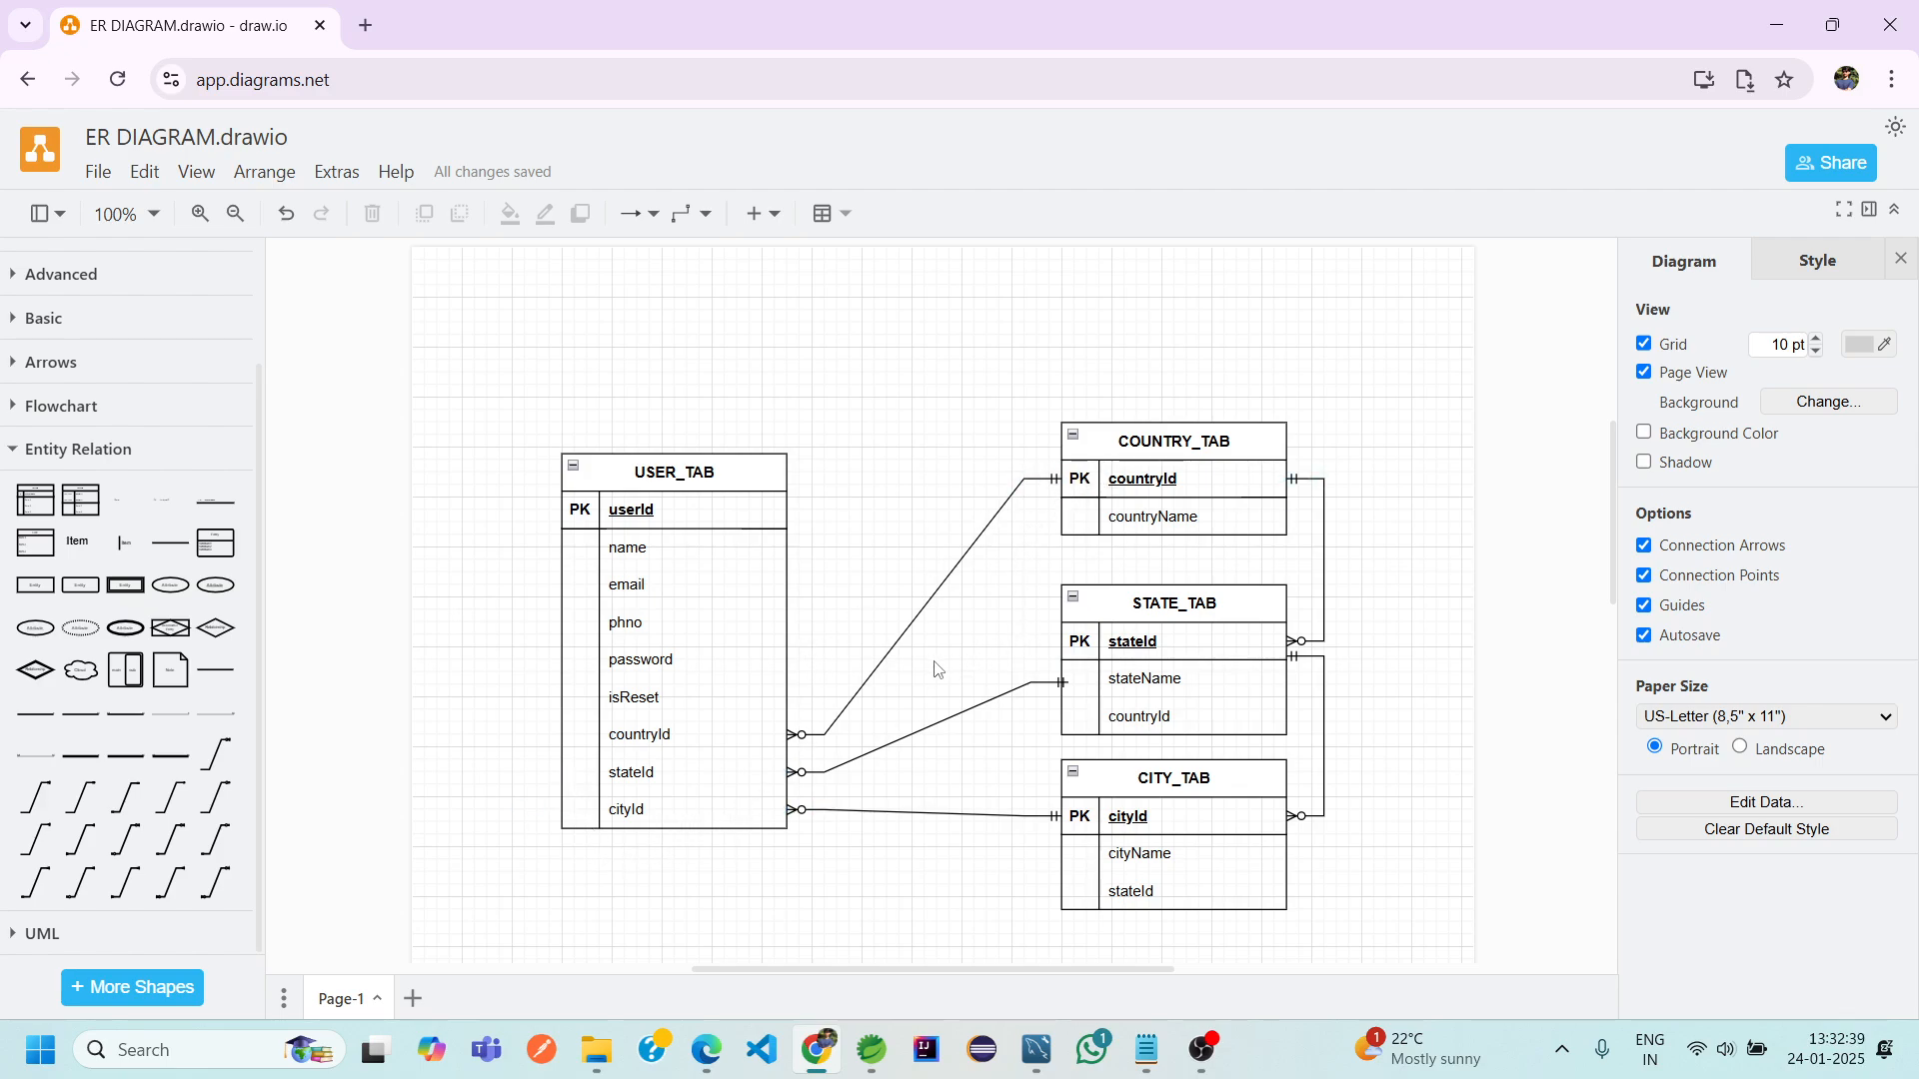
{"action": "scroll", "coordinate": [928, 664], "scroll_direction": "down", "scroll_amount": 3}
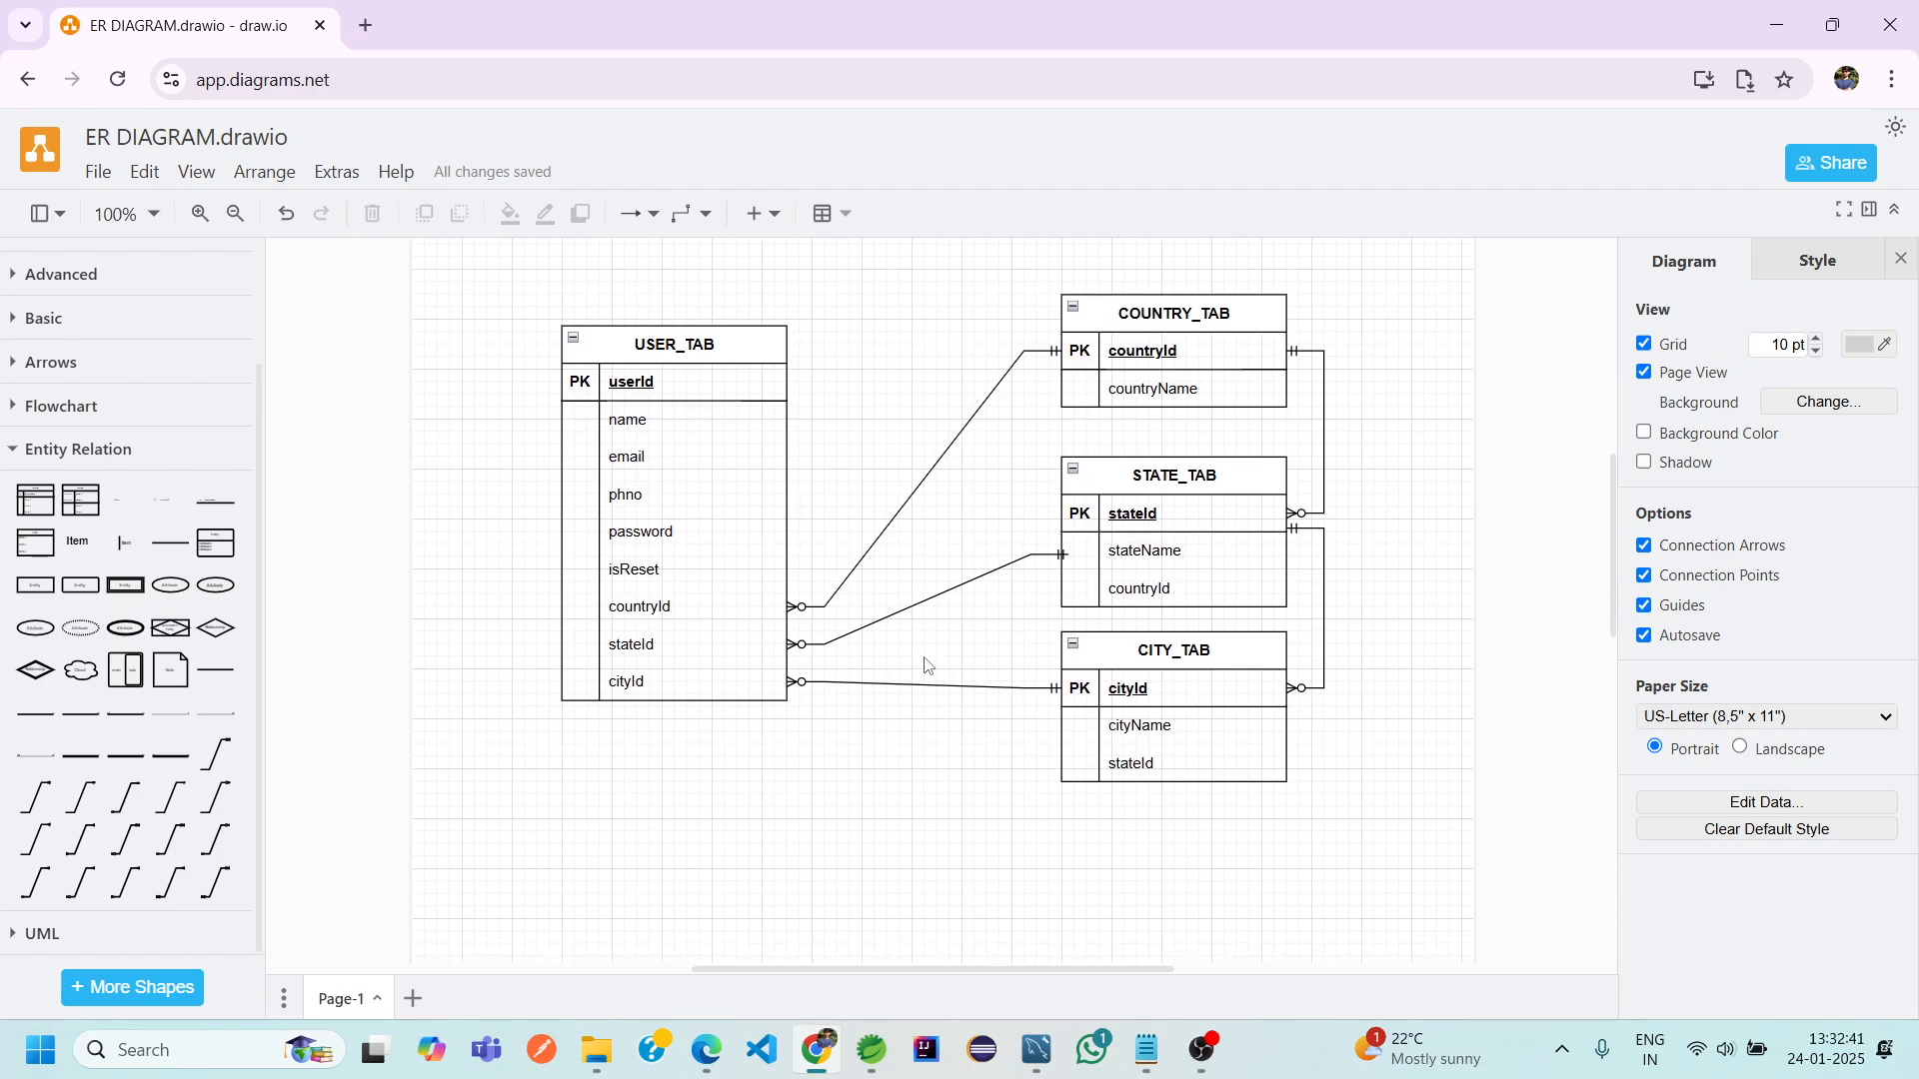